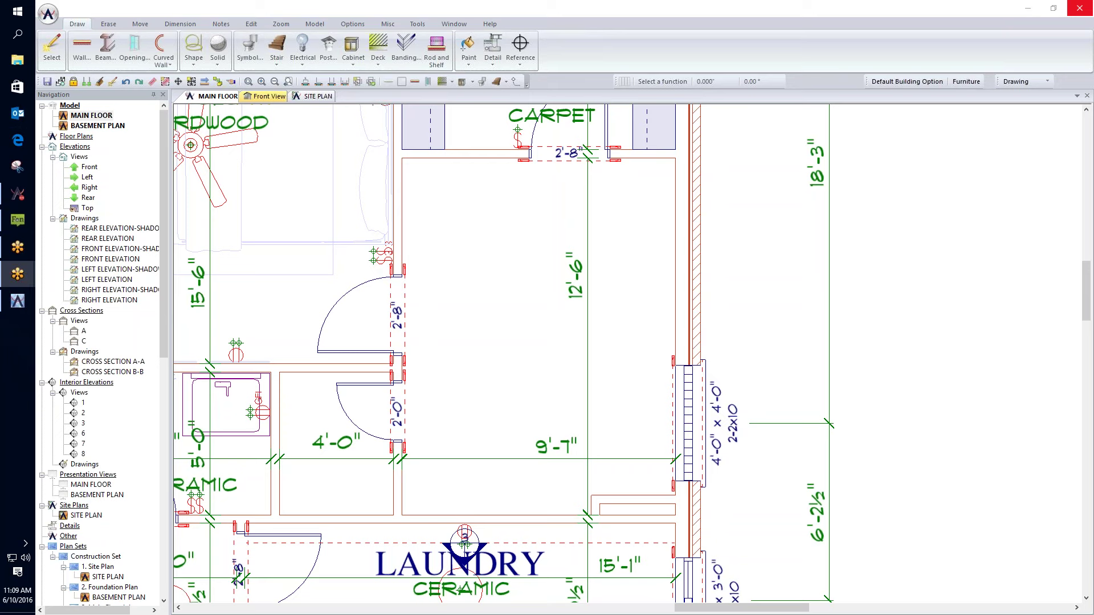
- Examine the empty room between the master bedroom and laundry on the main floor plan and in the 3D front view
click(480, 307)
scroll(727, 302, down, 5)
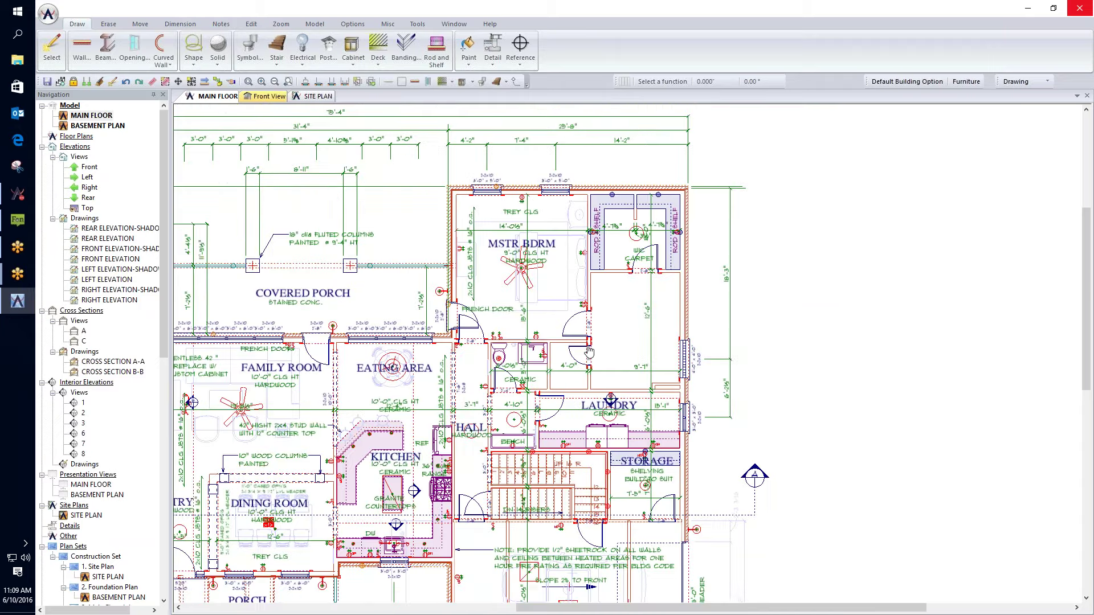
scroll(727, 302, down, 5)
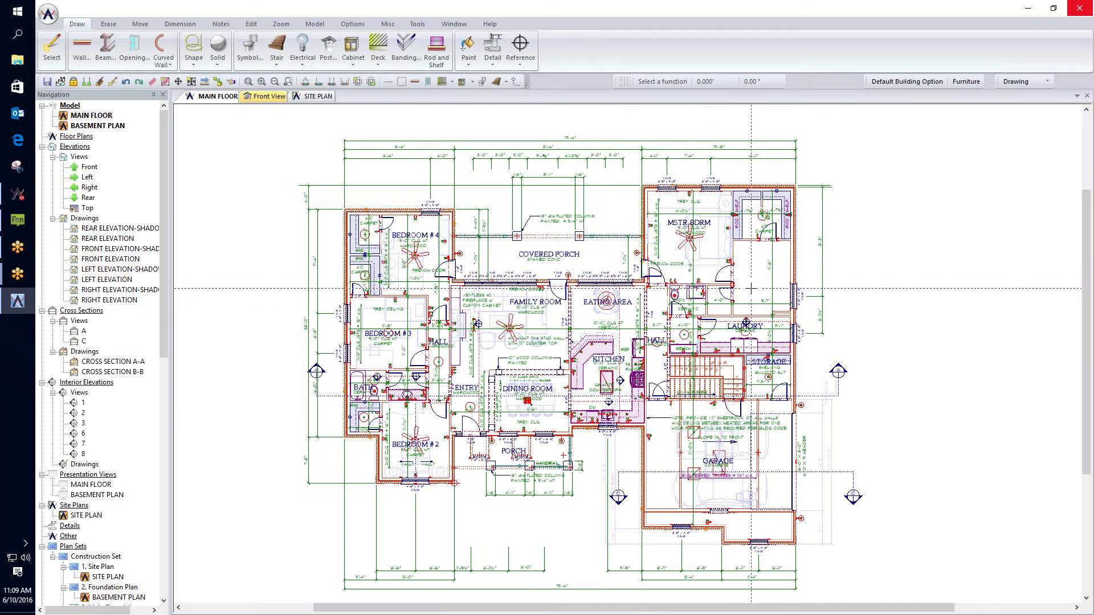
scroll(753, 291, up, 3)
scroll(627, 354, up, 1)
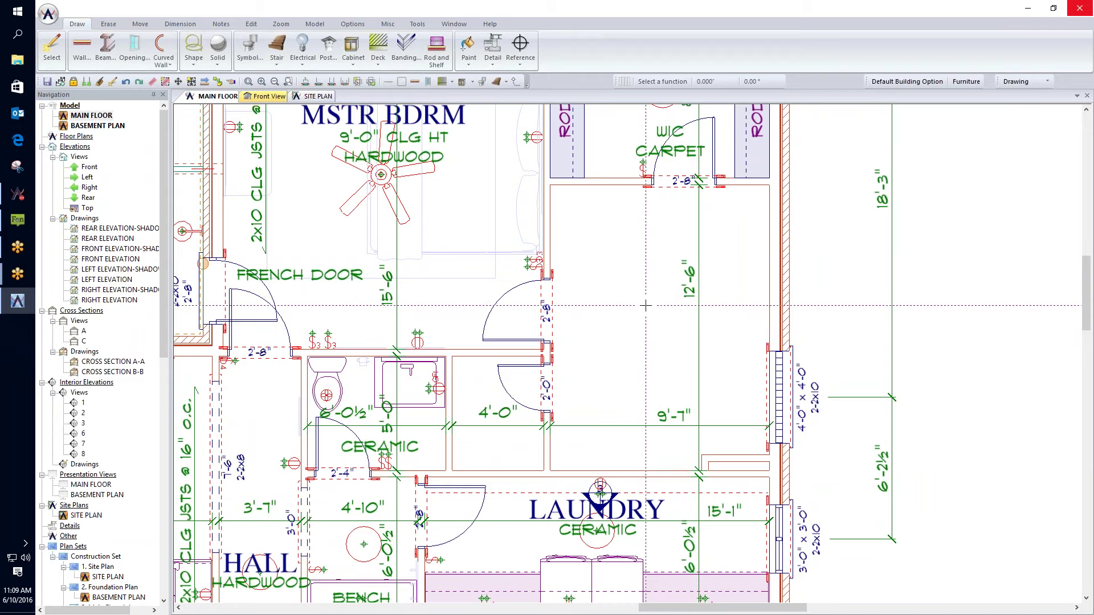
click(262, 97)
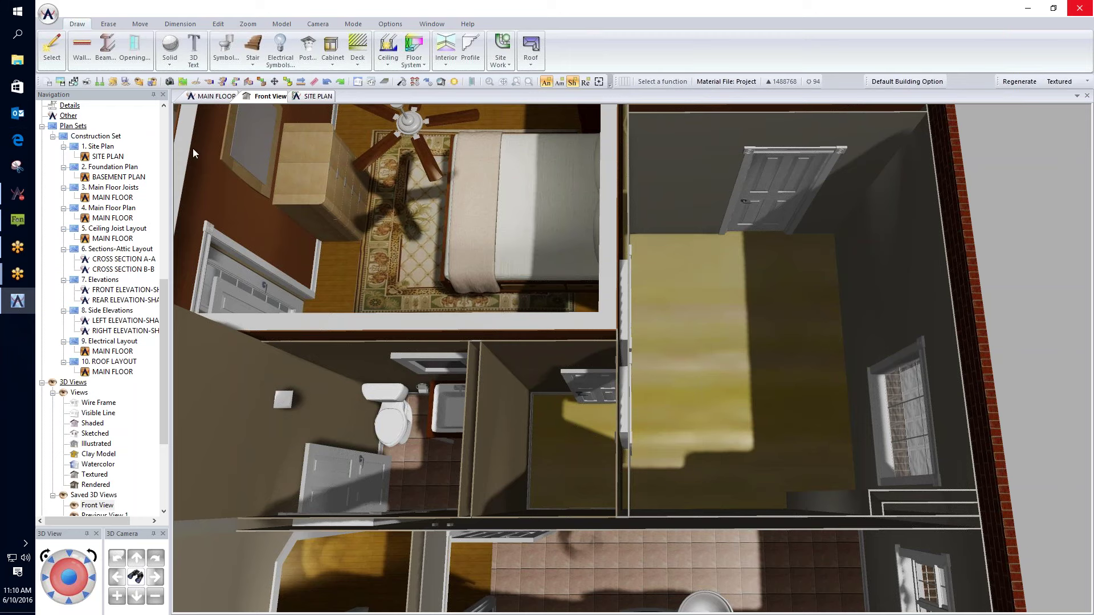
click(216, 96)
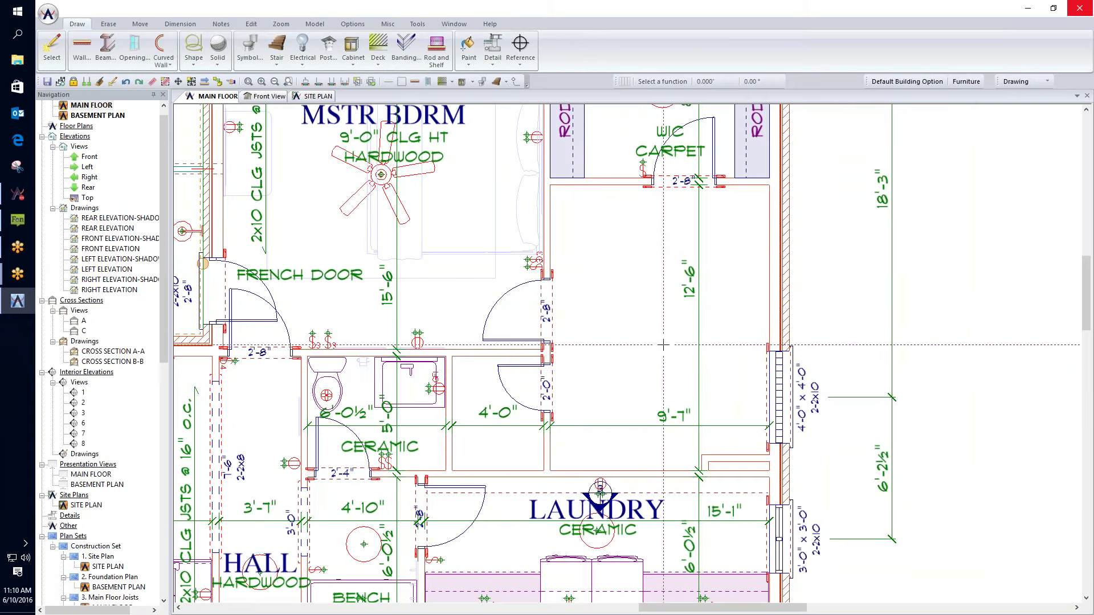
scroll(663, 344, up, 2)
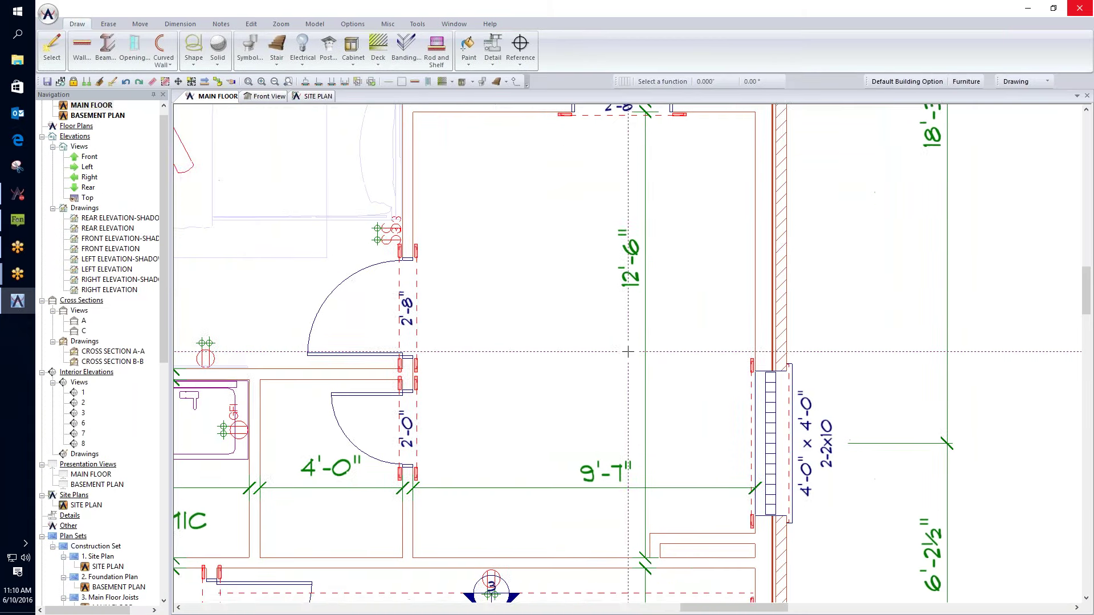
middle_drag(628, 353, 624, 367)
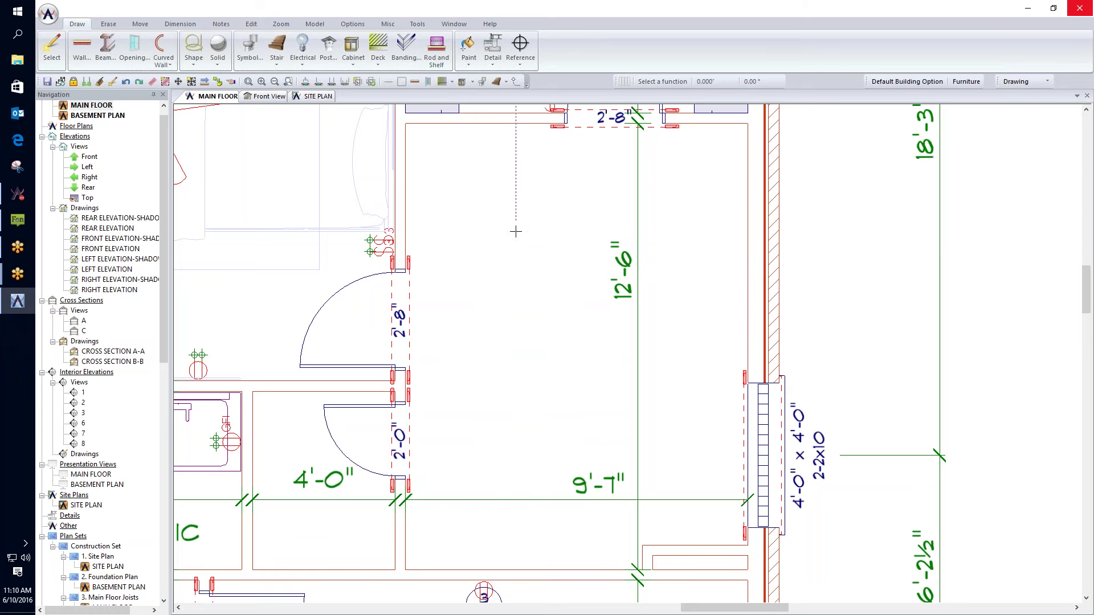
- In Drawing mode, open the symbol library and show the Kohler baths in the Manufacturer library
click(1036, 84)
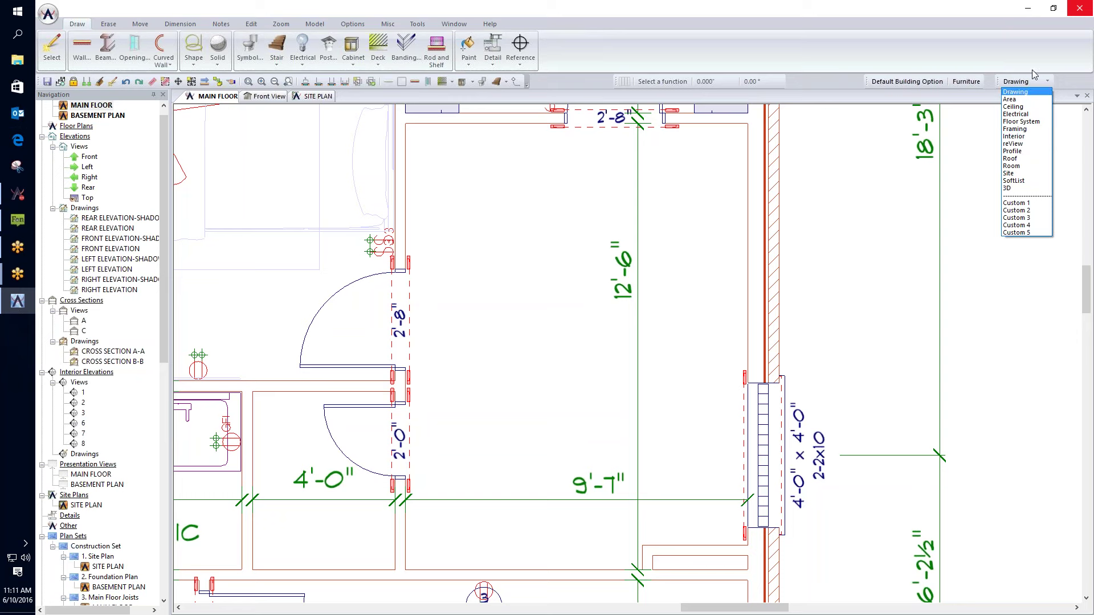
click(1027, 92)
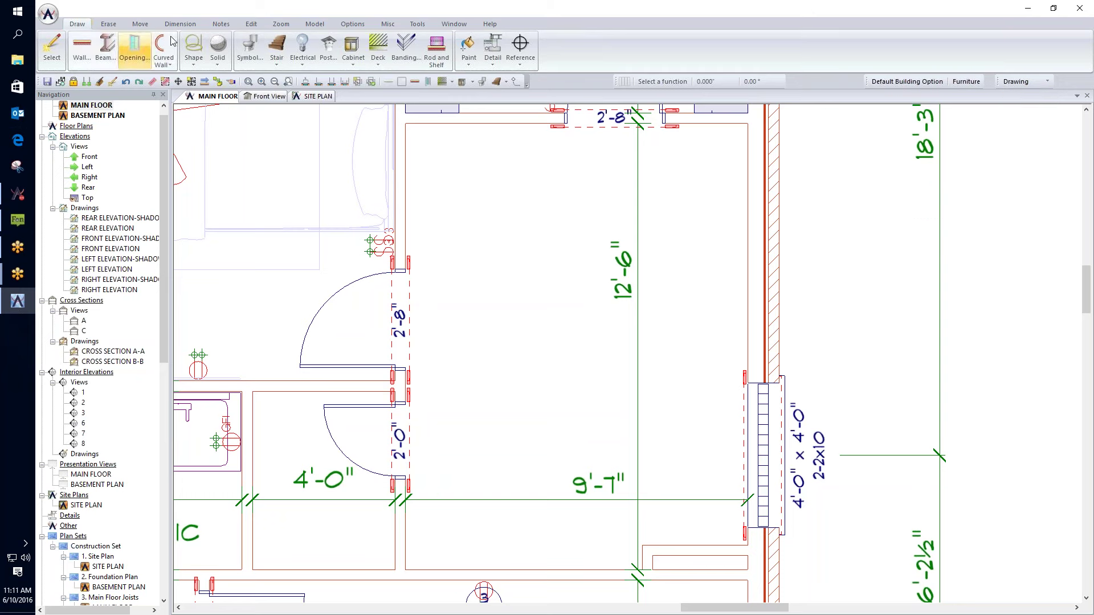
click(248, 48)
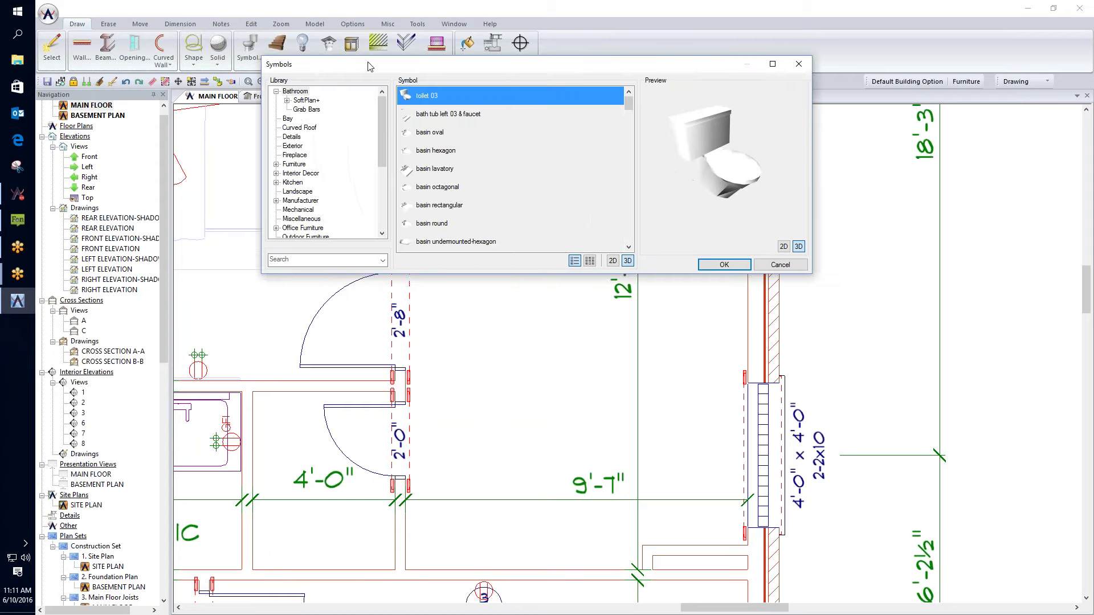
click(408, 169)
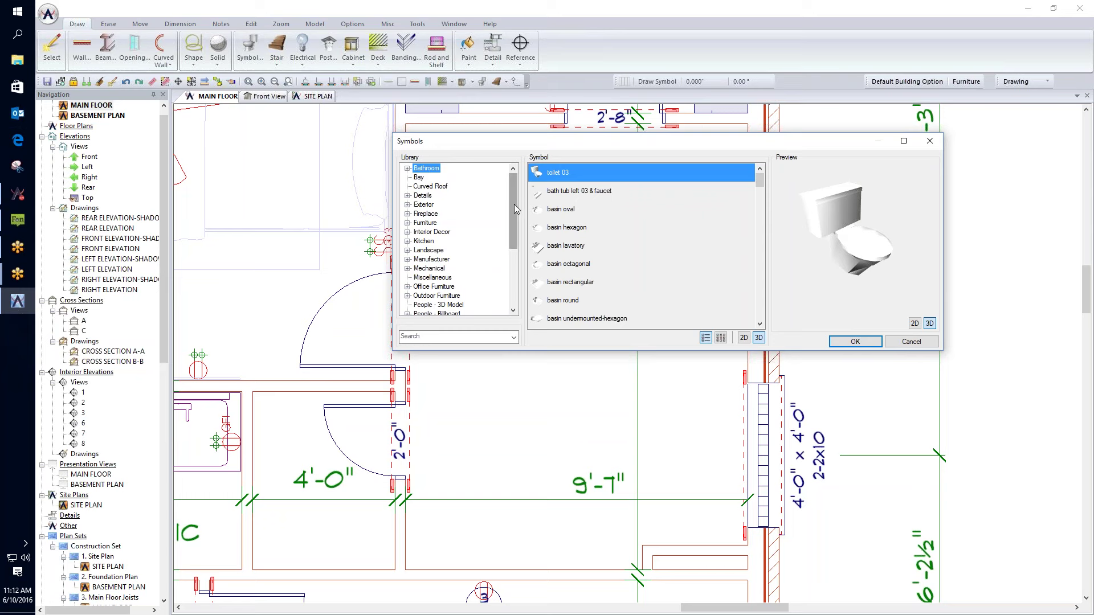
drag(514, 204, 496, 235)
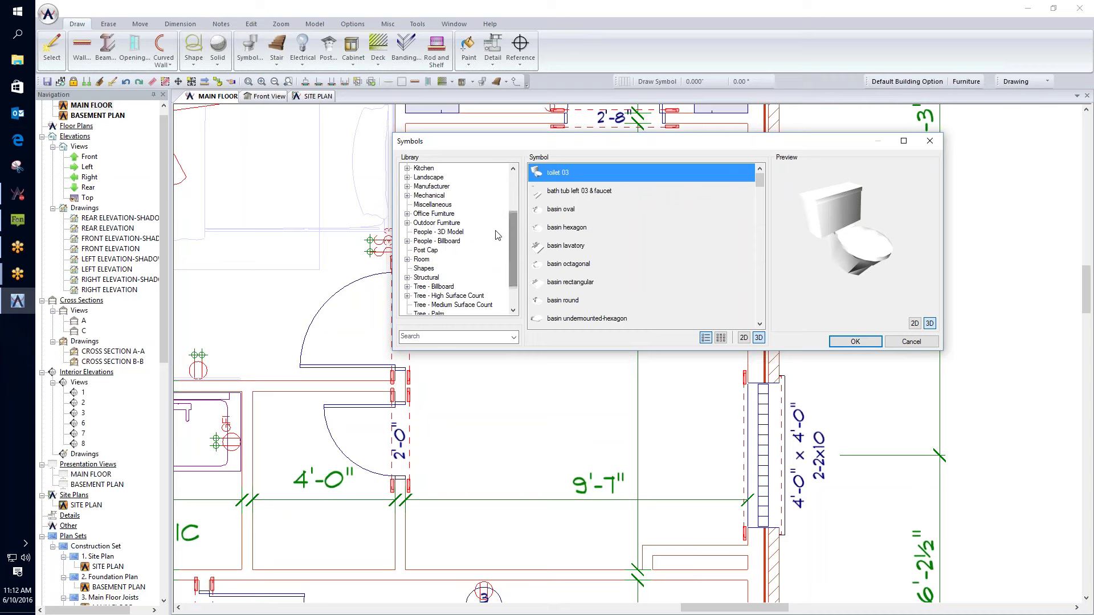
click(407, 186)
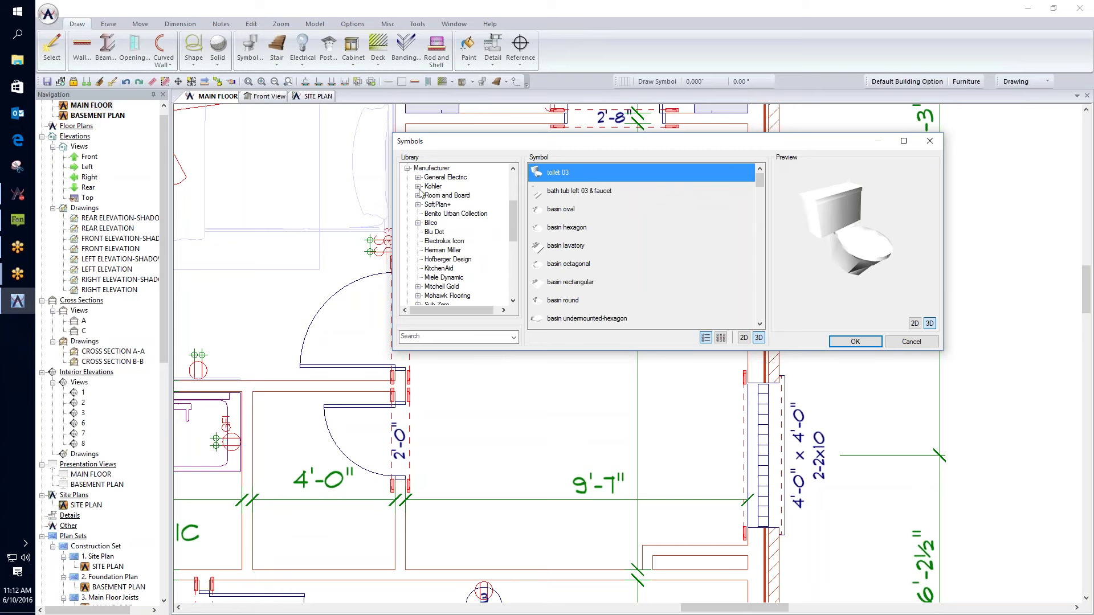
click(418, 187)
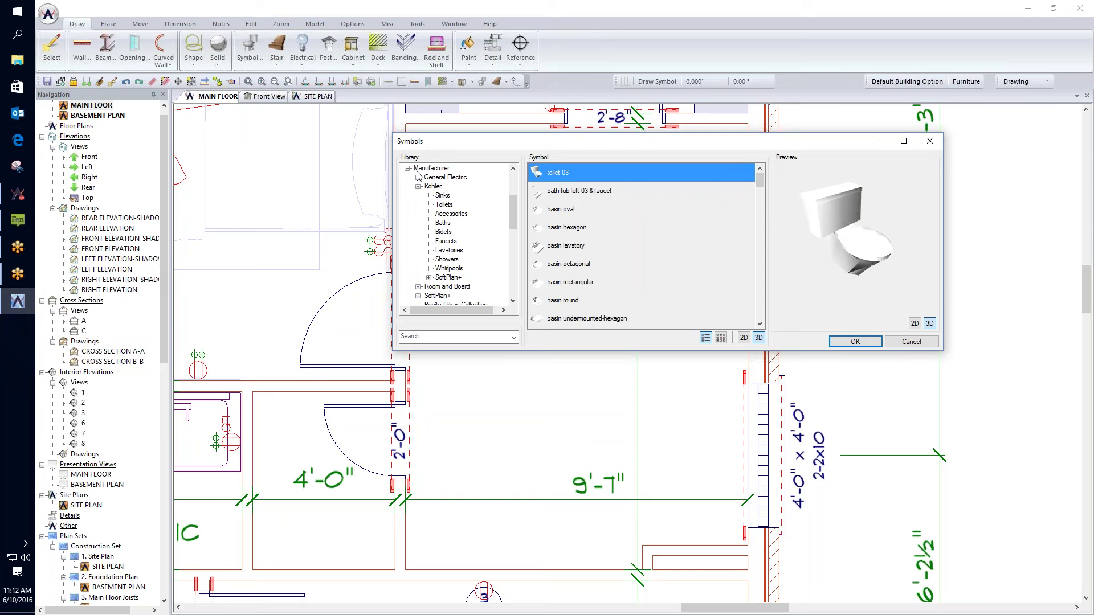
click(444, 222)
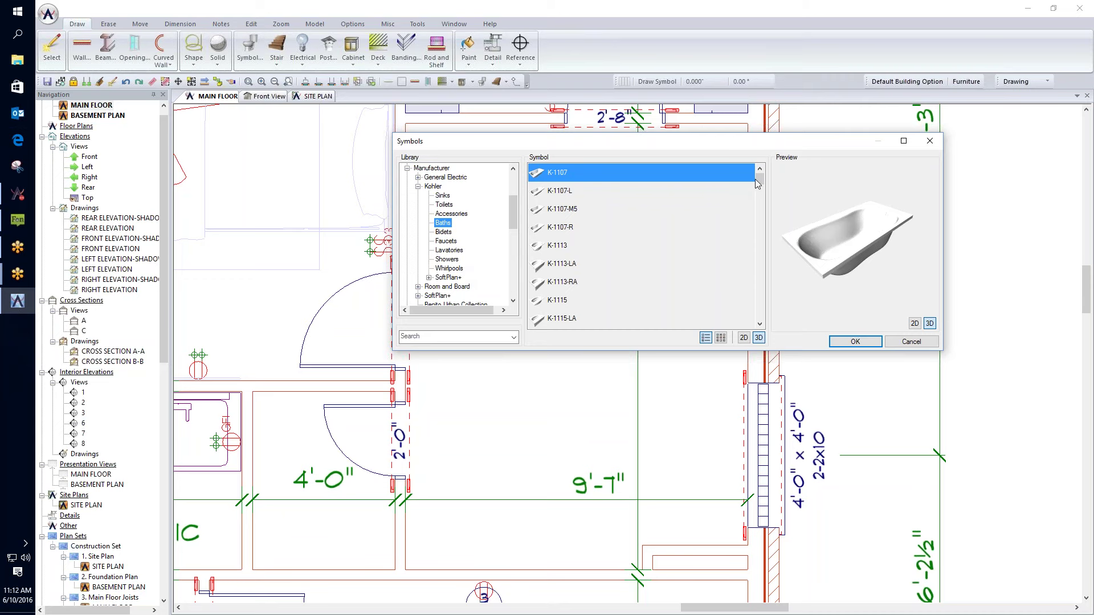
- Select the K-1229-RA bath and rotate its 3D preview to inspect the tub's paneled side
drag(757, 179, 764, 252)
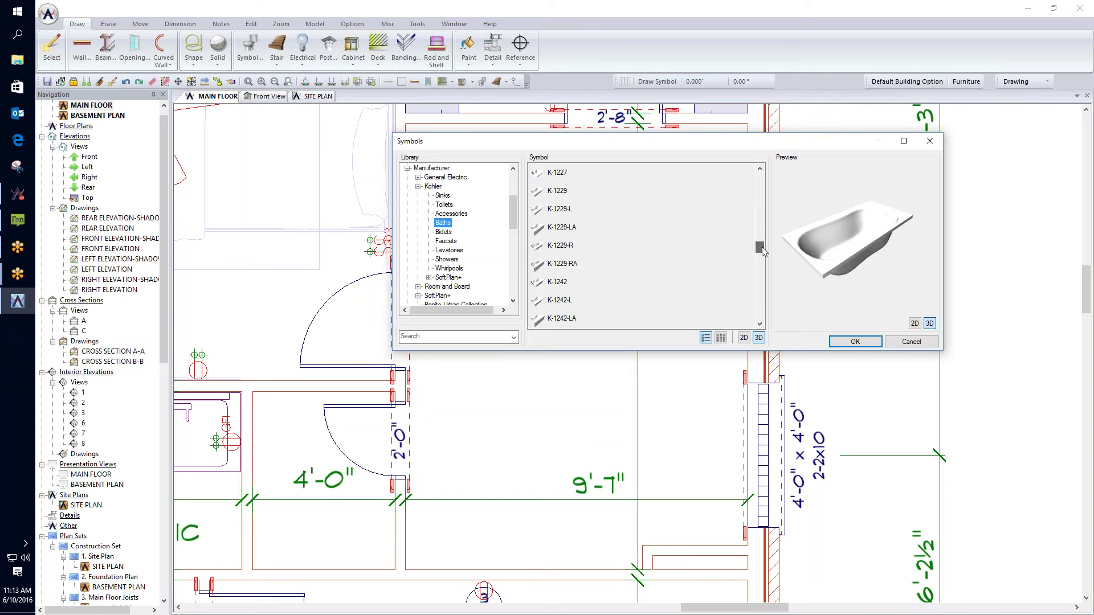
click(576, 266)
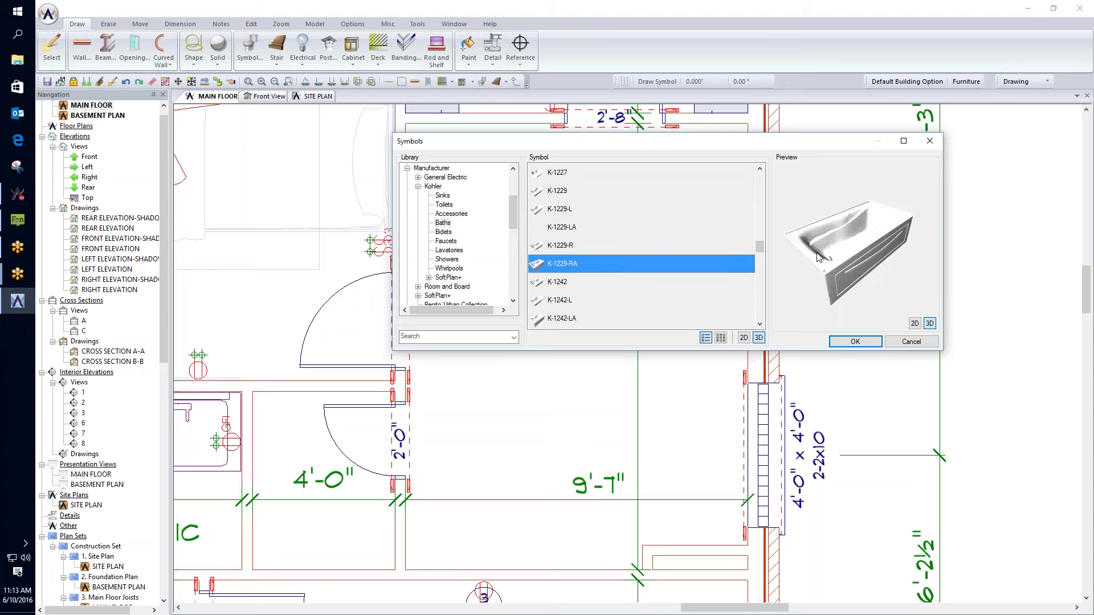
drag(817, 255, 850, 251)
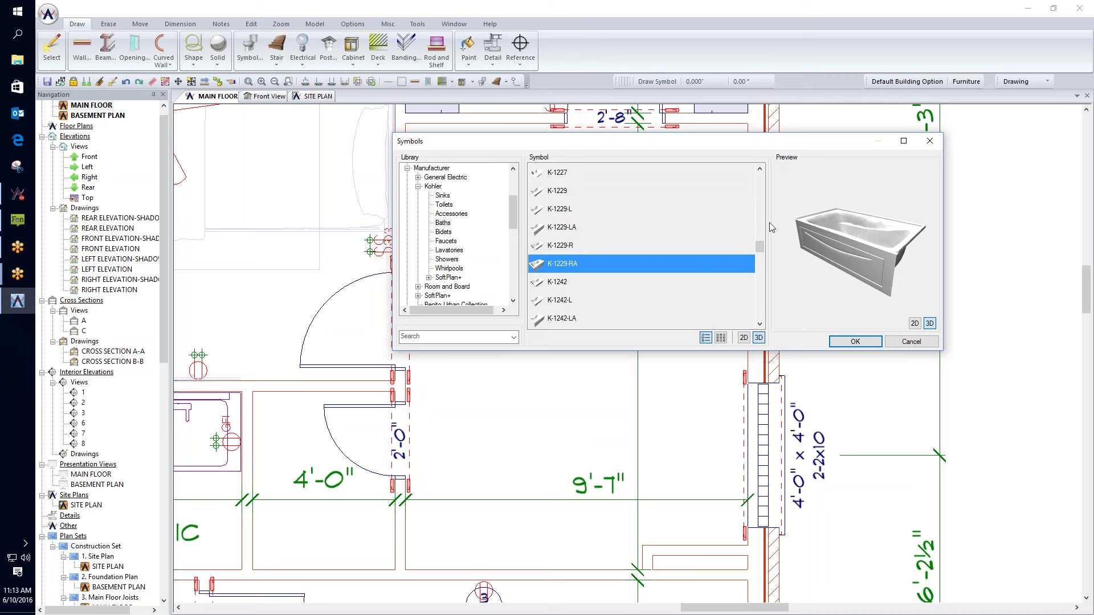
- Browse the other Kohler baths as names and as thumbnails, checking models such as K-710-A, K-516 and K-520
drag(762, 248, 762, 258)
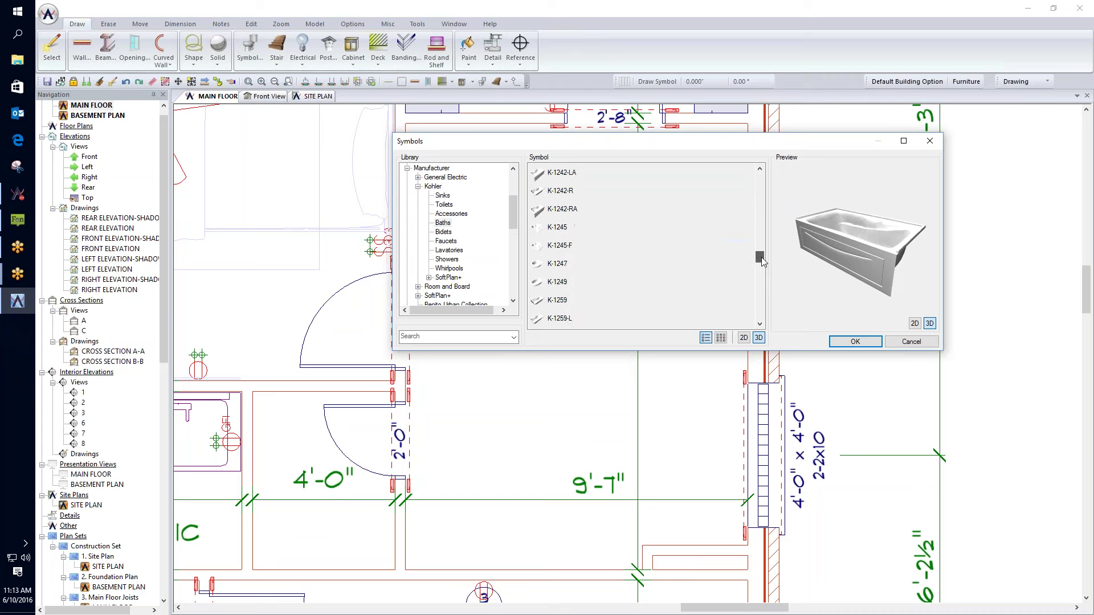
drag(762, 258, 762, 288)
click(561, 283)
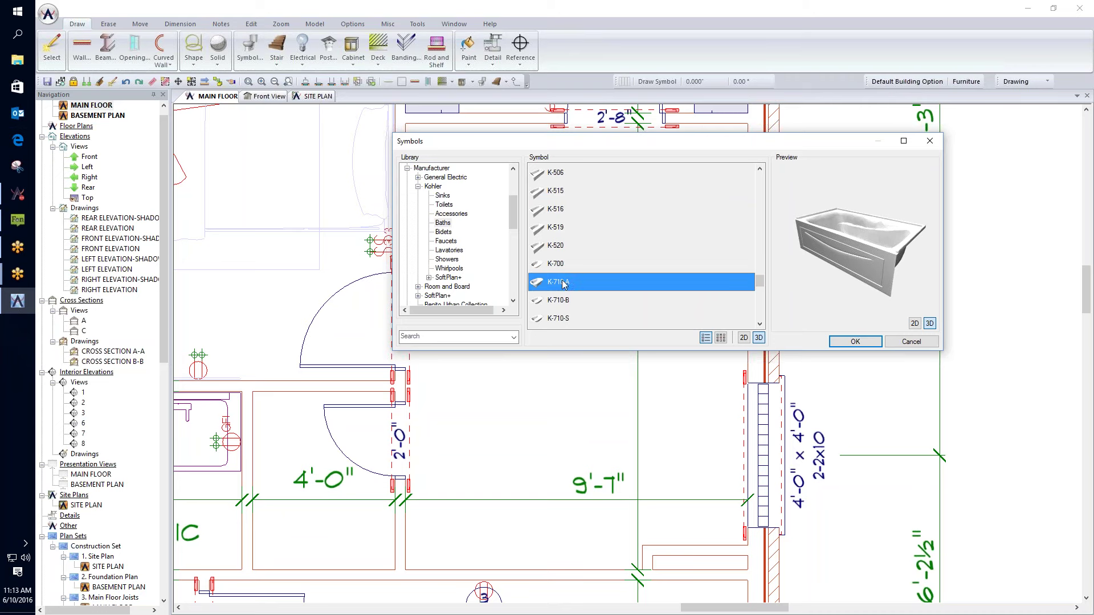
click(721, 338)
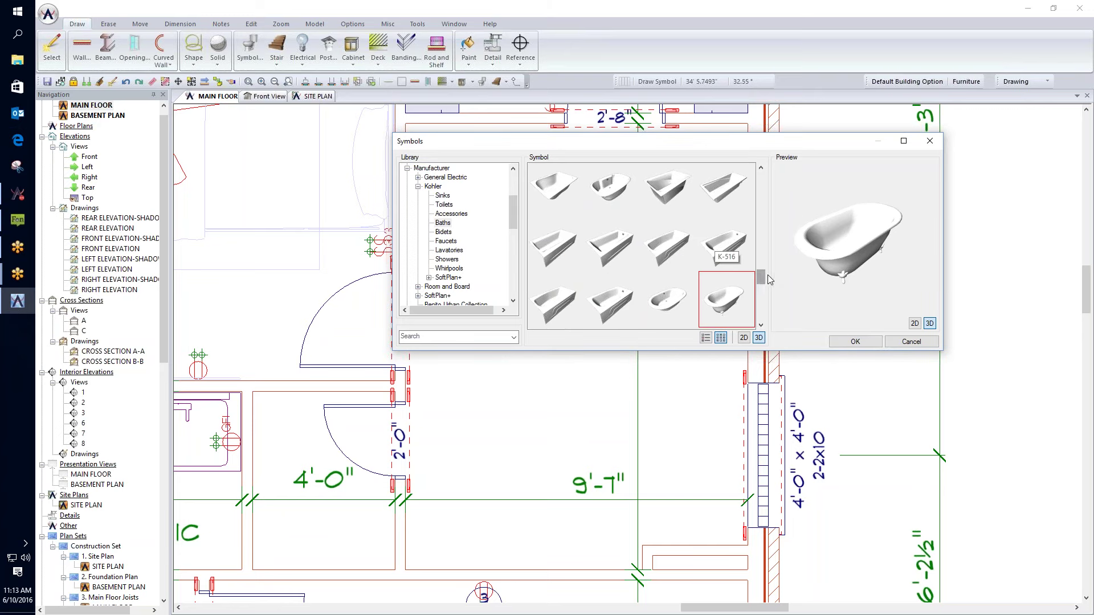
click(734, 252)
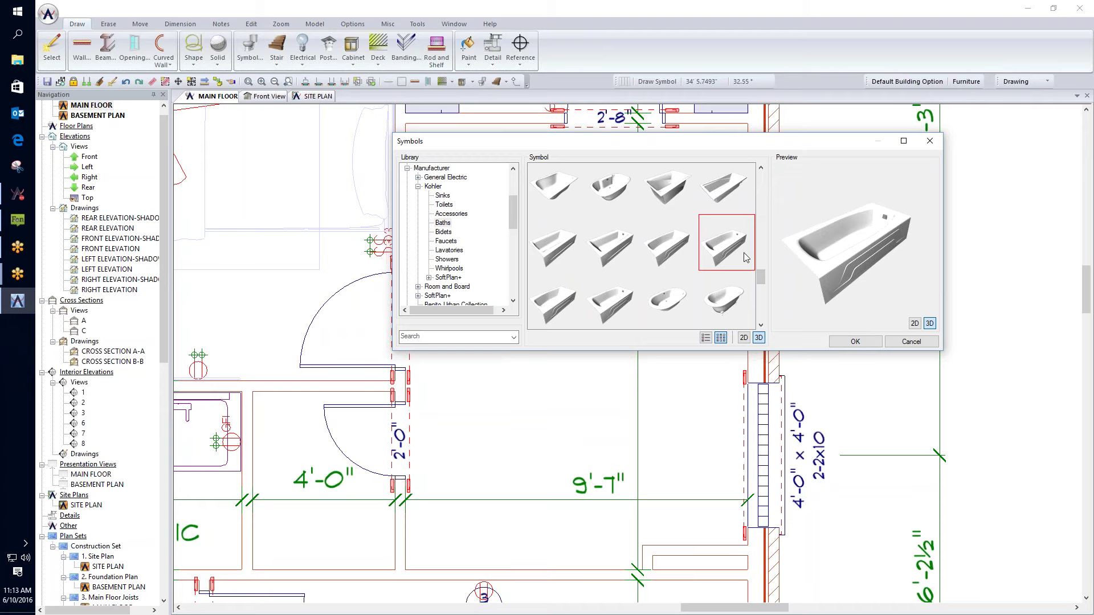
click(617, 301)
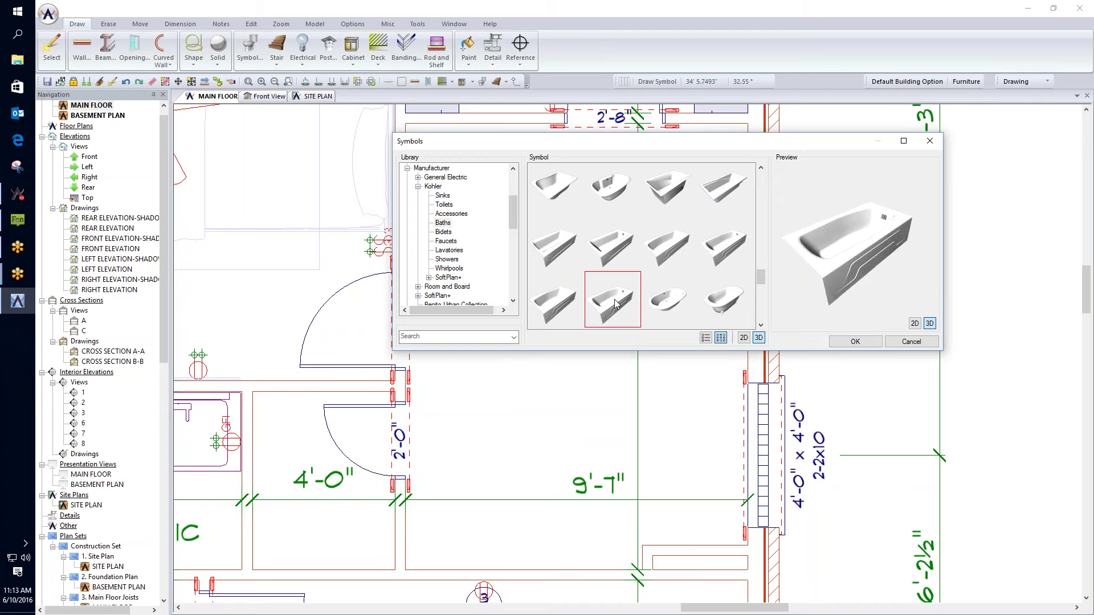
click(706, 338)
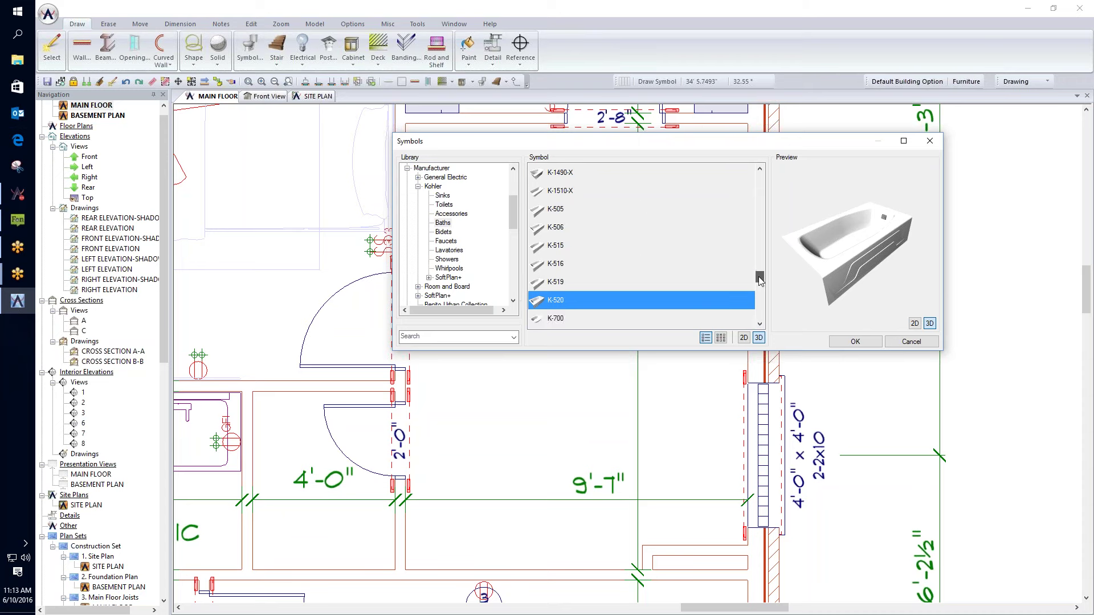
- Place the K-1229-RA bath in the empty room and move it against the exterior wall at the 4'-0" x 4'-0" window
drag(758, 275, 761, 252)
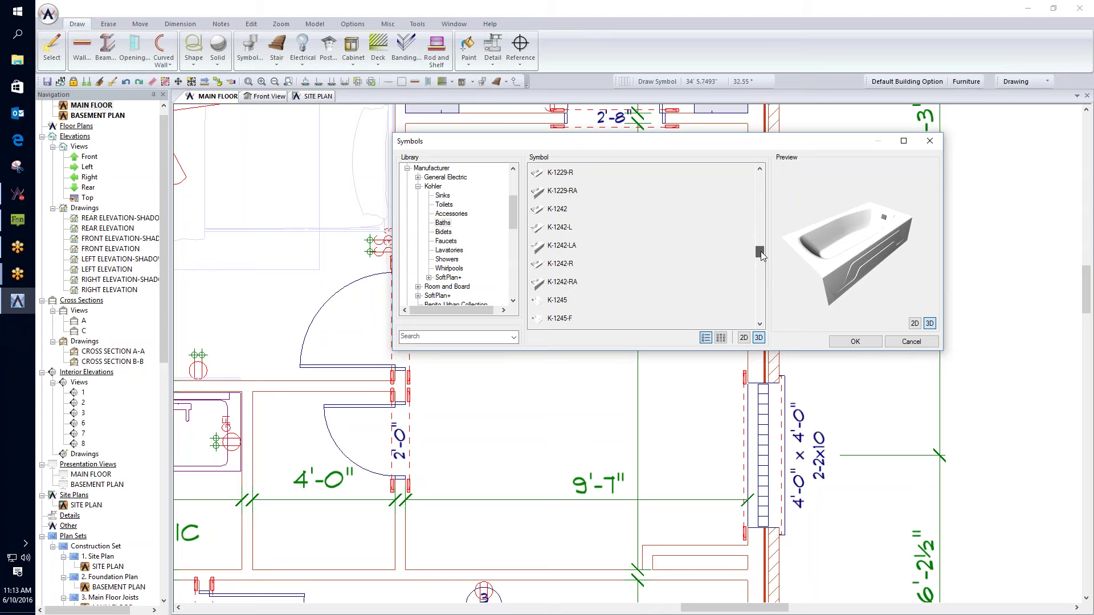
click(571, 192)
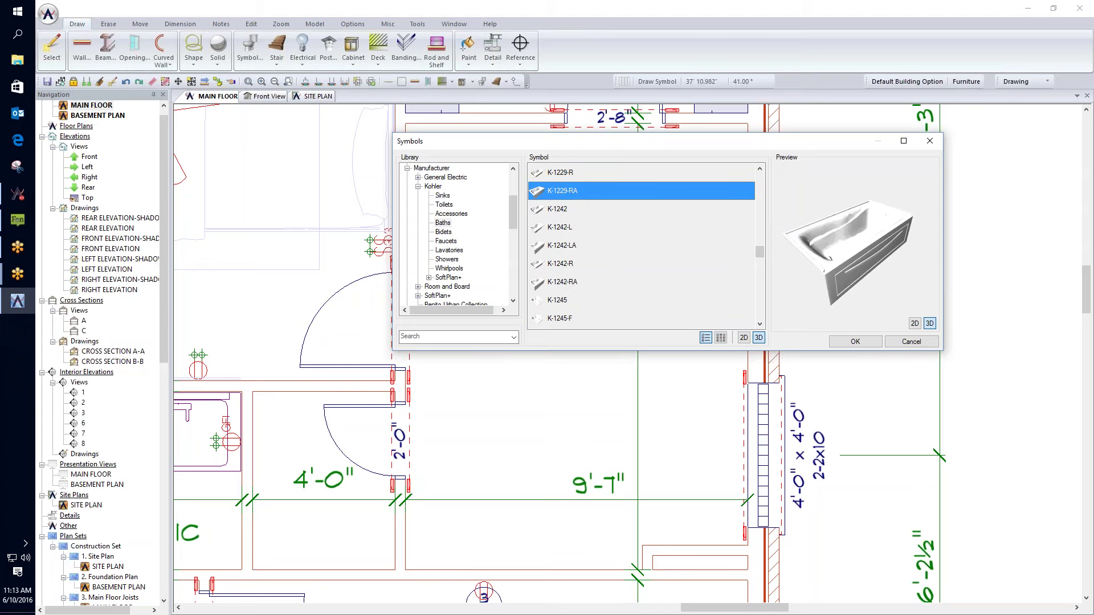
drag(735, 146, 668, 87)
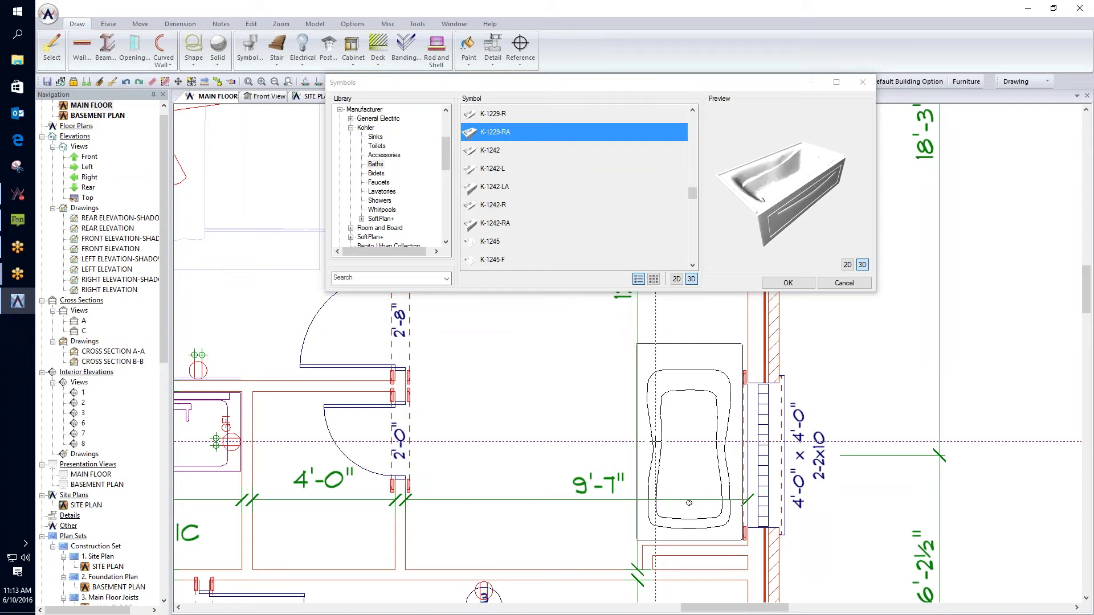
click(587, 506)
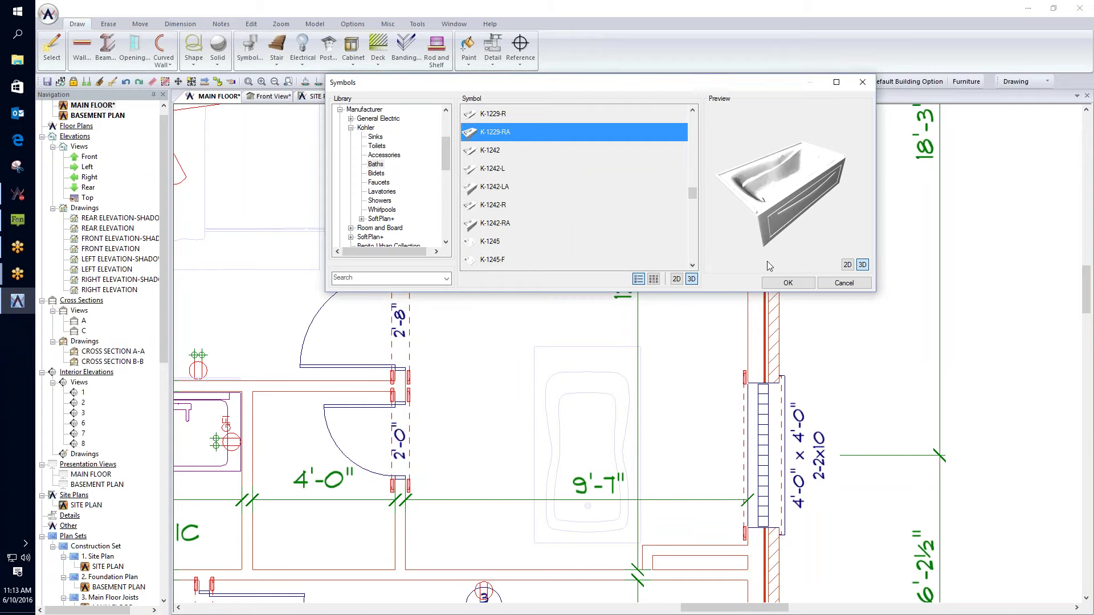
click(787, 284)
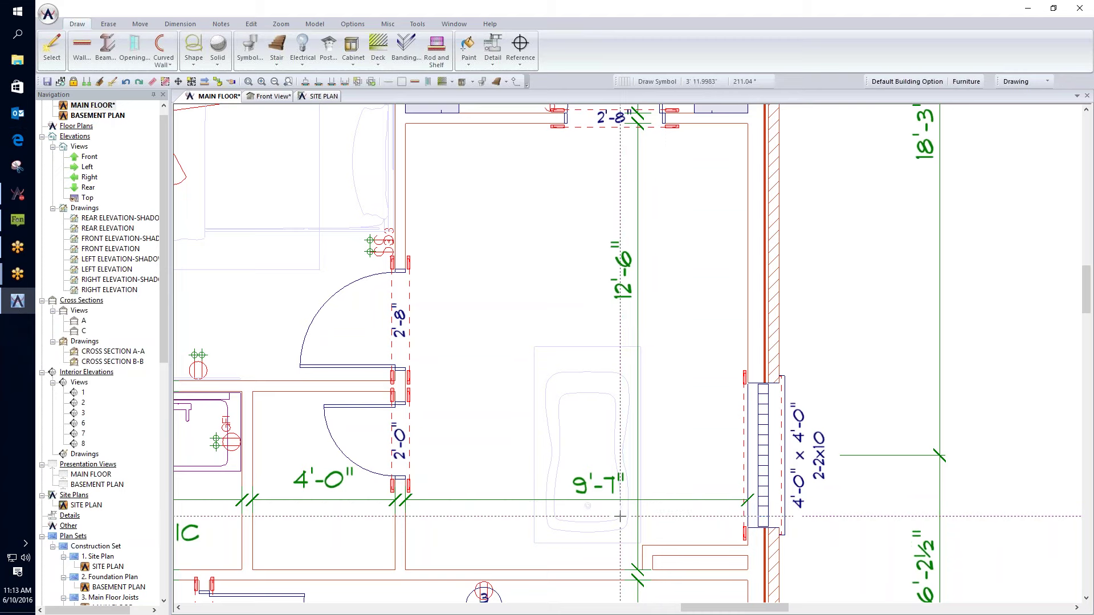
click(561, 470)
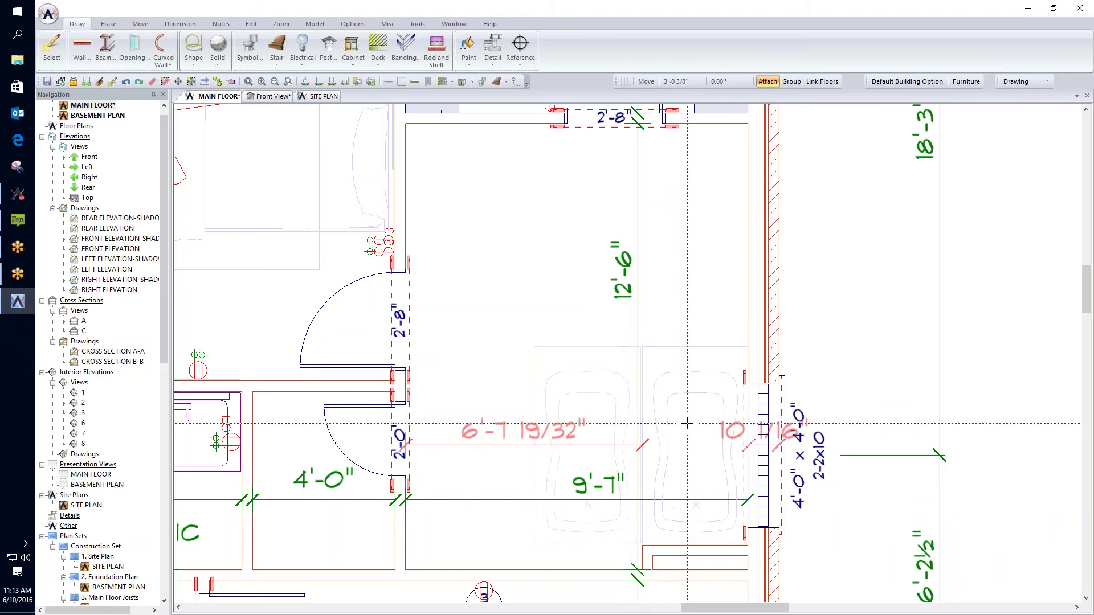
drag(683, 424, 683, 424)
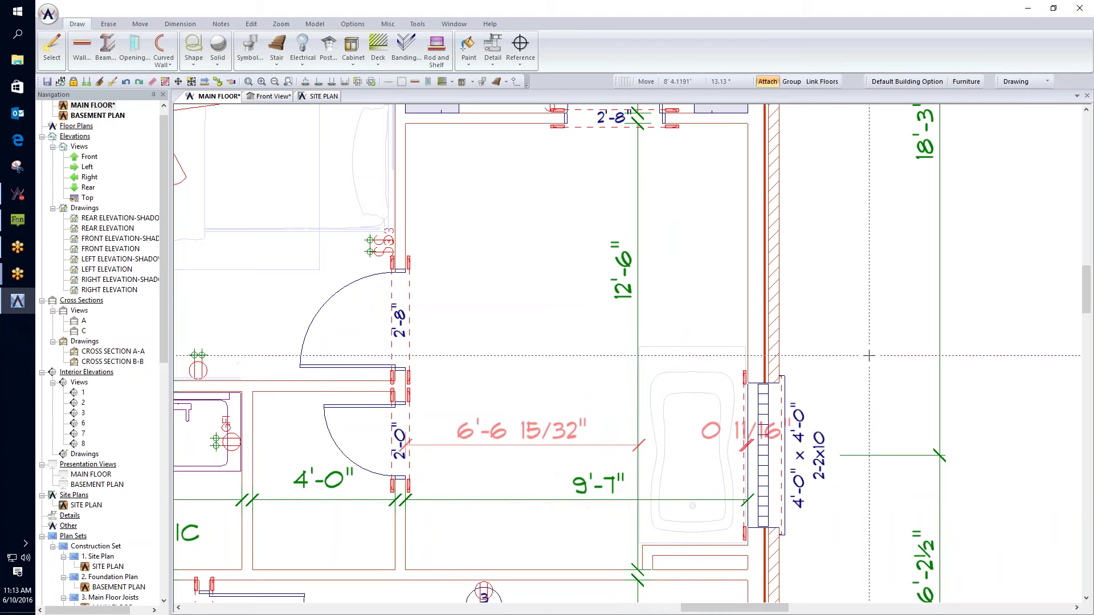
- Change the active layer from Furniture to Default
click(967, 81)
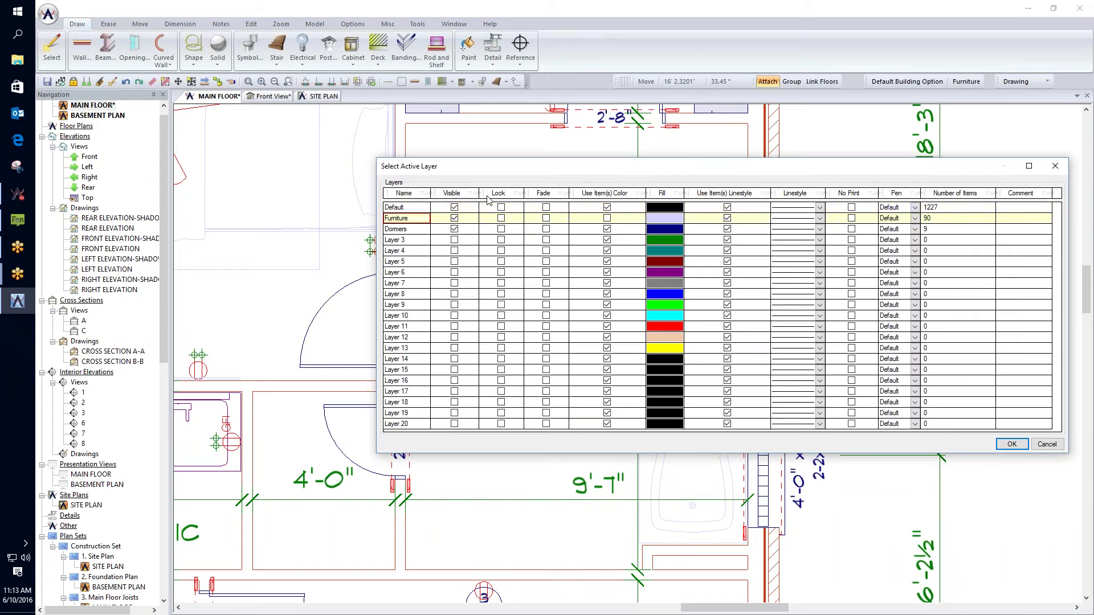
click(413, 210)
click(1012, 444)
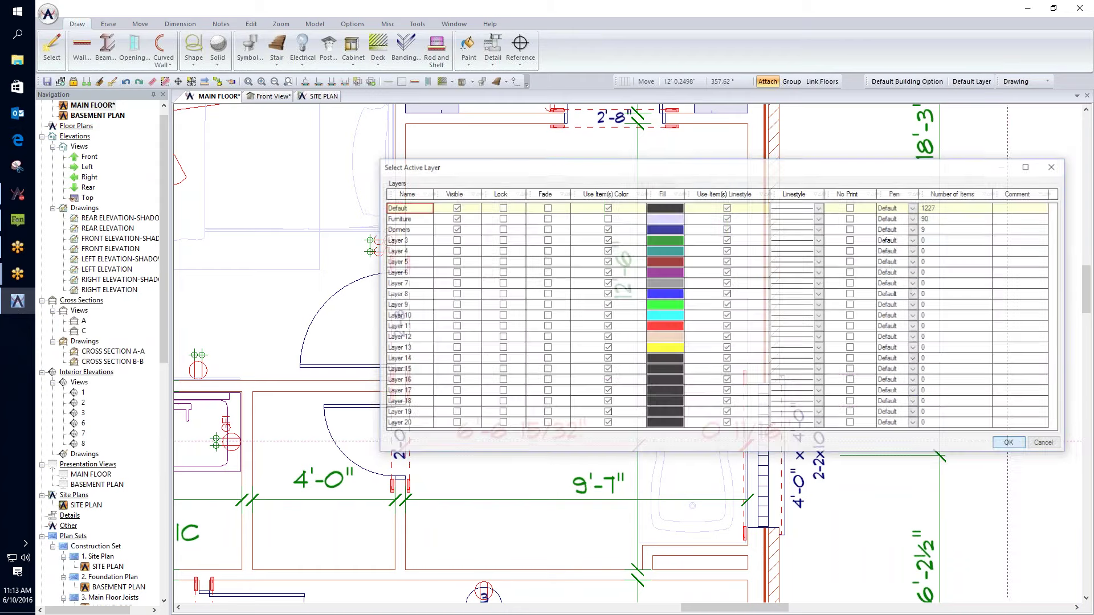
- Edit the placed K-1229-RA bath symbol and assign it to the Default layer
right_click(705, 382)
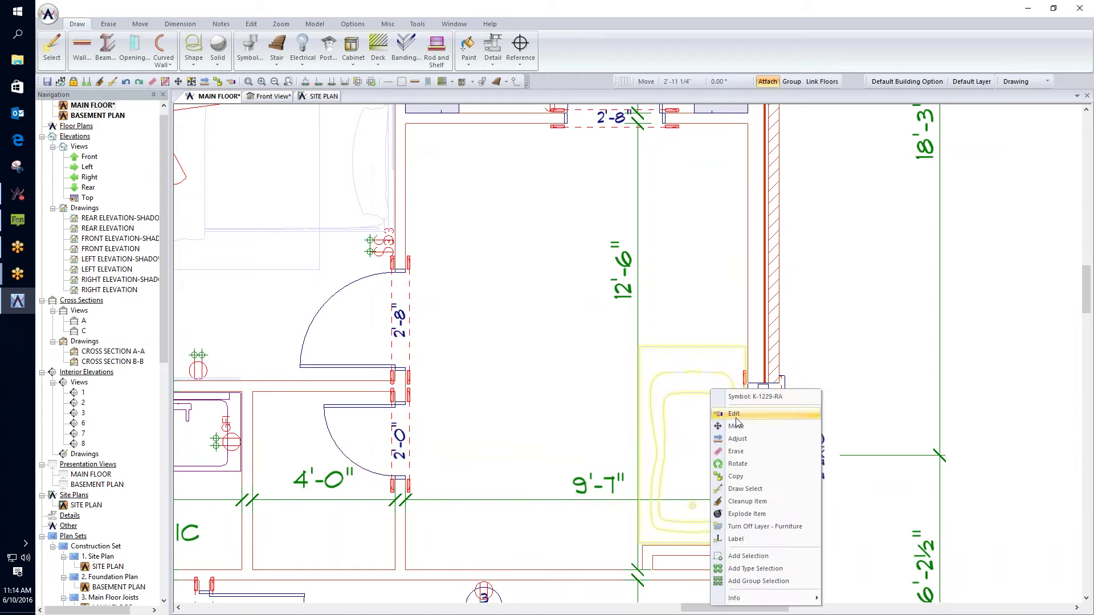
click(395, 259)
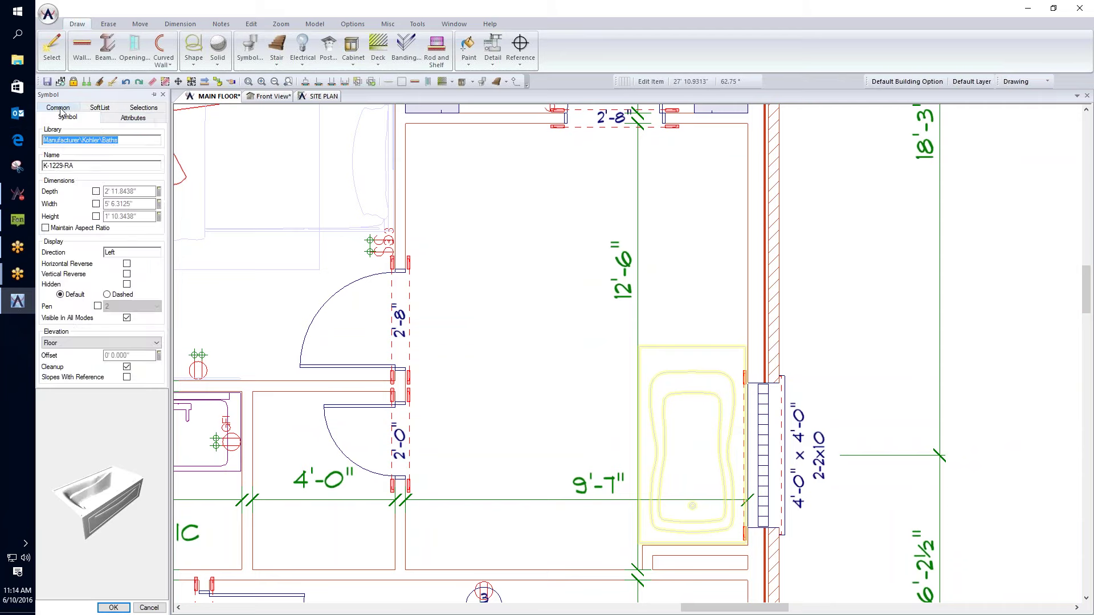
click(62, 109)
click(69, 141)
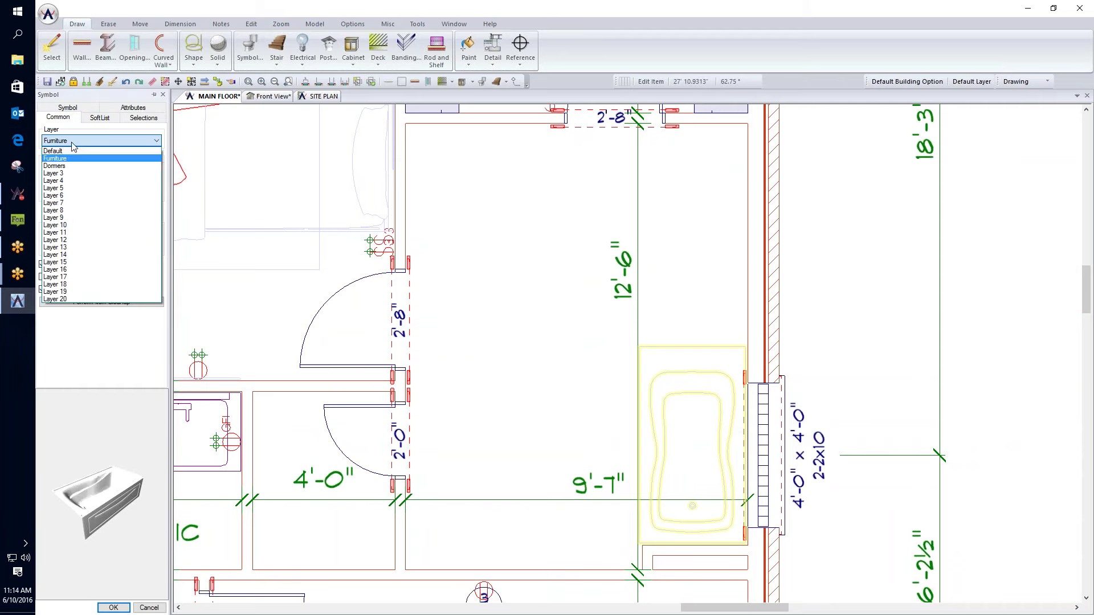
click(72, 152)
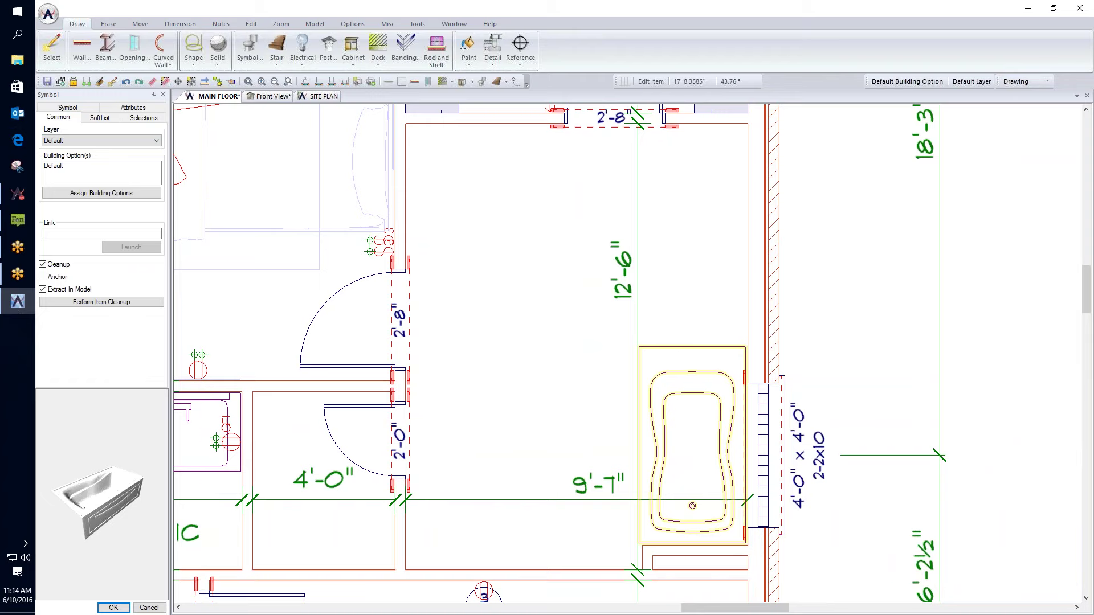
click(114, 607)
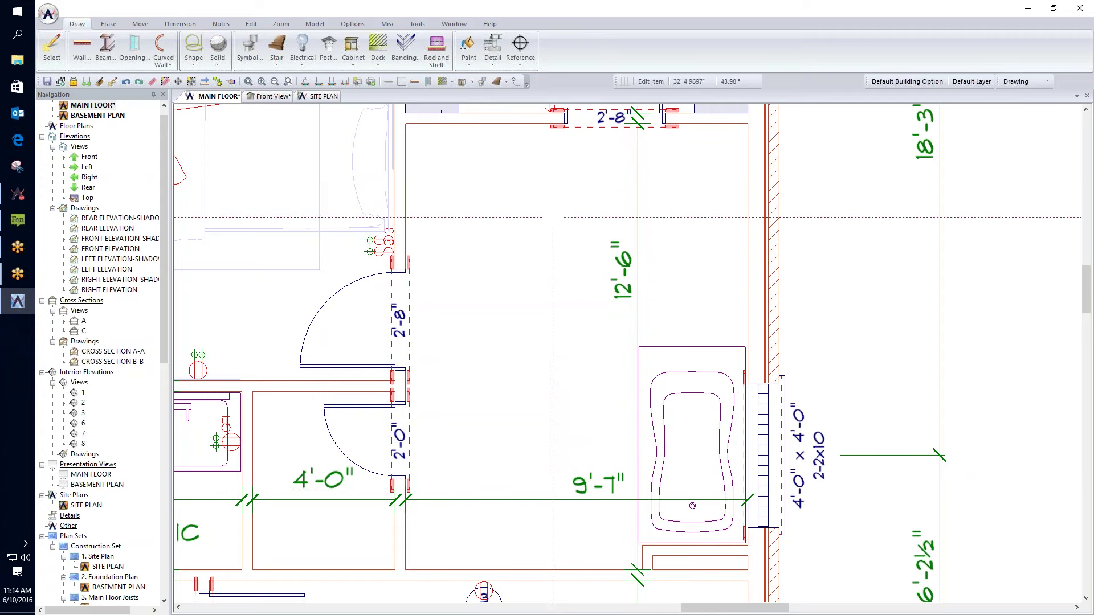
- Look closely at the bath beneath the window in the 3D Front View and check its symbol properties
key(ctrl+Tab)
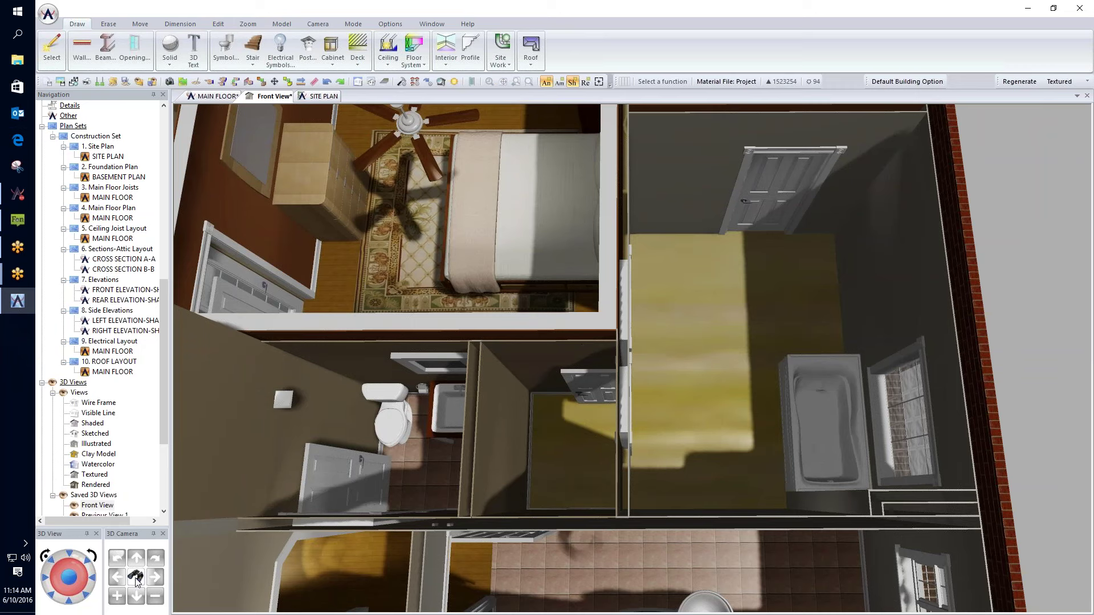
click(136, 578)
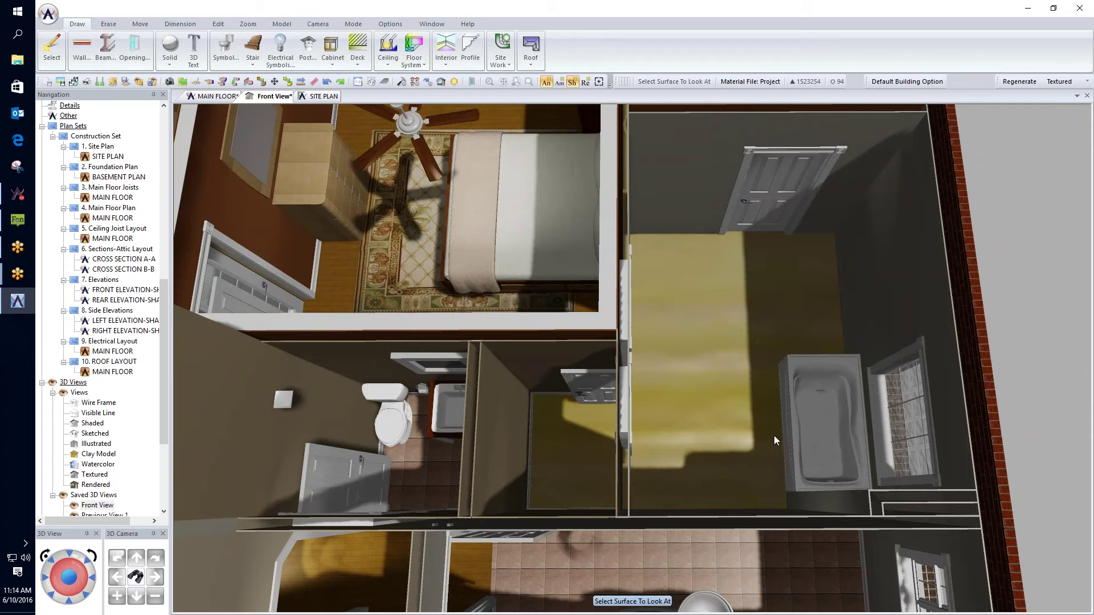
click(792, 433)
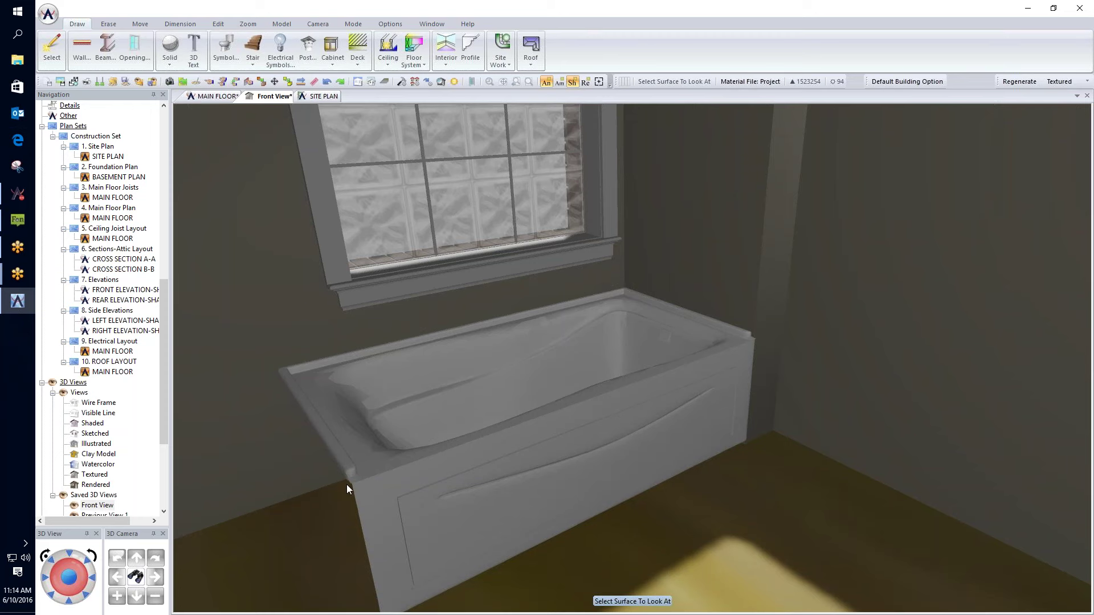
right_click(478, 497)
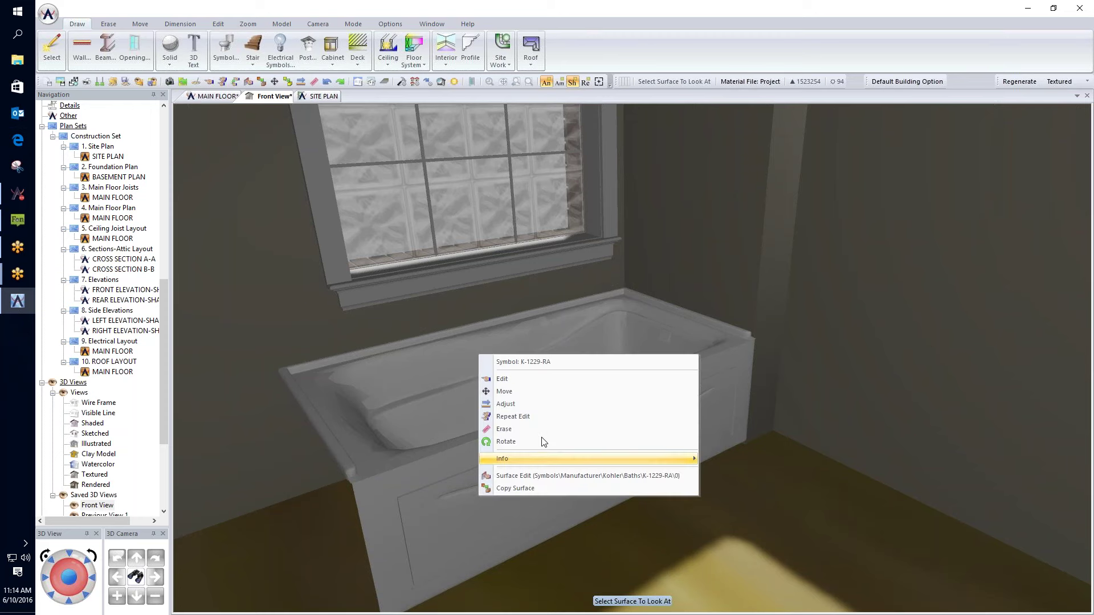
click(547, 391)
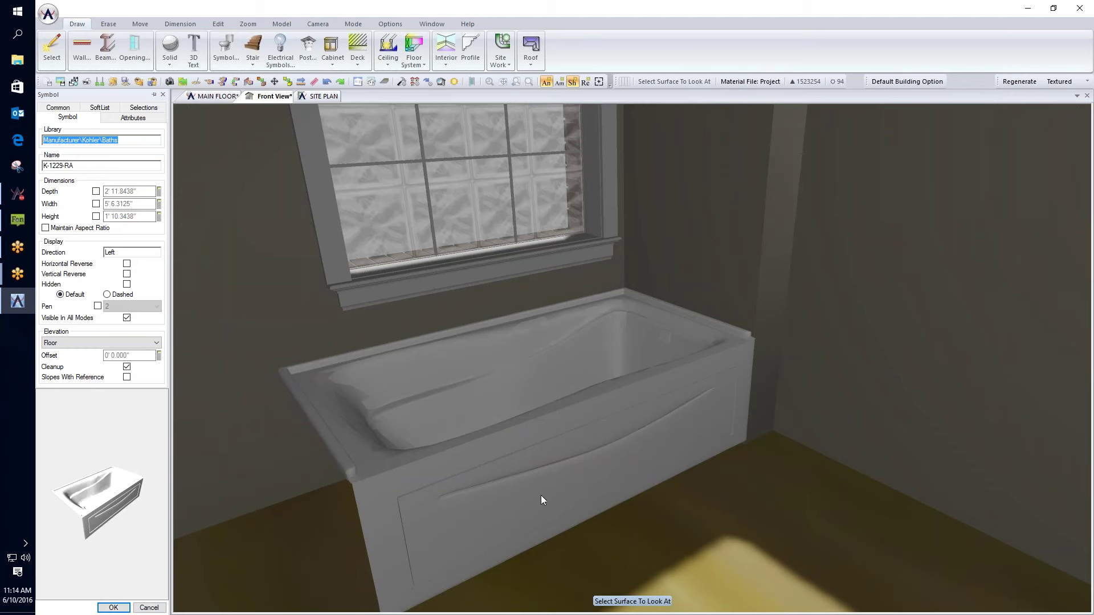
click(112, 608)
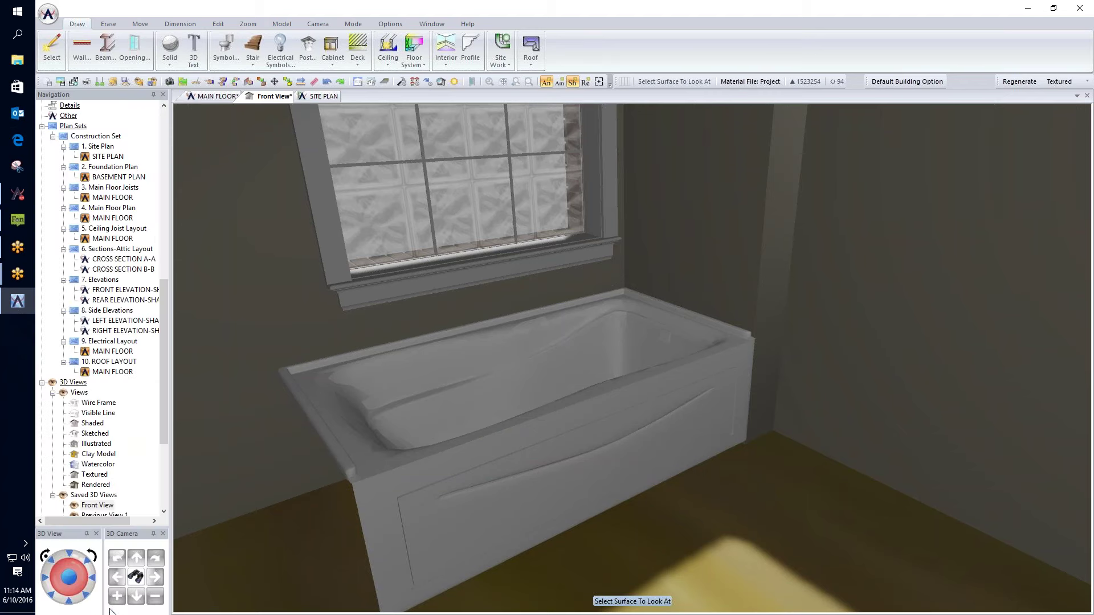
- Return to the main floor plan and move the bath flush against the window wall and the partition at its drain end
click(205, 97)
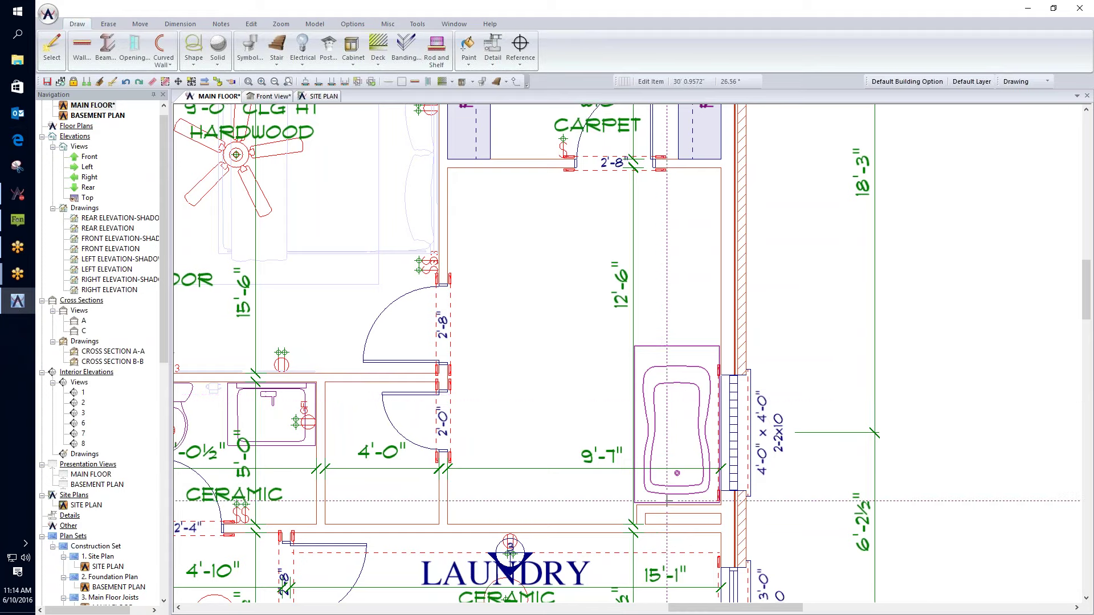
scroll(664, 393, up, 3)
scroll(629, 353, up, 2)
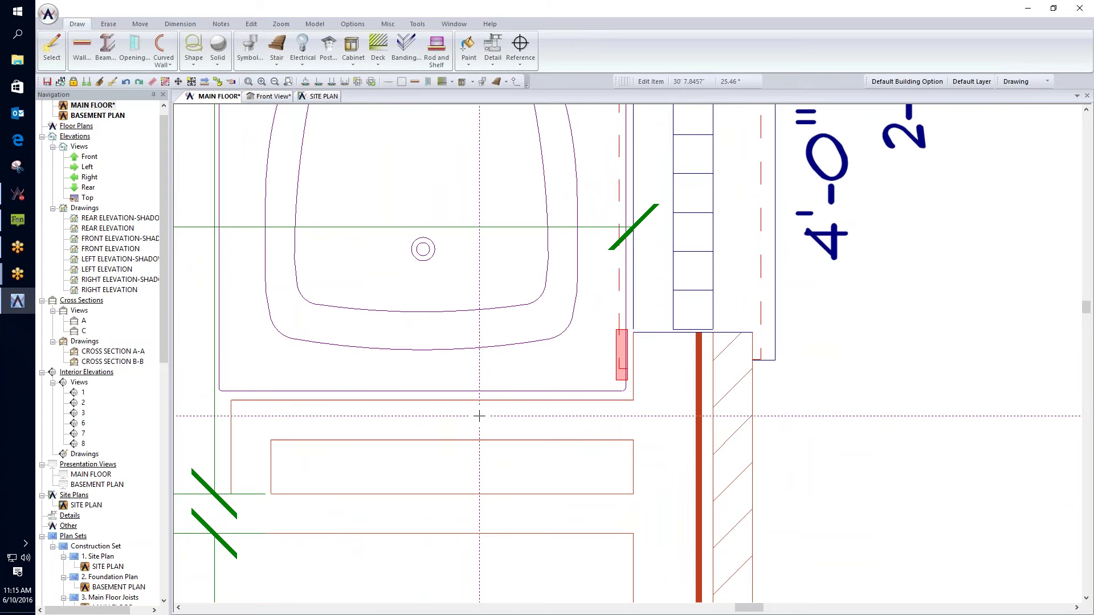
click(178, 82)
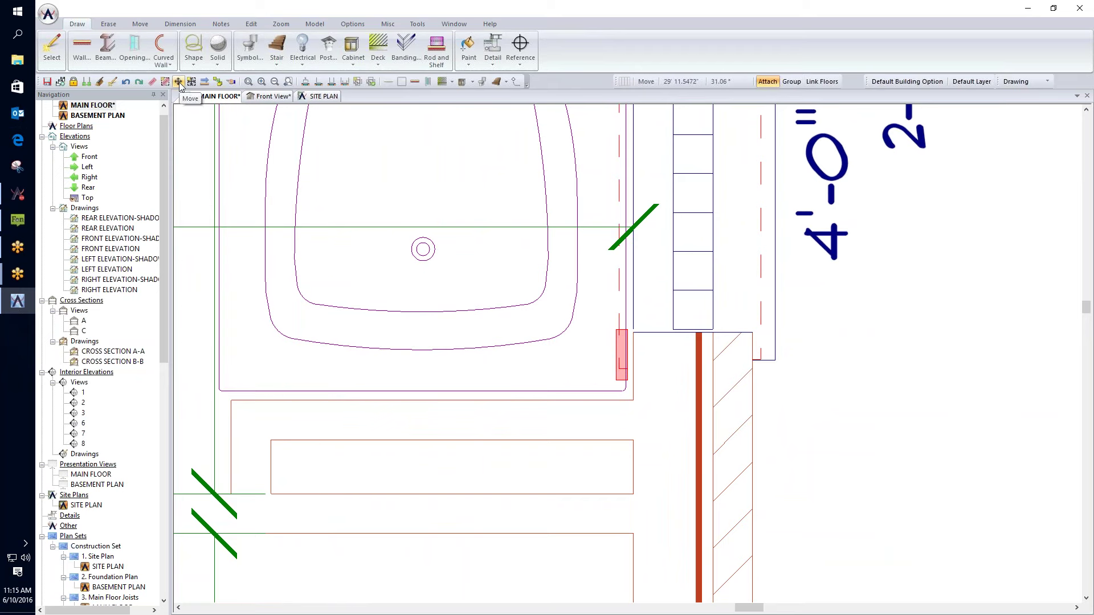
click(495, 302)
drag(494, 302, 665, 217)
scroll(624, 349, up, 5)
scroll(532, 266, down, 5)
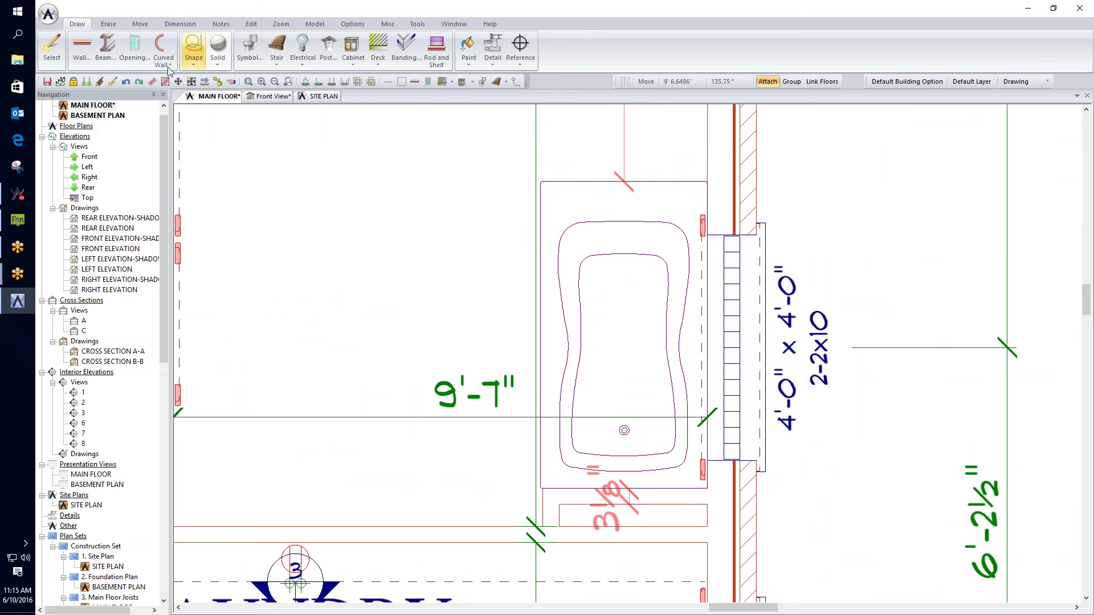
- Draw a Partition 5.5" wall across the open end of the bath, from the exterior wall to the tub's outer edge
click(80, 53)
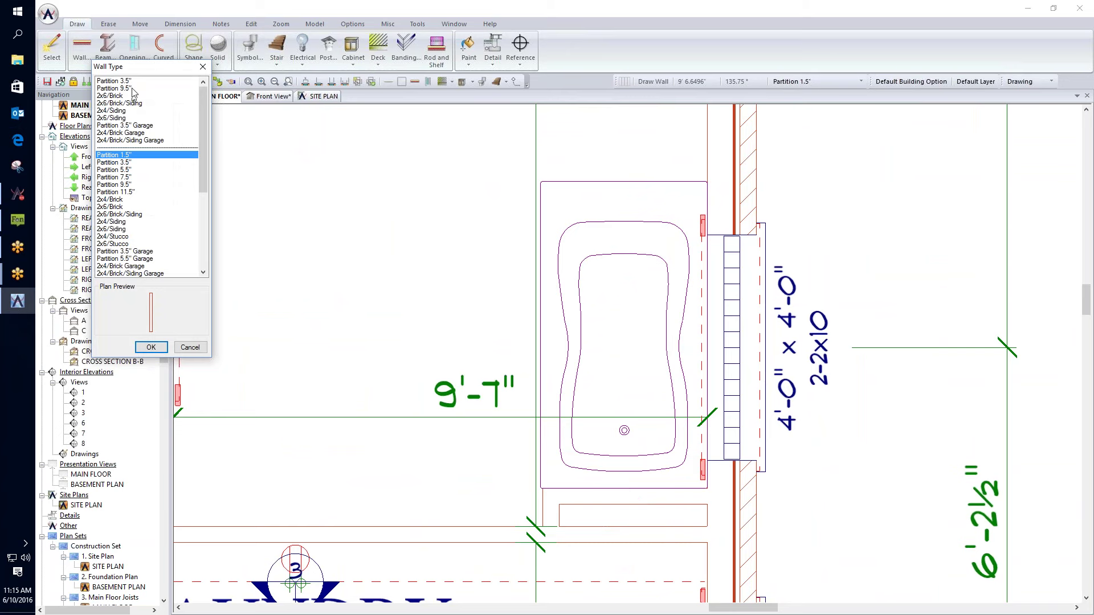
click(129, 169)
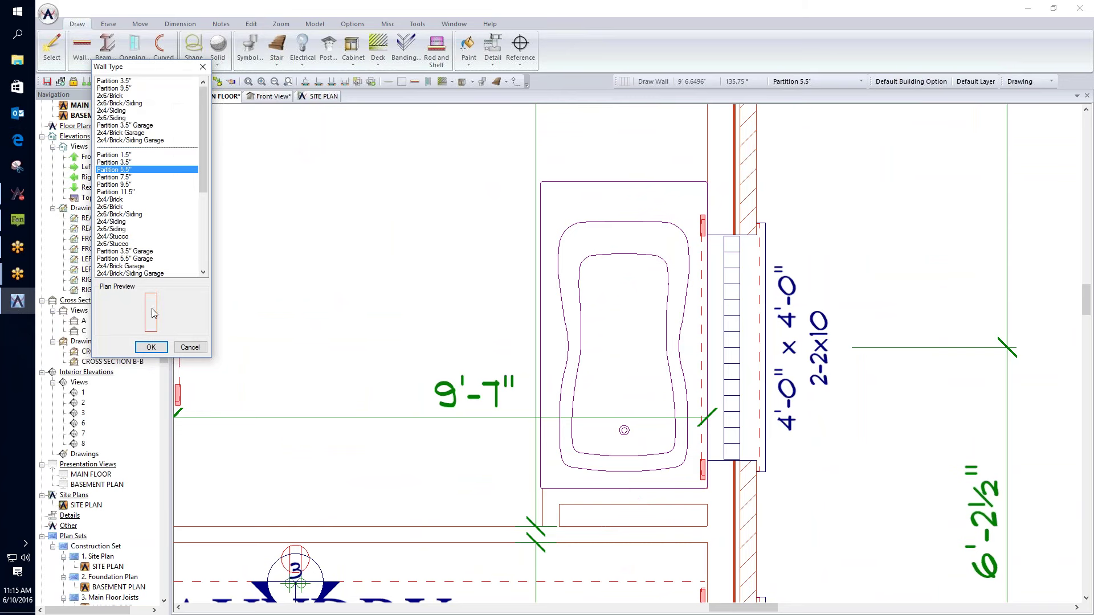
click(151, 348)
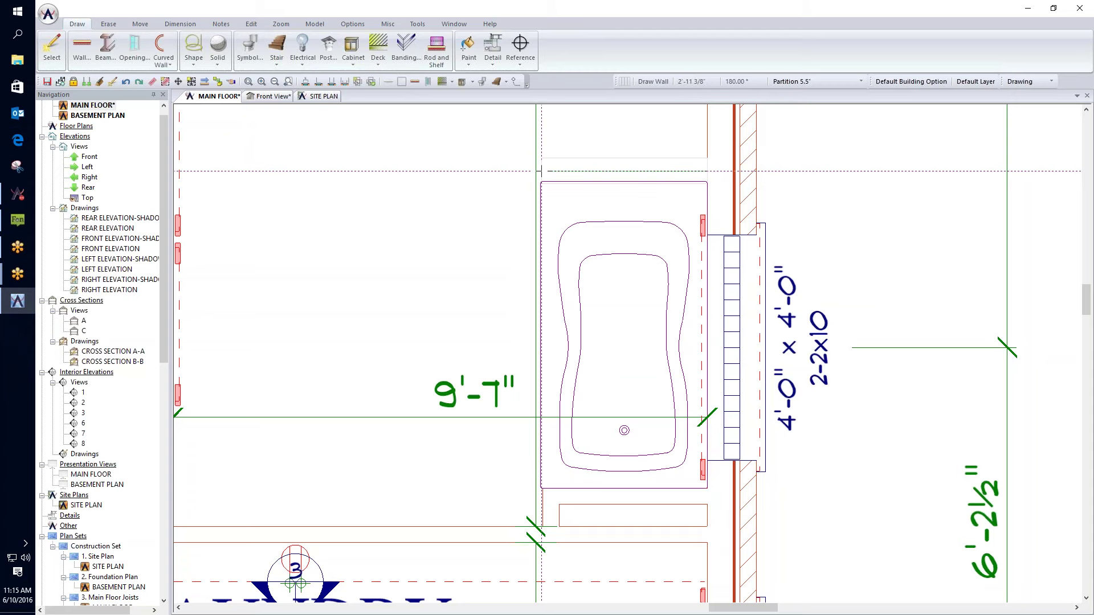
drag(539, 171, 538, 171)
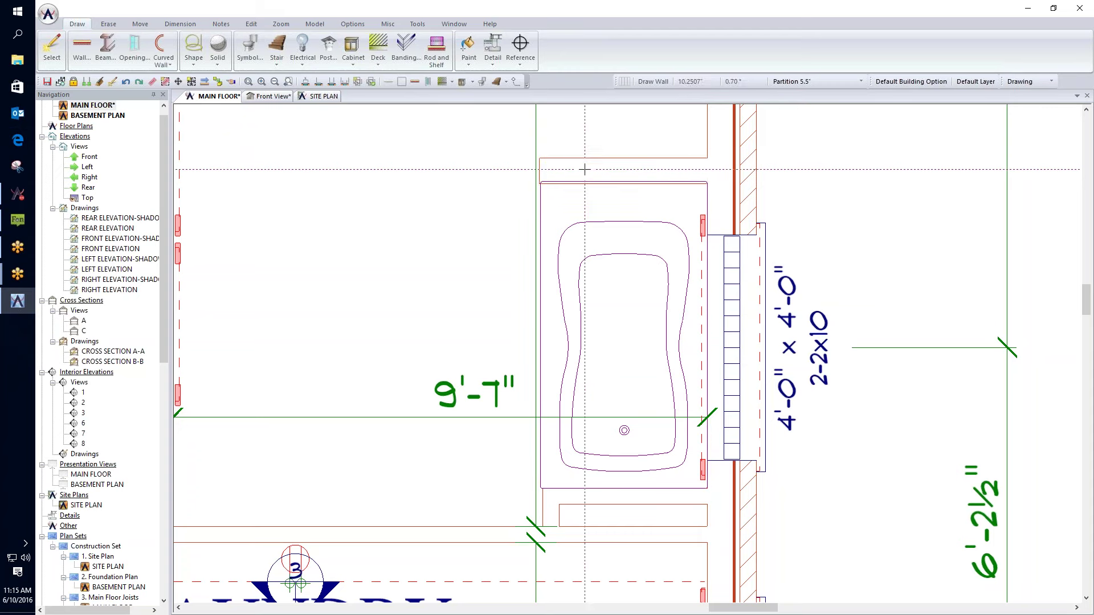
- Move the new 5.5" partition so its face sits flush with the end of the bath
right_click(603, 174)
click(637, 211)
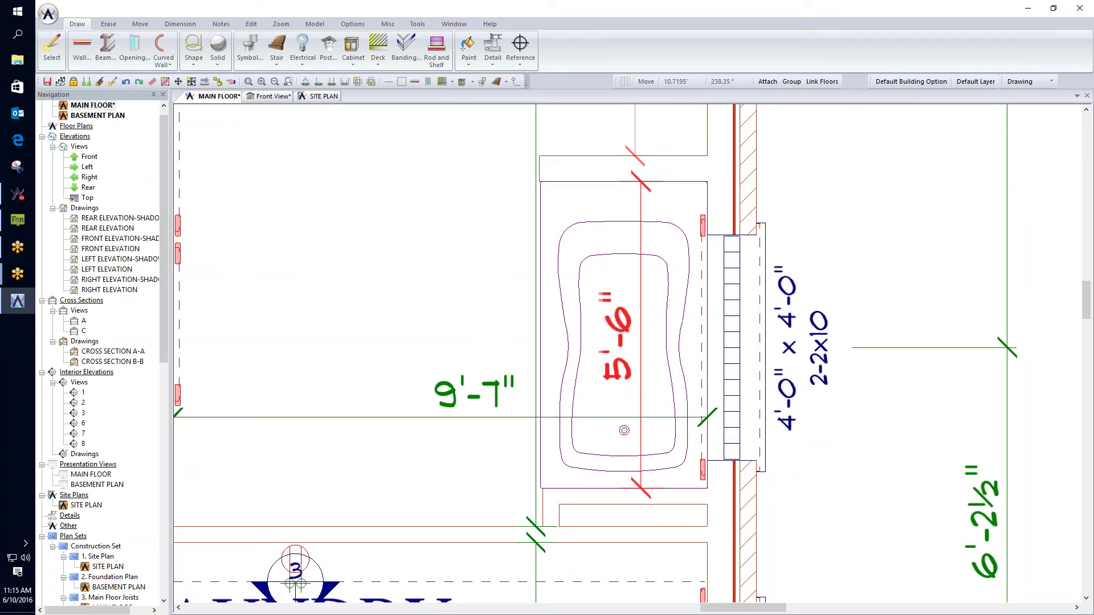
scroll(616, 220, down, 2)
key(Escape)
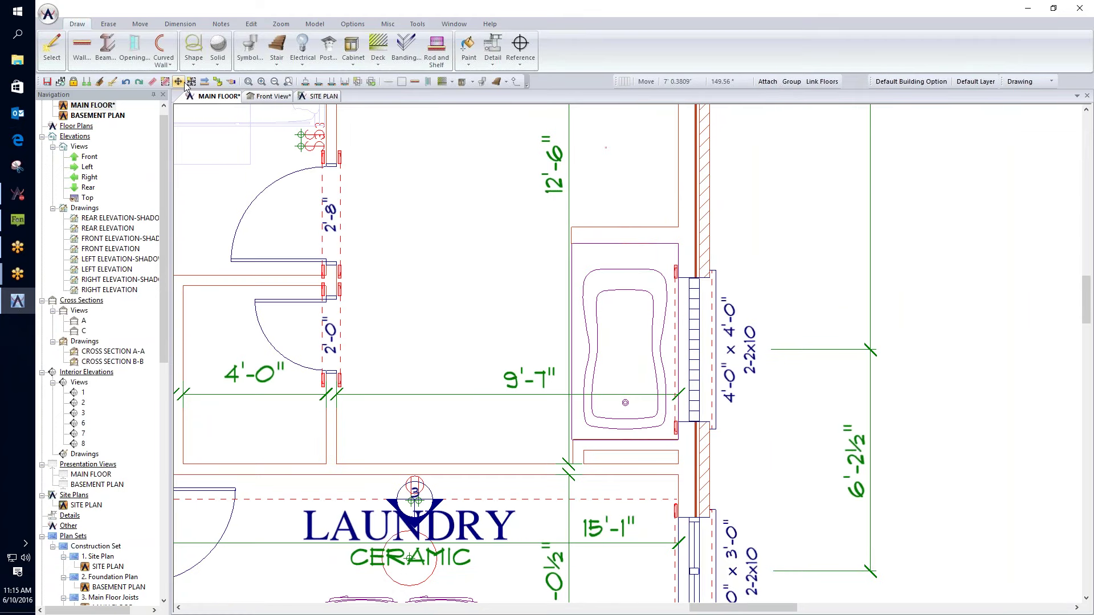
- Try moving the new partition away from the bath with Attach on and again with Attach off, and undo the move
click(767, 82)
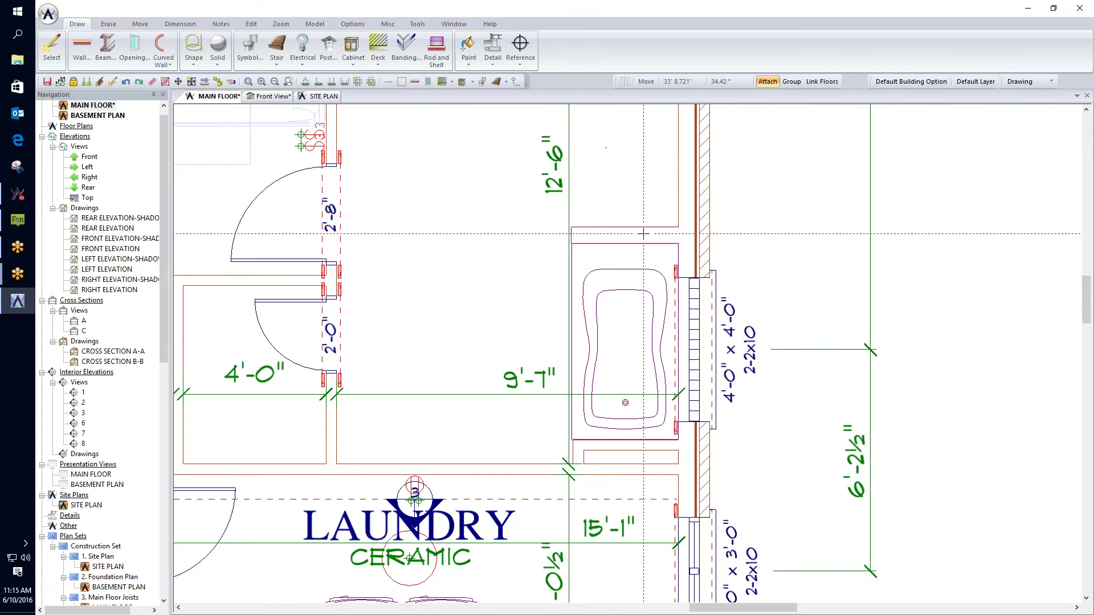
drag(643, 219, 644, 201)
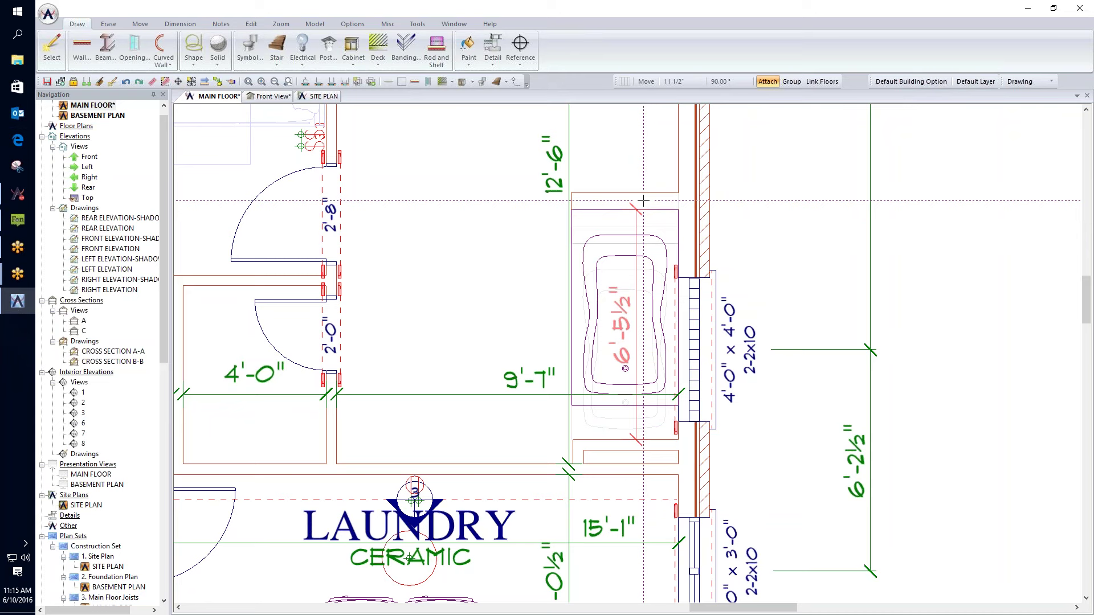
key(Escape)
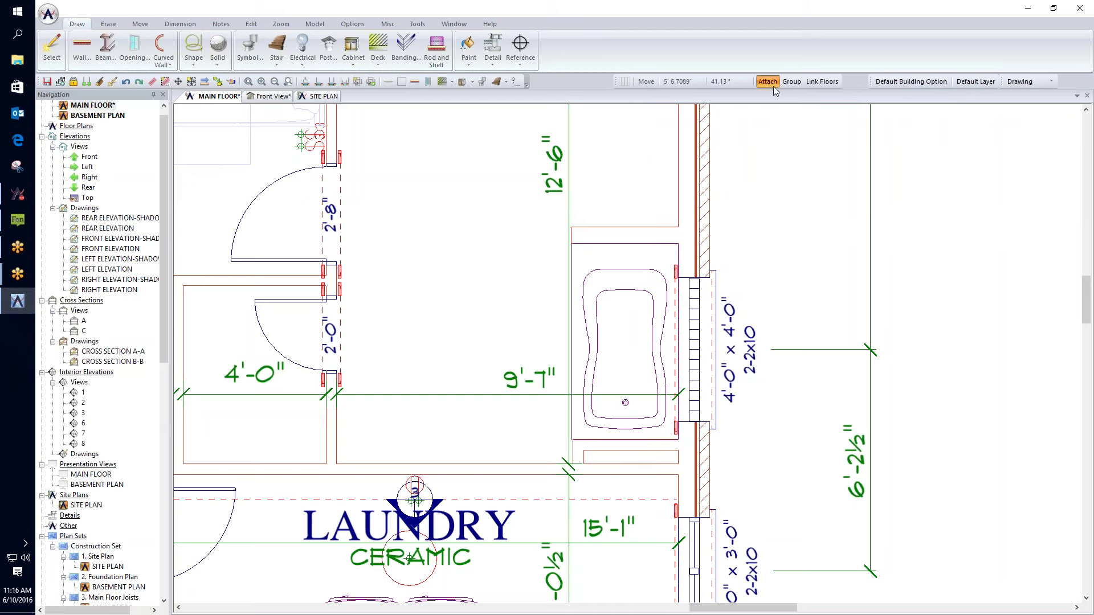
click(650, 232)
drag(650, 232, 830, 167)
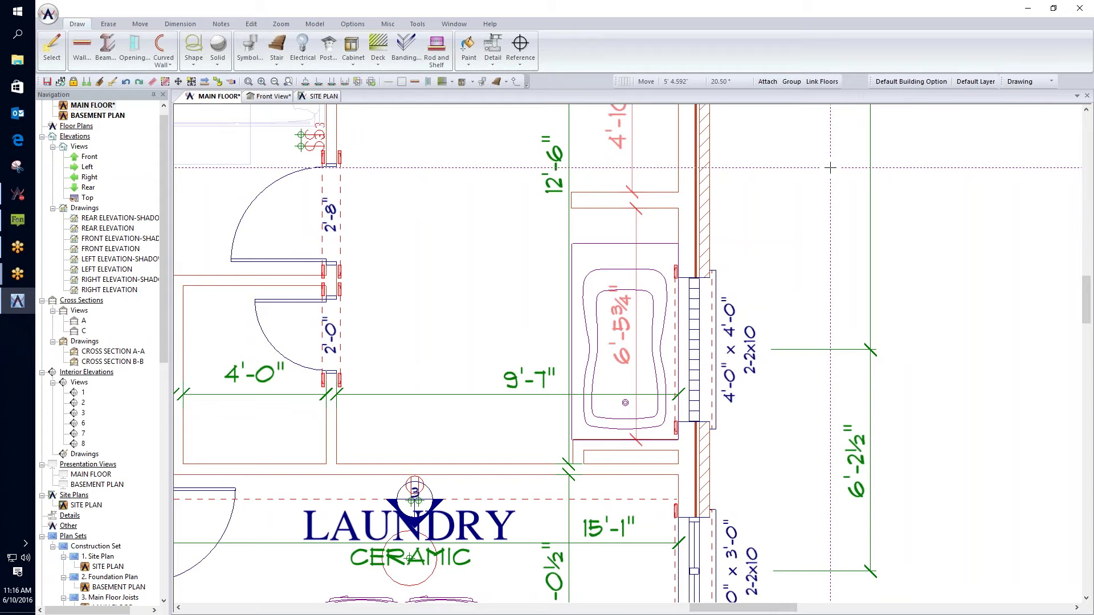
key(ctrl+z)
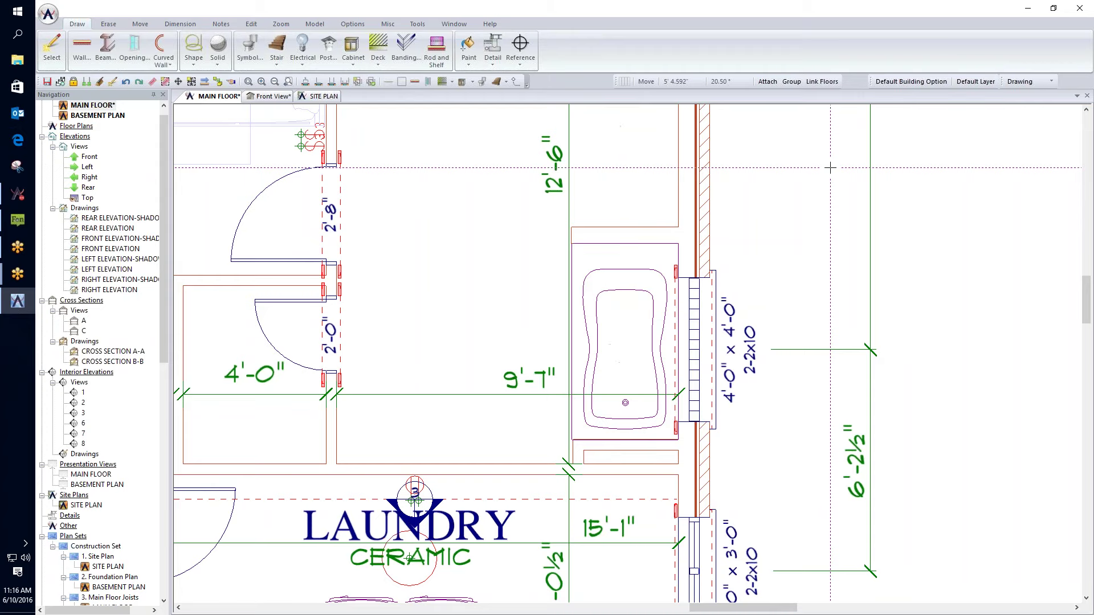
- Save the main floor drawing
scroll(829, 168, down, 2)
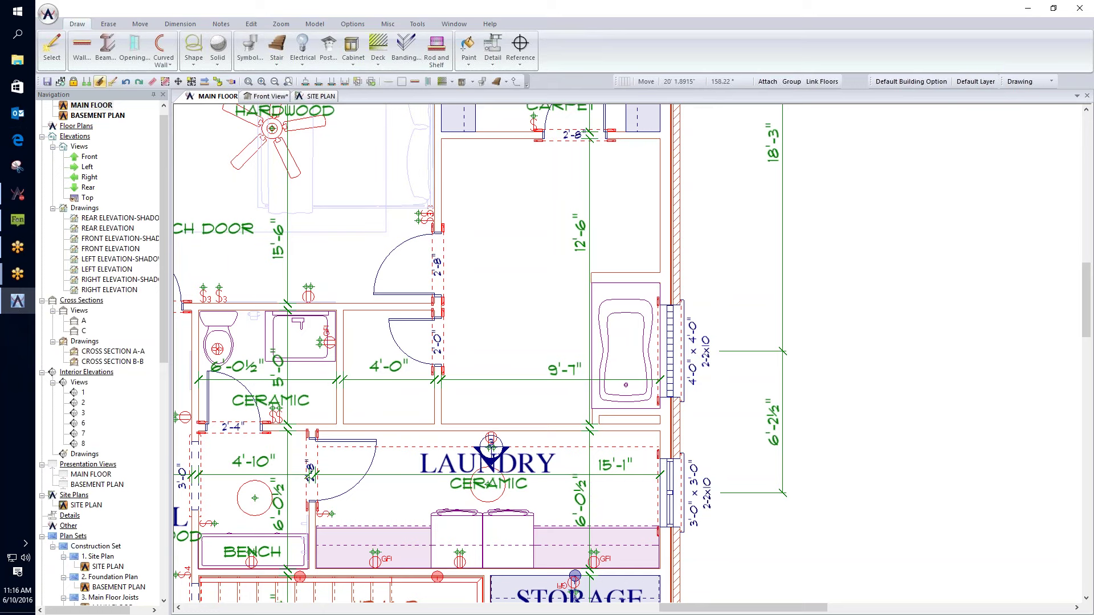
click(100, 82)
click(47, 82)
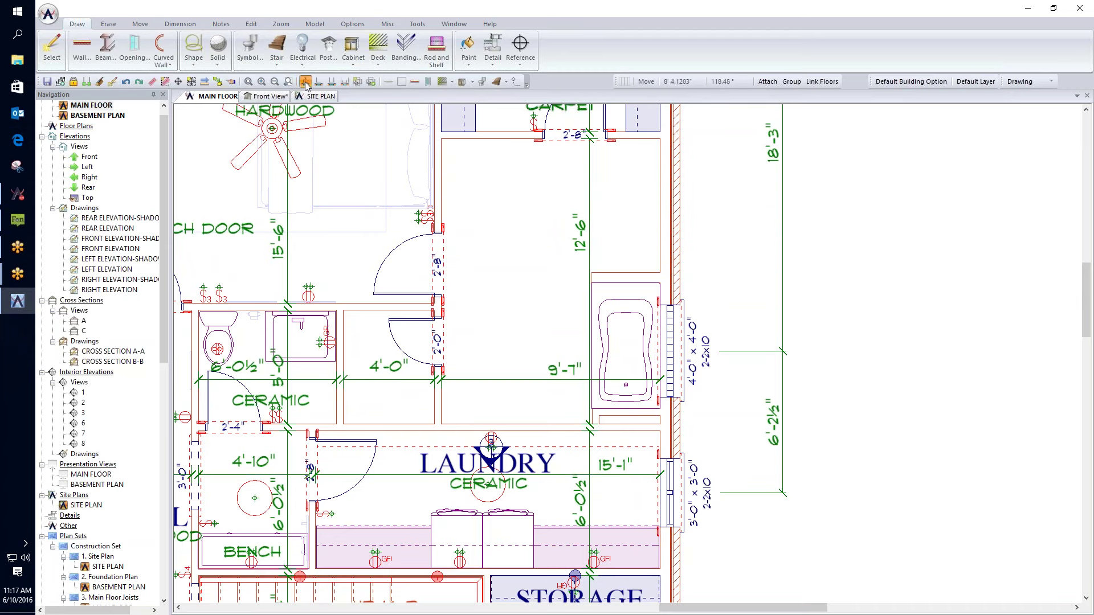
- Dimension the space between the closet wall and the new partition, and the bathroom's full width near the laundry wall
key(d)
click(629, 252)
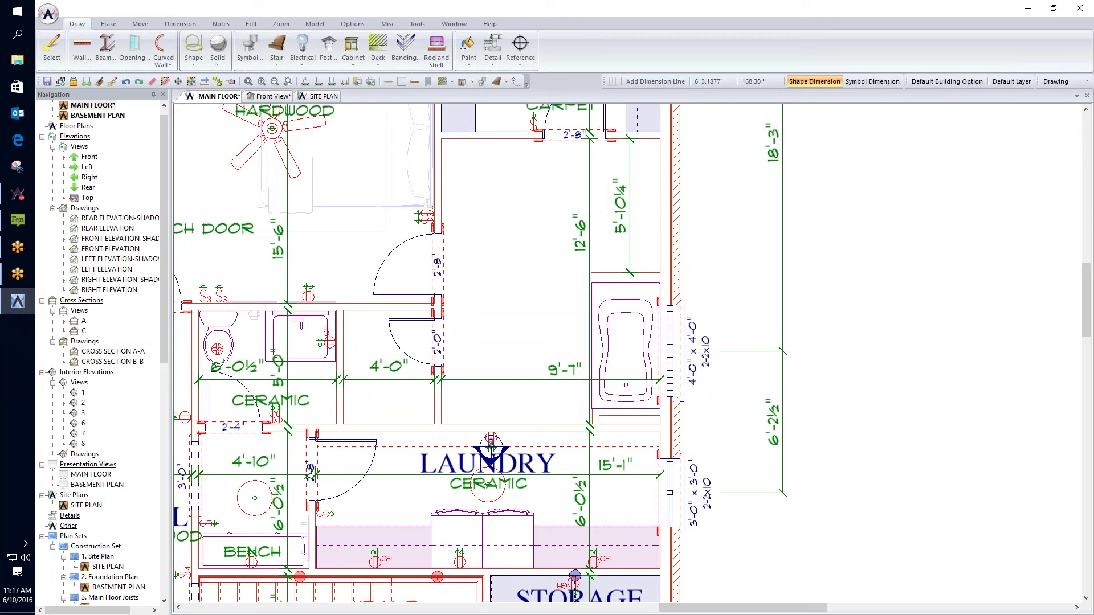
drag(442, 411, 593, 410)
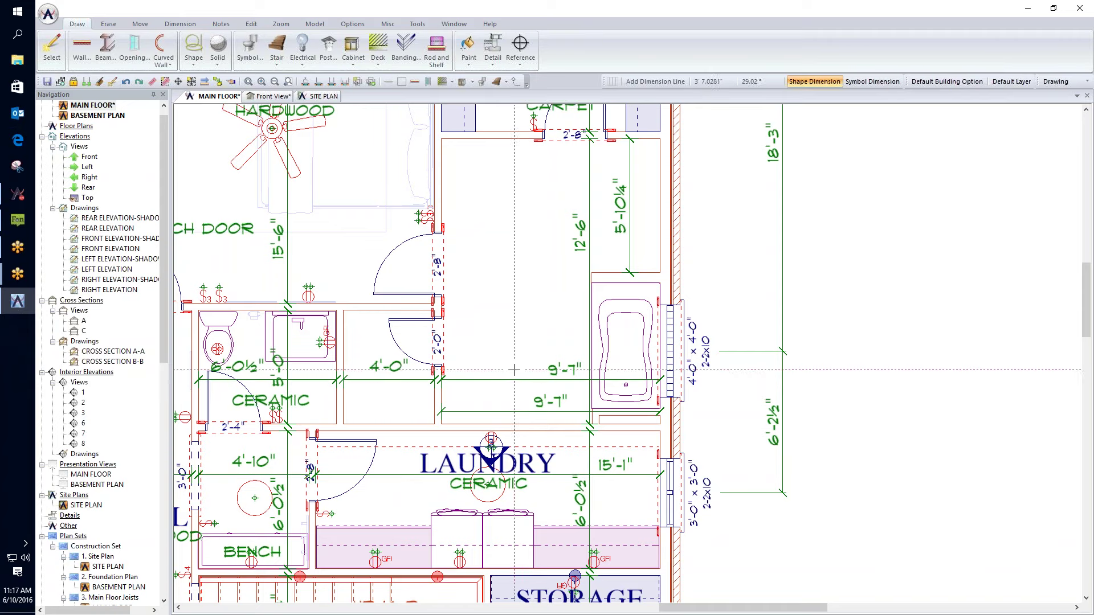
scroll(561, 434, up, 2)
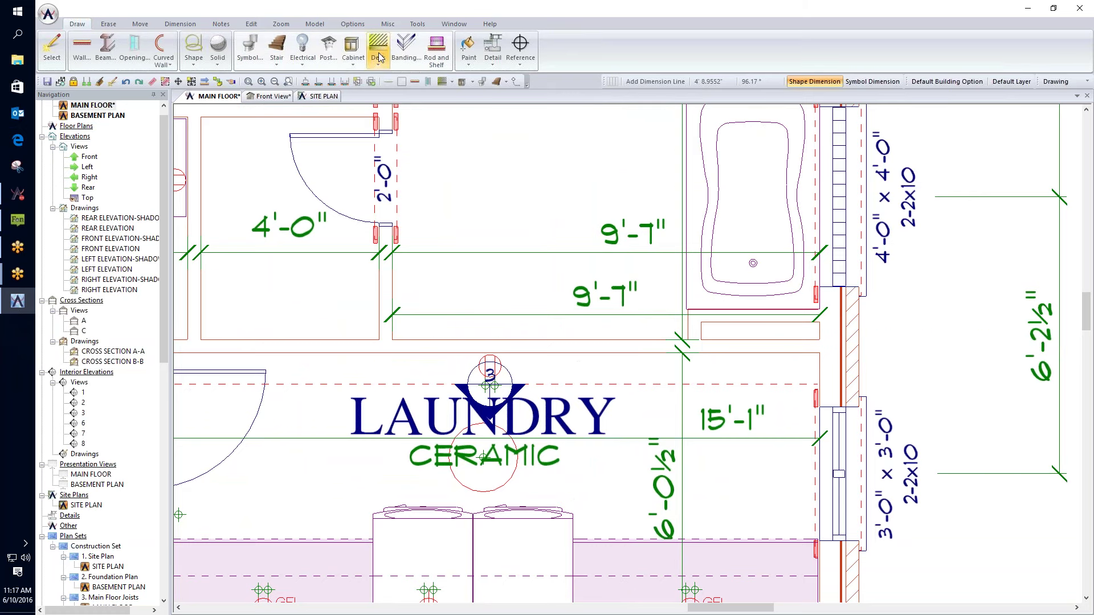
click(354, 56)
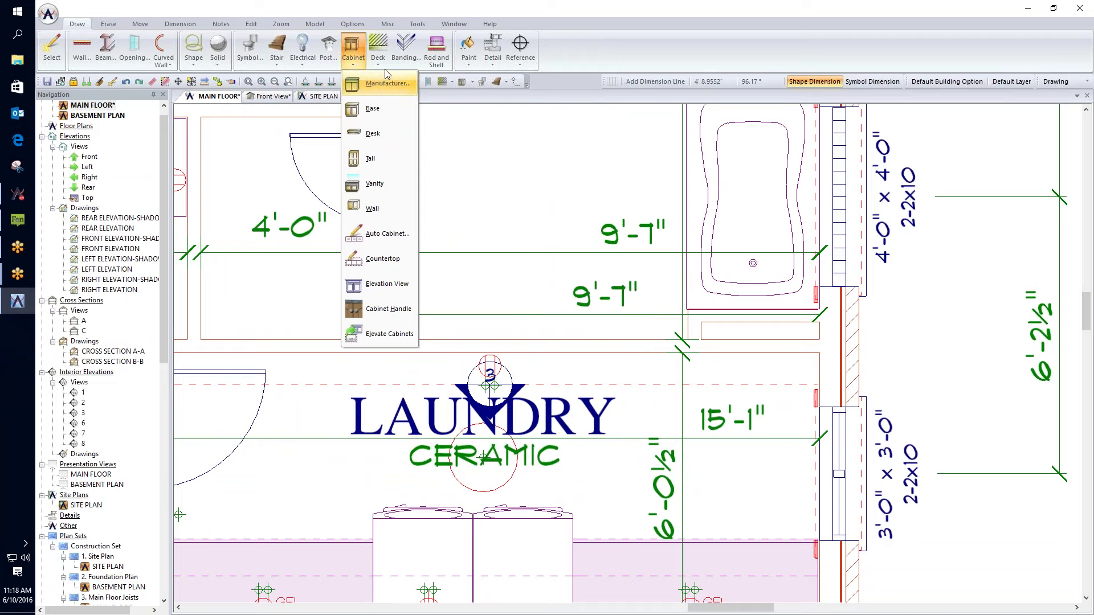
click(375, 184)
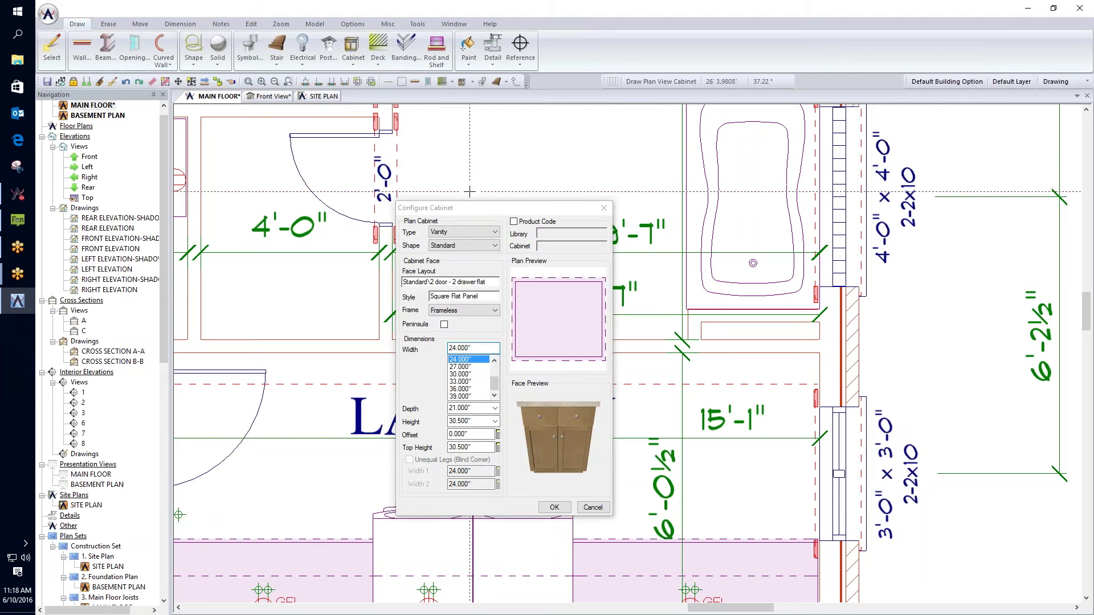
drag(479, 212, 577, 55)
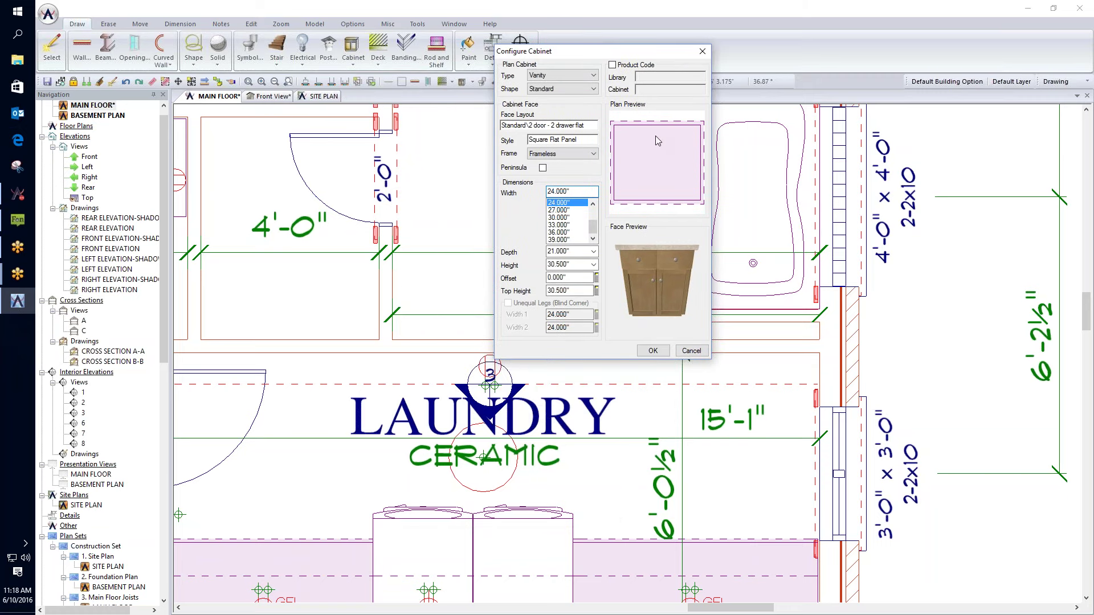
click(581, 91)
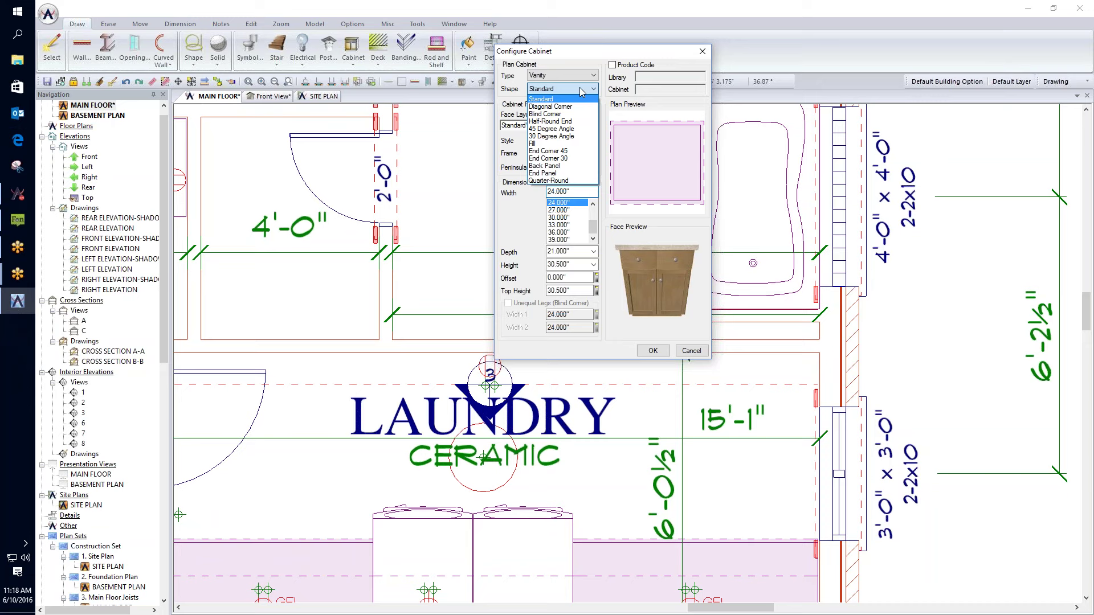
click(581, 92)
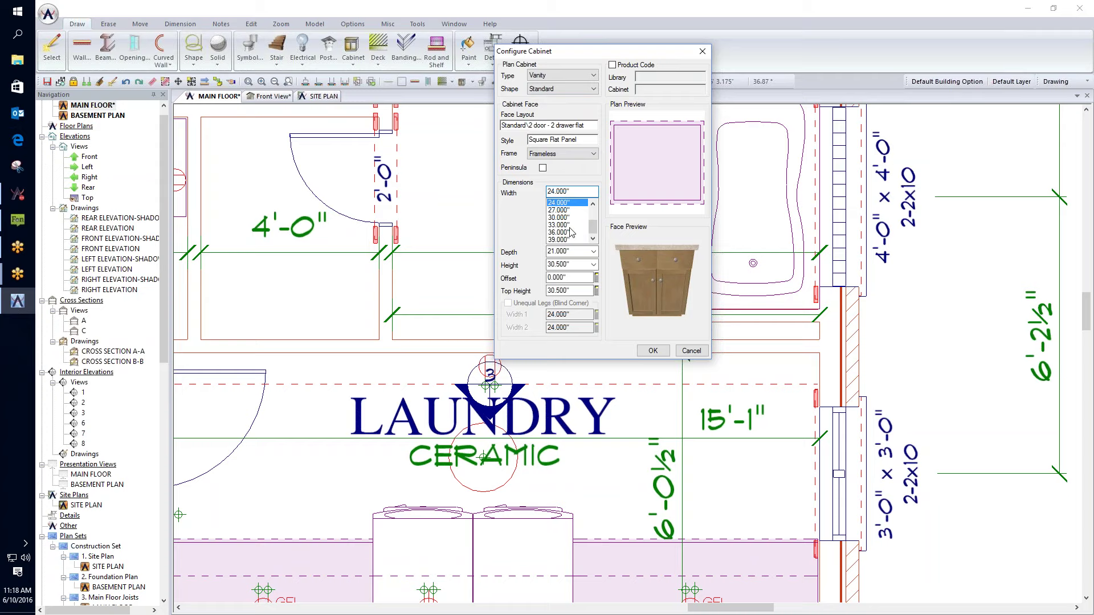
drag(609, 56, 261, 44)
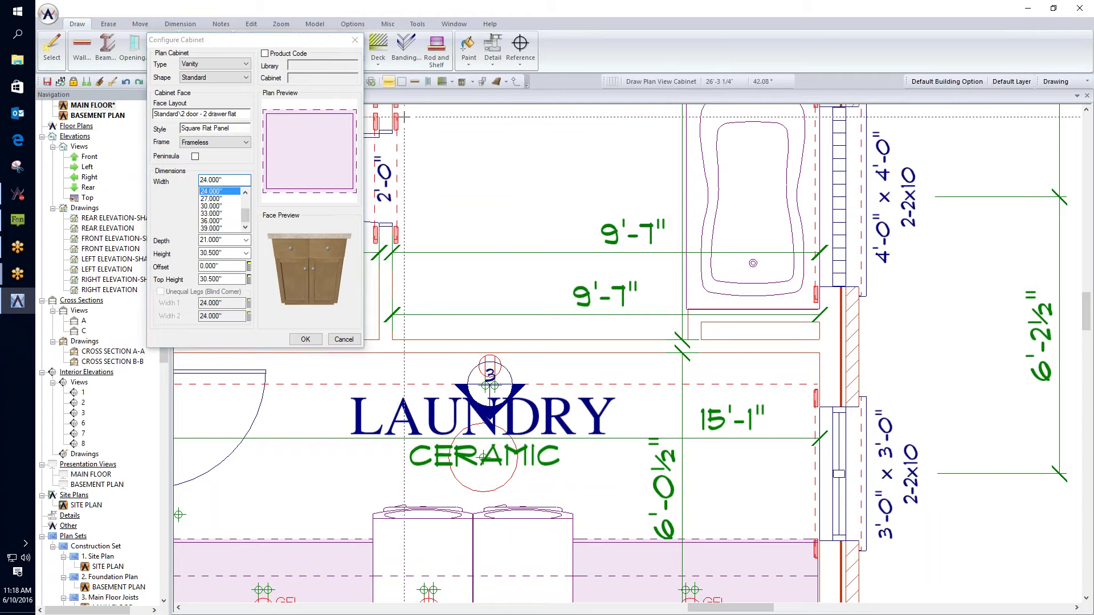
key(Escape)
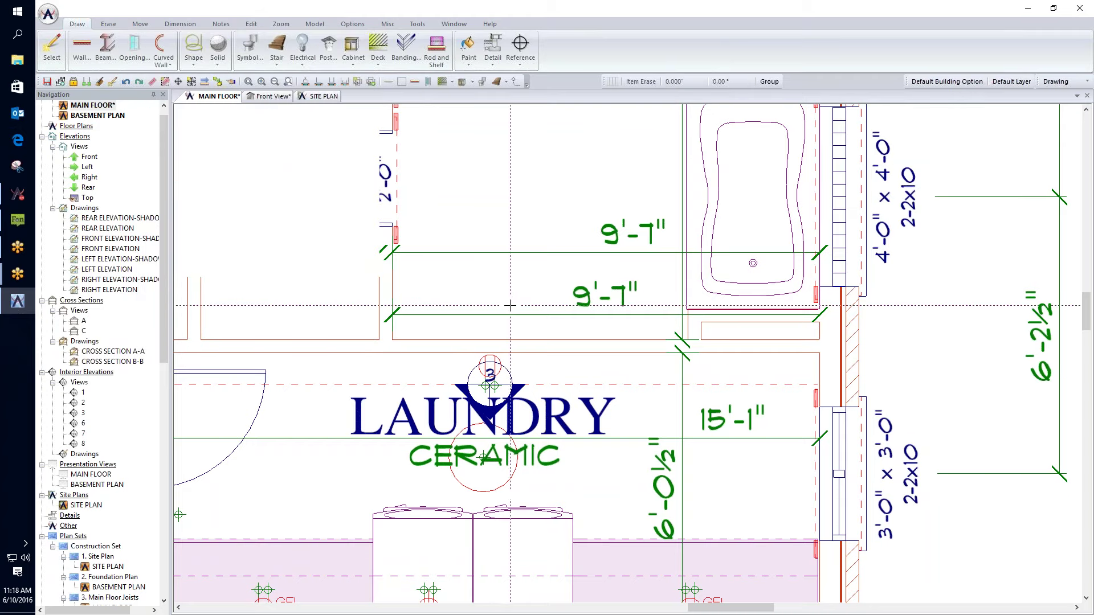
- Replace the lower full-width bathroom dimension with one from the door wall to the partition below the bath, and set that distance to 6'-7"
key(d)
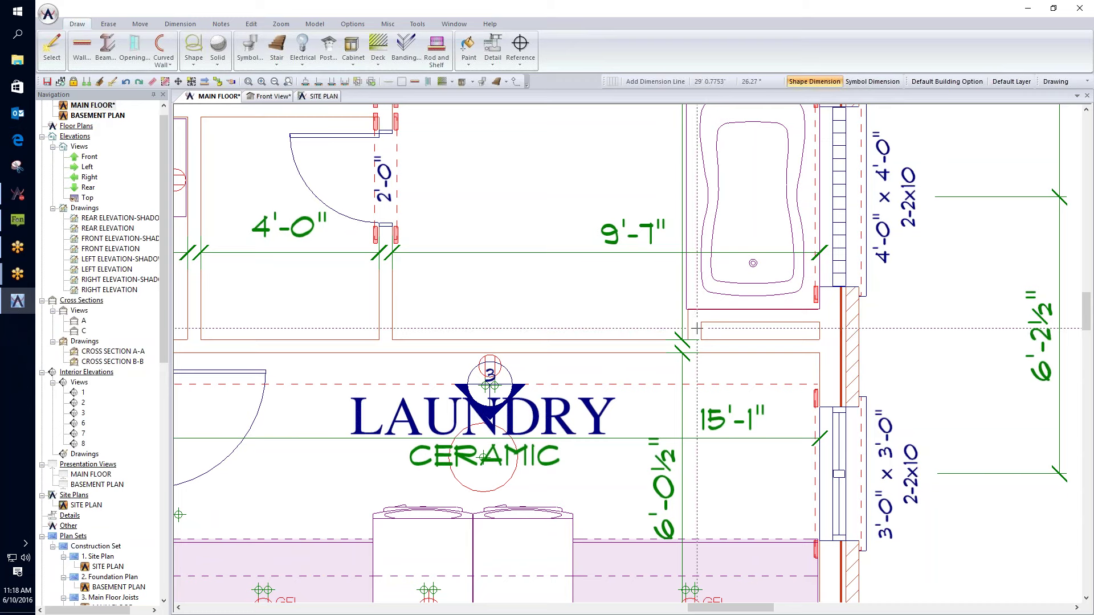
drag(688, 328, 416, 328)
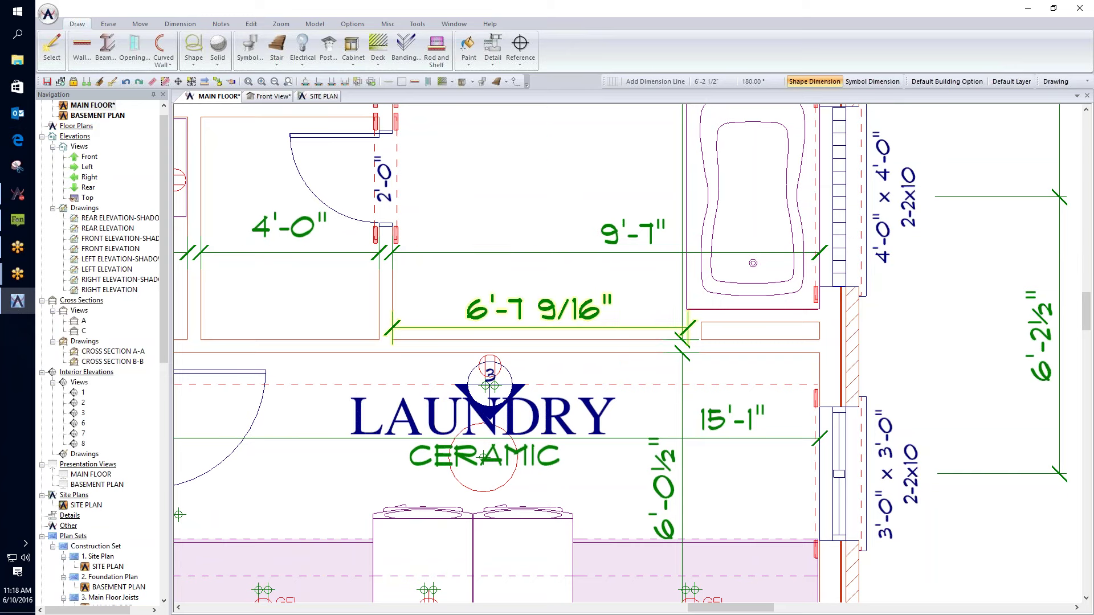
right_click(562, 314)
click(587, 322)
text(9)
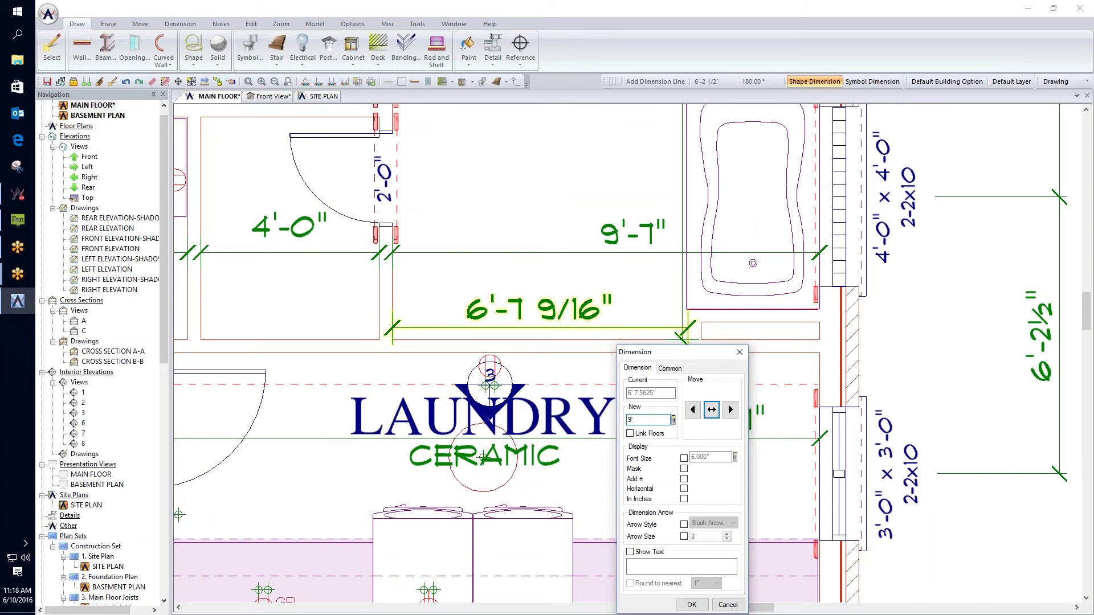
key(Tab)
click(648, 419)
text(6)
text('-7")
key(Return)
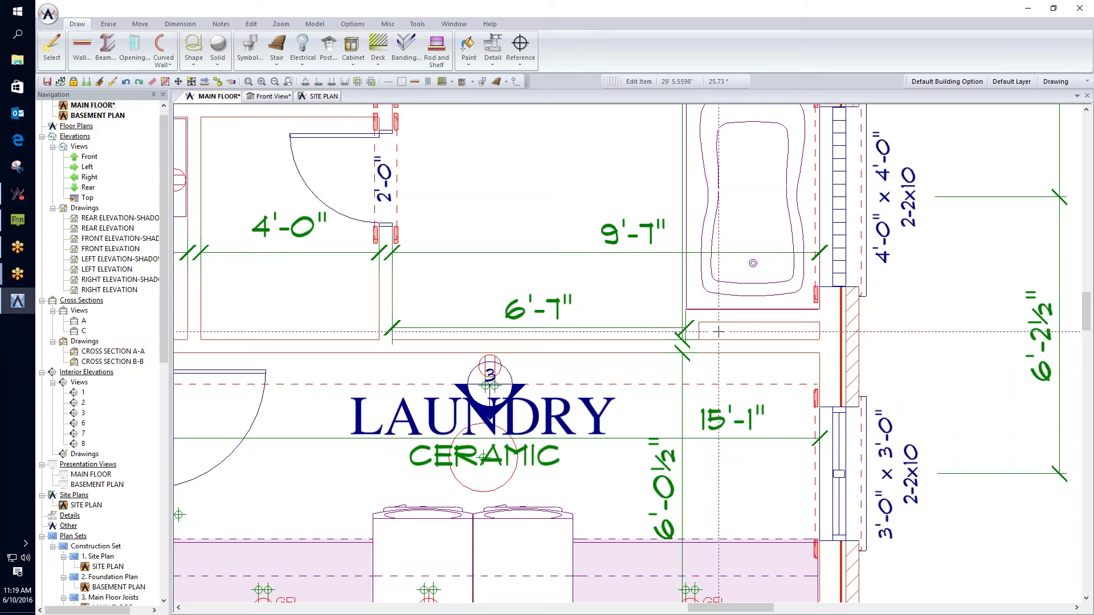
- Start a standard vanity cabinet, compare the available face styles and choose Square Flat Panel
click(351, 56)
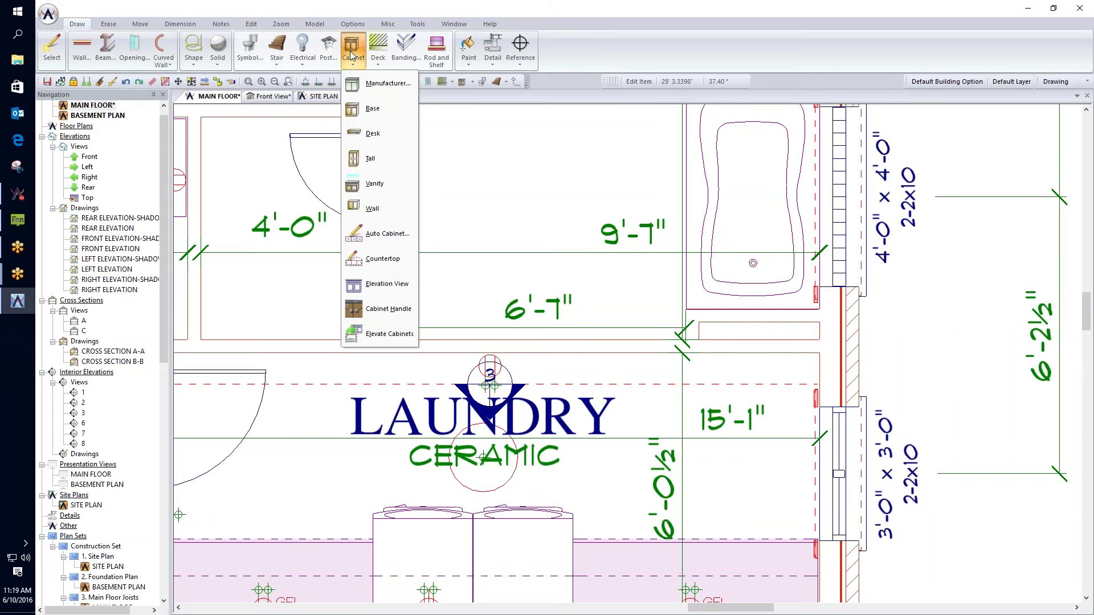
click(374, 184)
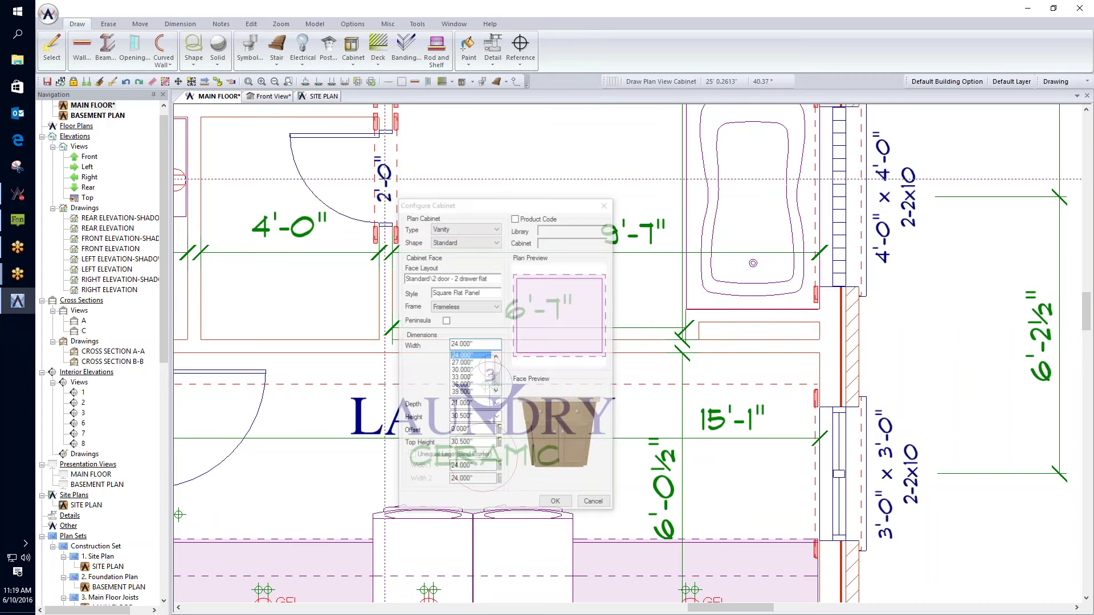
drag(454, 205, 654, 50)
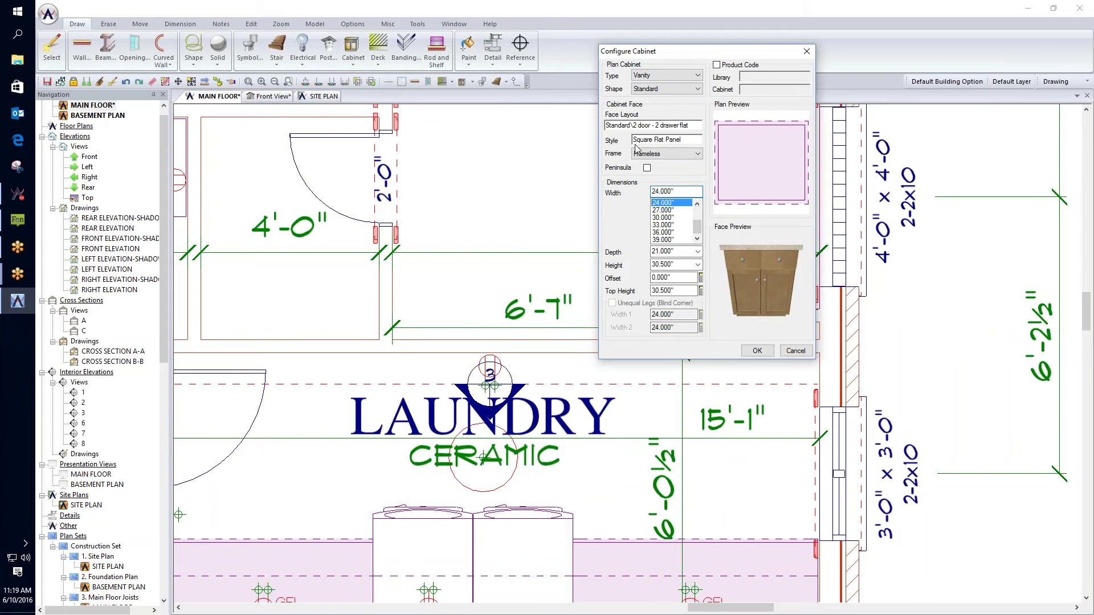
click(682, 141)
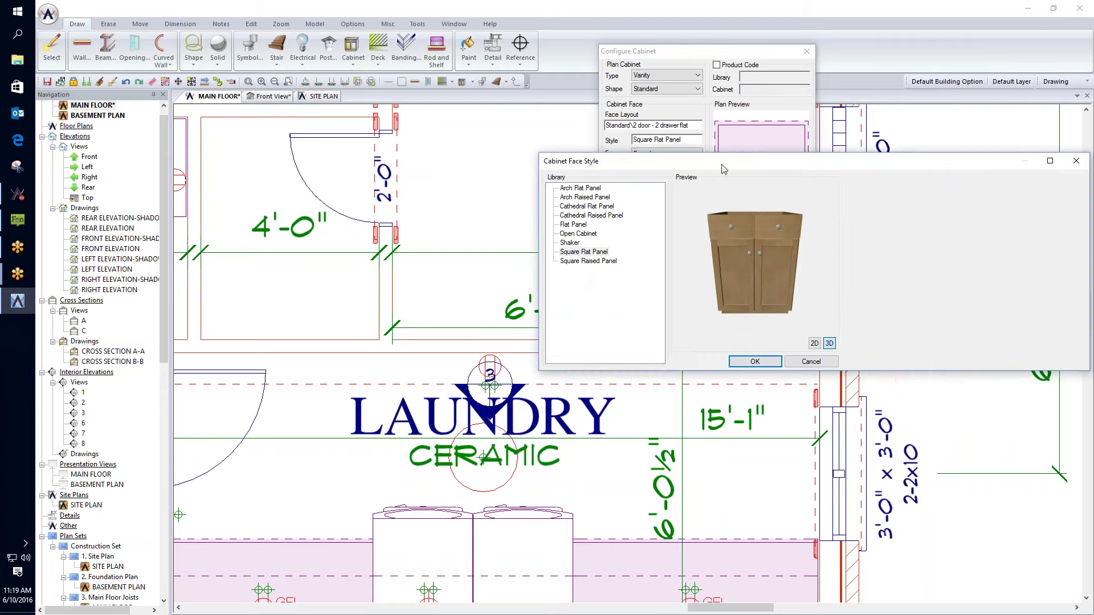
drag(722, 169, 513, 116)
click(373, 199)
click(373, 209)
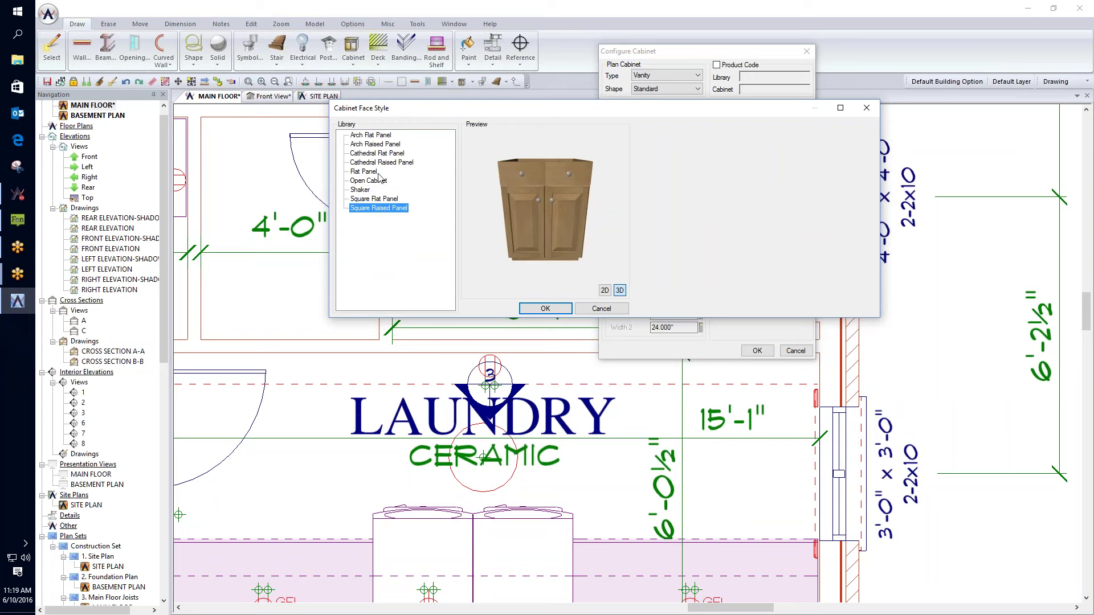
click(379, 180)
click(380, 163)
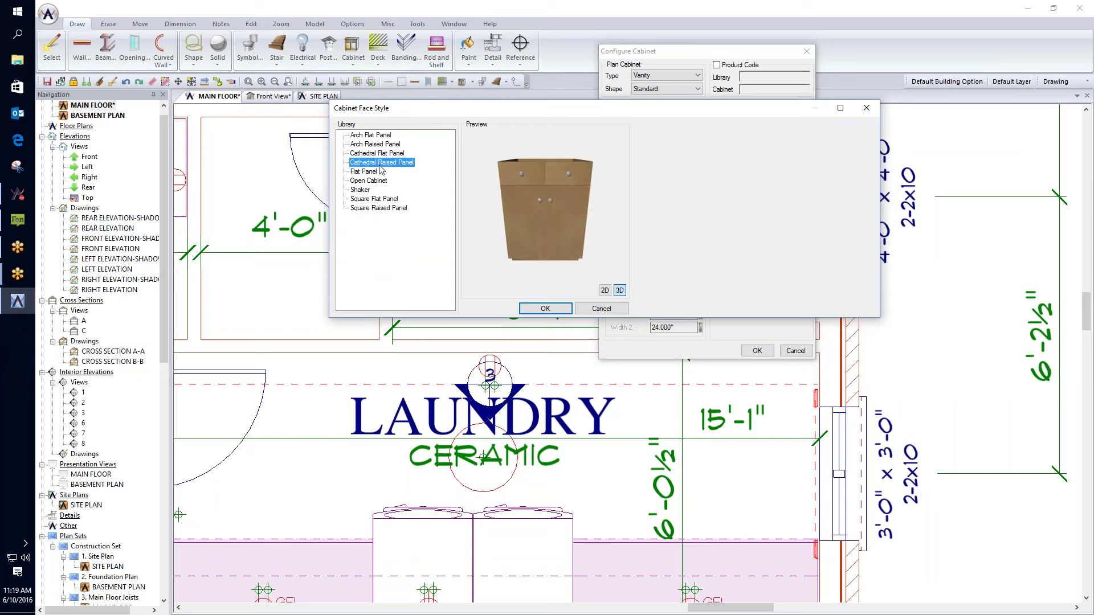
click(385, 199)
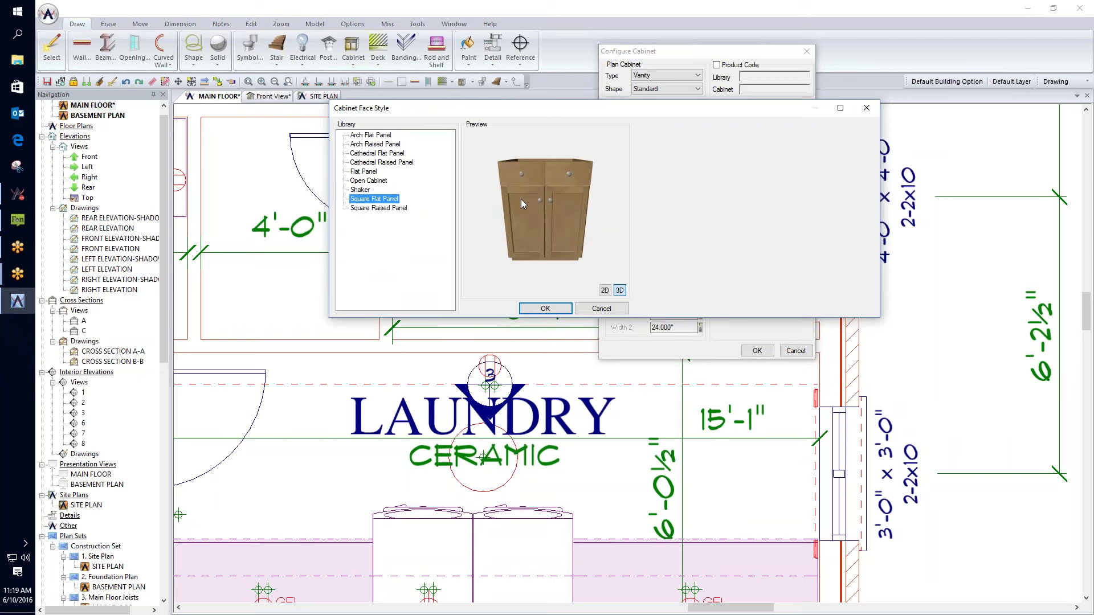
click(544, 309)
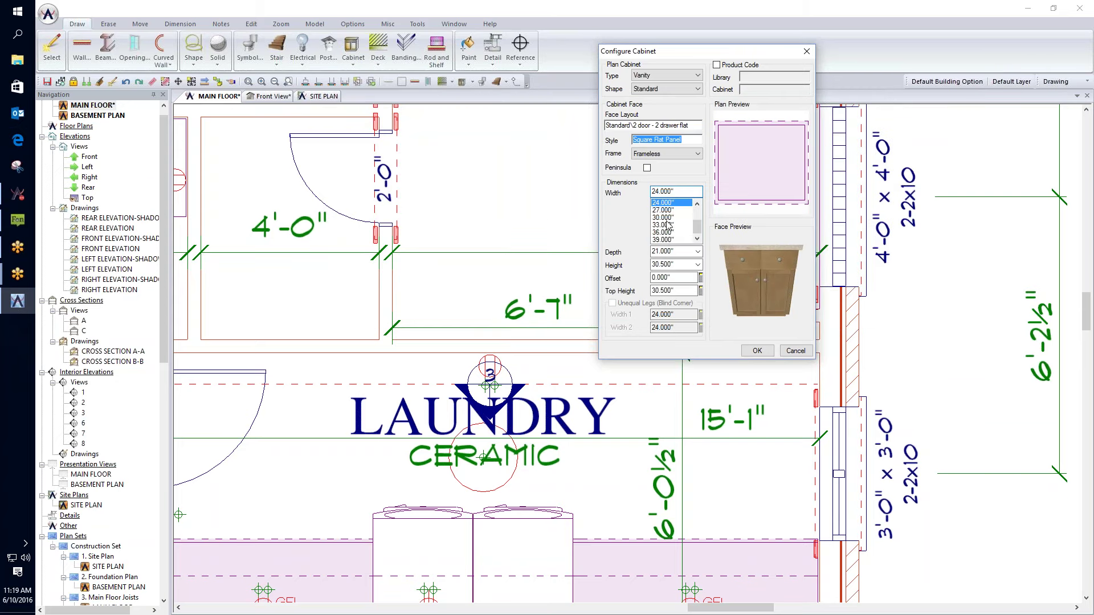
- Try placing a 36" wide vanity against the partition below the bath, and undo the placement
click(670, 232)
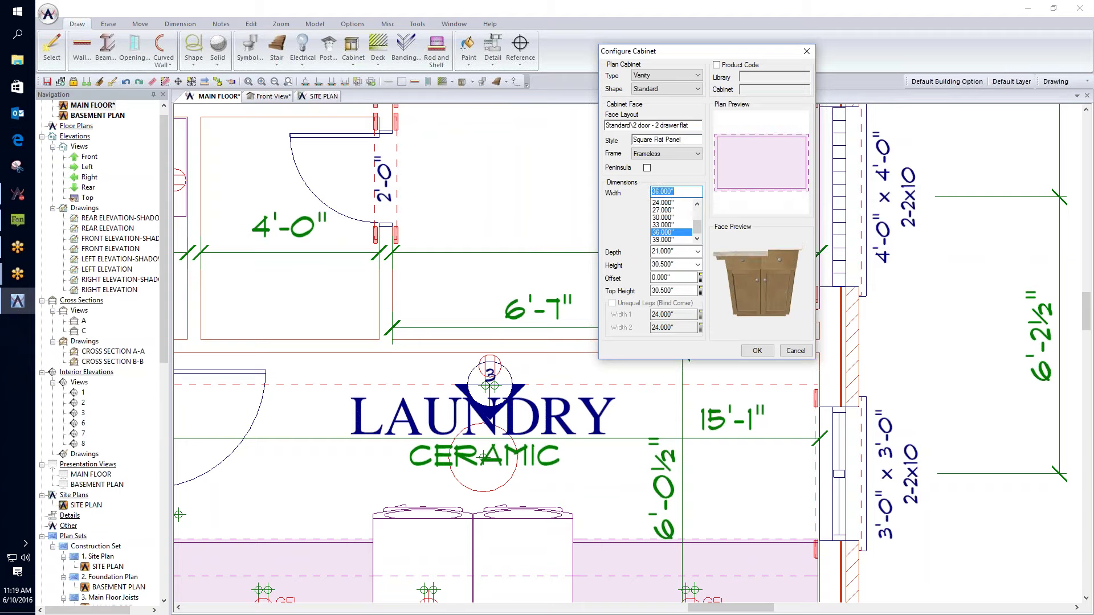
drag(697, 52, 194, 64)
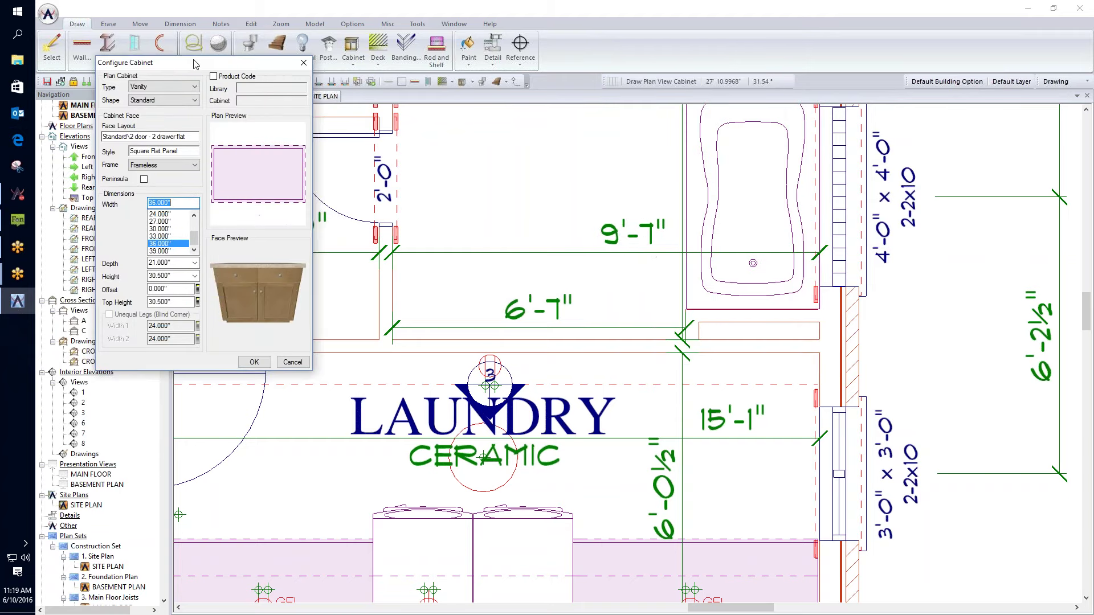
click(634, 337)
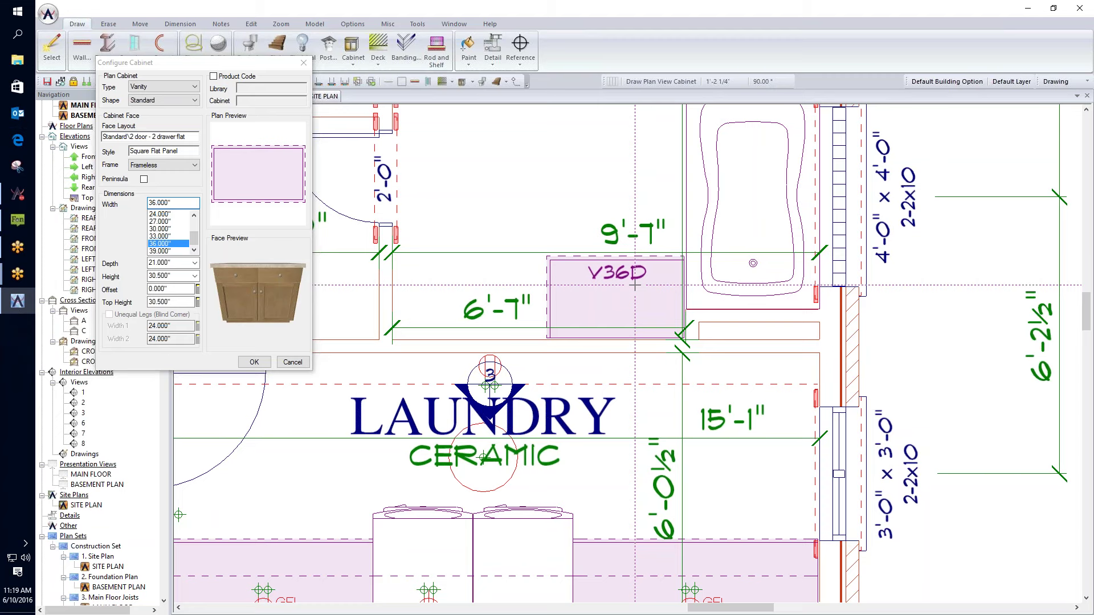
key(ctrl+z)
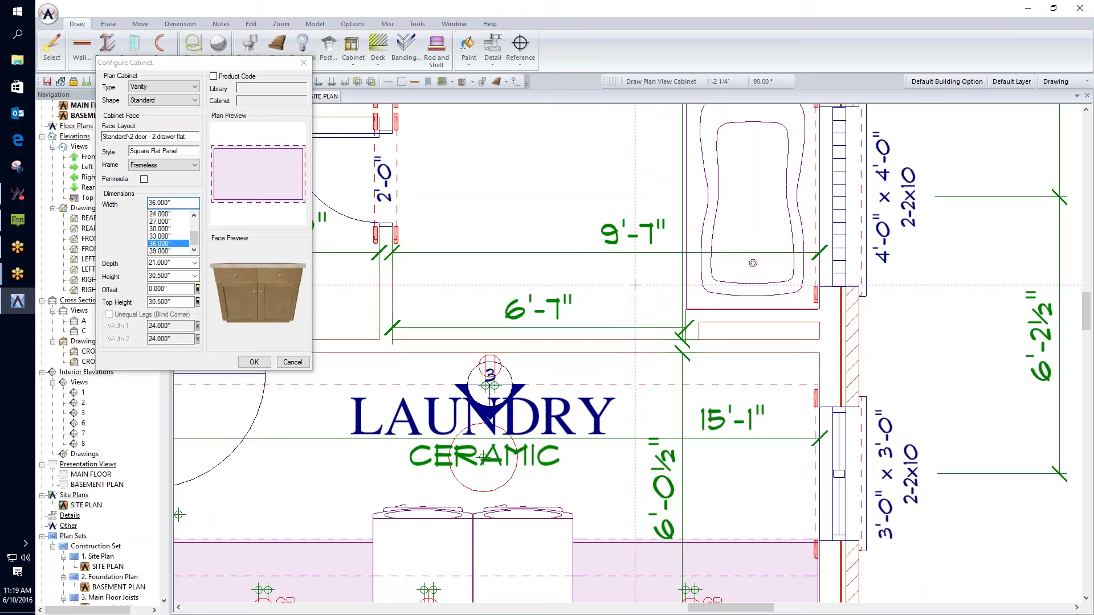
- Place a 27" wide vanity along the laundry wall against the partition, and a 36" wide vanity directly beside it
click(165, 221)
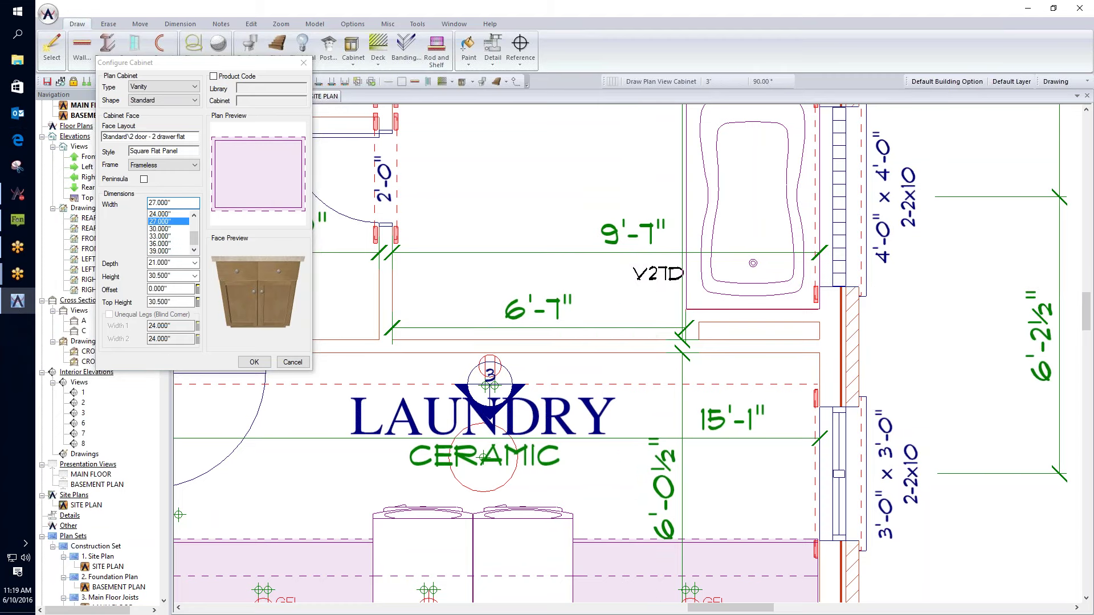
click(166, 244)
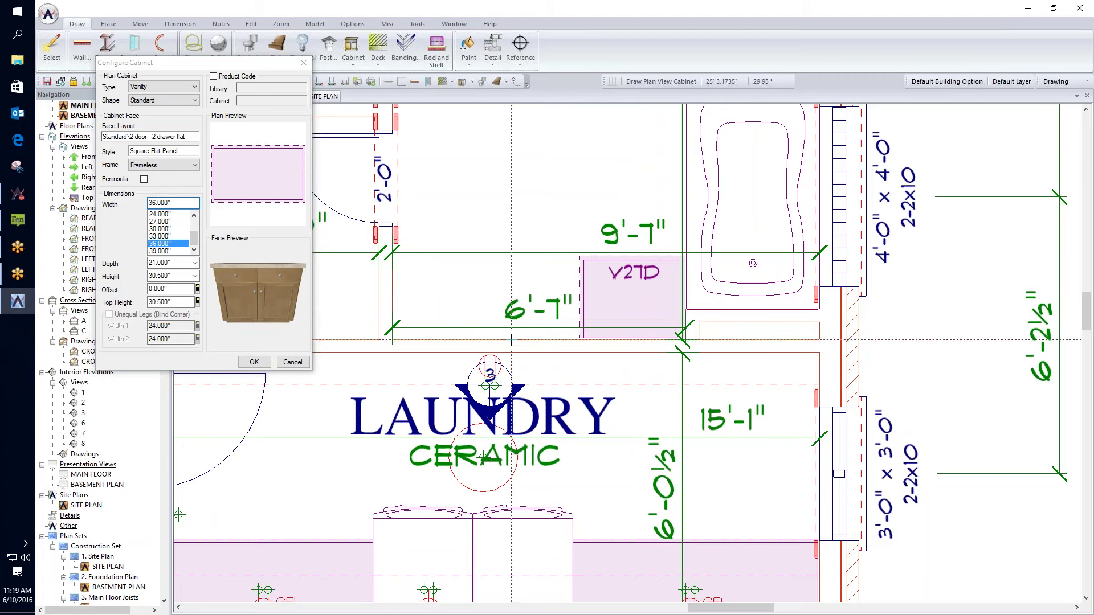
click(510, 292)
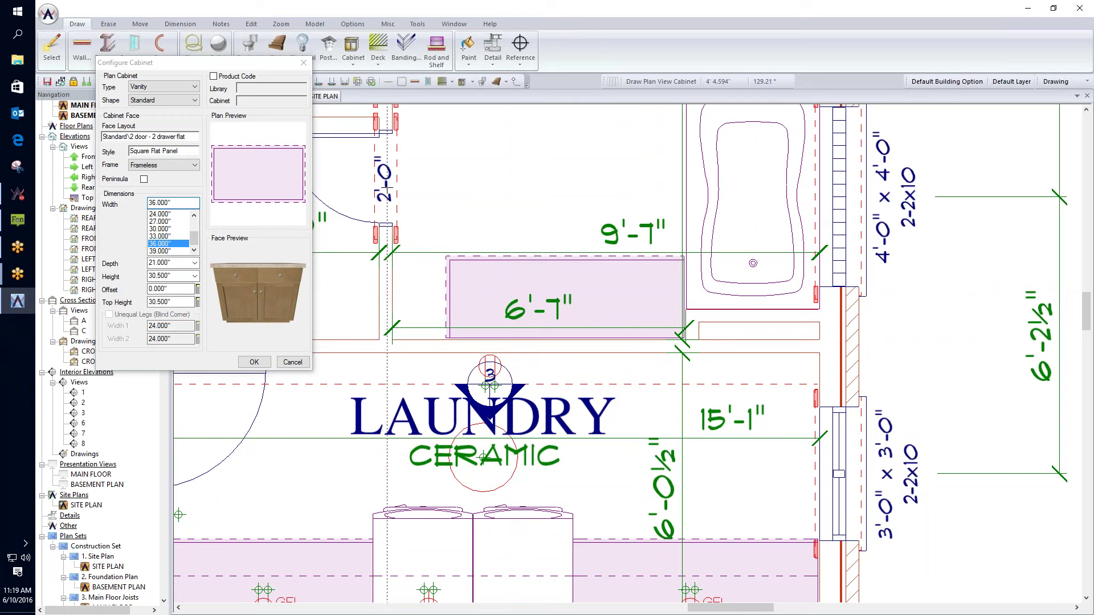
- Set the vanity width to 21" and fill the remaining gap by the door wall using Auto Cabinet, finishing the vanity placement
drag(194, 236, 194, 222)
click(166, 222)
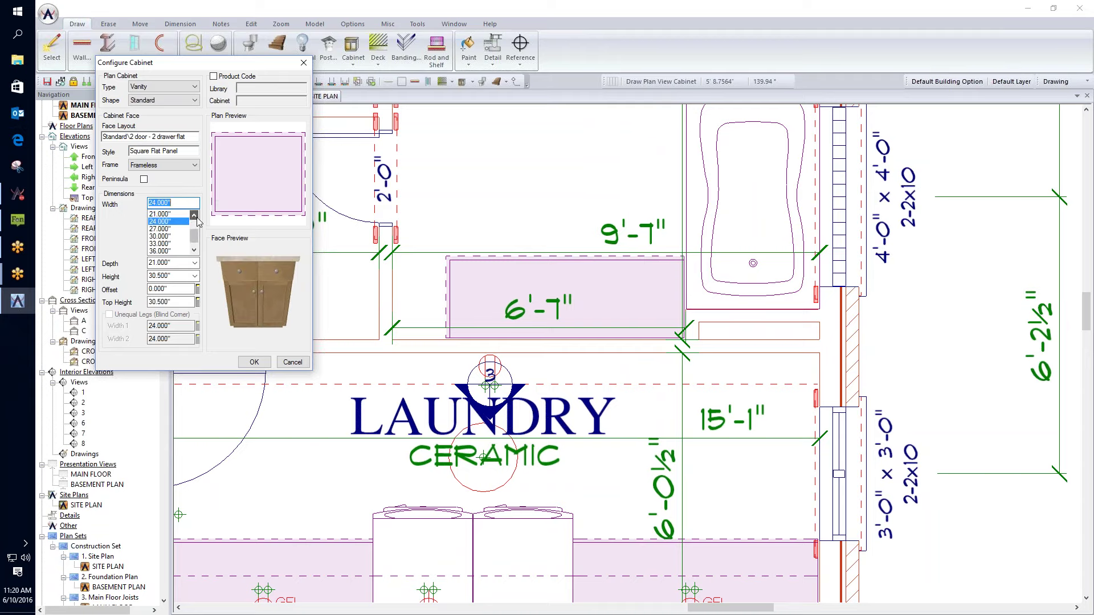
click(166, 214)
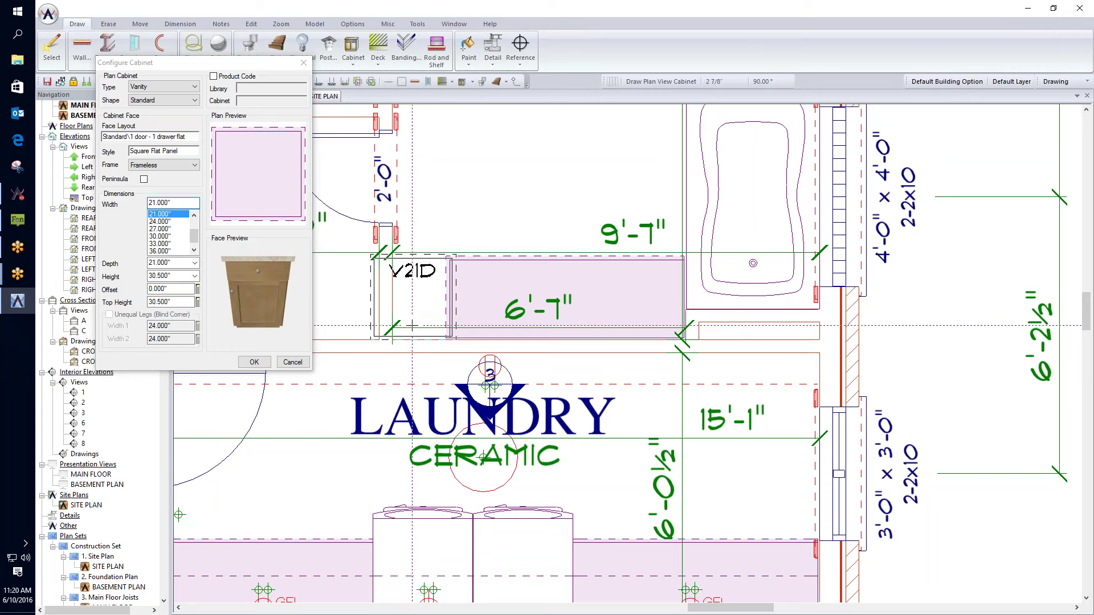
click(413, 326)
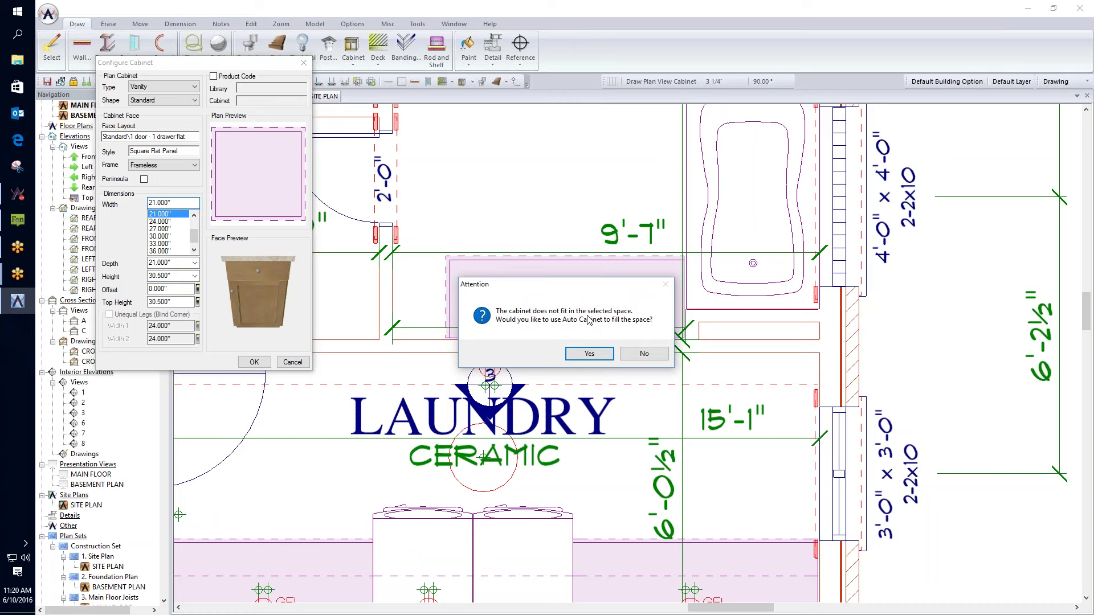
click(590, 355)
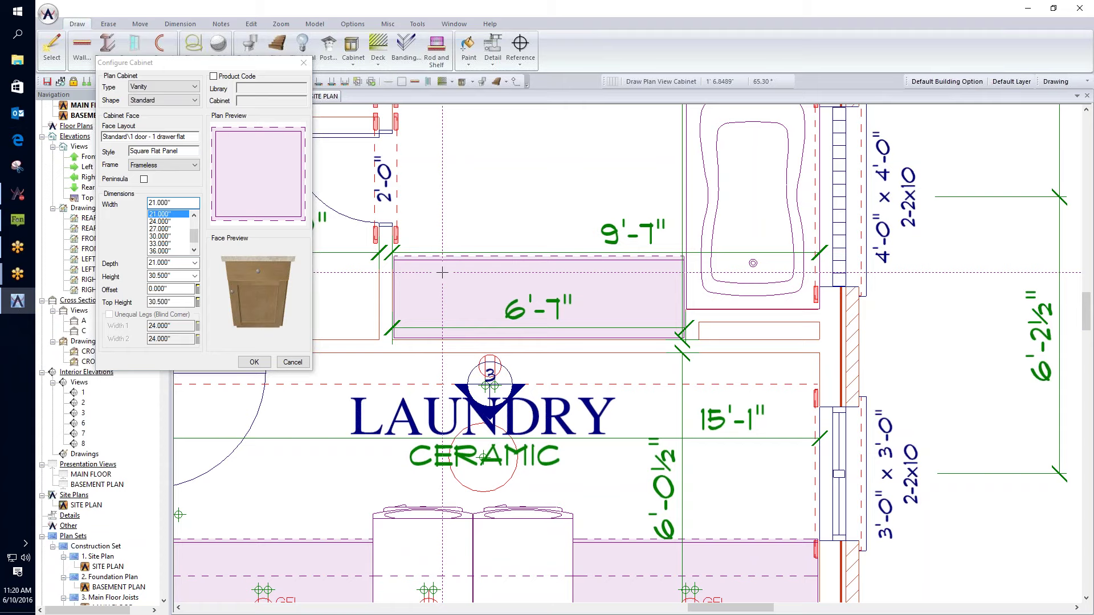
click(254, 363)
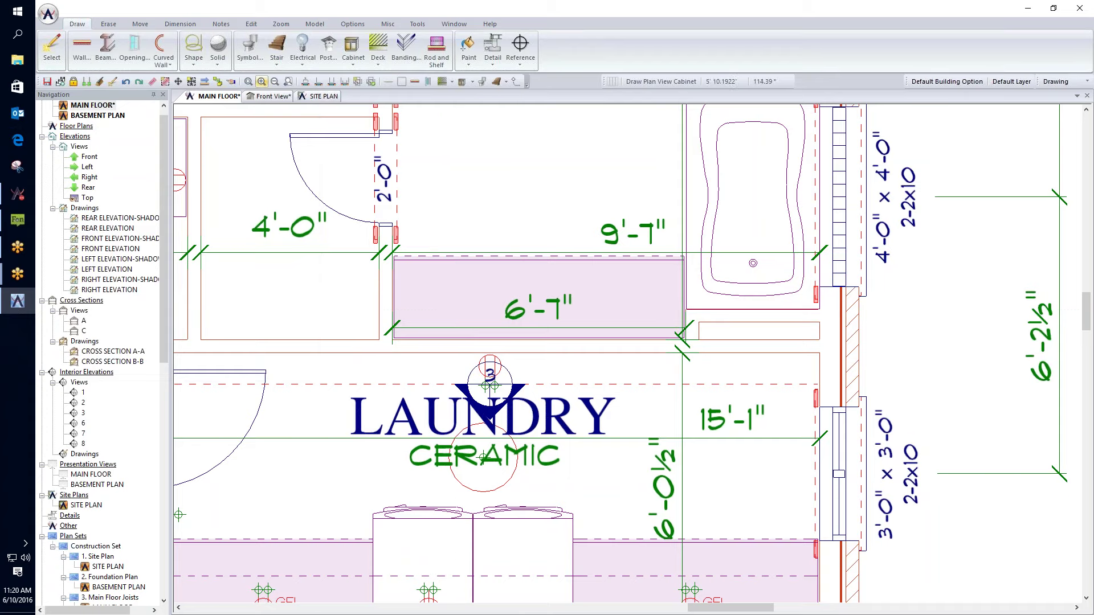
- Examine the bath and the new vanity run from different directions in the 3D Front View
click(272, 96)
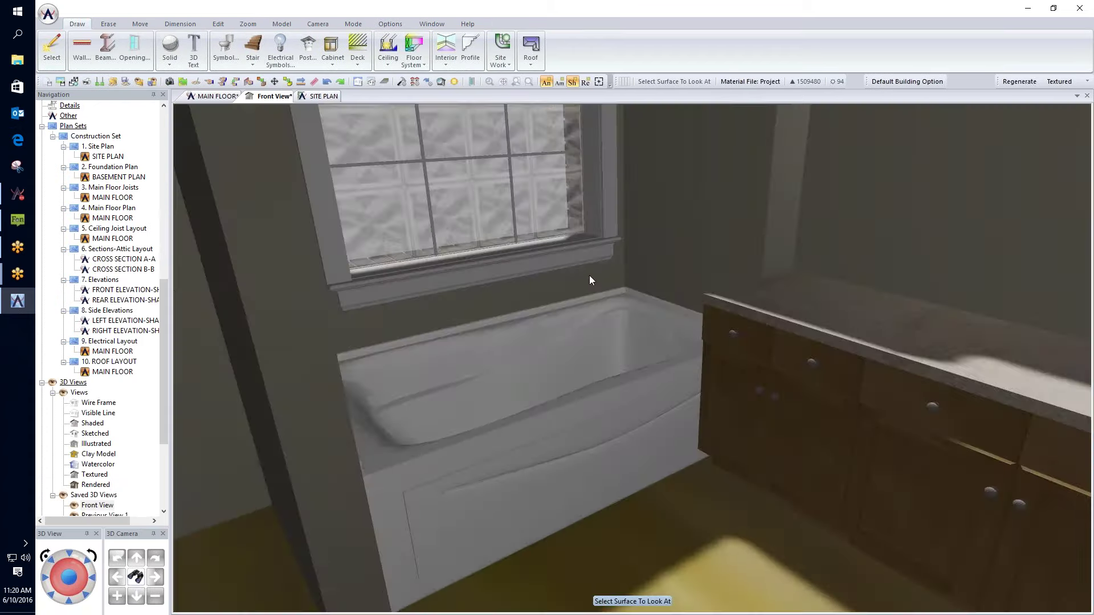
click(589, 276)
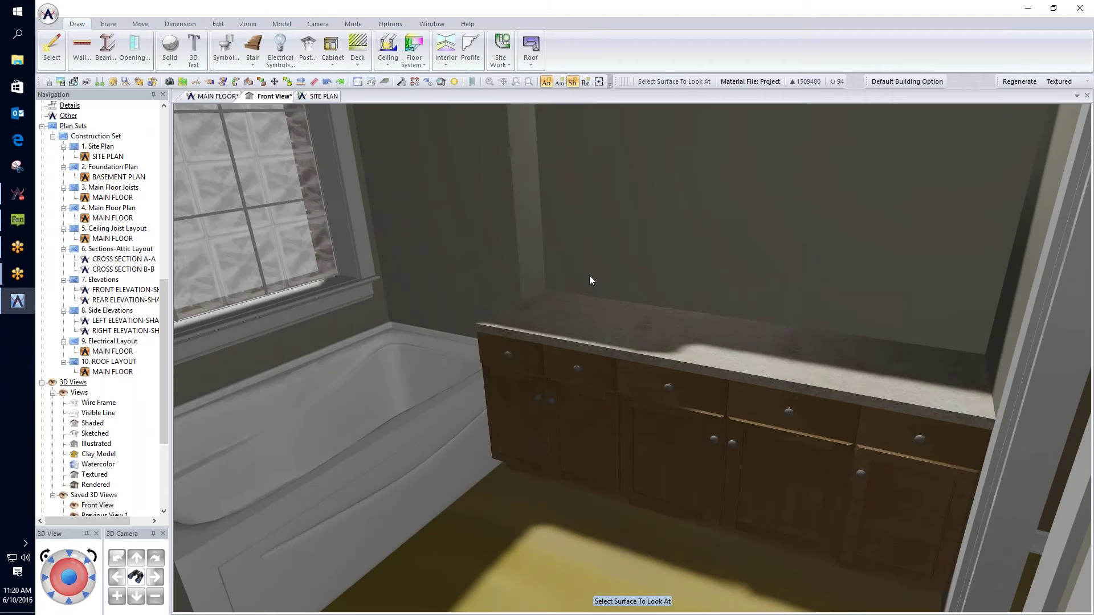
click(590, 276)
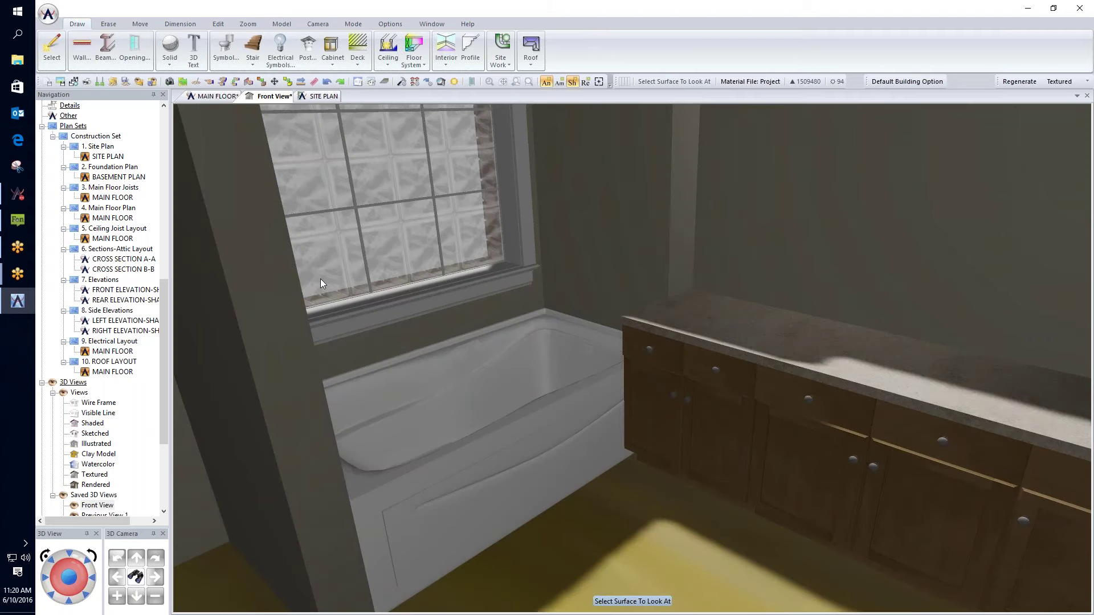
- Edit the partition wall at the open end of the bath and set its height to 42"
click(320, 279)
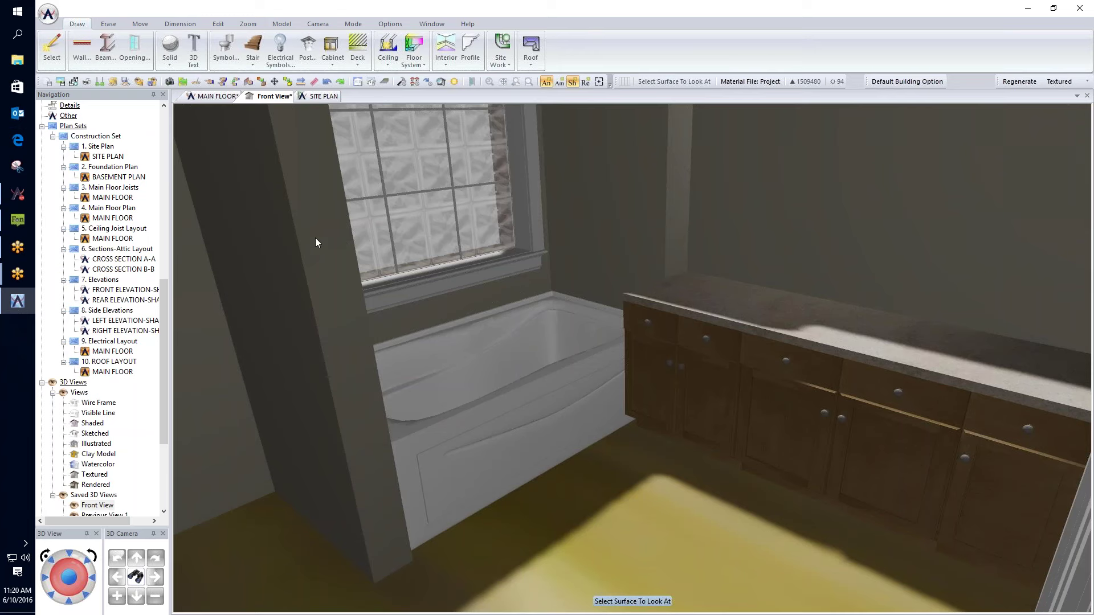
right_click(317, 240)
click(341, 262)
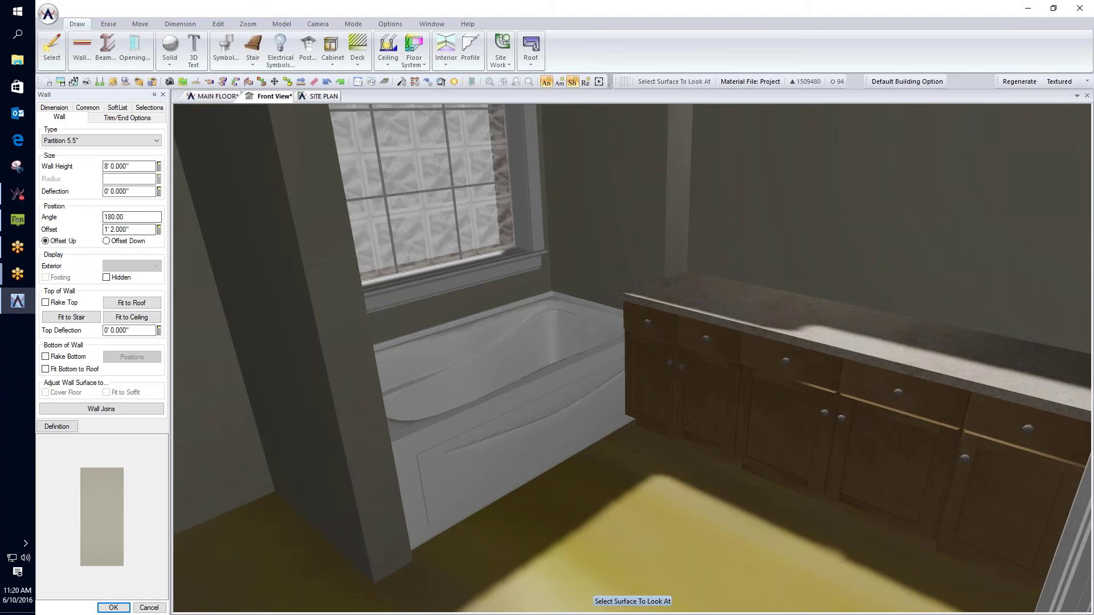
click(129, 166)
text(42)
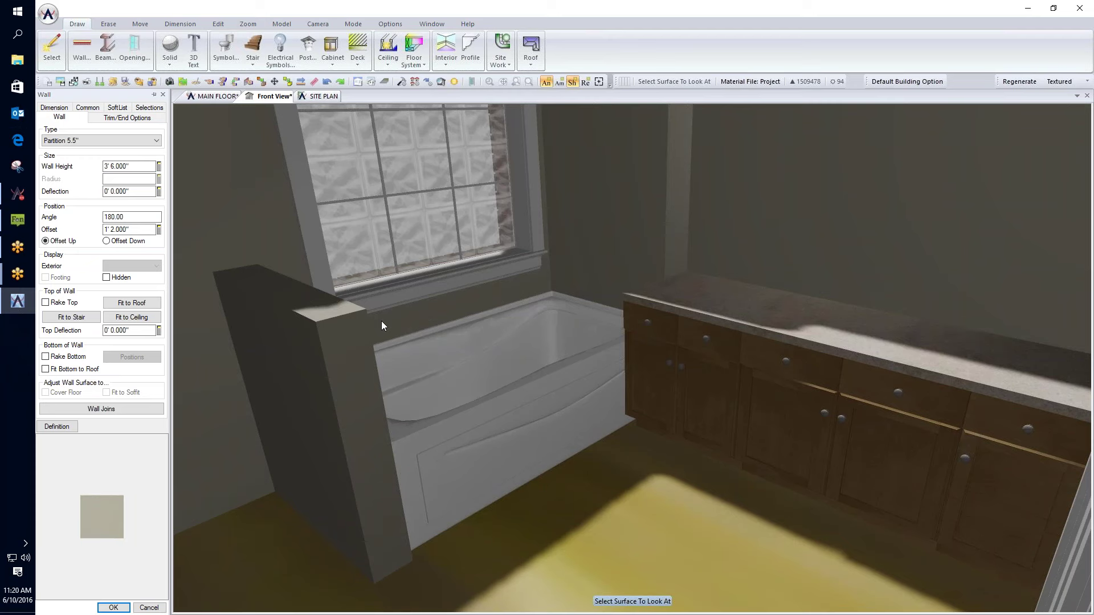
- Try a 36" height for the partition wall beside the bath
click(139, 166)
text(36)
key(Return)
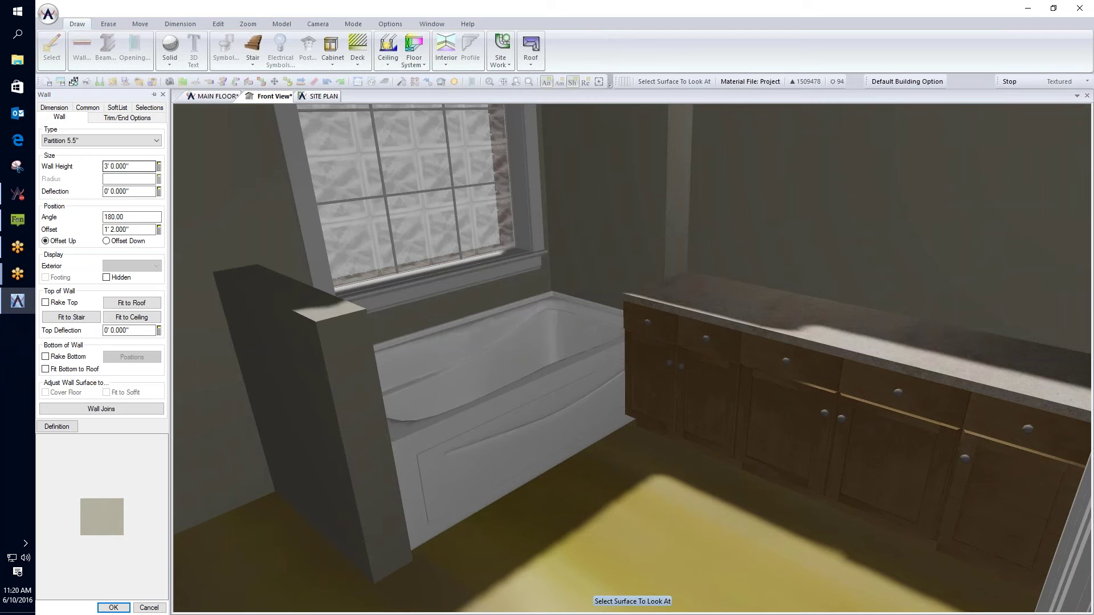
- Return the partition wall's height to 42" and finish editing the wall
click(140, 166)
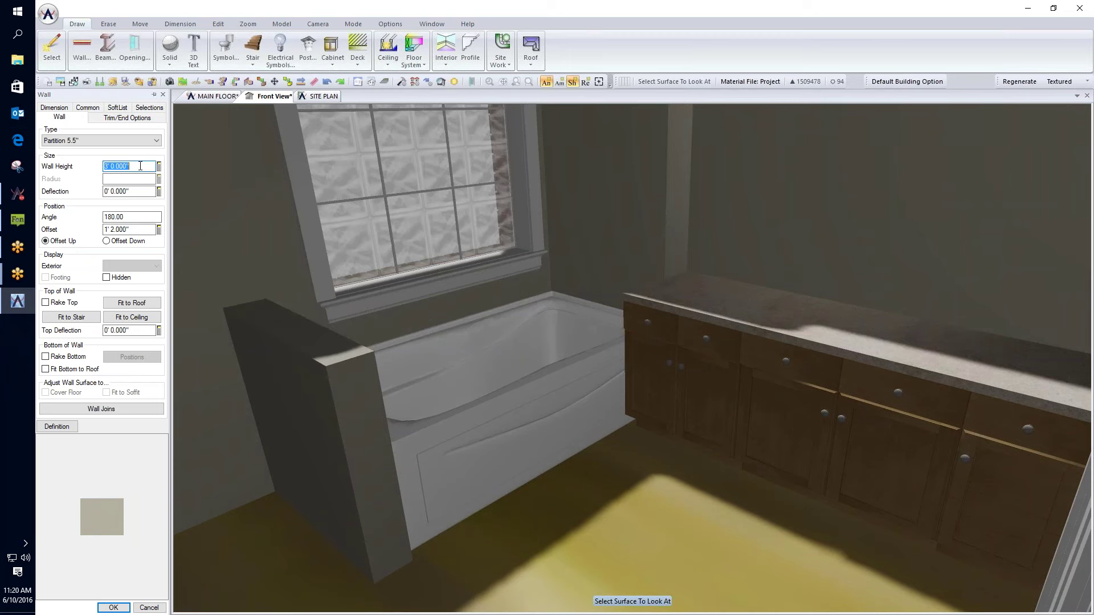
text(42)
key(Return)
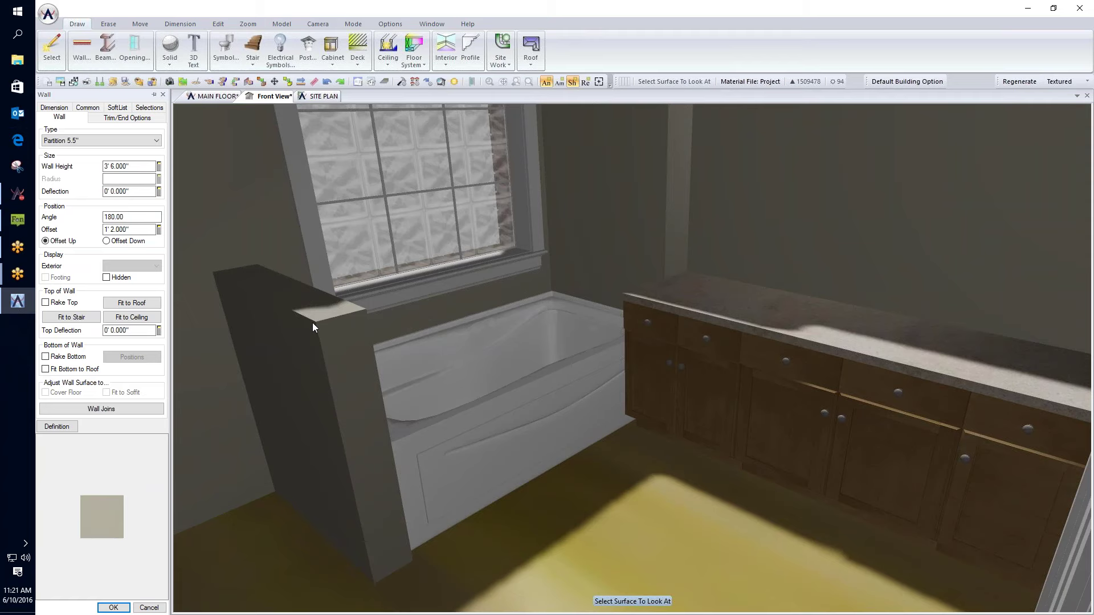
click(113, 608)
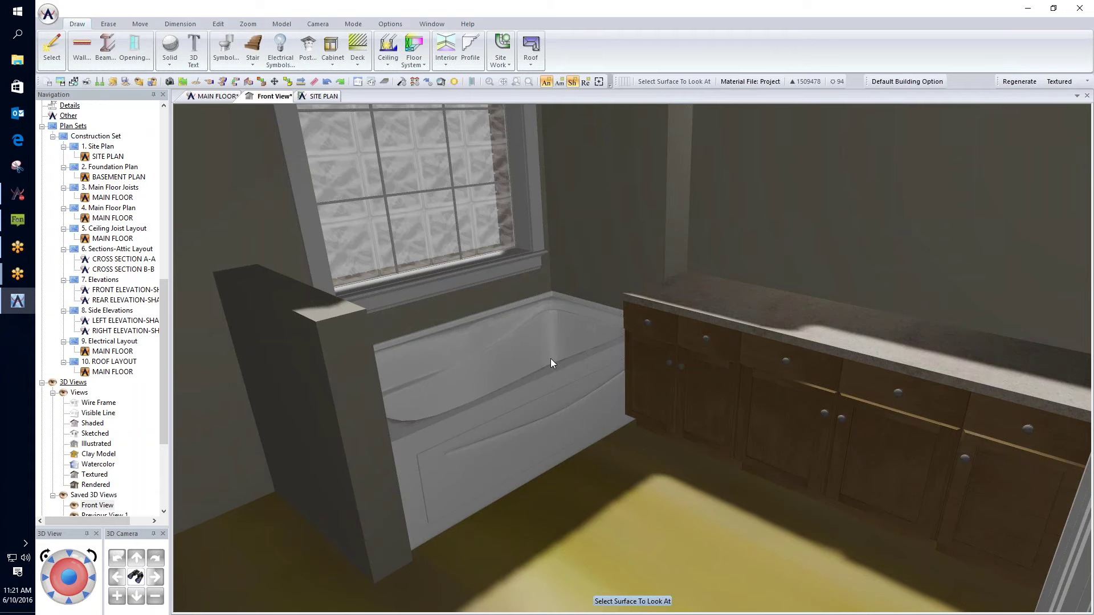
- Edit the vanity cabinet run beside the bath and set its cabinet finish to Painted
click(719, 392)
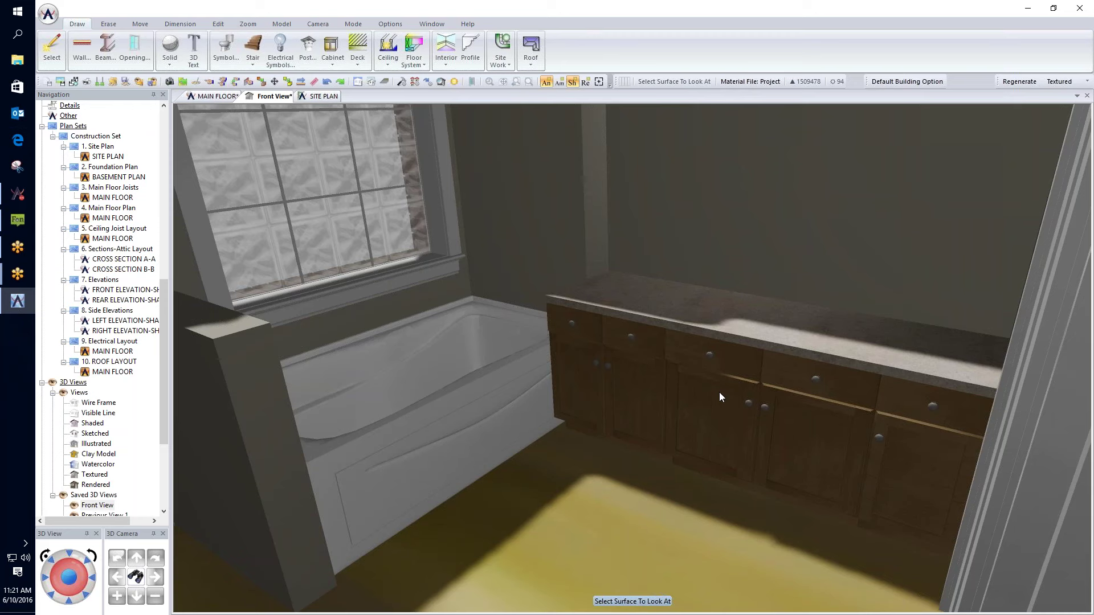
right_click(695, 356)
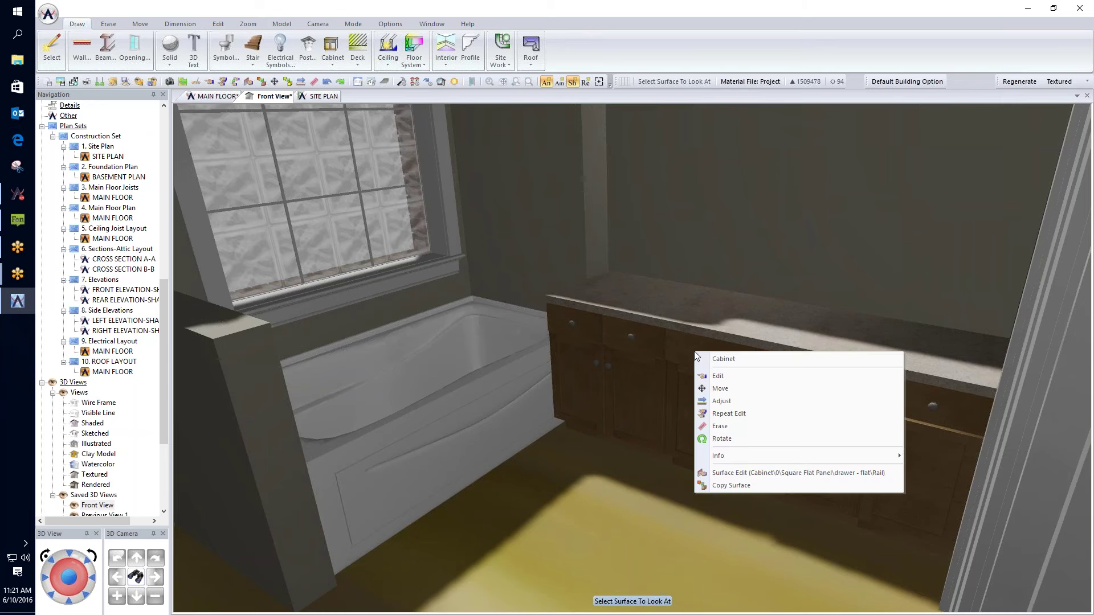
click(726, 379)
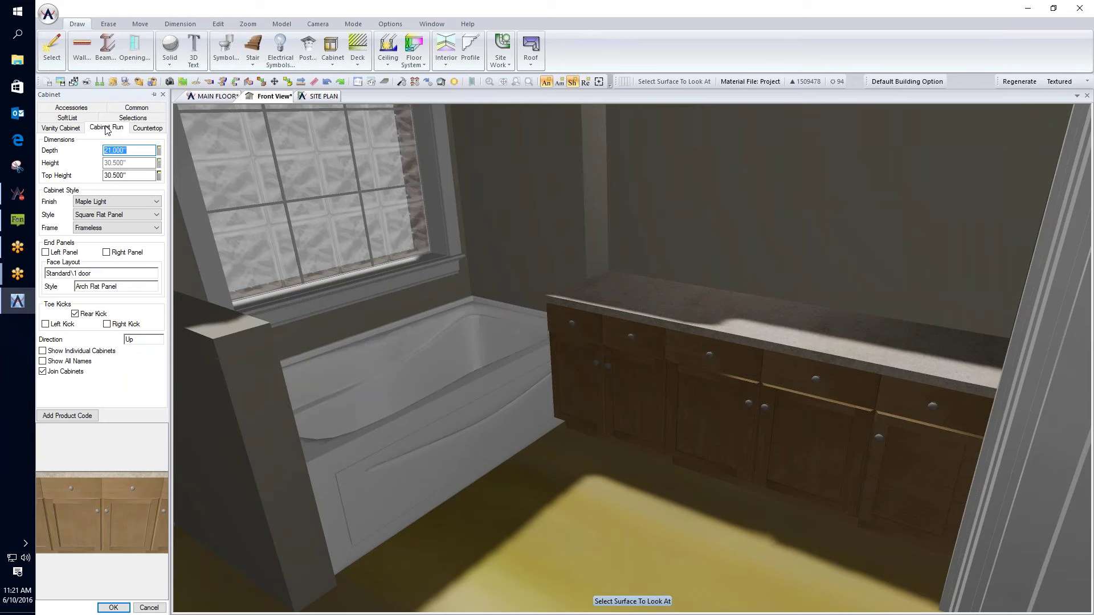
click(118, 200)
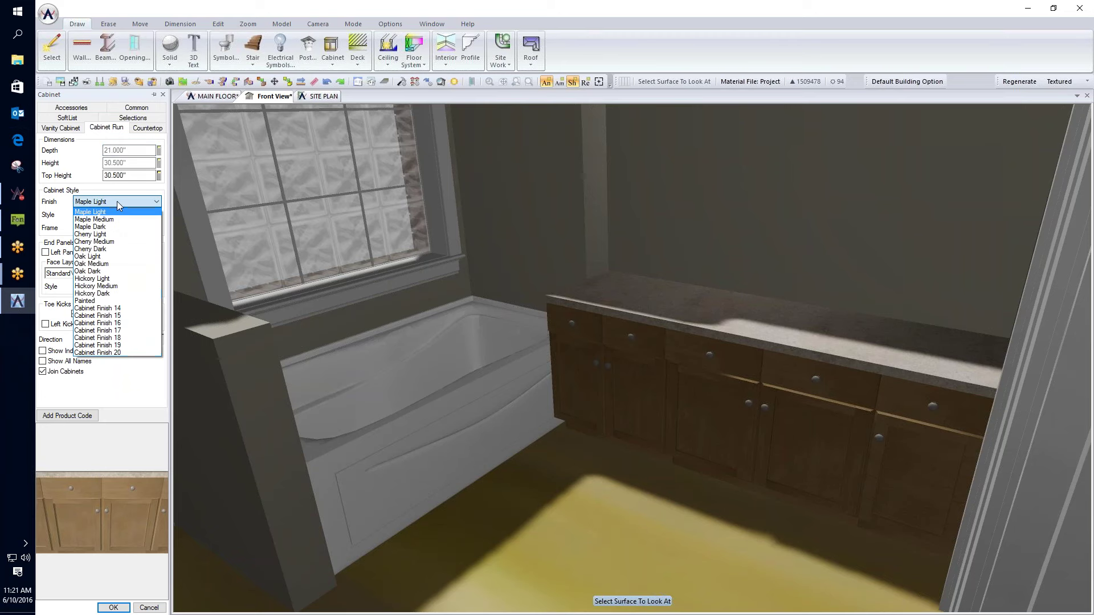
click(121, 301)
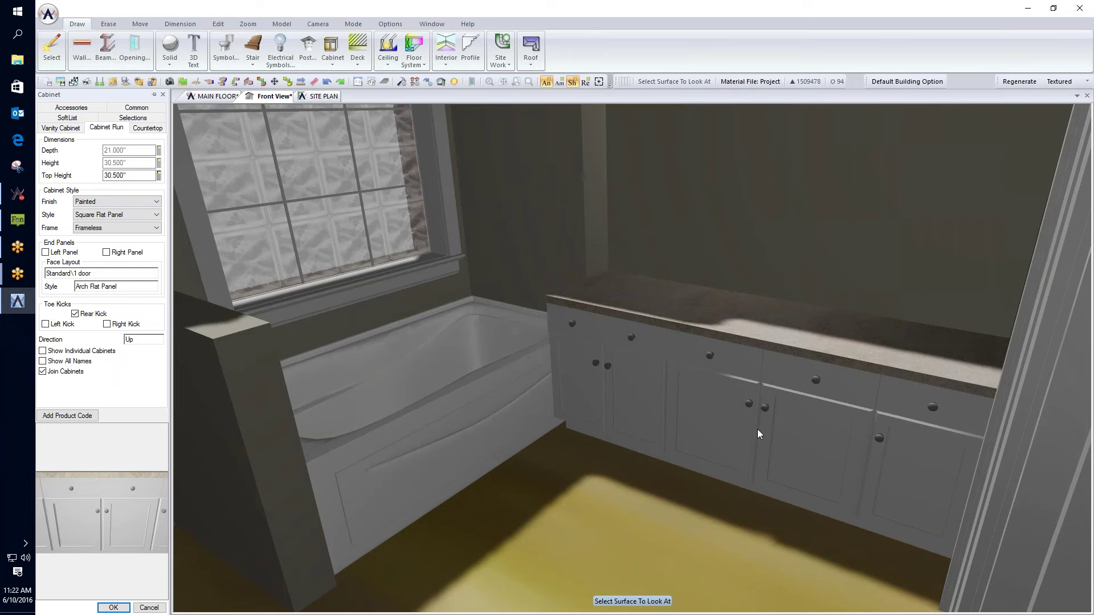
- Try the Flat Panel style on the vanity cabinets, and set the style back to Square Flat Panel
click(139, 215)
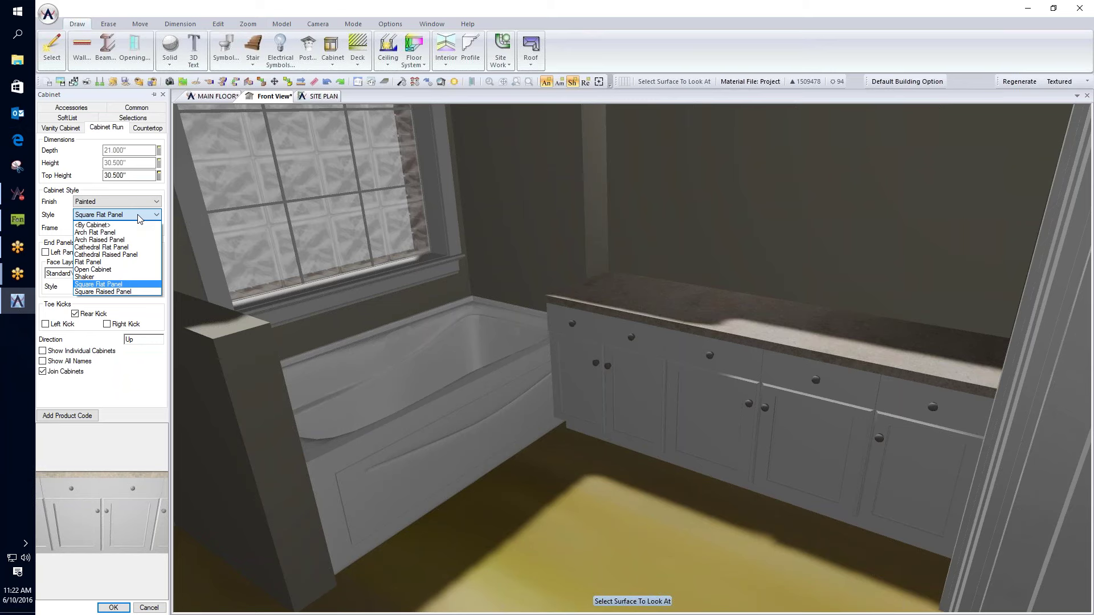
click(117, 262)
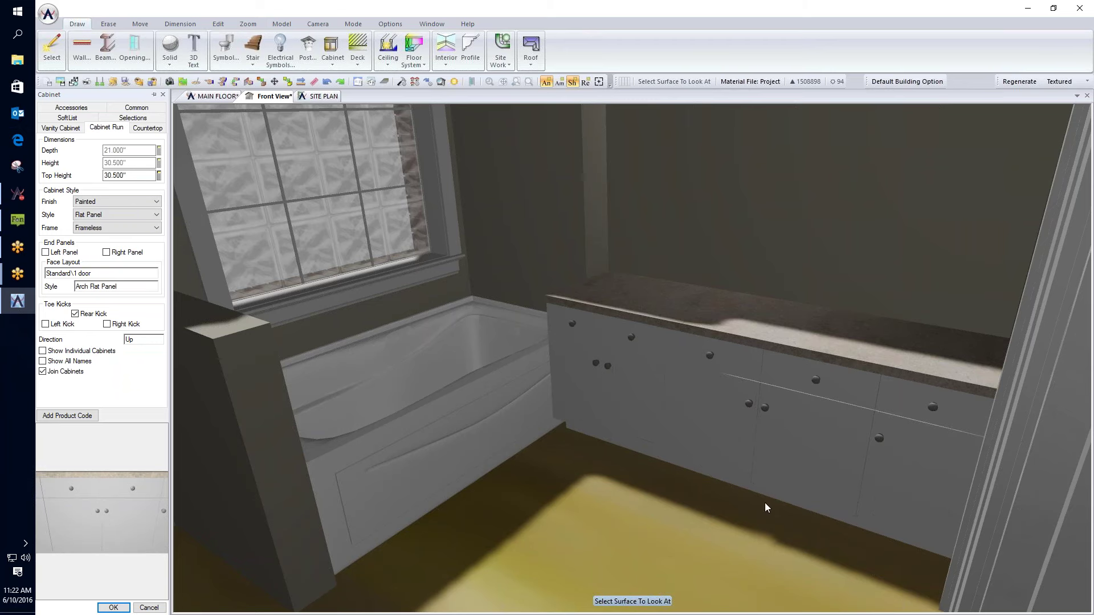
click(111, 215)
click(100, 284)
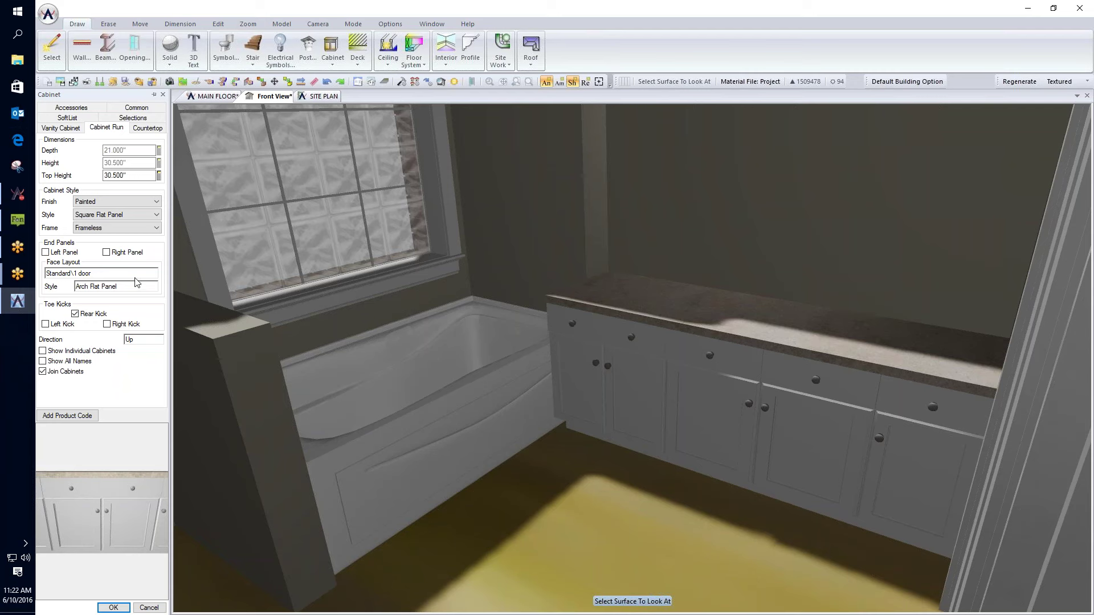
- Try the Marble and Tile countertop finishes on the vanity run, and settle on DuPont - Corian
click(147, 128)
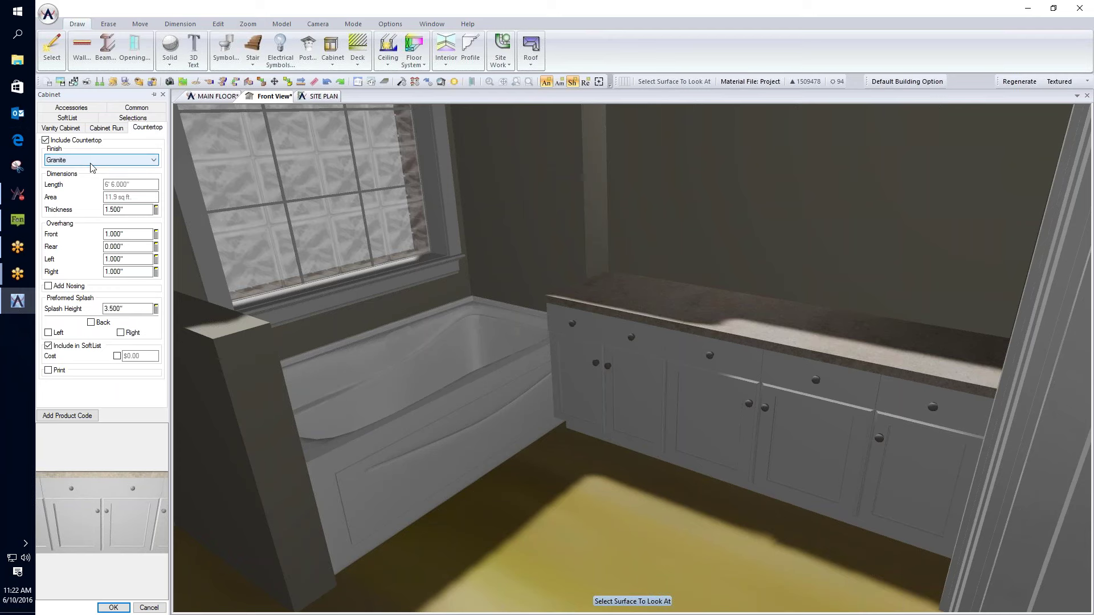
click(154, 161)
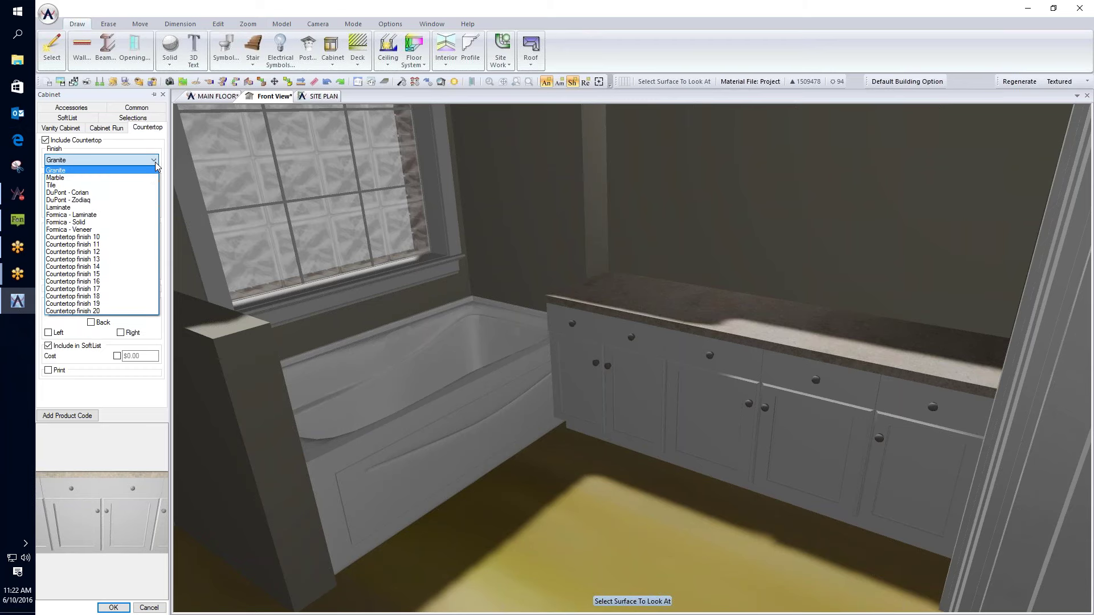
click(149, 178)
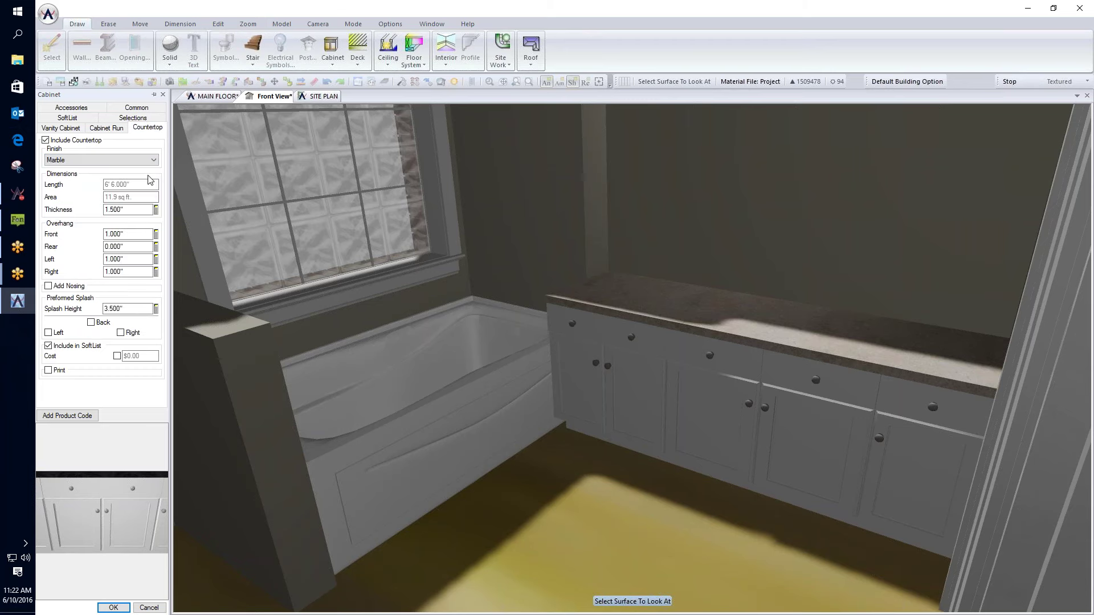
key(Up)
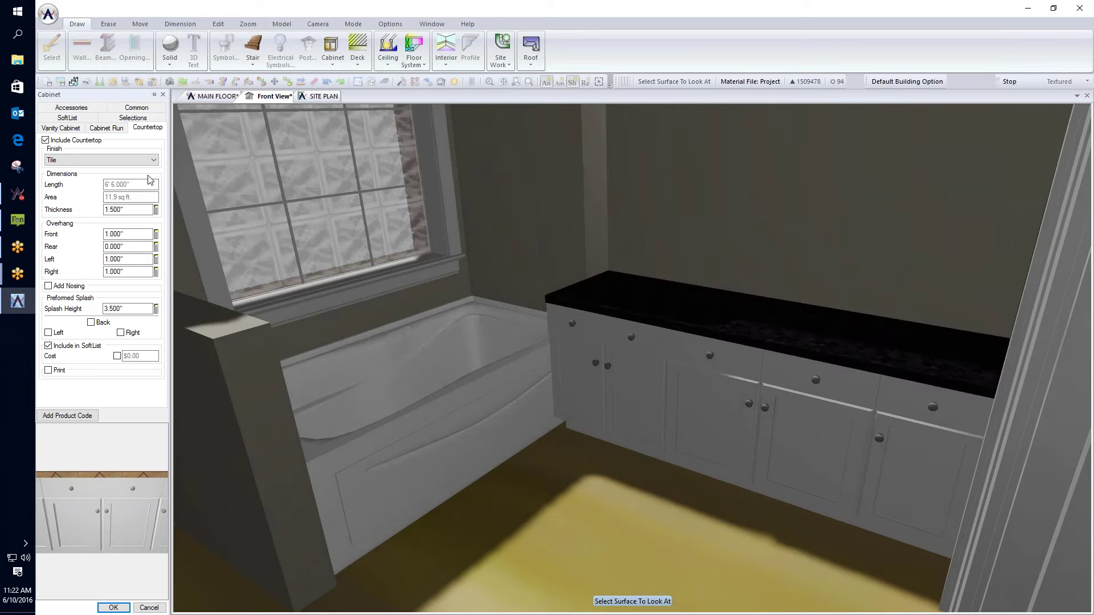
key(Up)
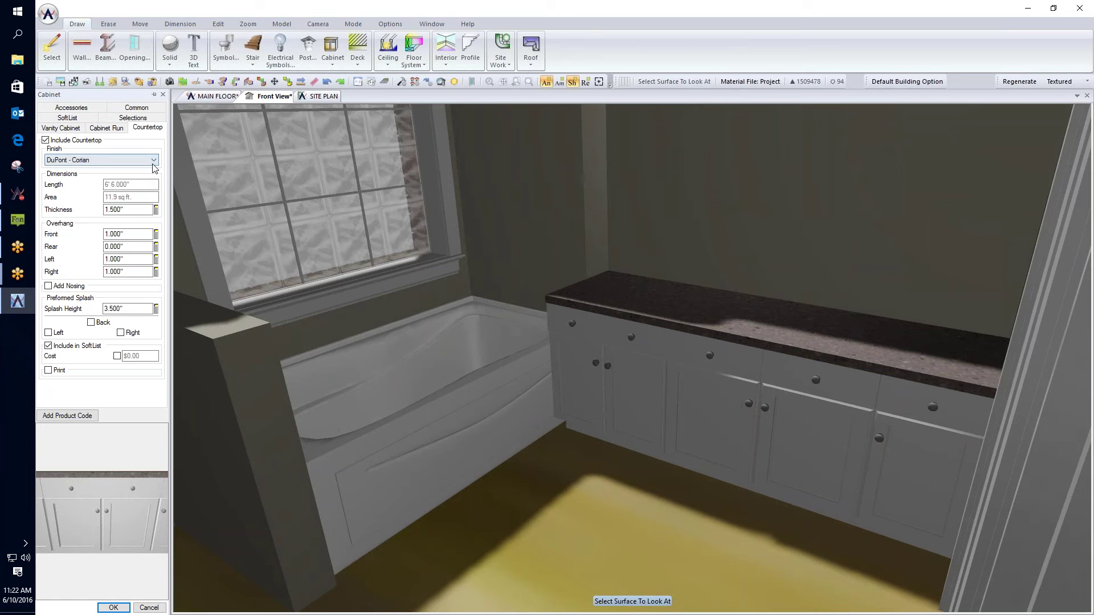
click(152, 162)
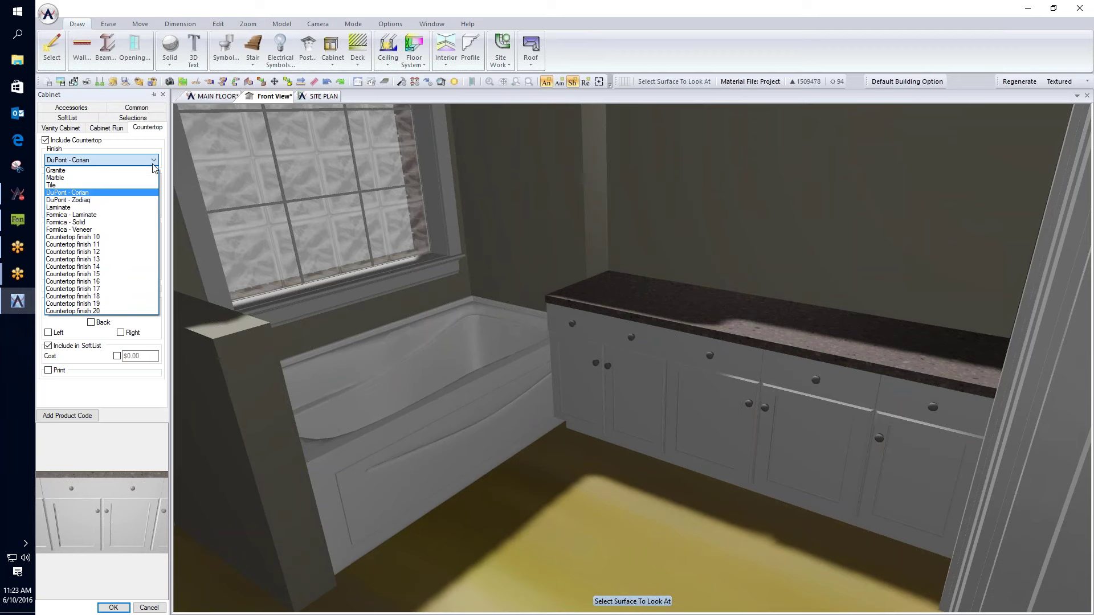
click(67, 192)
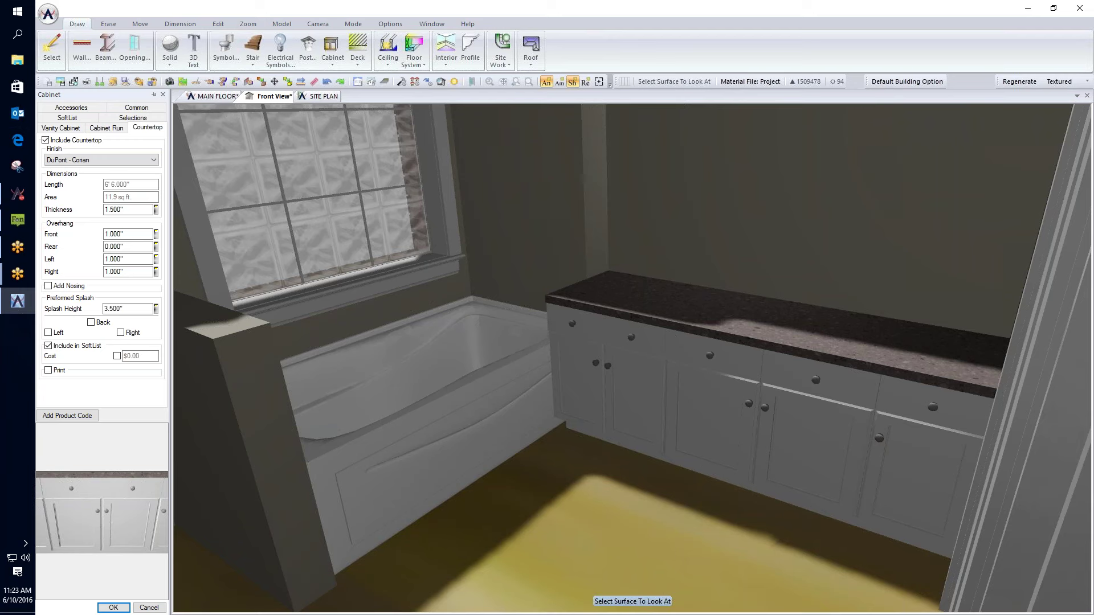
- Add nosing to the vanity countertop, browse the Countertop profiles and apply cove dupont
click(48, 286)
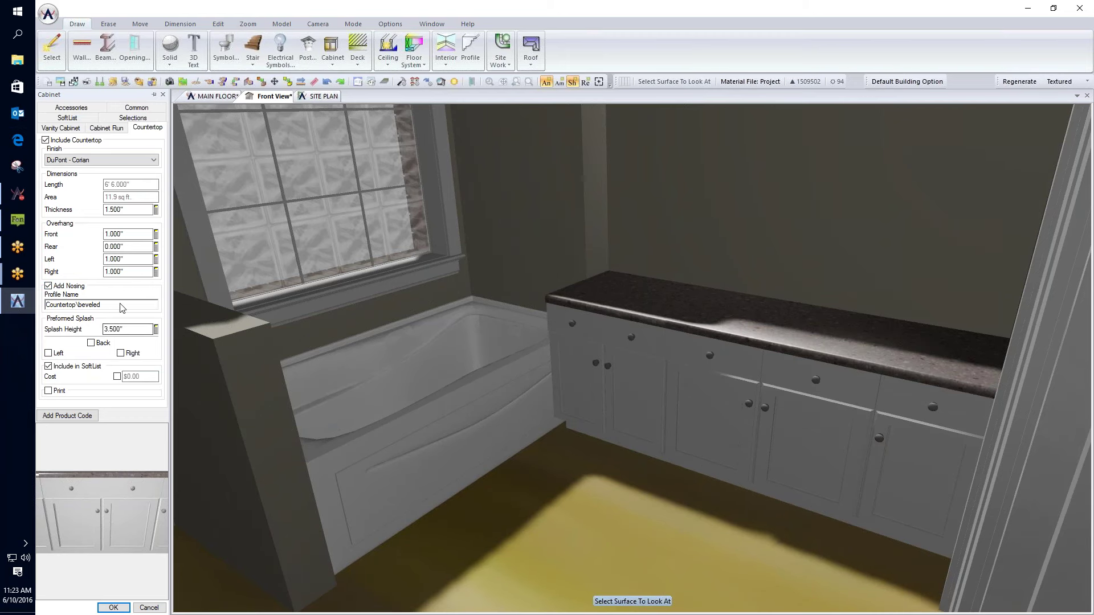
click(123, 306)
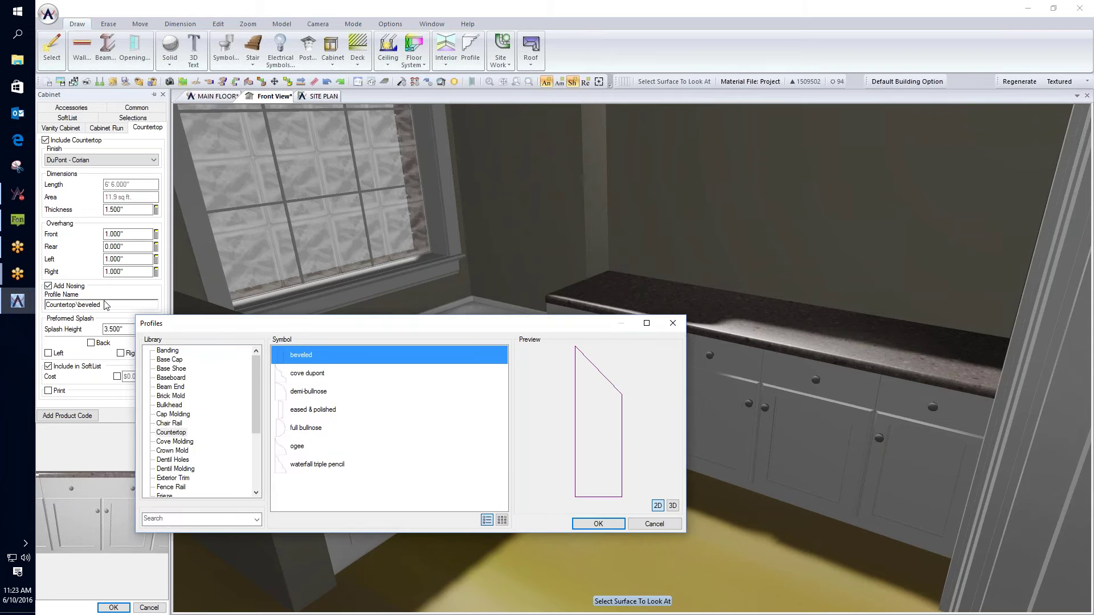
click(324, 375)
key(Down)
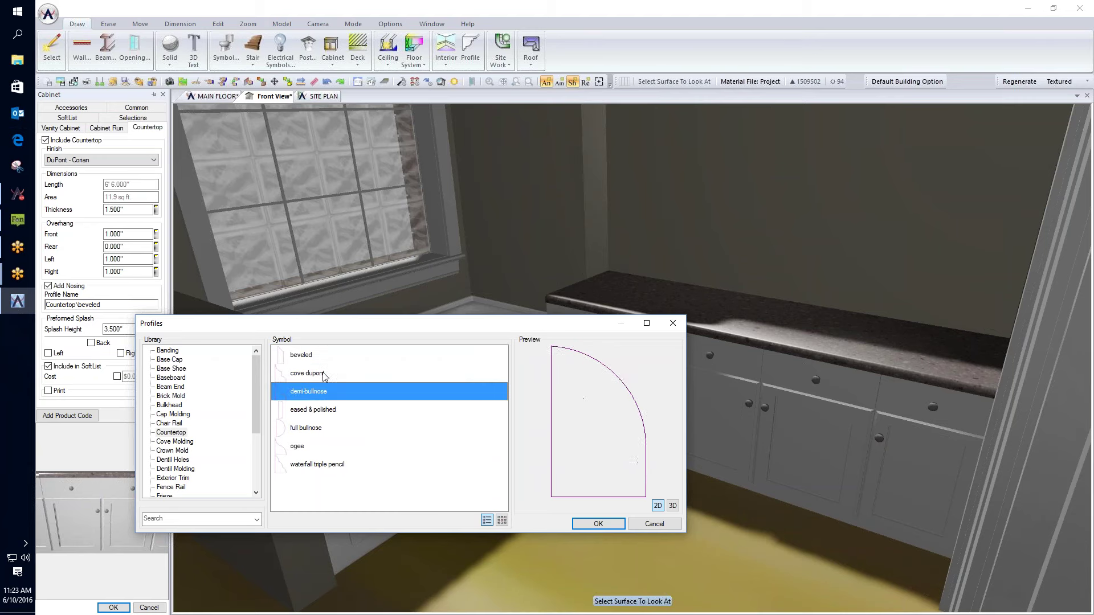
key(Down)
key(Down)
key(Down)
key(Down)
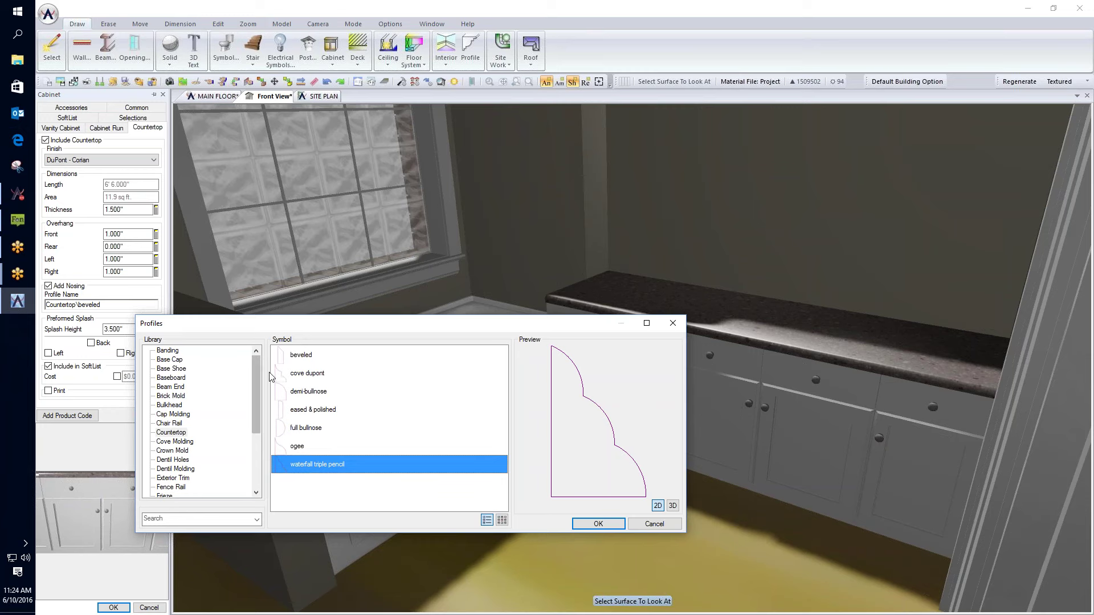
click(319, 375)
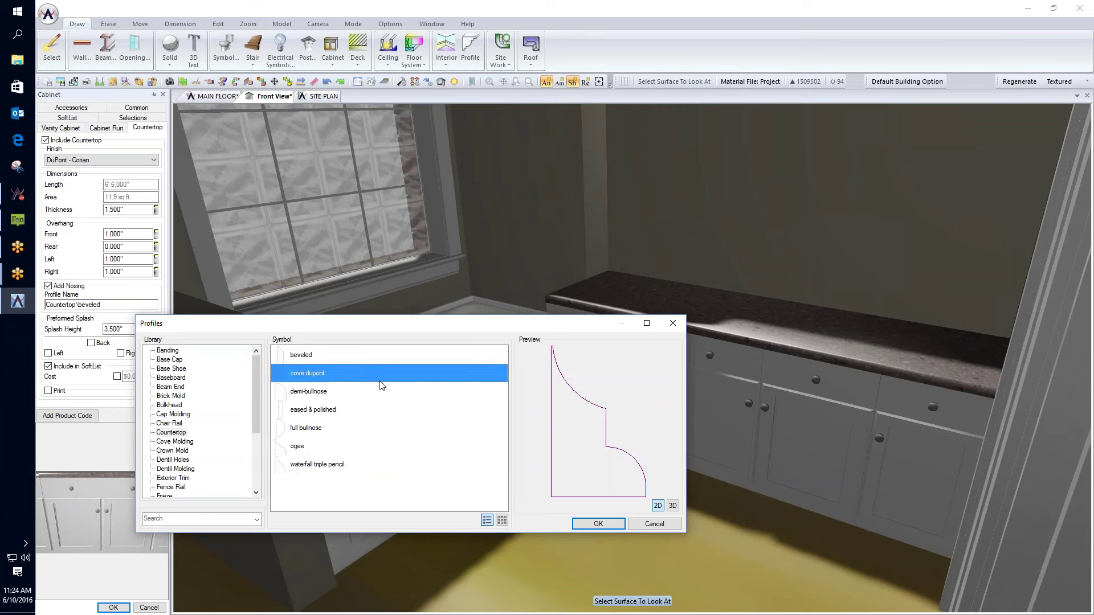
click(586, 522)
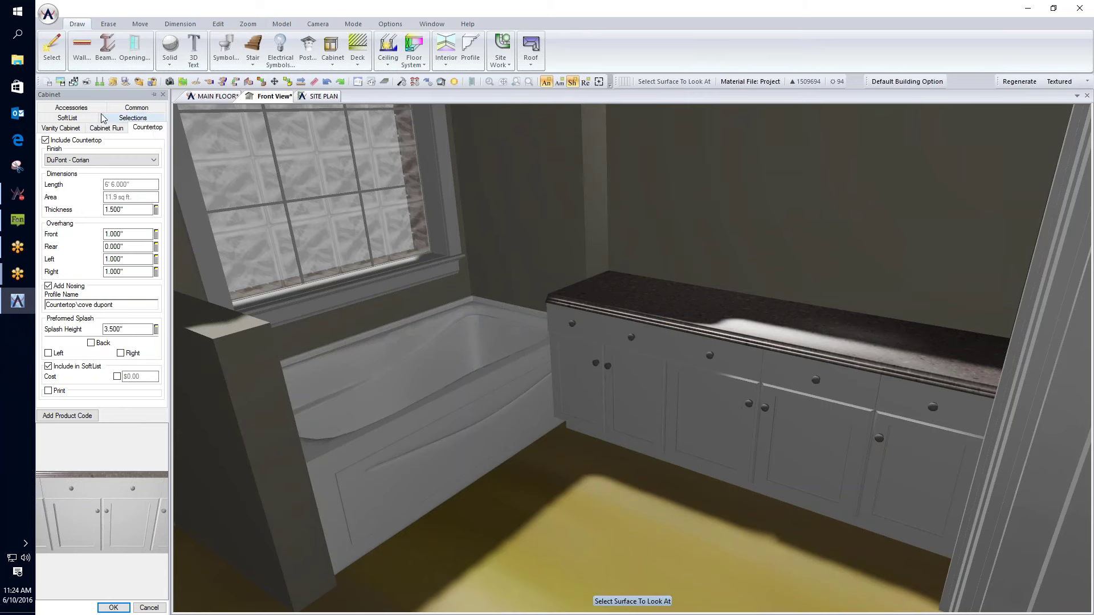
- Replace the vanity cabinets' handle symbol with pull pipe from the Cabinet Hardware library
click(74, 108)
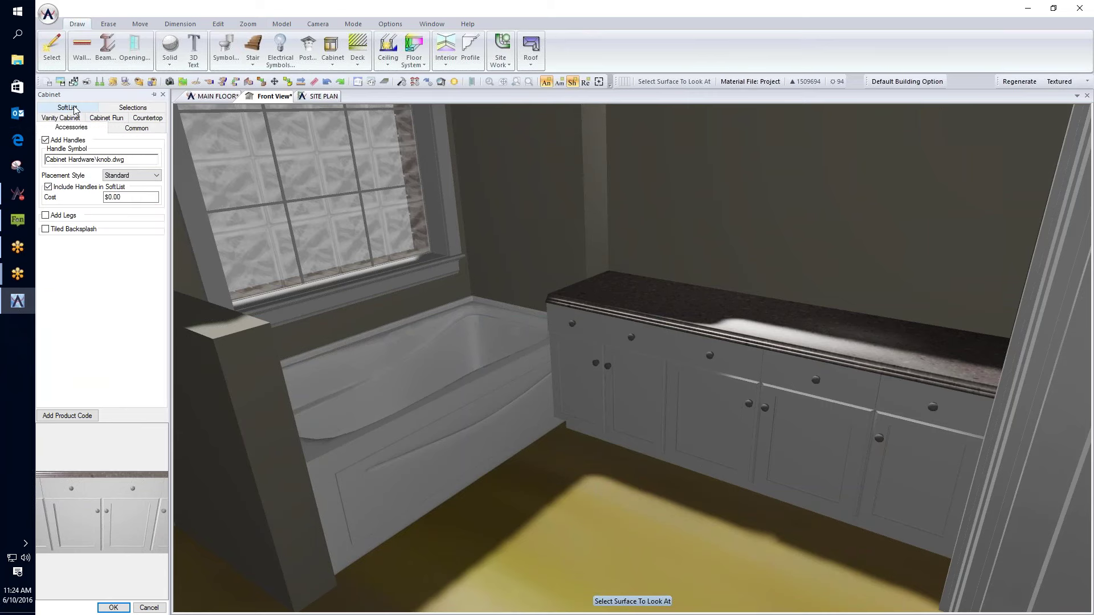
click(100, 159)
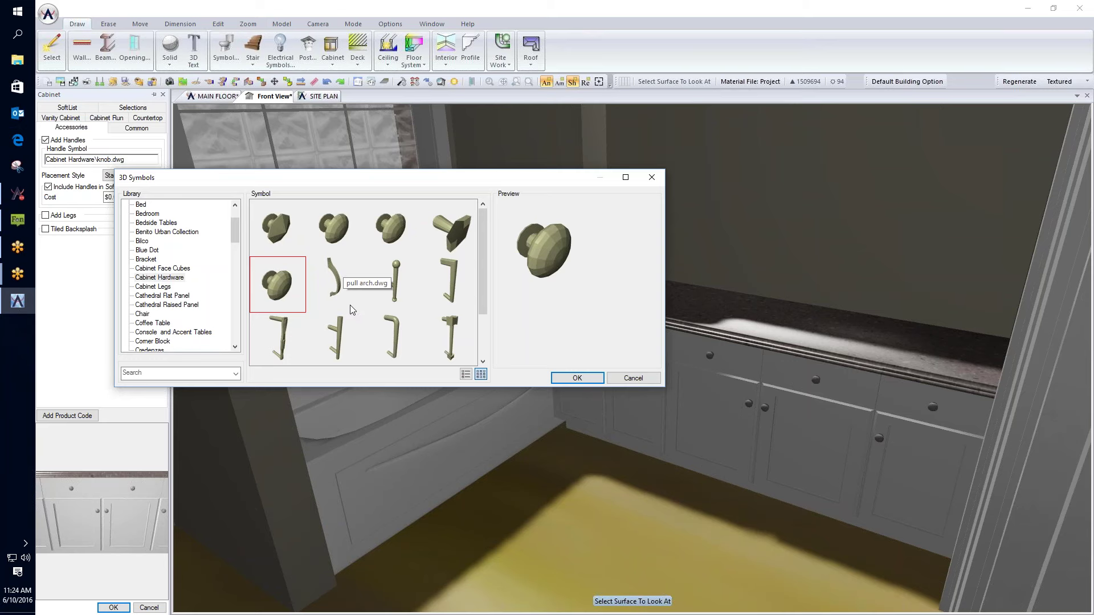
click(340, 333)
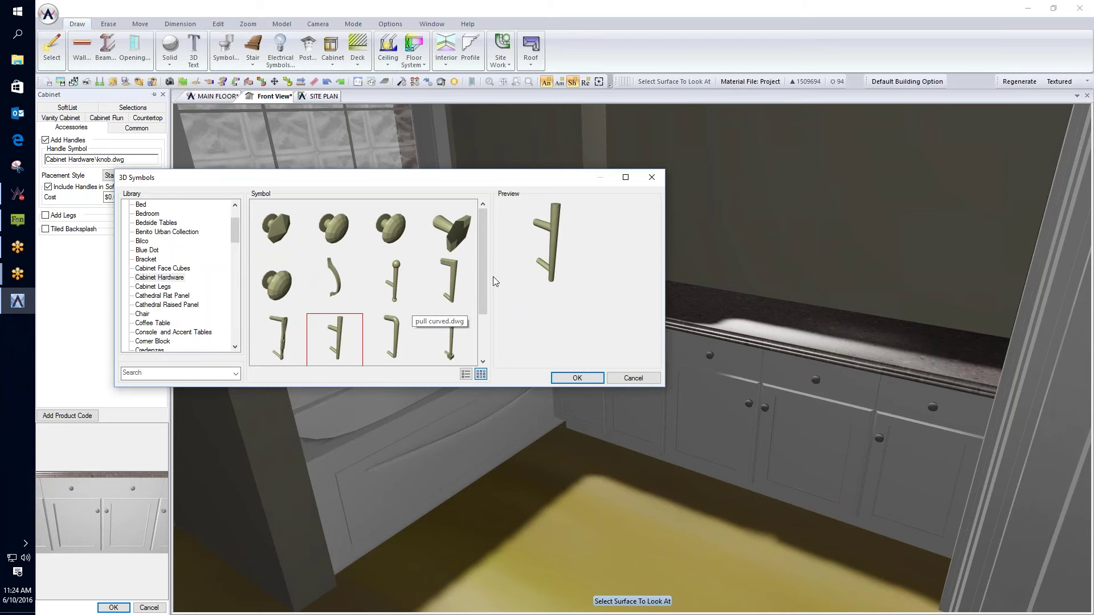
click(578, 379)
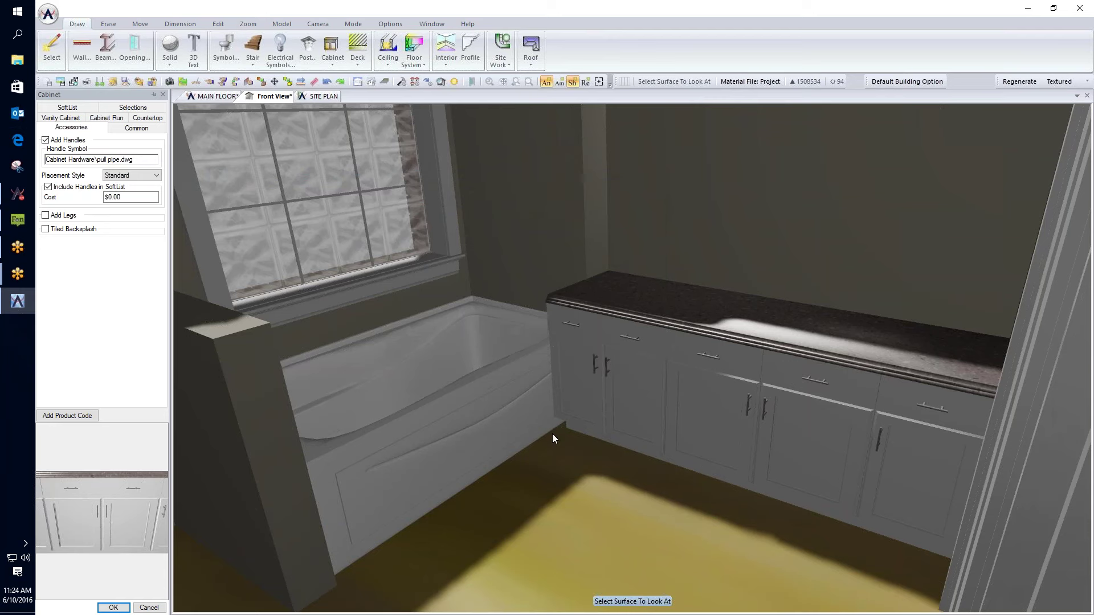
- Add legs to the vanity cabinets using the sphere symbol from the Cabinet Legs library
click(64, 216)
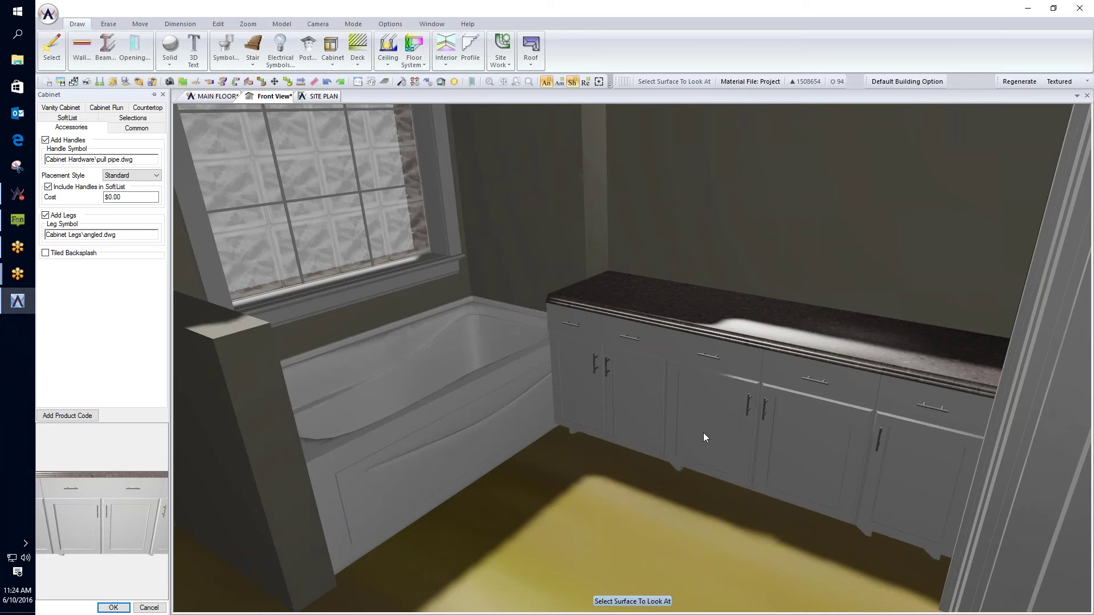
click(128, 235)
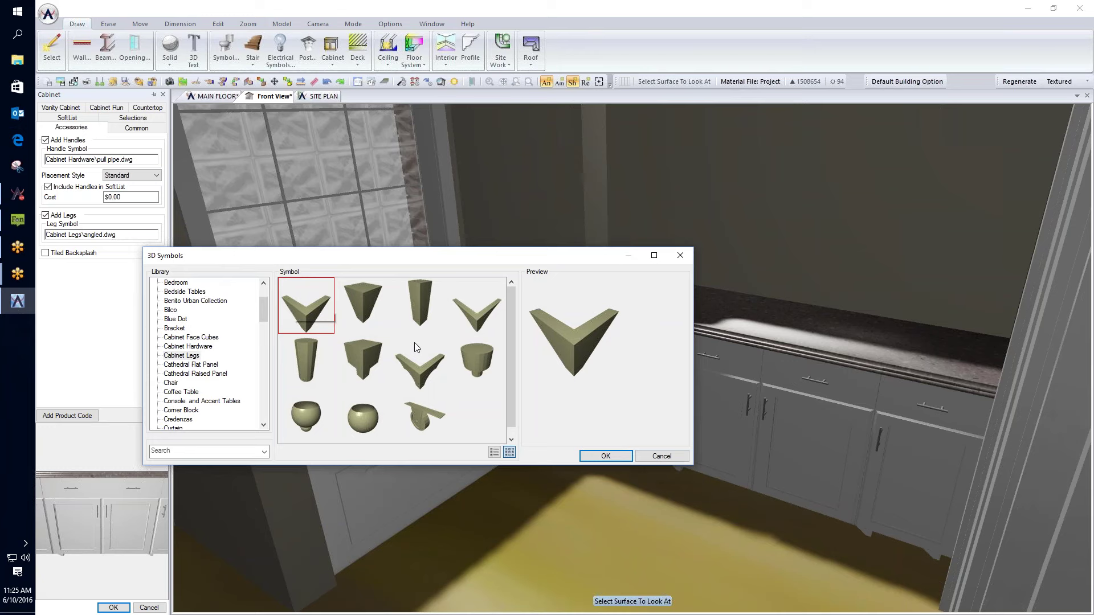
click(365, 419)
click(600, 457)
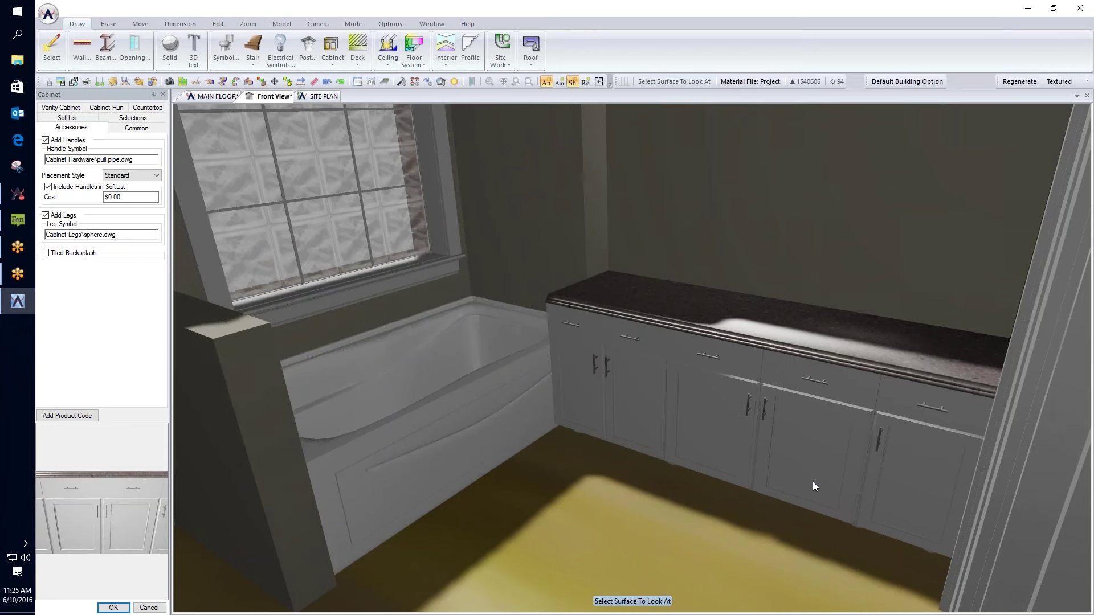
- Inspect the vanity run from low and high angles in 3D and apply its handle and leg settings
click(632, 413)
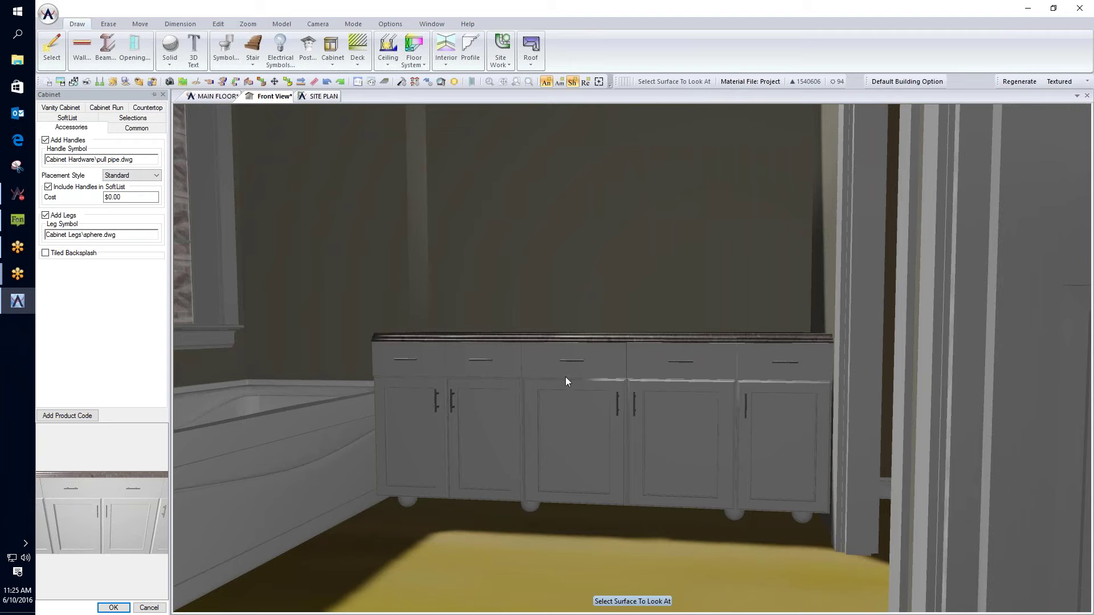
click(648, 395)
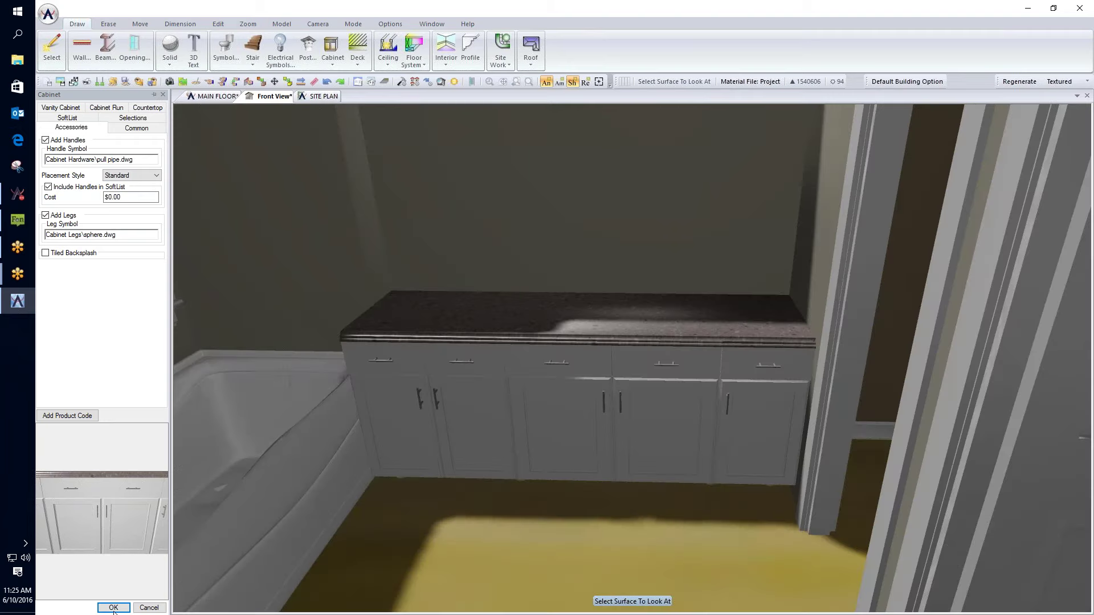
click(113, 609)
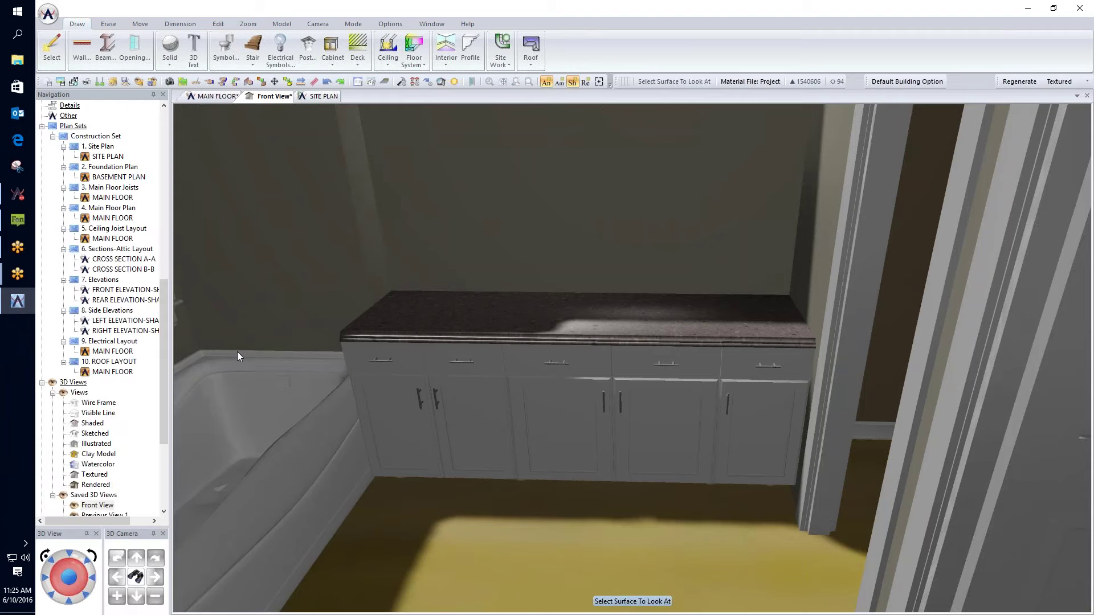
- Erase the 6'-7" dimension across the vanity run on the main floor plan
click(217, 96)
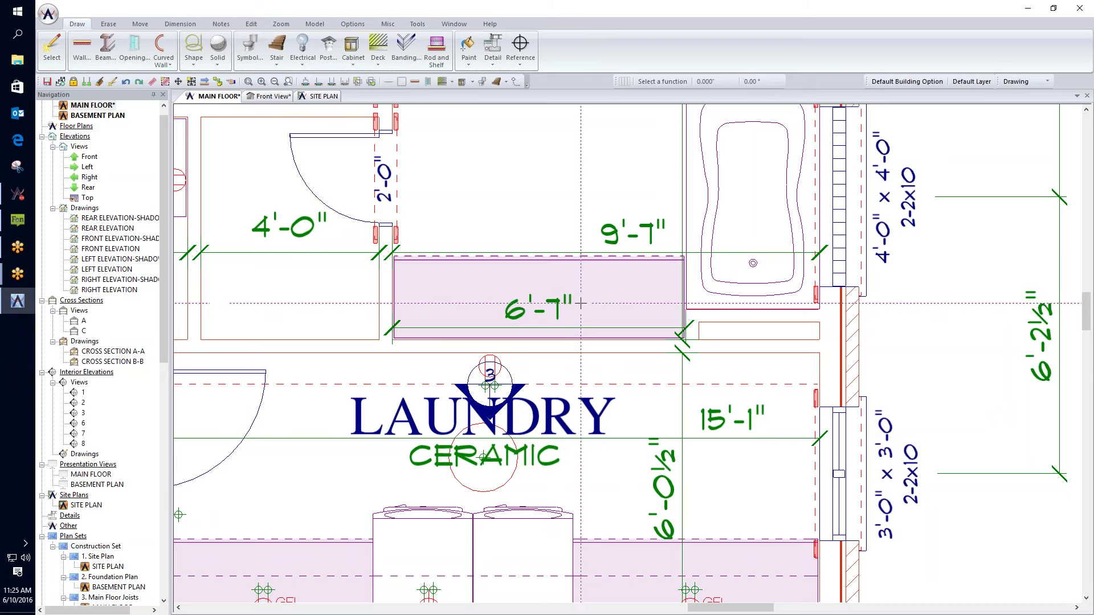
key(Delete)
click(554, 303)
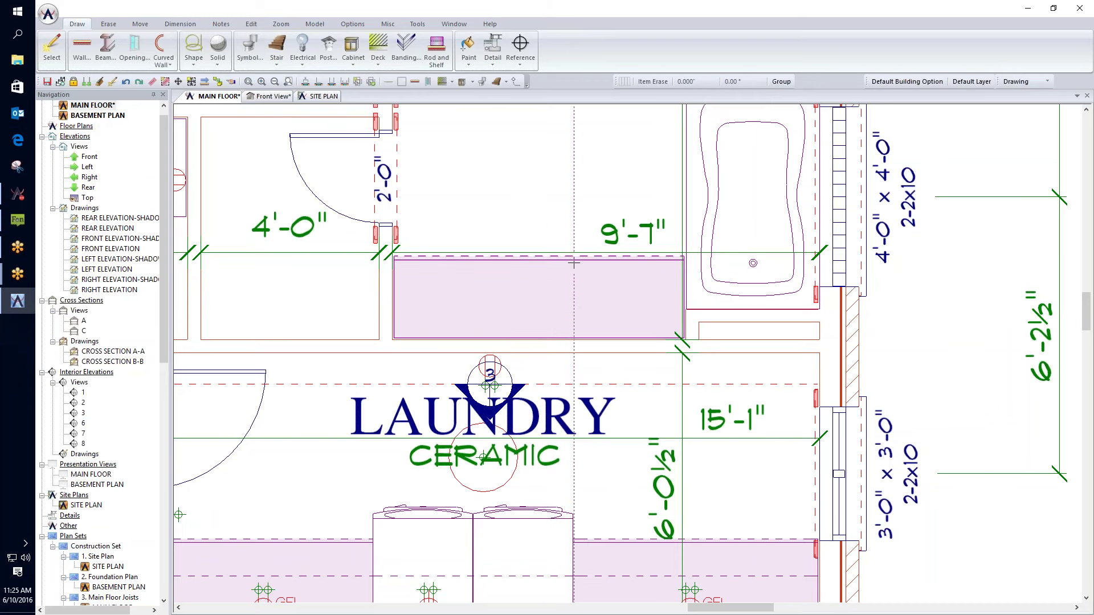
- Explode the master bathroom's vanity run into its individual cabinets
click(387, 24)
click(209, 51)
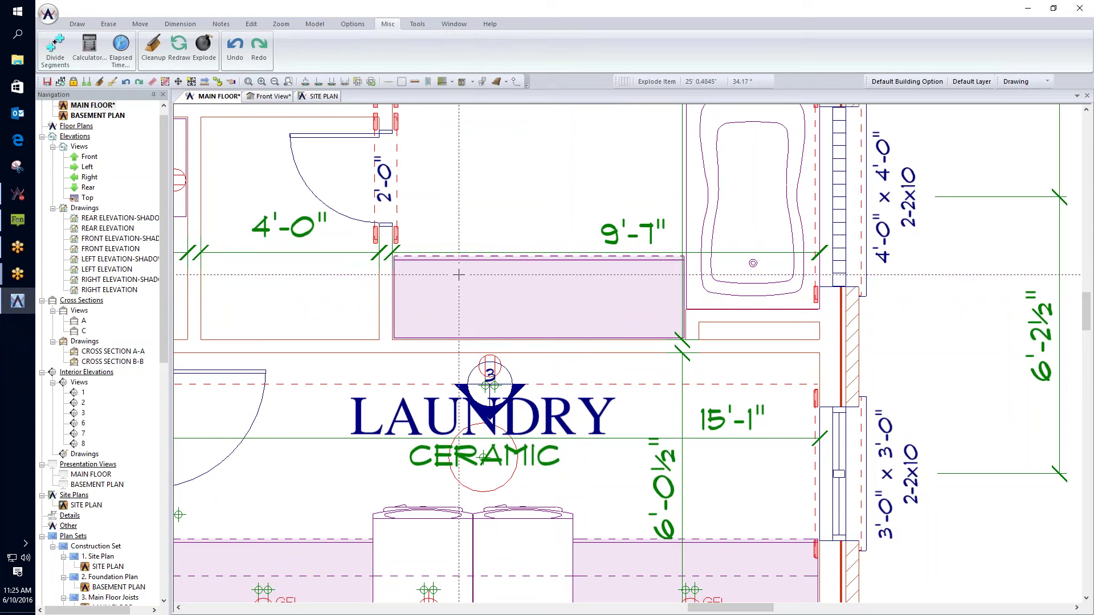
click(459, 296)
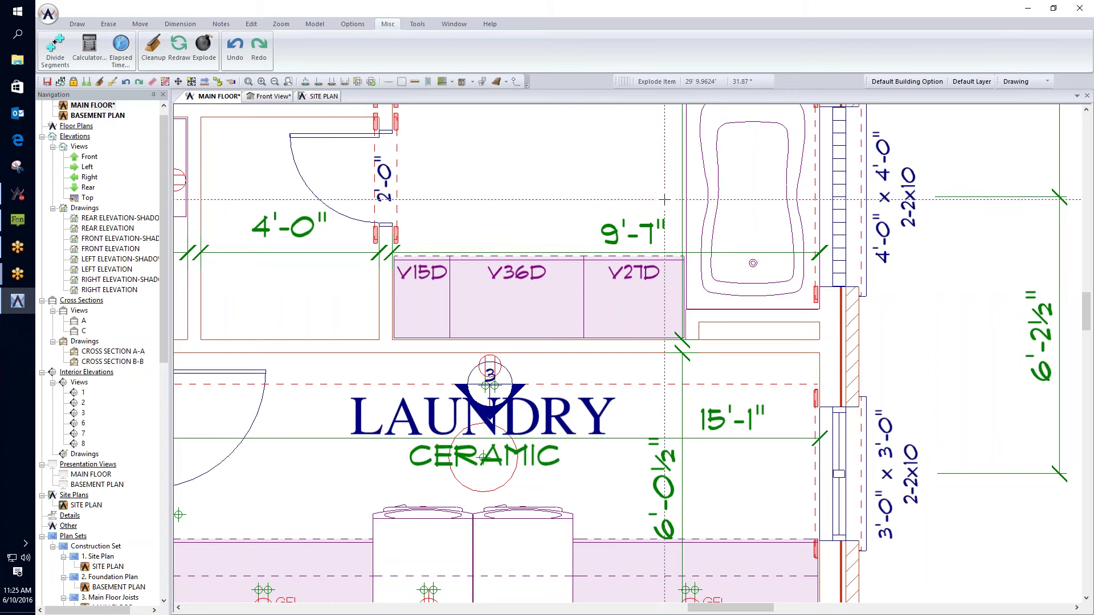
- Place the Kohler lavatory K-14193 from the symbol library on the V36D vanity cabinet
click(78, 24)
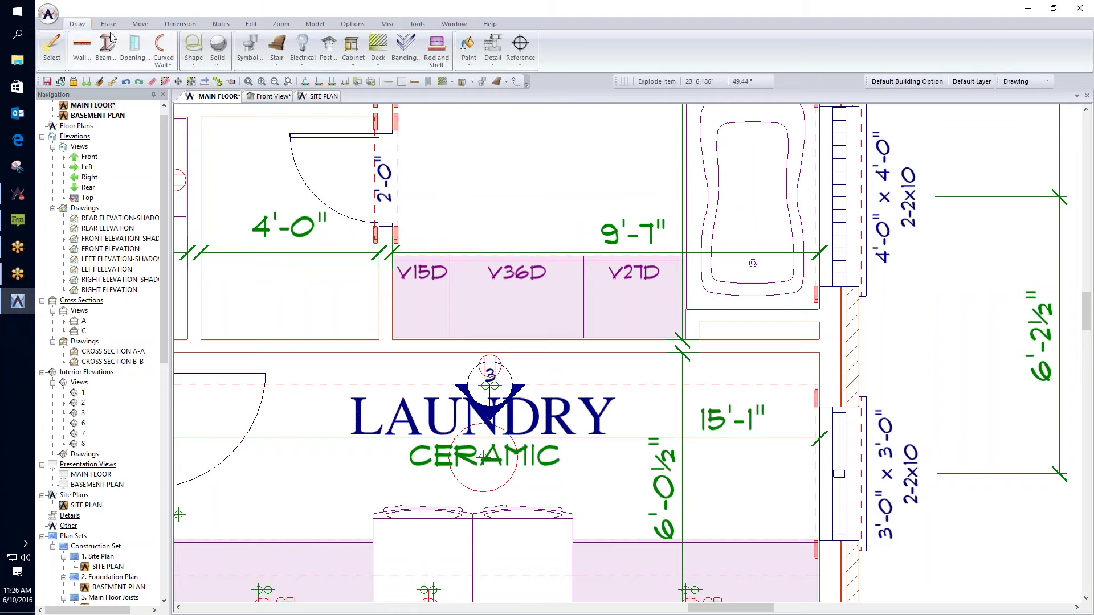
click(249, 47)
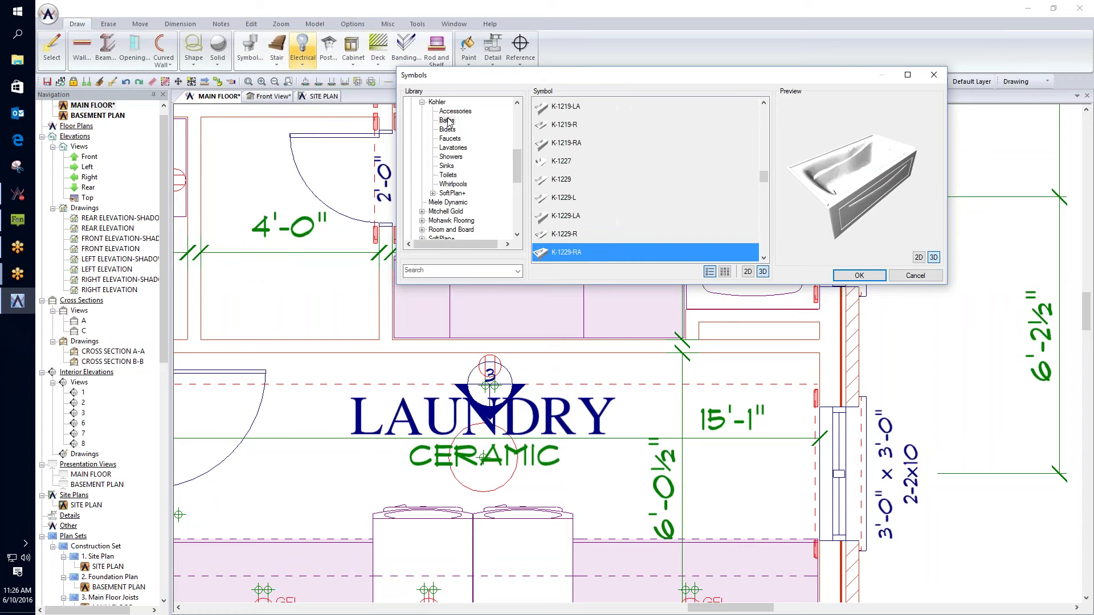
click(453, 149)
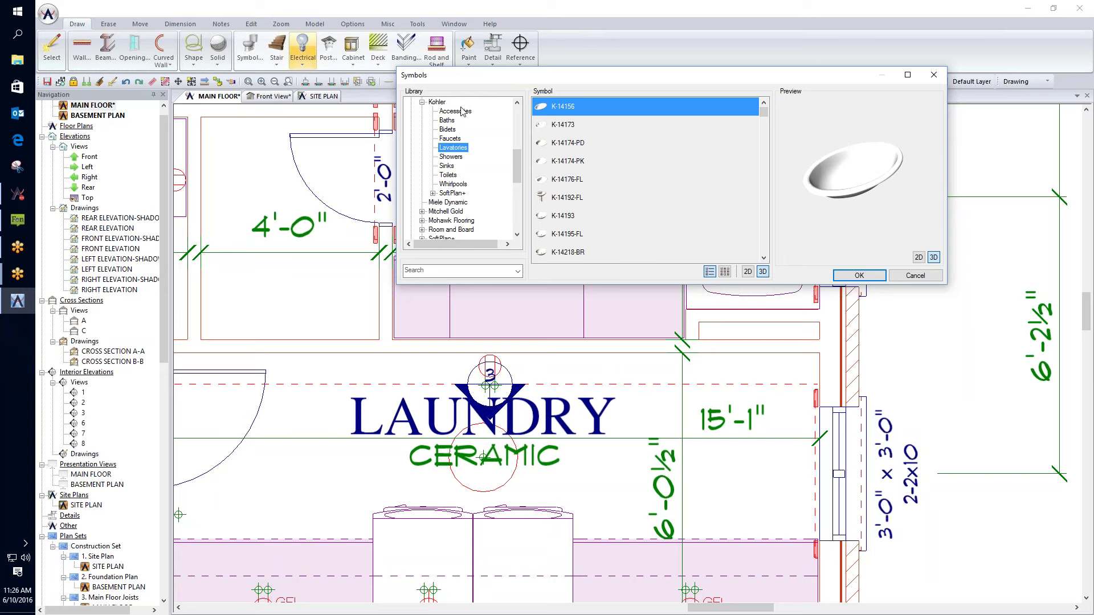
click(569, 216)
drag(887, 191, 864, 195)
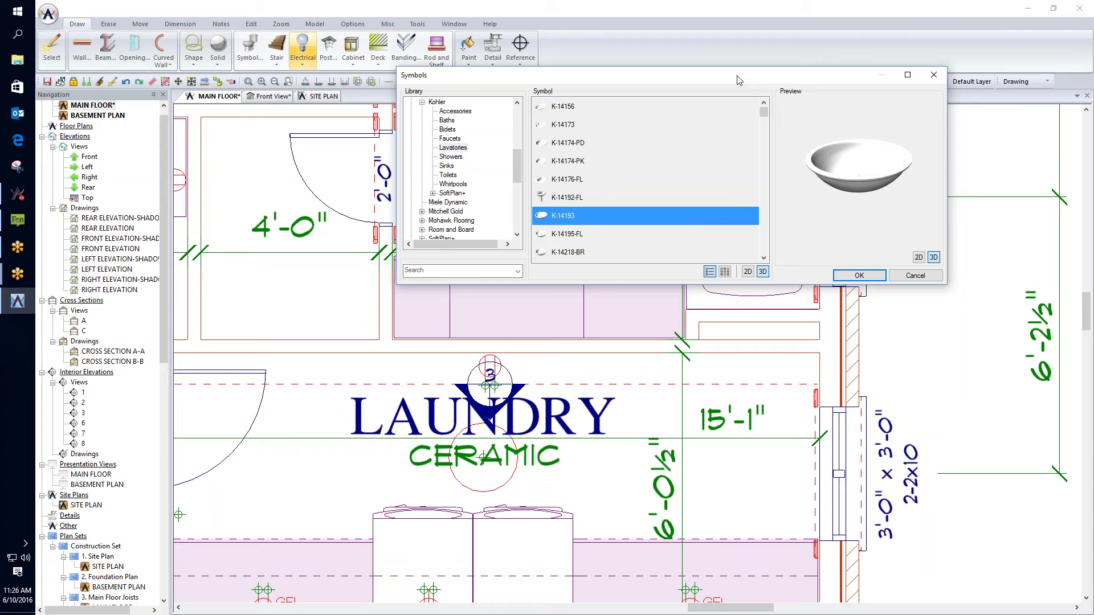
drag(701, 68, 637, 355)
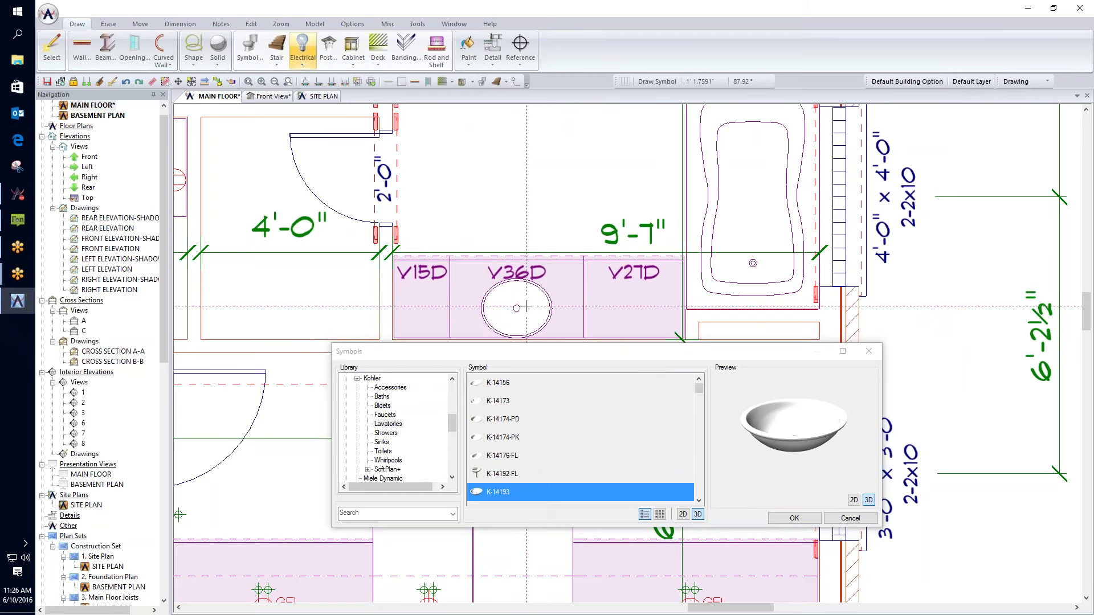
- Review the K-14193 sink symbol's dimensions and elevation settings
right_click(527, 308)
mouse_move(570, 314)
click(633, 314)
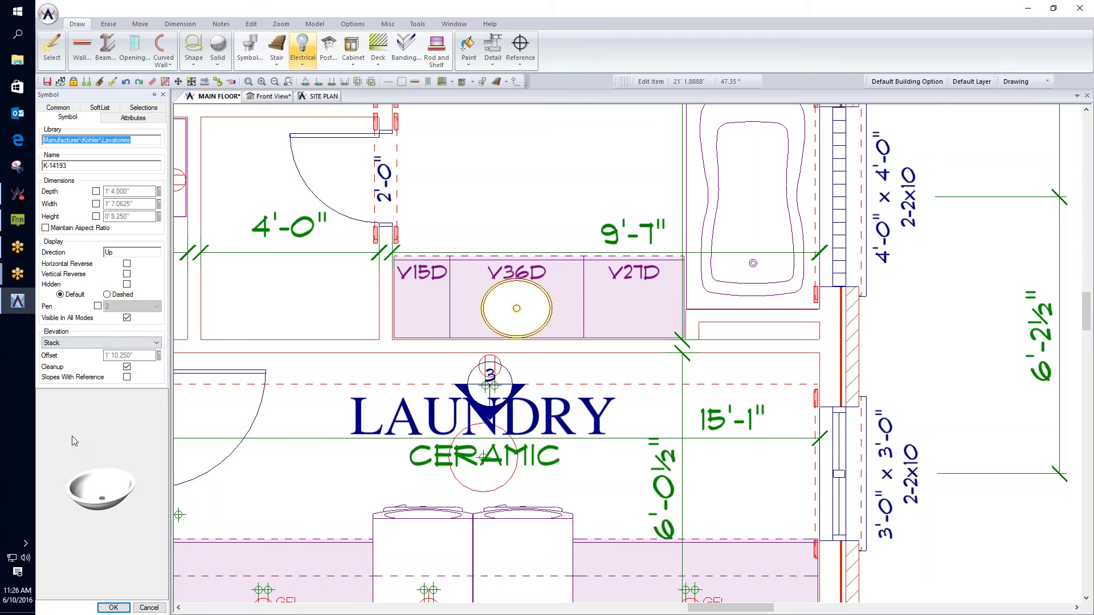
click(114, 608)
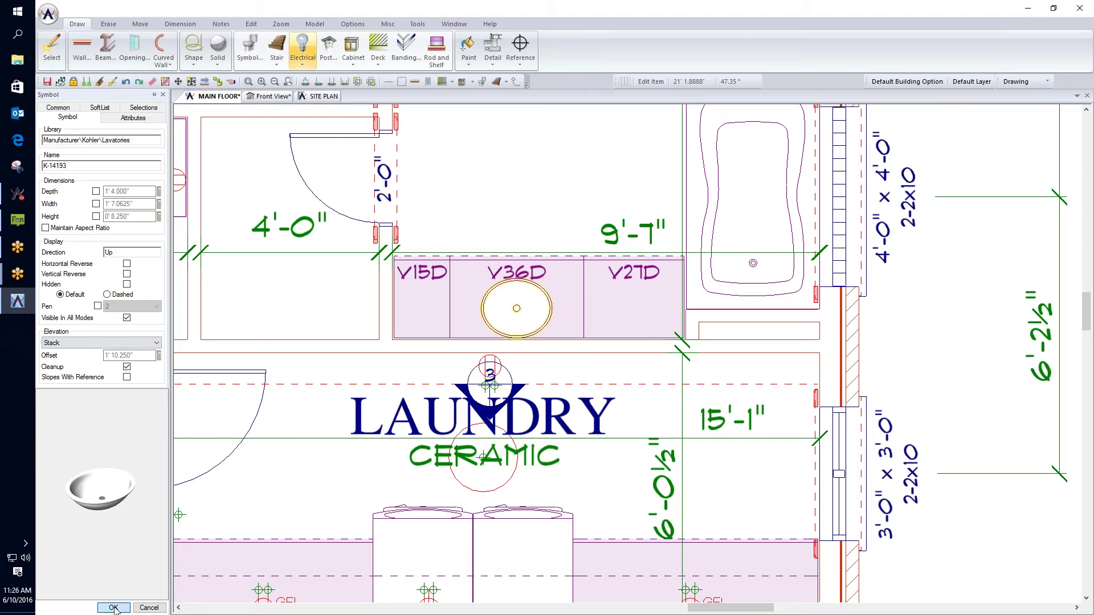
- Move the K-14193 sink toward the vanity's front edge to make room for a faucet behind it
right_click(522, 317)
mouse_move(562, 326)
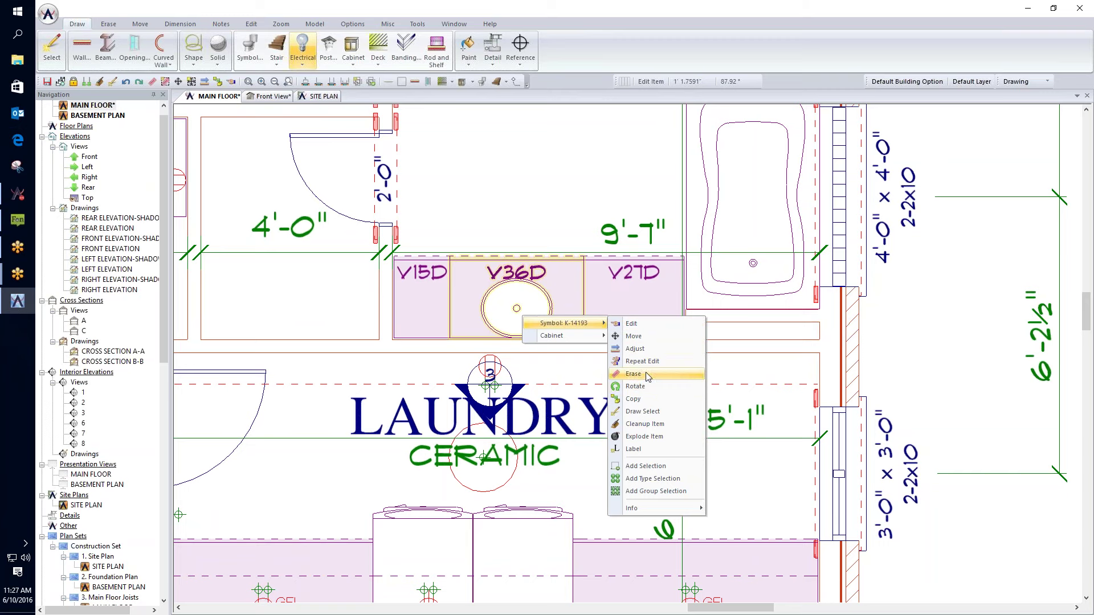
click(634, 336)
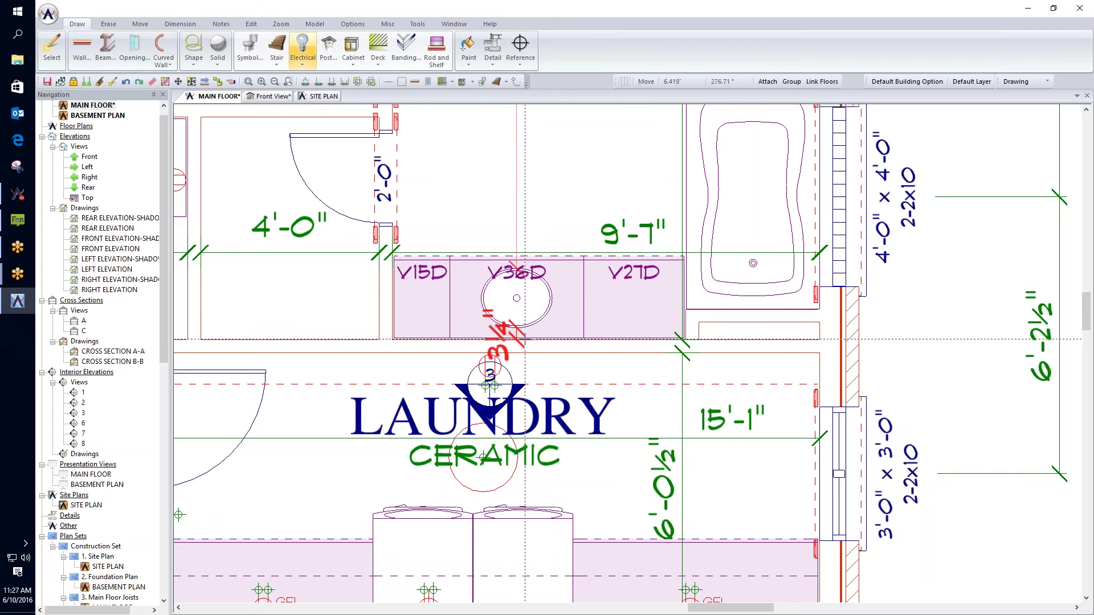
click(541, 330)
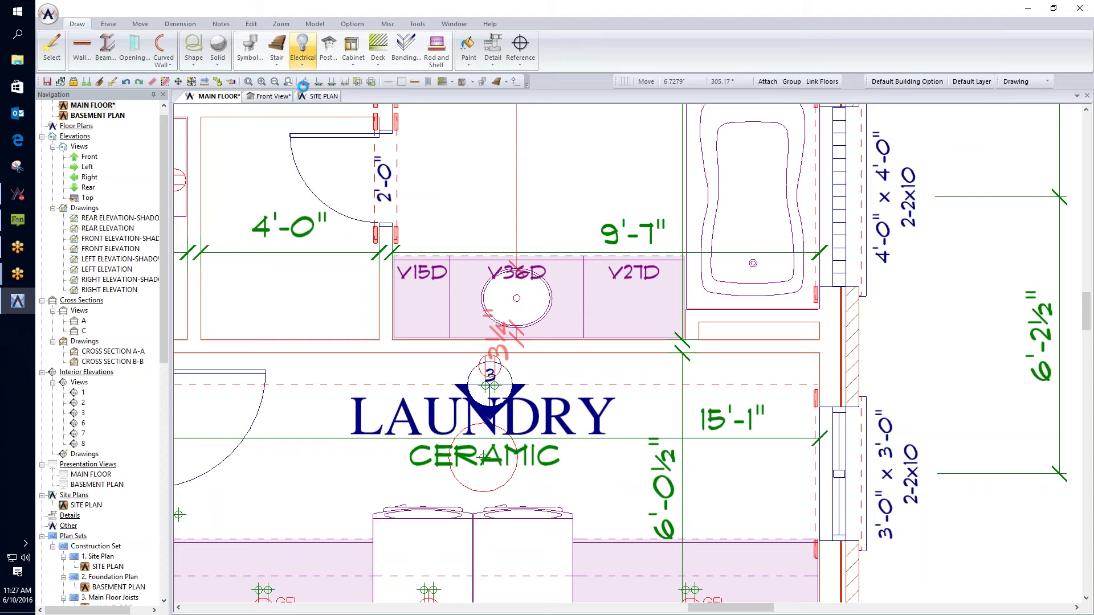
- Place the Kohler faucet K-310-4F from the symbol library behind the vanity sink
click(249, 52)
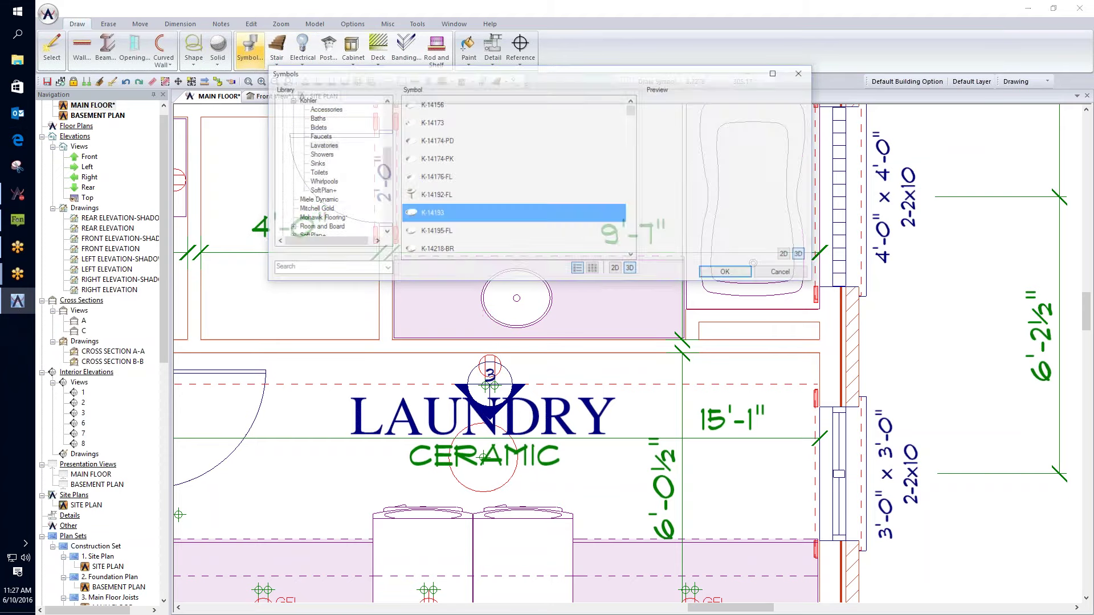
click(320, 137)
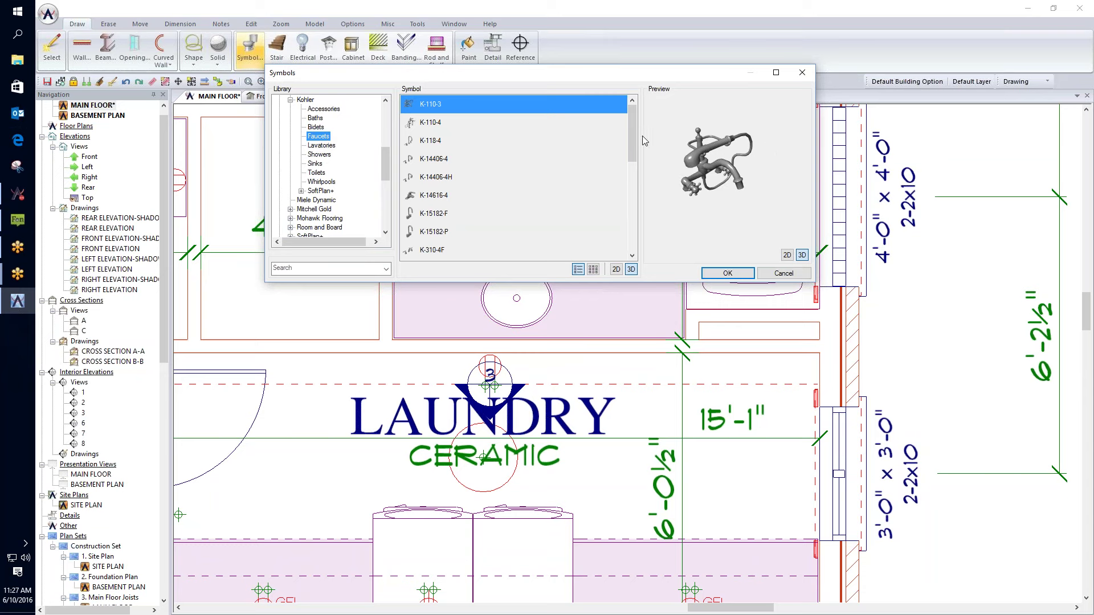
drag(631, 137, 632, 165)
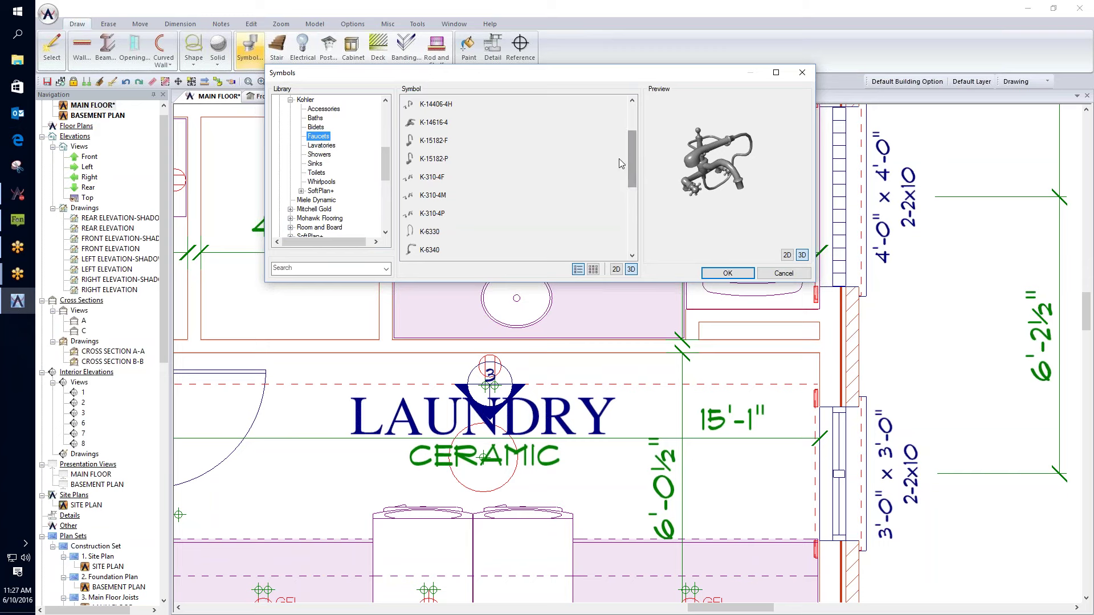
click(439, 176)
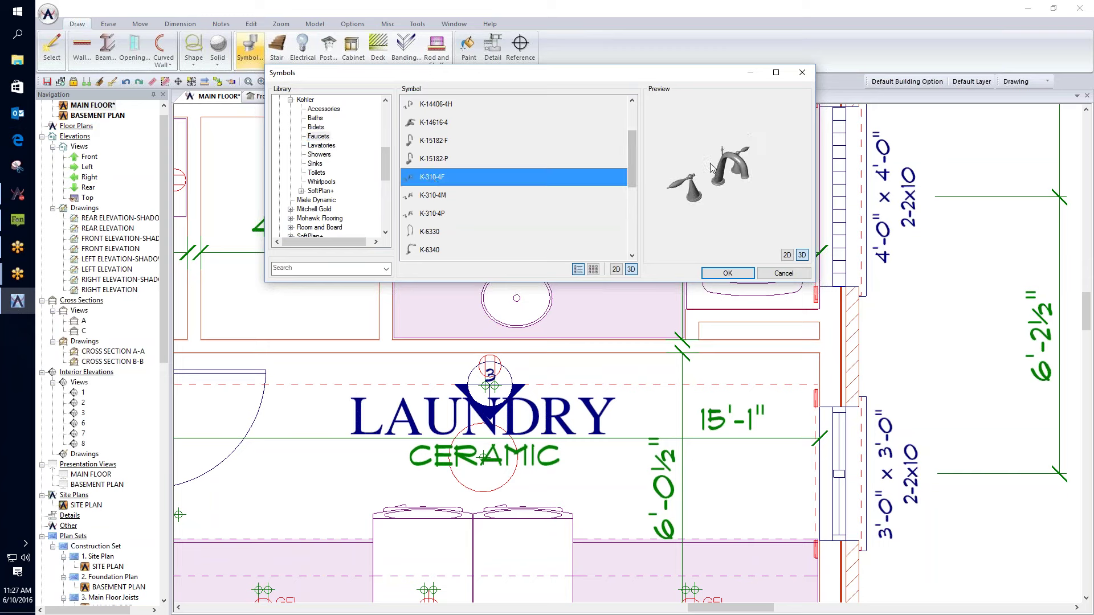
key(Return)
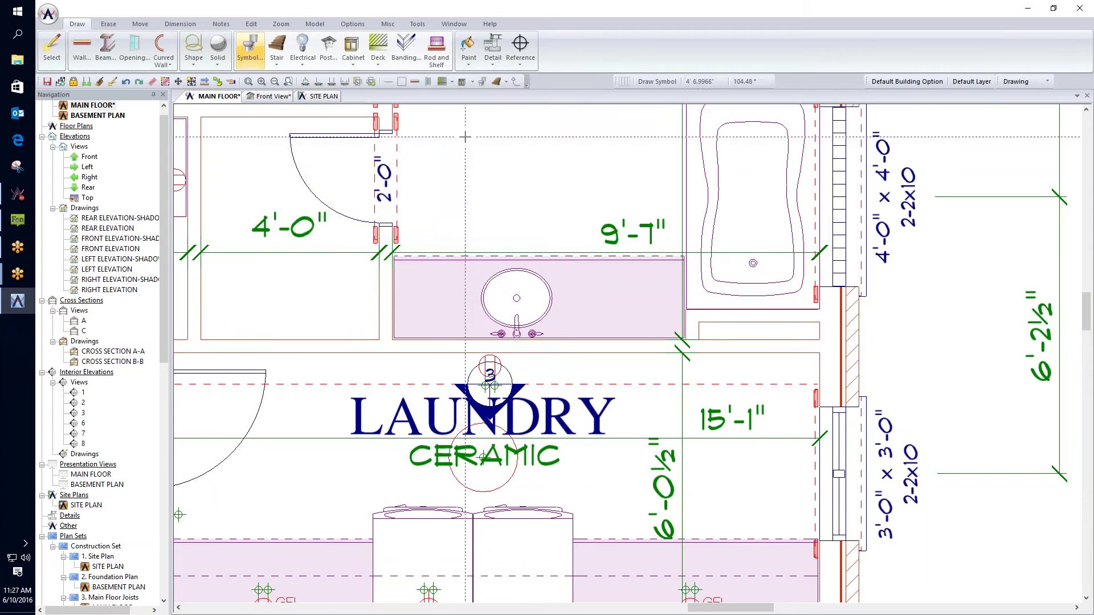
- Check the sink and faucet in the 3D front view and save the main floor drawing
click(274, 96)
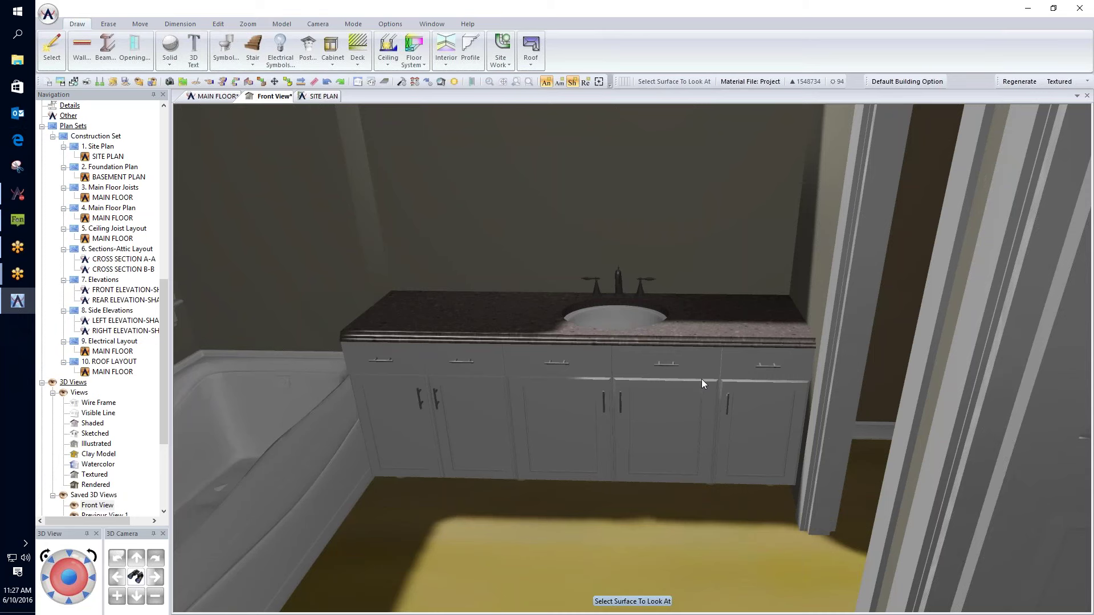
click(217, 96)
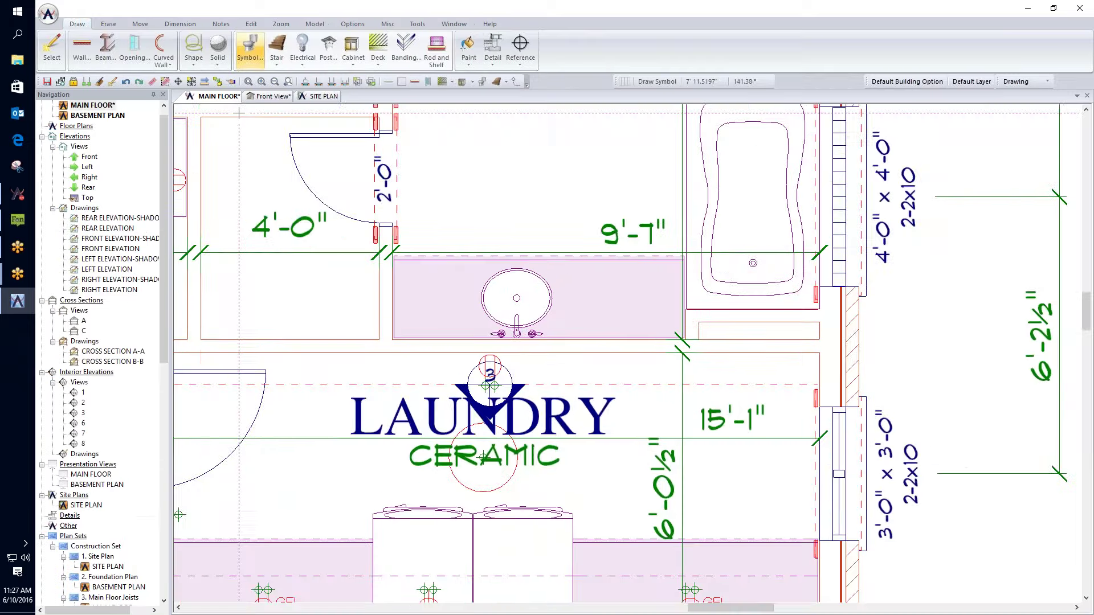
click(47, 82)
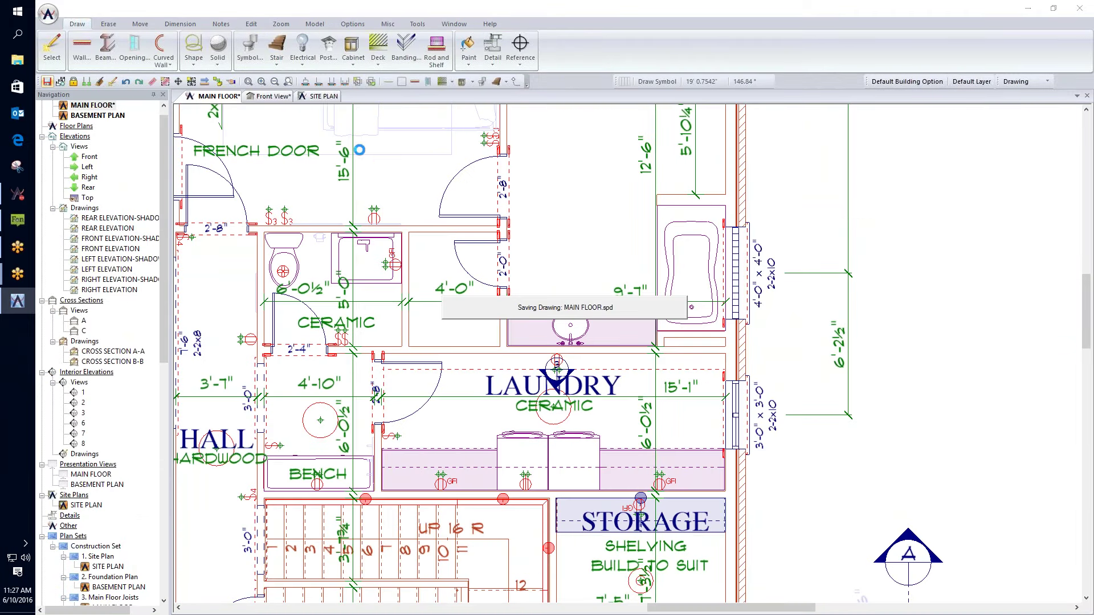
- Place a 36" wide vanity cabinet on the exterior wall between the closet and bath partition, centred with 1'-5 1/8" on each side
middle_drag(759, 86, 681, 166)
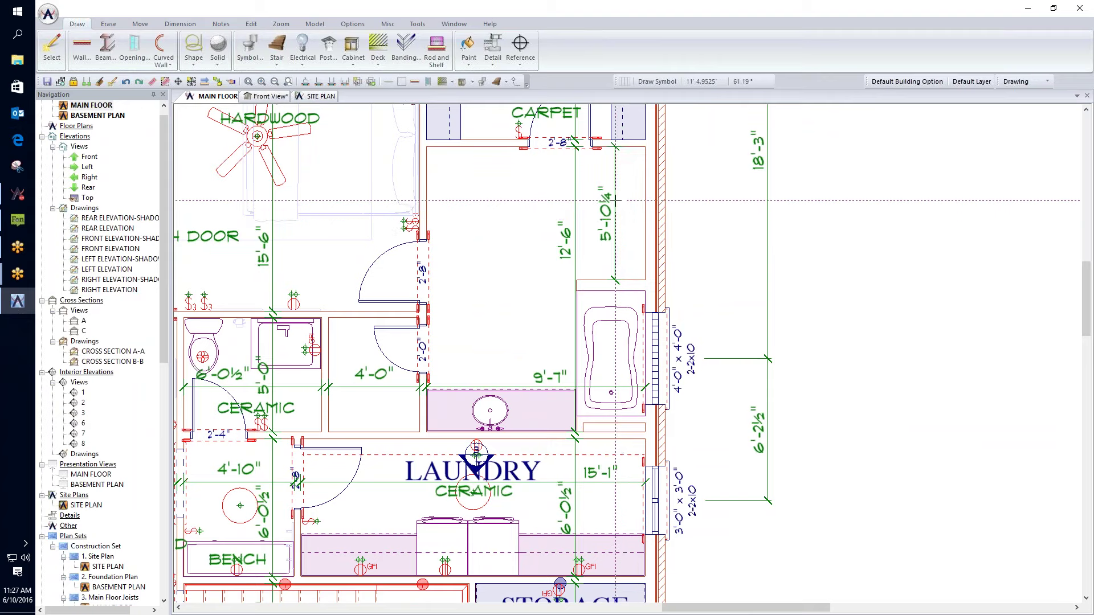
scroll(618, 201, up, 2)
middle_drag(627, 353, 589, 337)
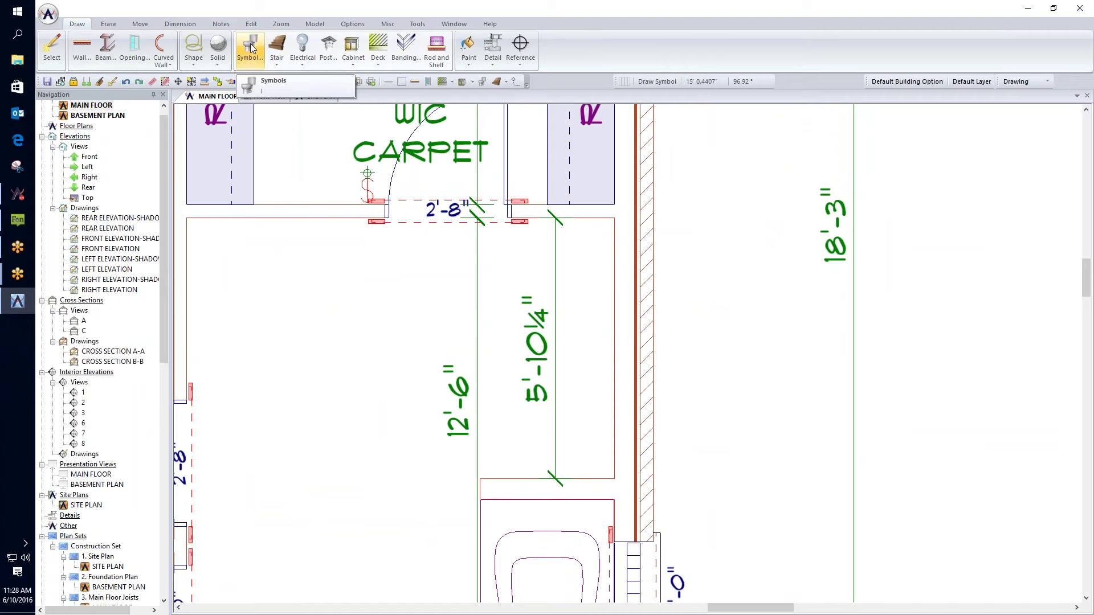
click(350, 48)
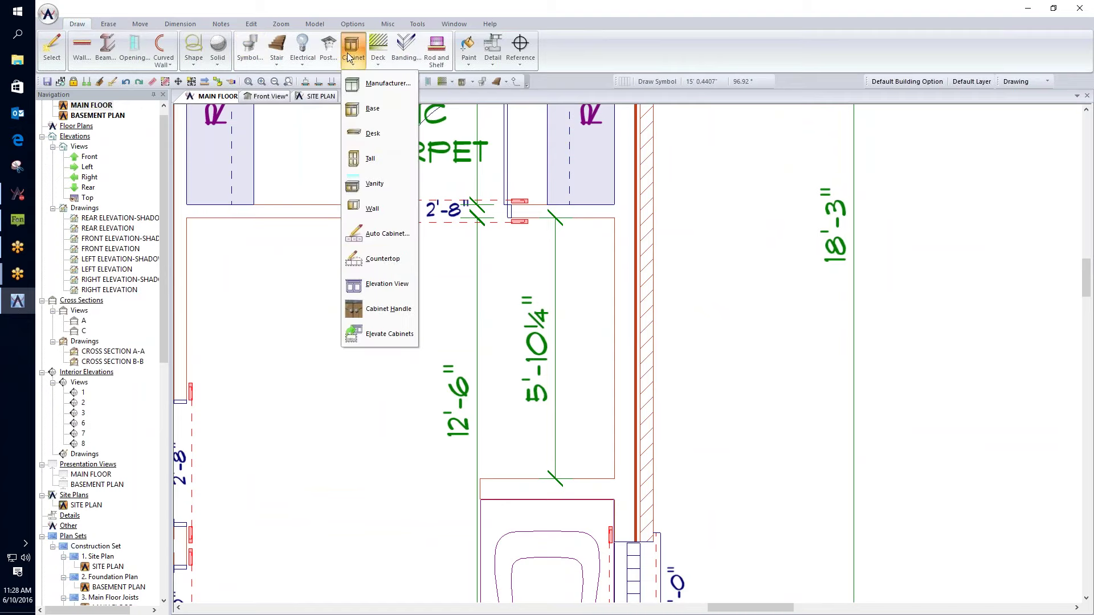
click(379, 182)
drag(478, 181, 281, 98)
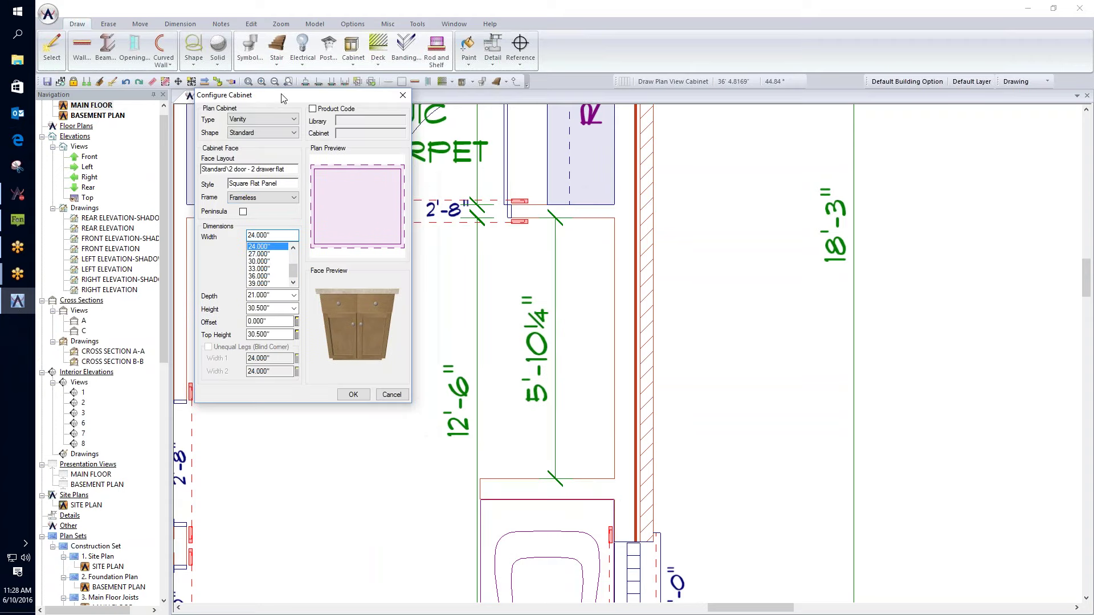
click(259, 276)
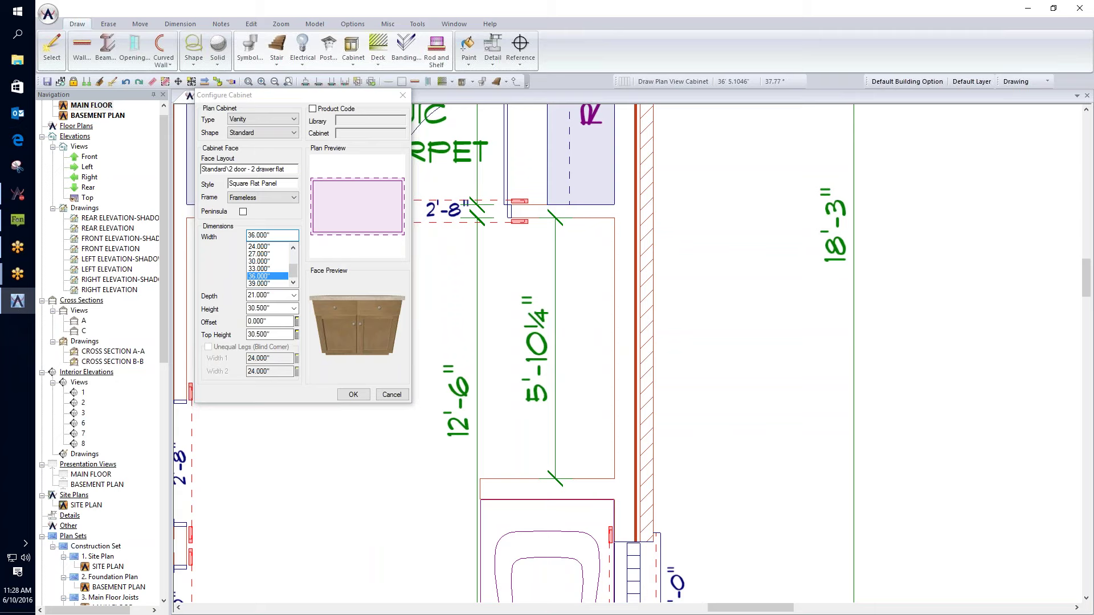
click(585, 342)
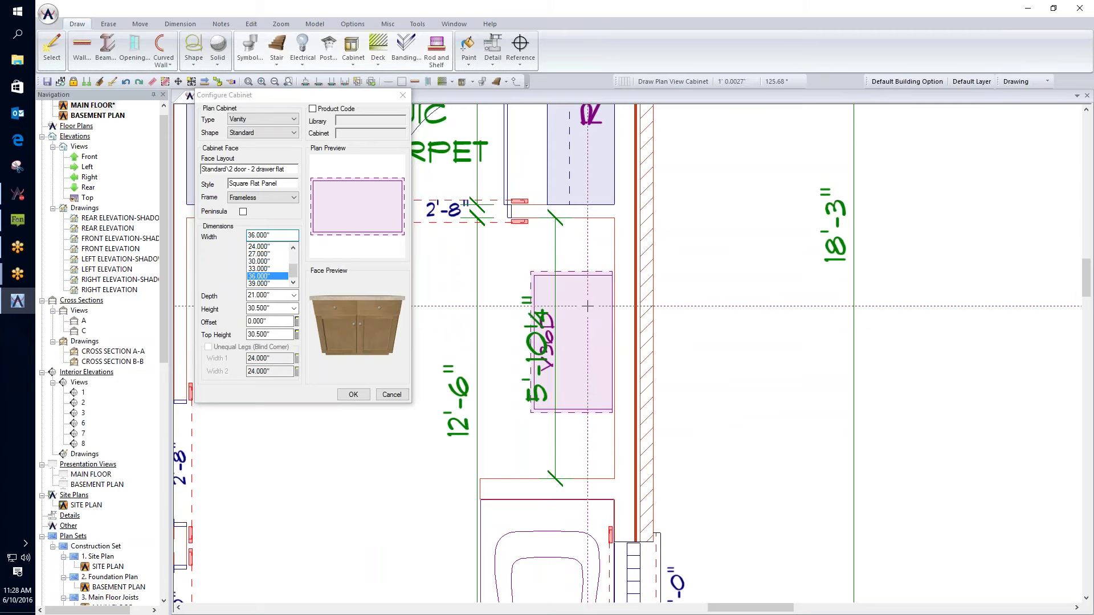
drag(593, 313, 593, 323)
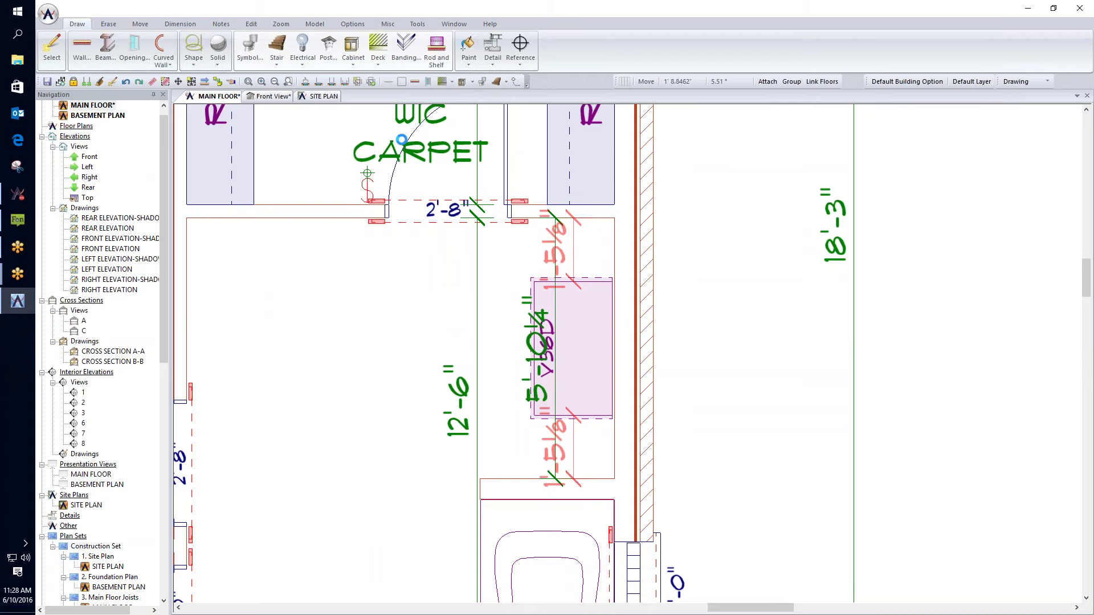
- Fill the gaps on both sides of the 36" vanity with vanity cabinets set to 18" wide, using Auto Cabinet to fit the space
click(353, 50)
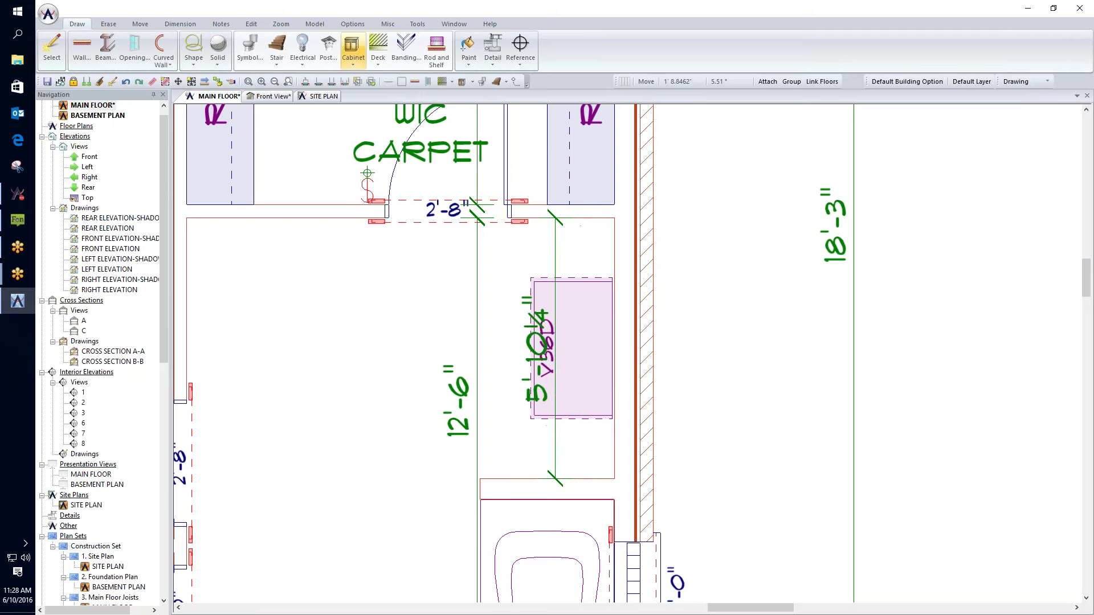
click(351, 55)
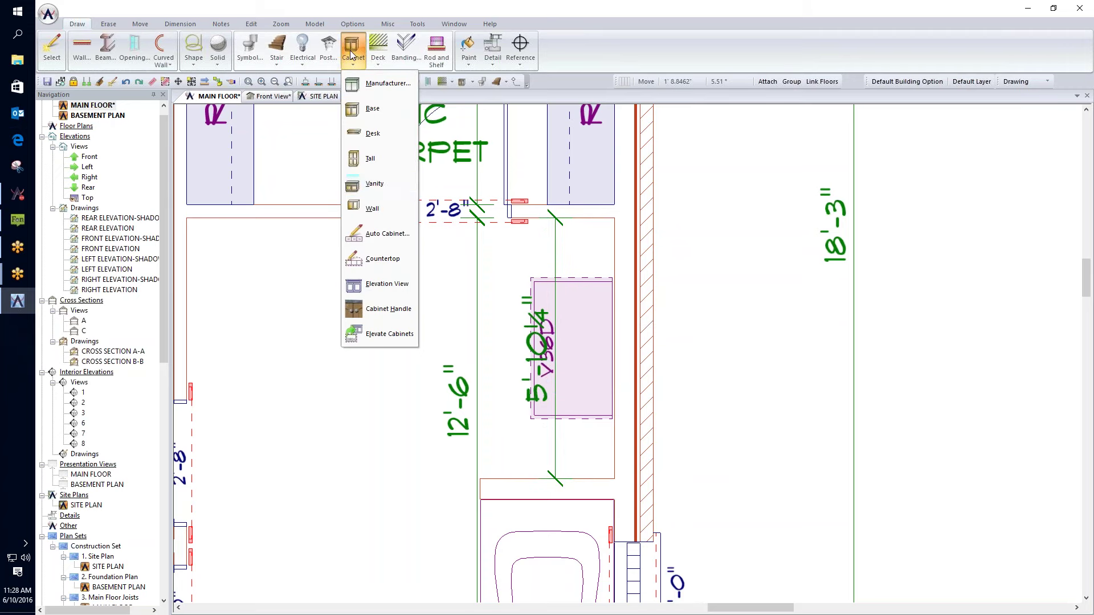
click(382, 187)
drag(511, 207, 293, 138)
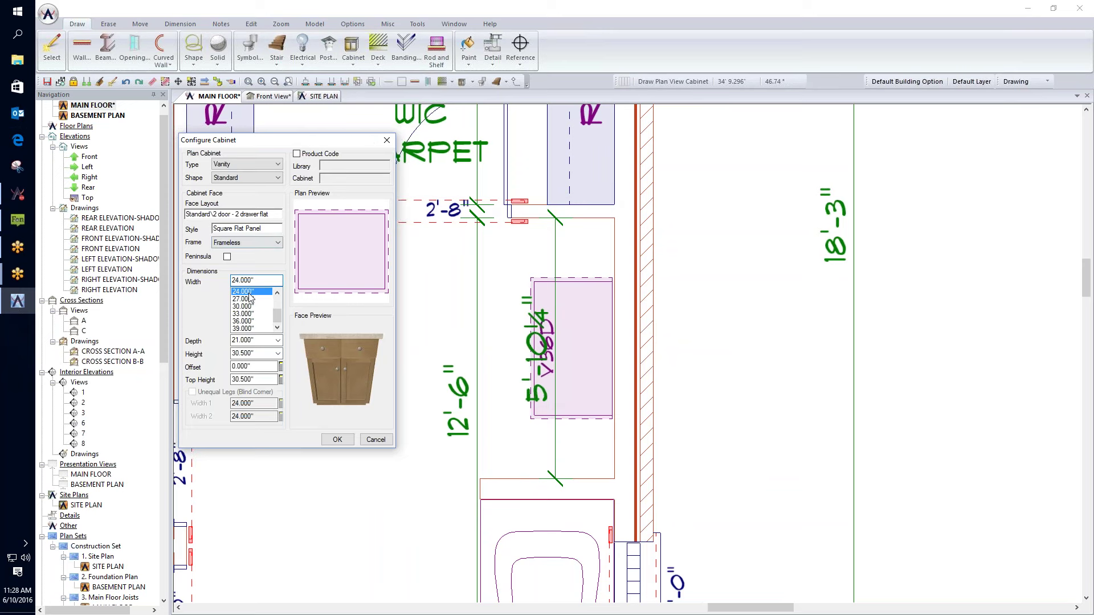
scroll(249, 296, up, 2)
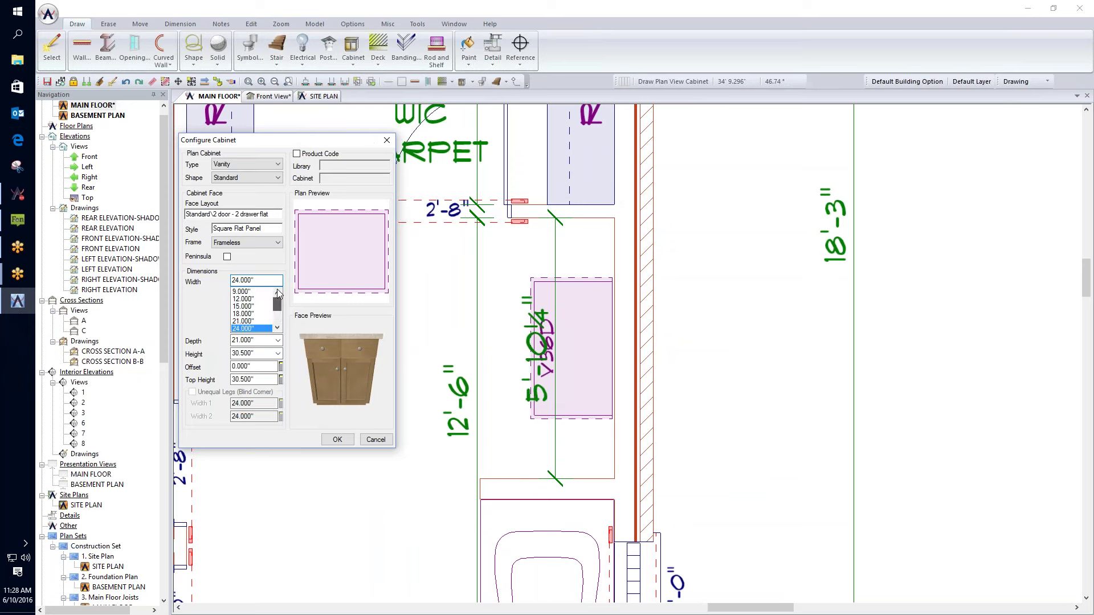
click(244, 314)
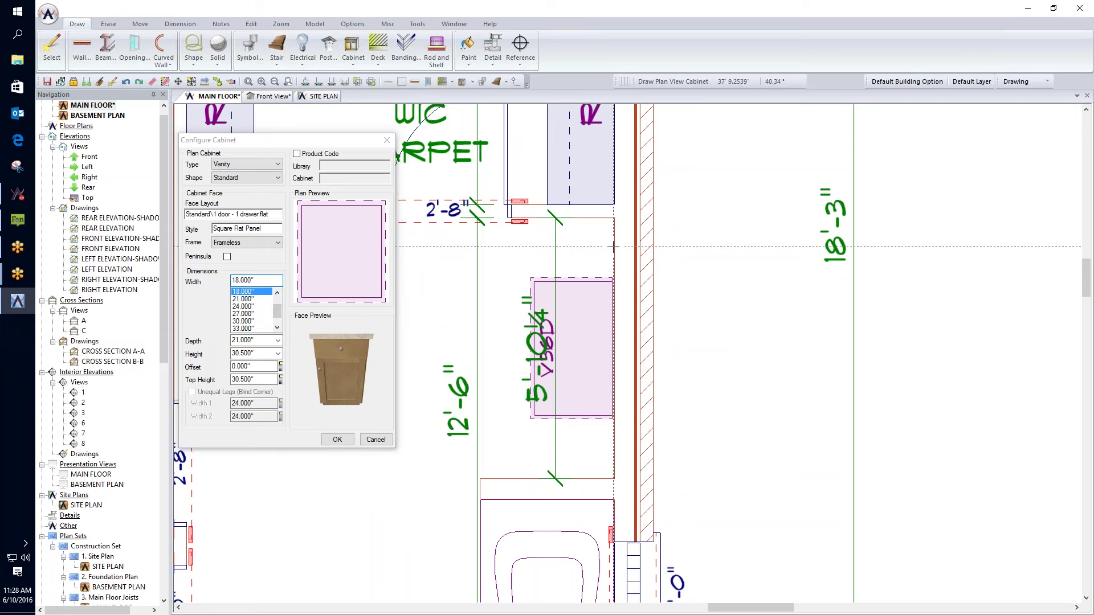
click(577, 242)
click(591, 355)
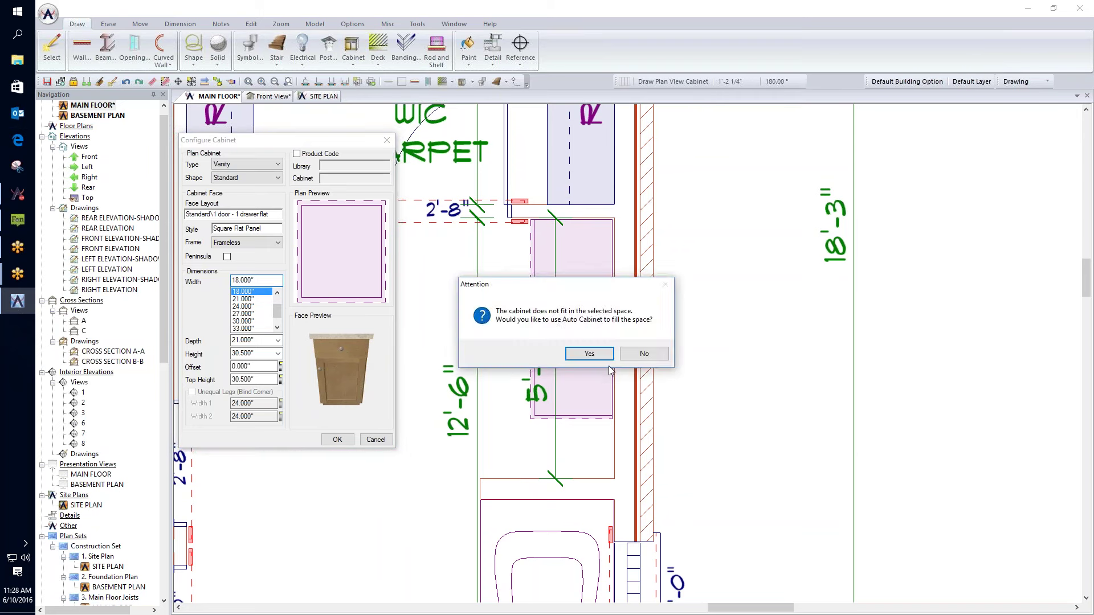
click(592, 354)
click(326, 441)
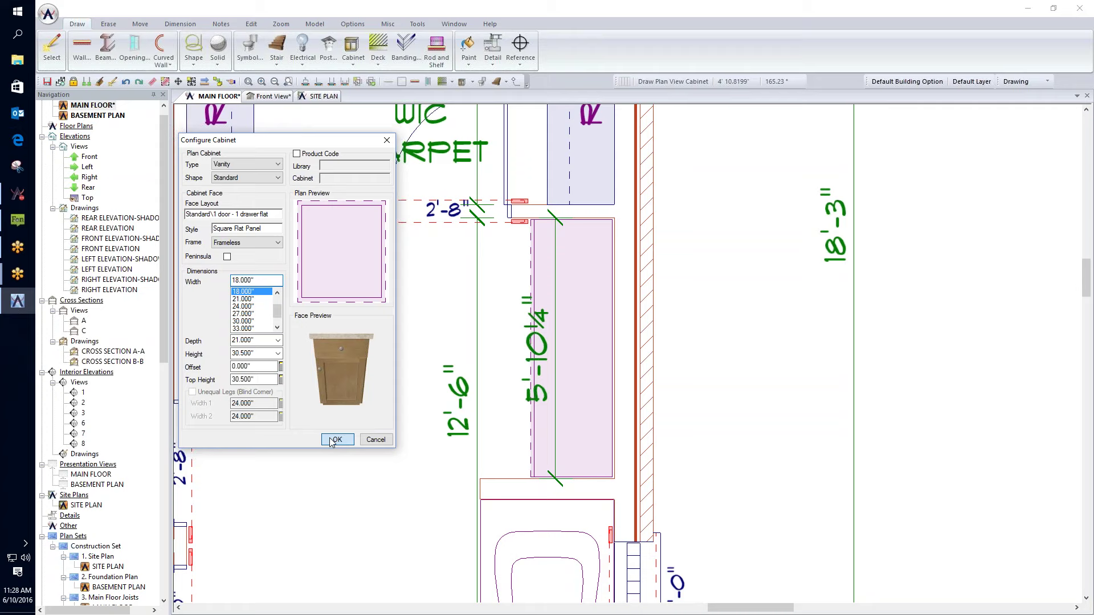
- Place a matching oval sink in the new vanity's centre cabinet and a faucet behind it on the exterior wall side
scroll(458, 406, down, 3)
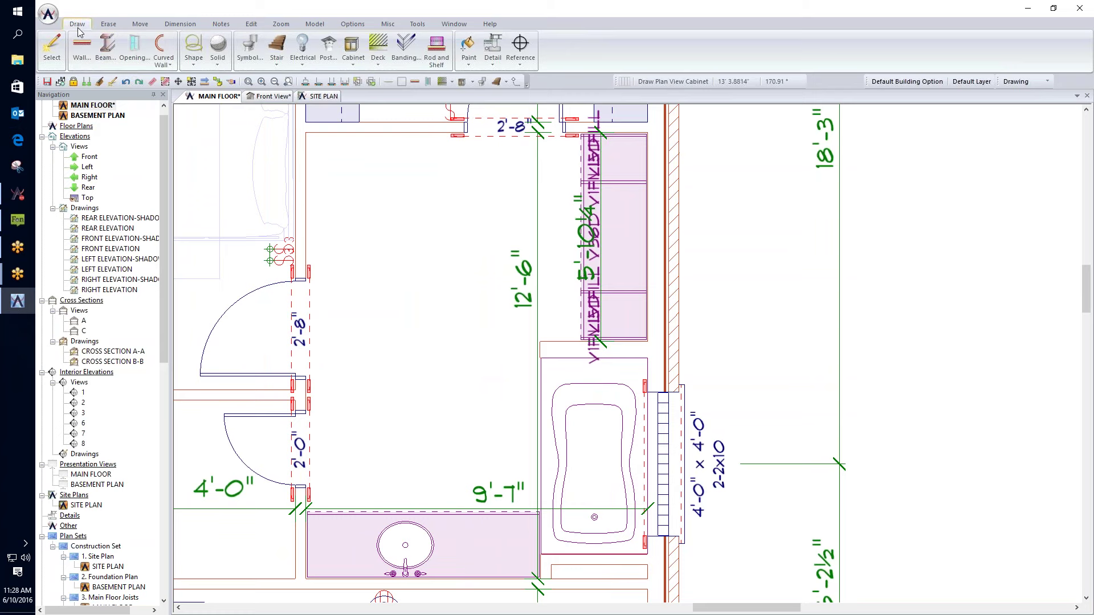
click(52, 48)
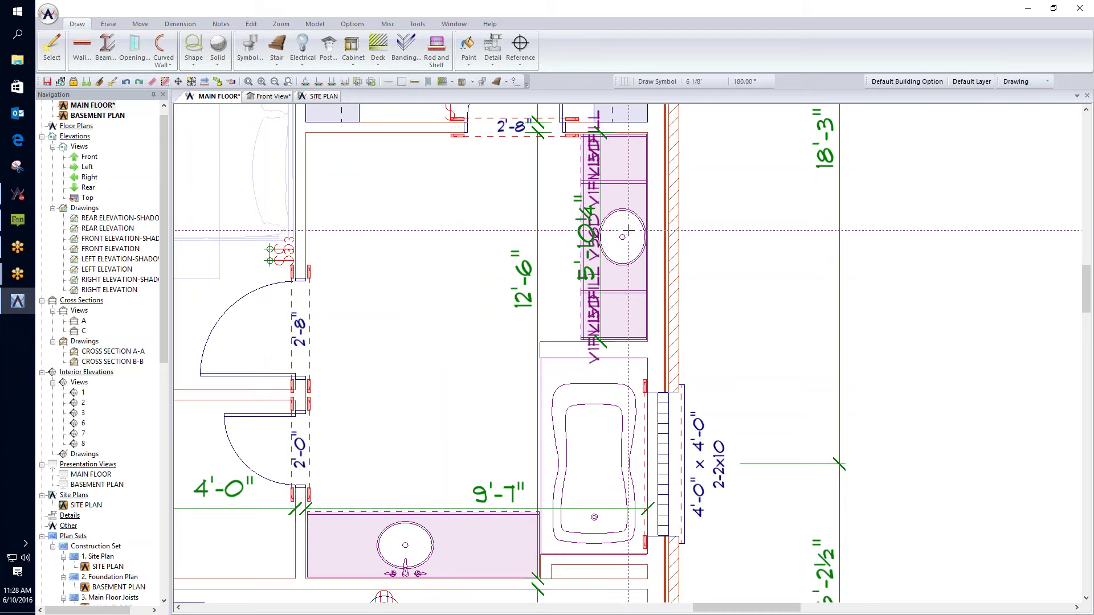
drag(626, 231, 615, 233)
click(51, 50)
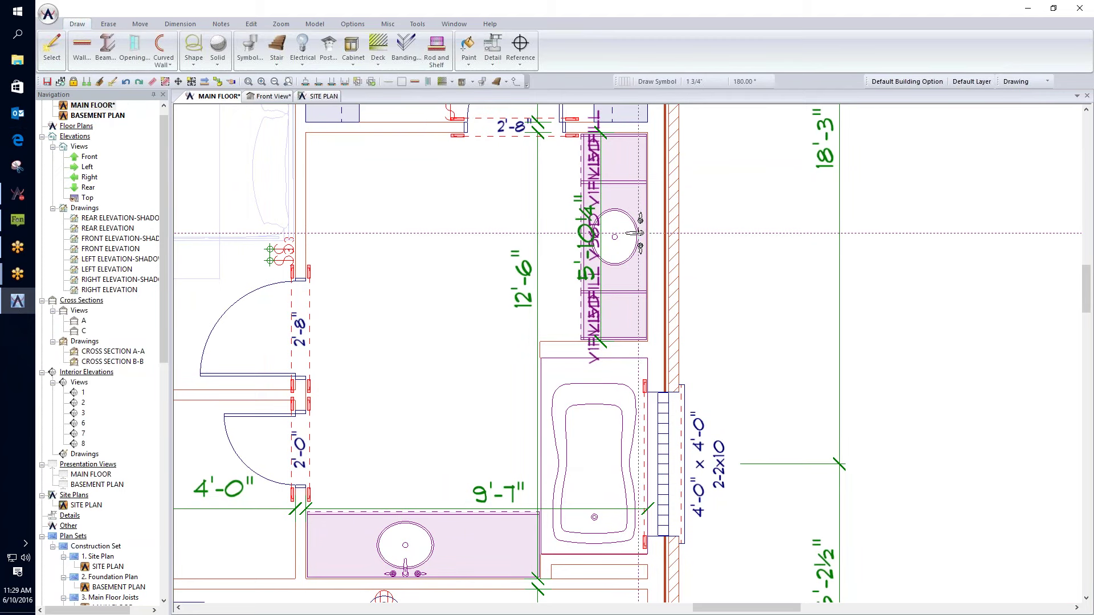
click(638, 233)
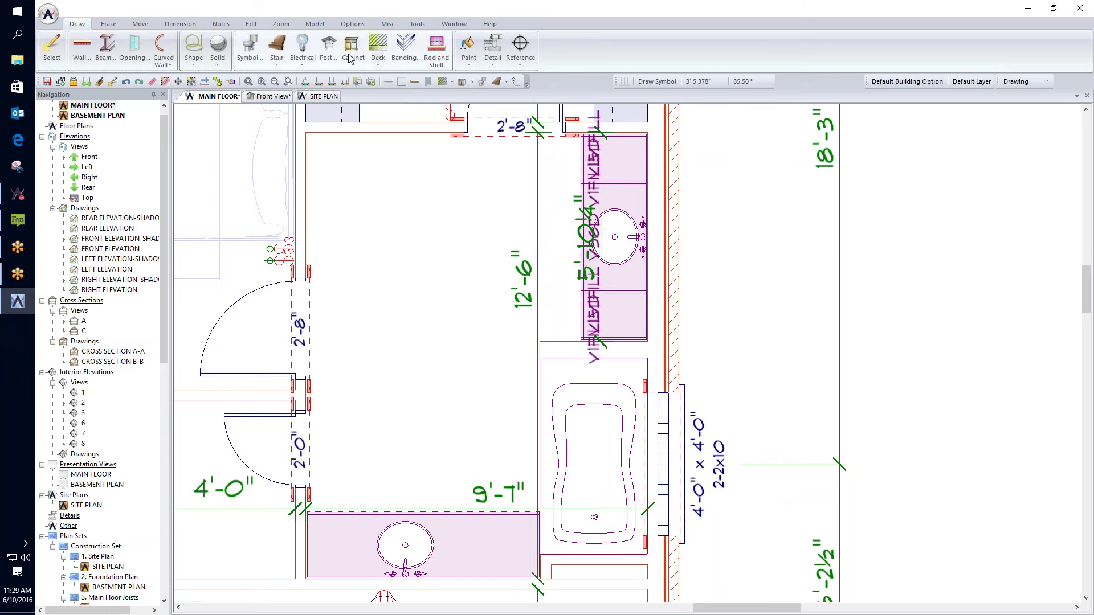
- In the 3D front view, edit the first vanity's sink cabinet and set its cabinet run finish to Painted
click(271, 96)
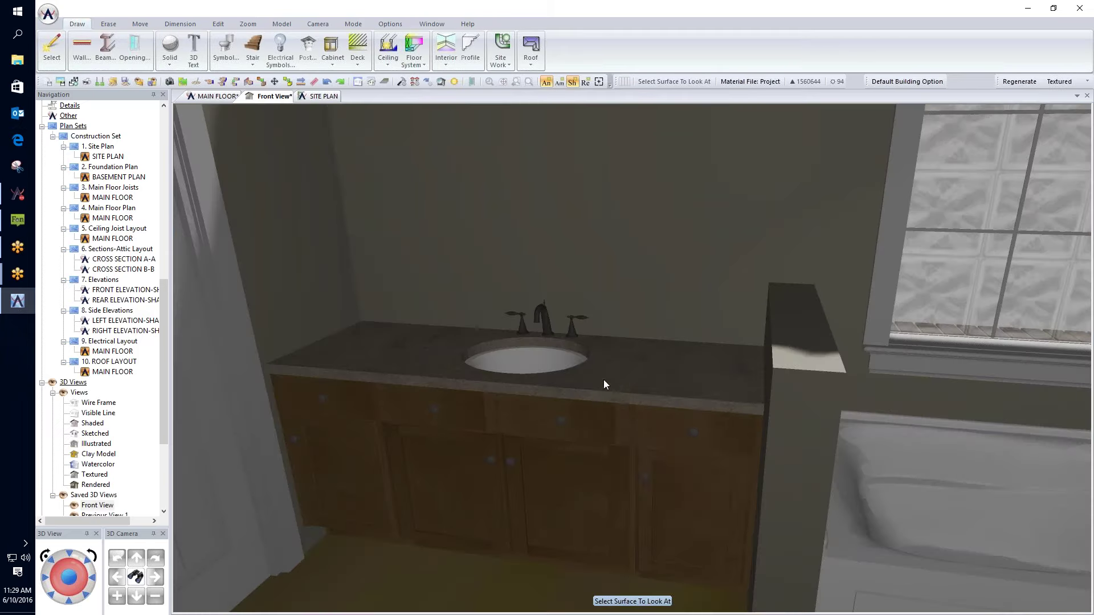
right_click(598, 393)
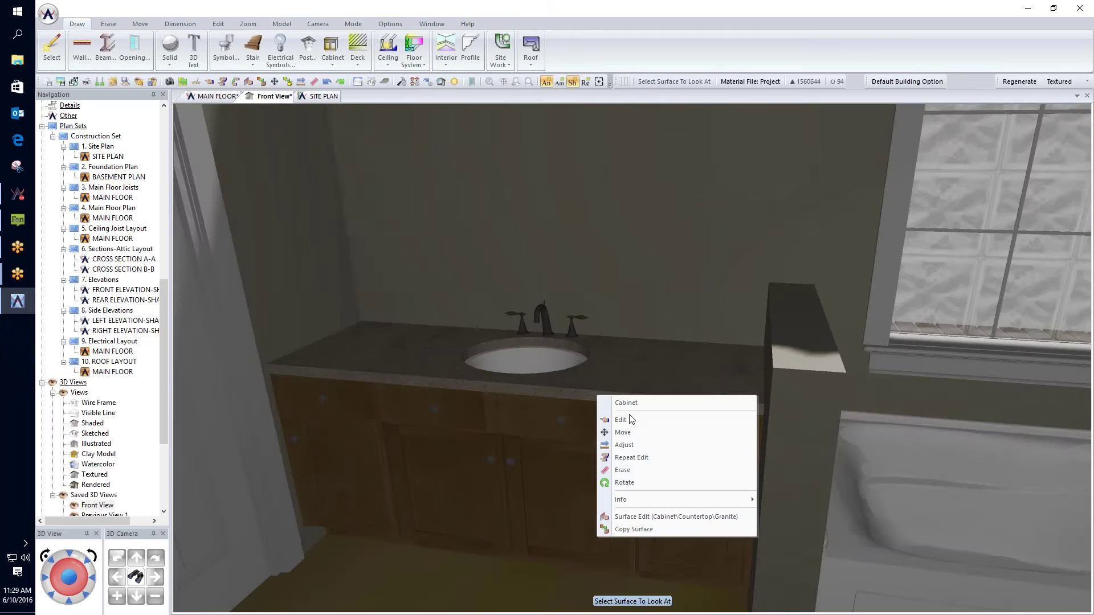
click(599, 408)
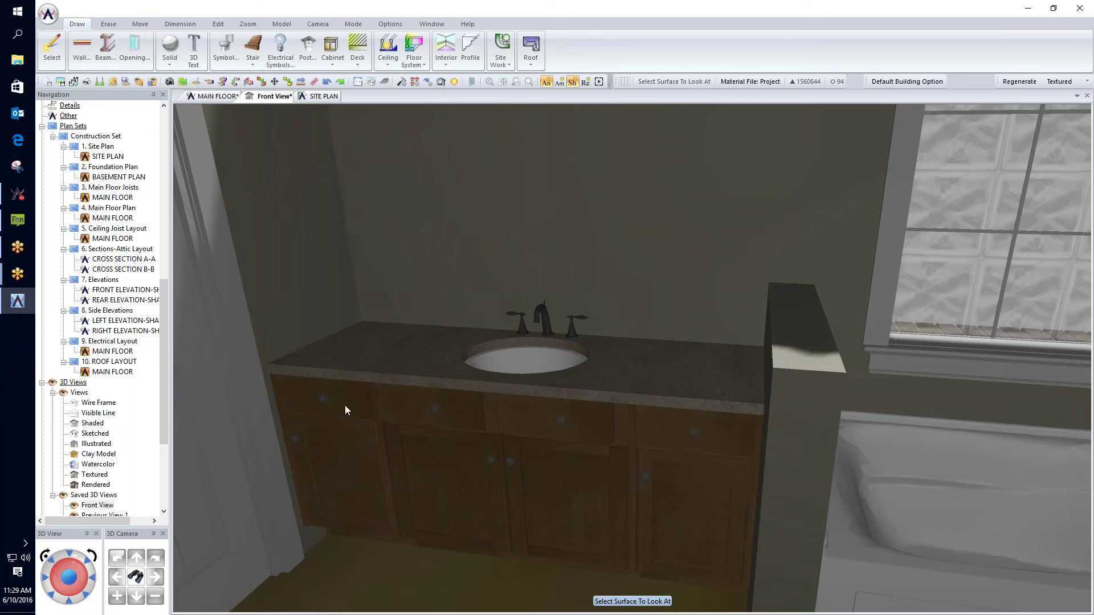
right_click(398, 429)
click(426, 452)
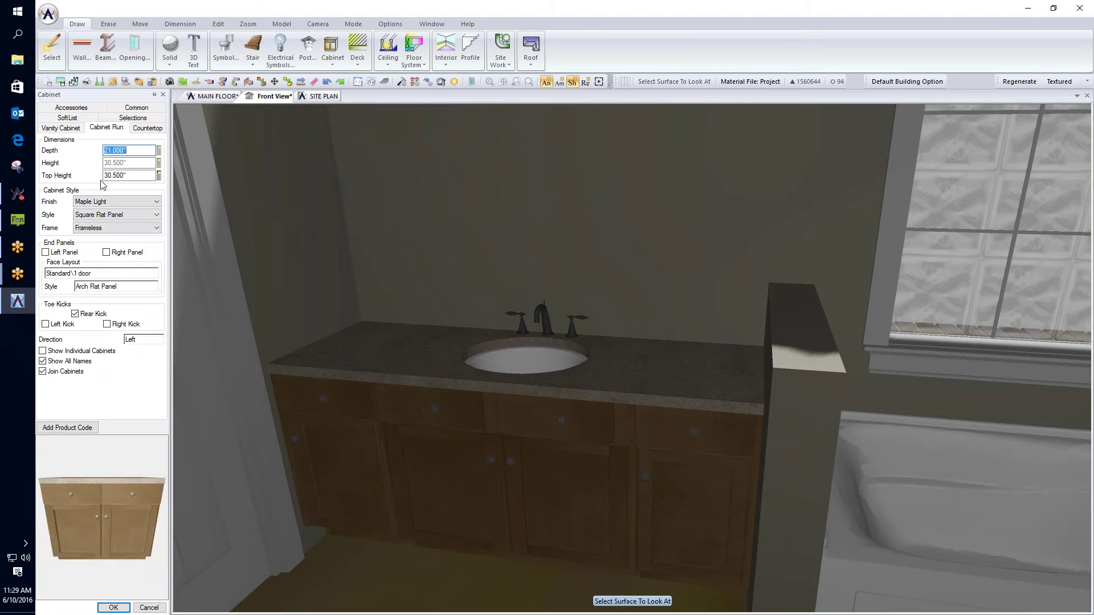
click(114, 203)
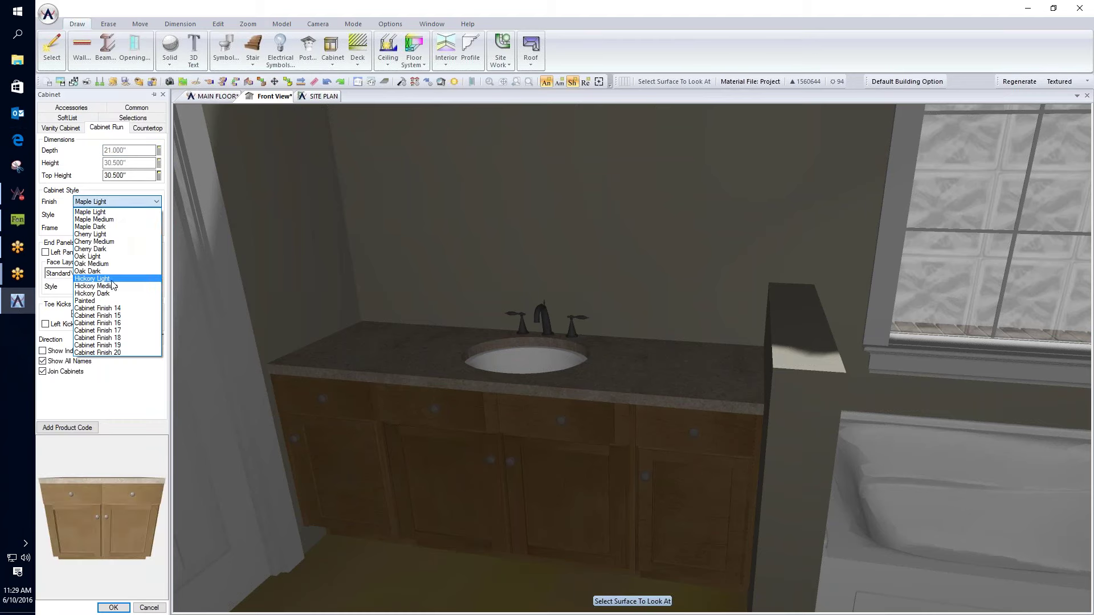
click(114, 302)
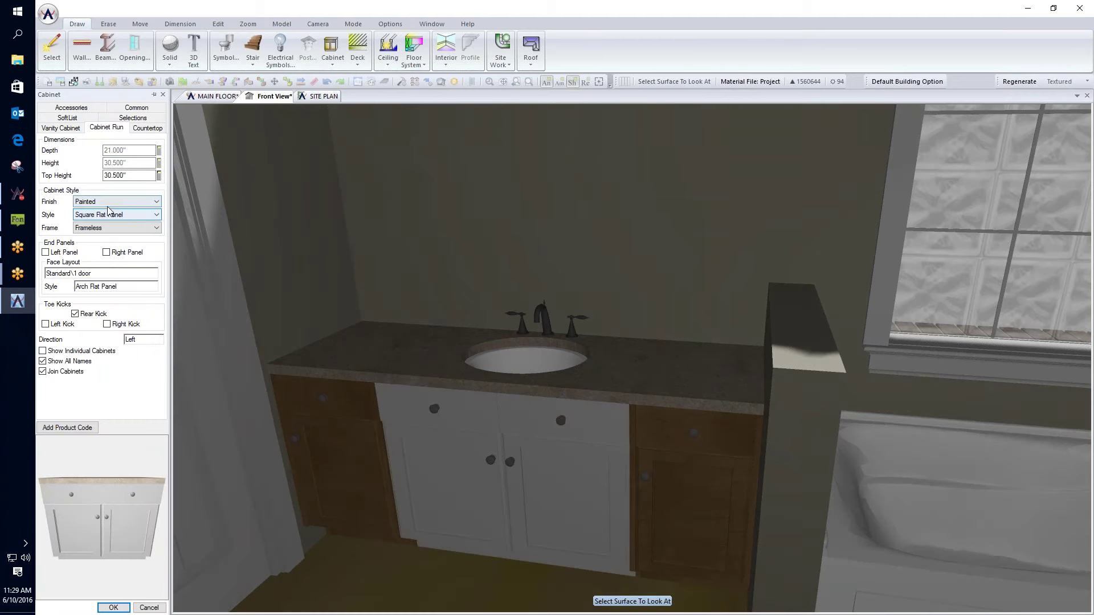
- Set the first vanity's countertop finish to DuPont - Corian and close the cabinet edit
click(147, 127)
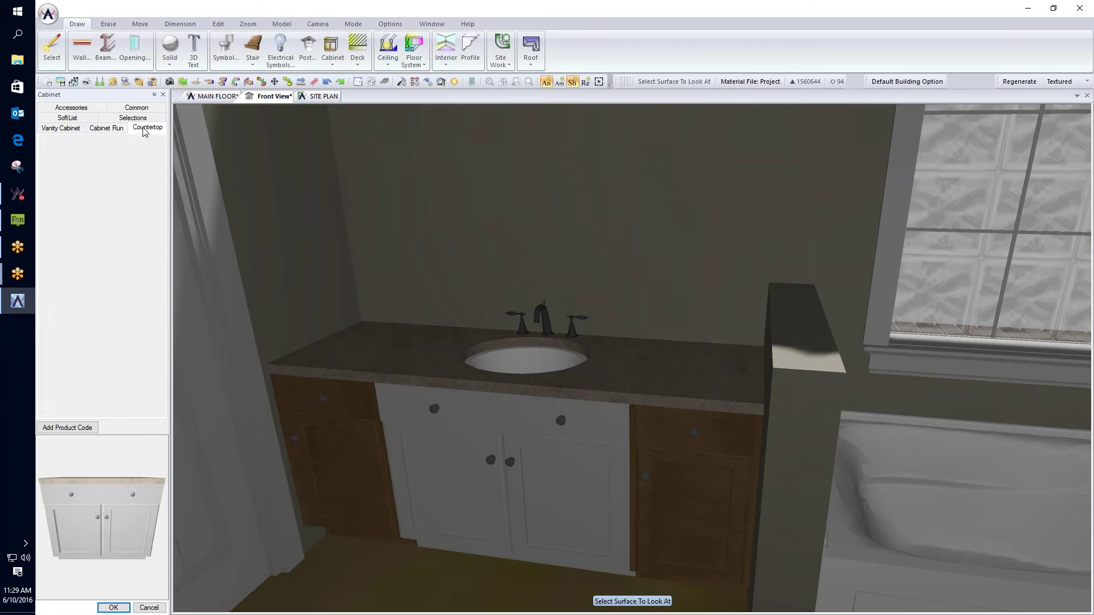
click(91, 160)
click(89, 178)
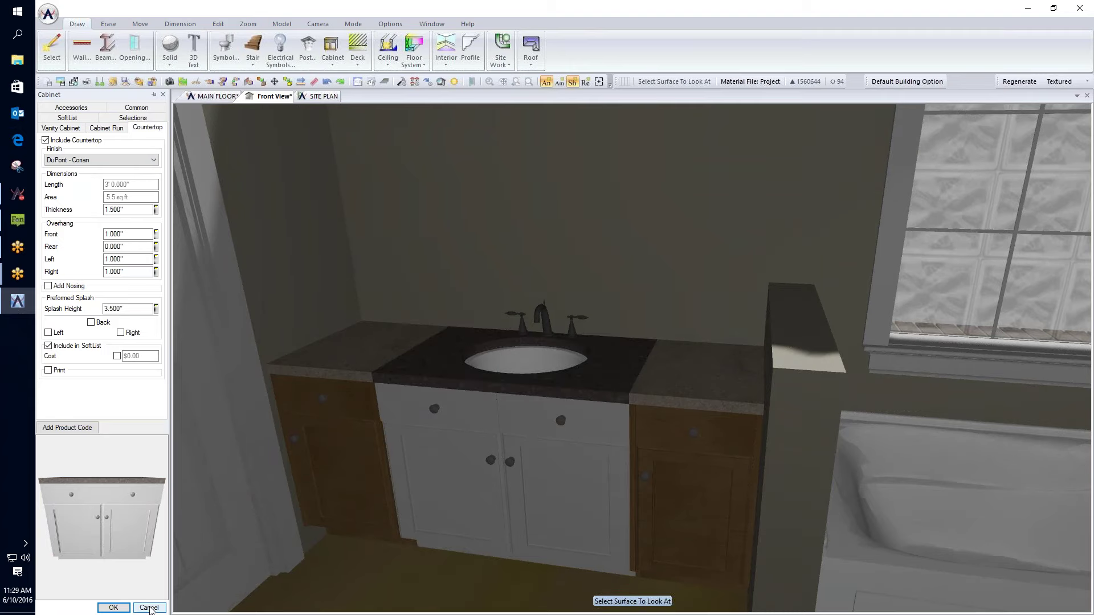
click(114, 608)
- On the main floor plan, edit the second vanity and set its cabinet run finish to Painted
click(216, 97)
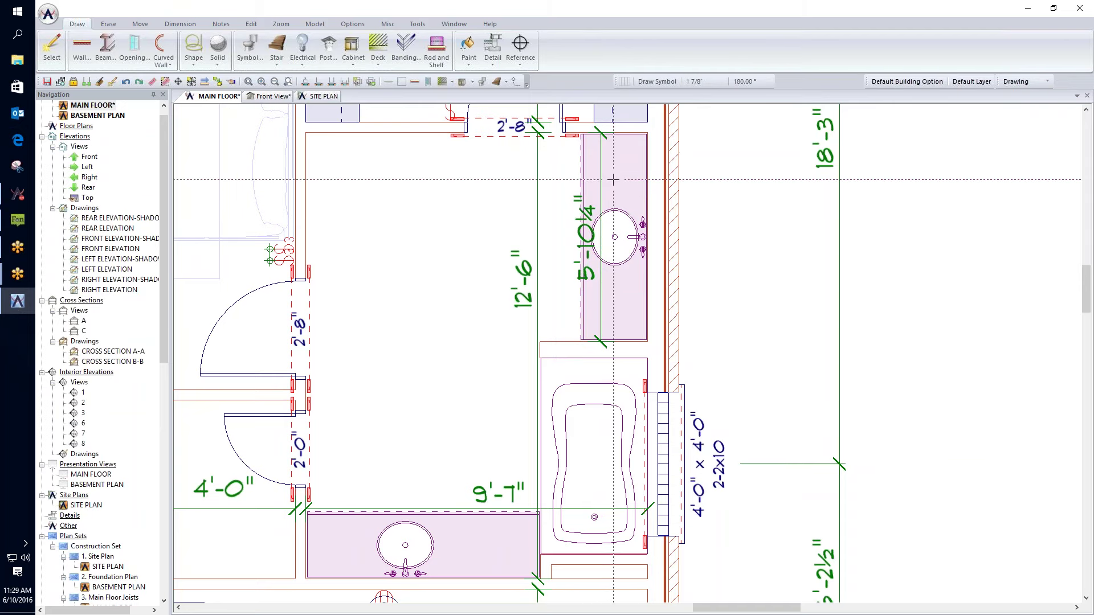
right_click(636, 186)
click(661, 206)
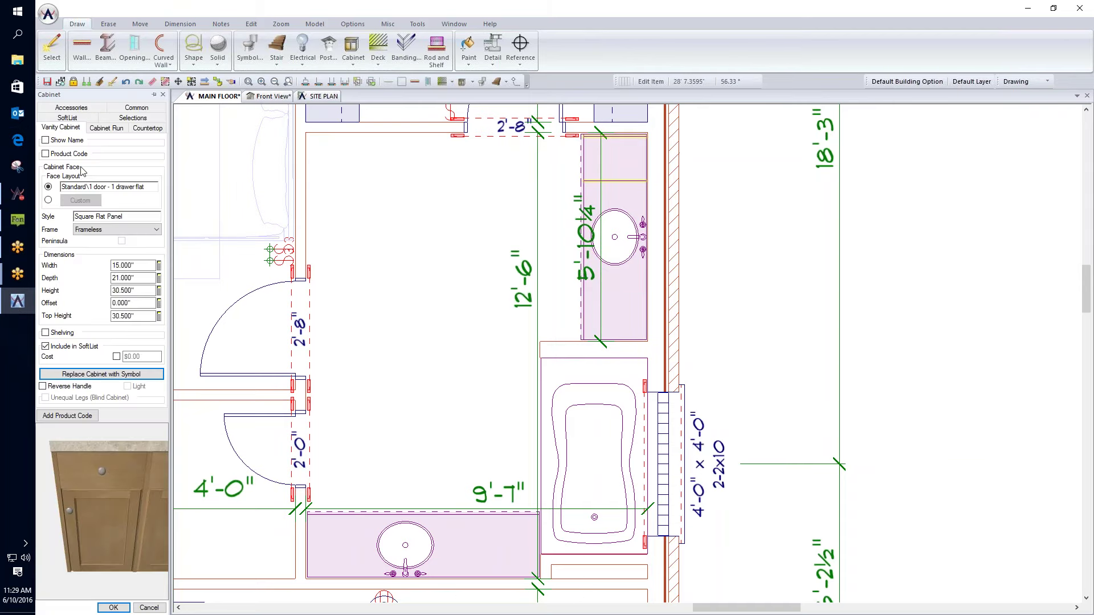
click(106, 128)
click(113, 201)
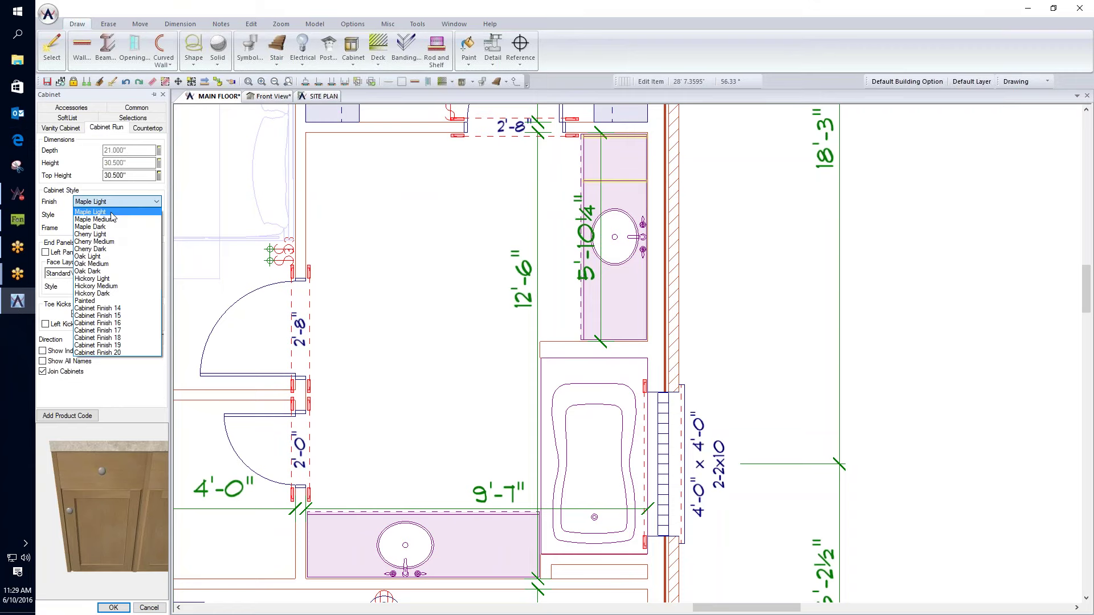
click(105, 301)
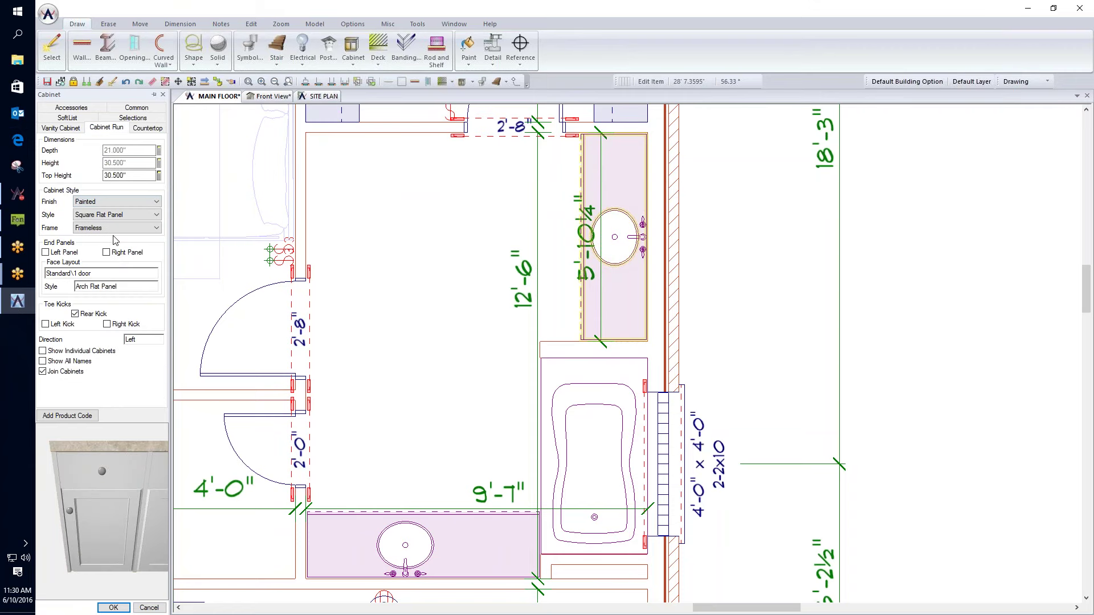
drag(104, 453, 94, 429)
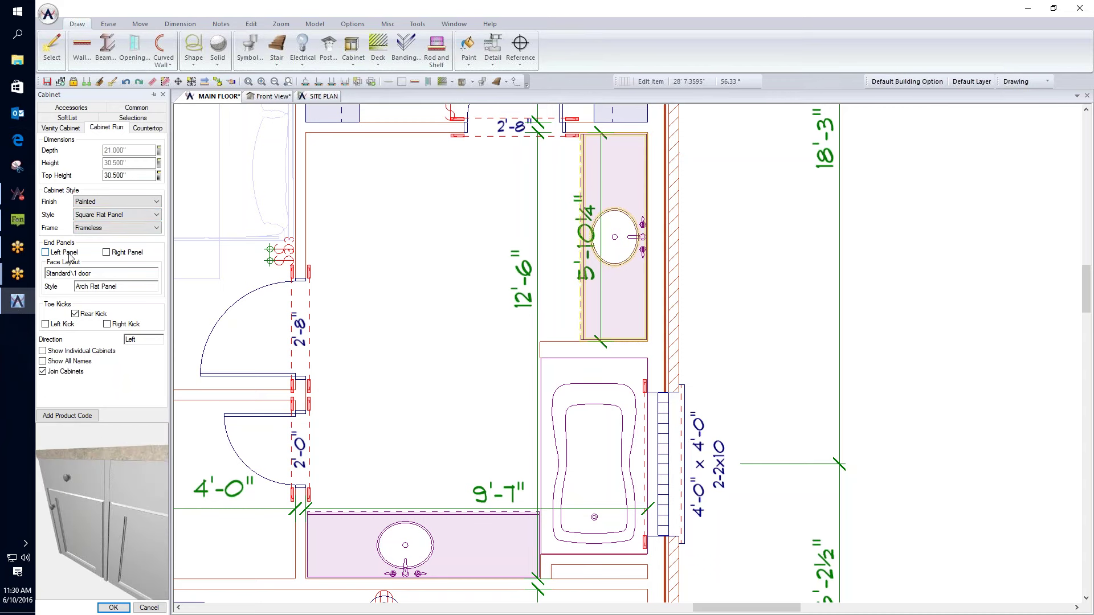
- Set the second vanity's countertop finish to DuPont - Corian
click(145, 129)
click(94, 163)
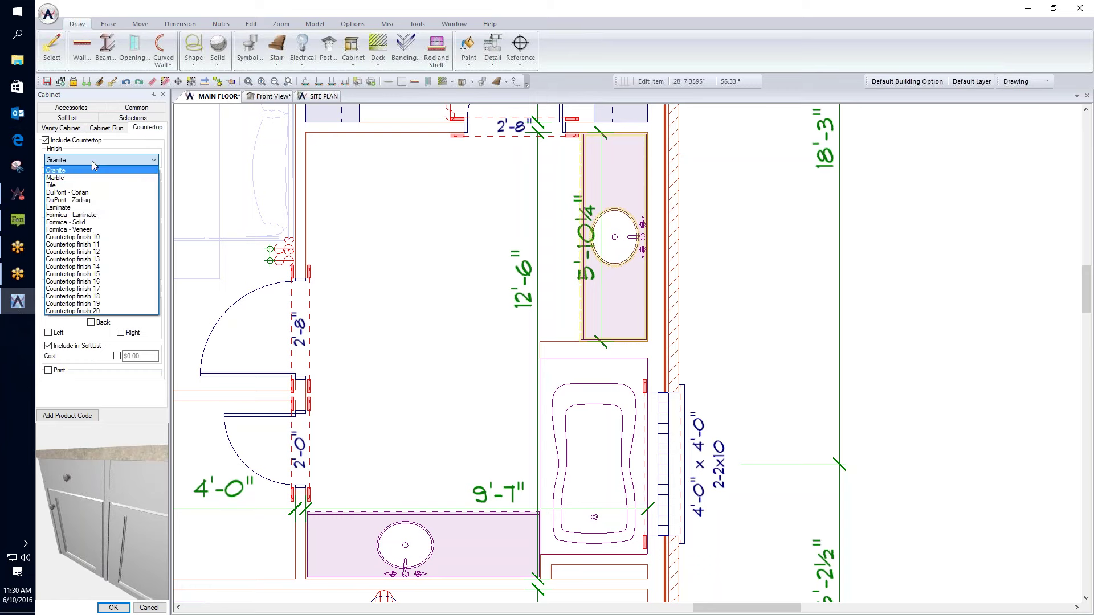
click(89, 201)
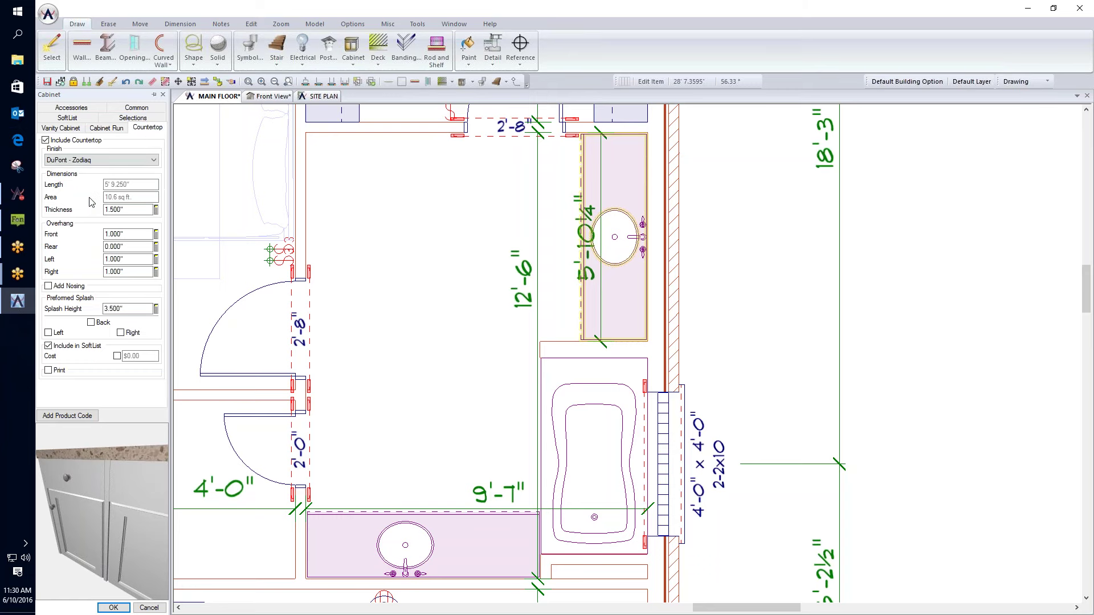
scroll(98, 174, up, 1)
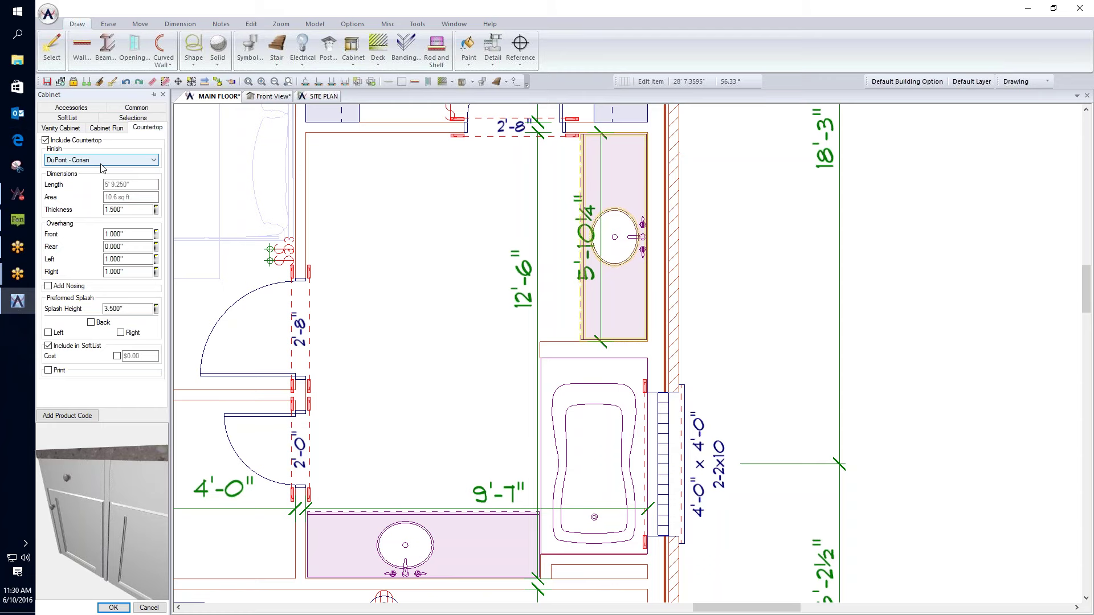
- Add nosing to the second vanity's countertop using the cove dupont profile
click(67, 287)
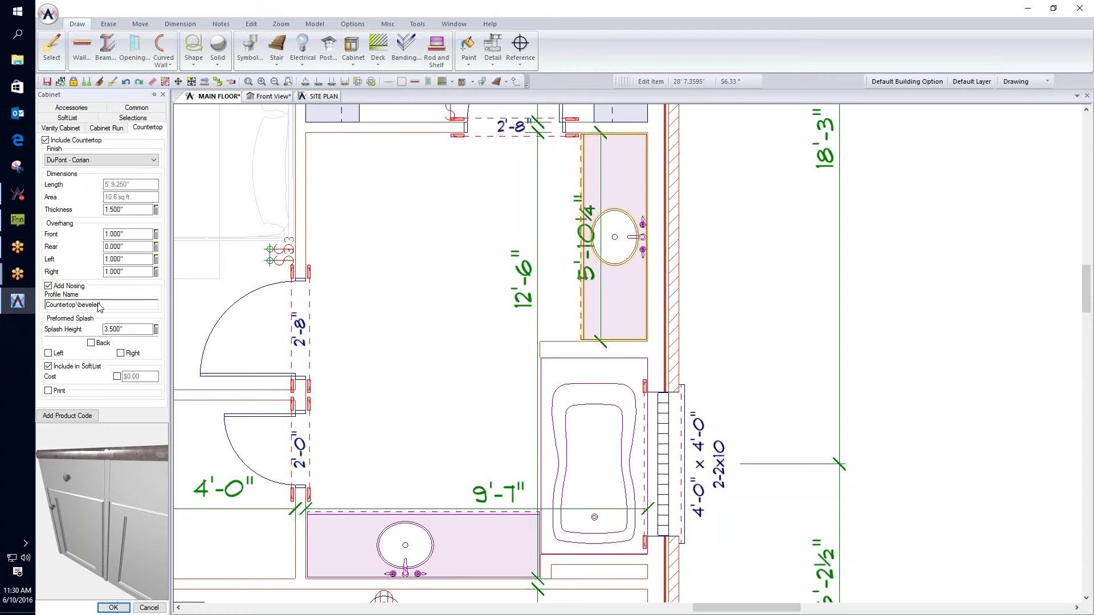
click(71, 305)
click(302, 373)
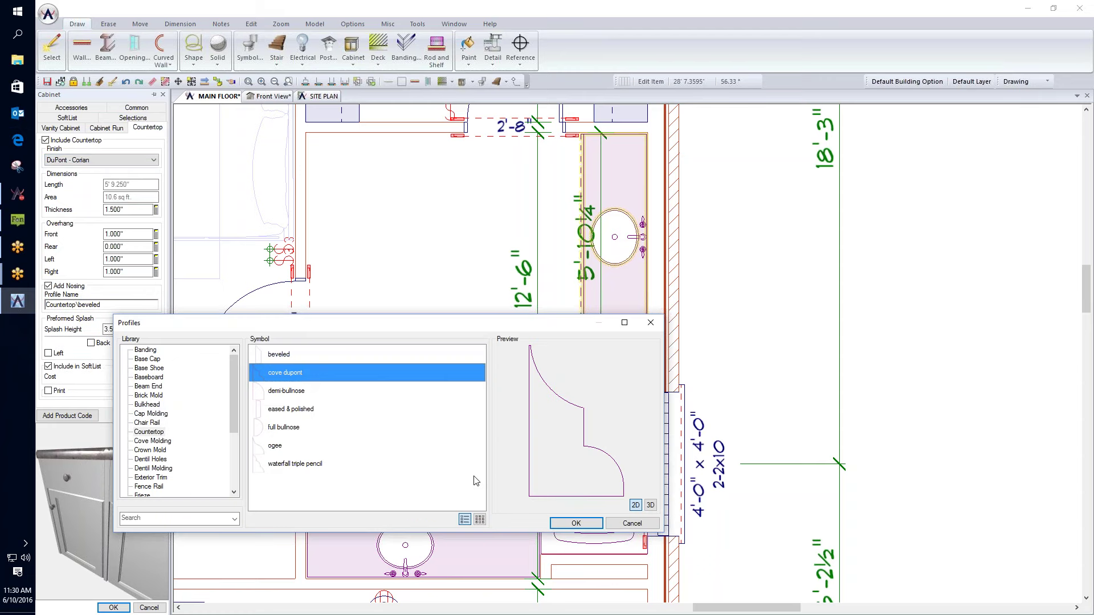
click(577, 525)
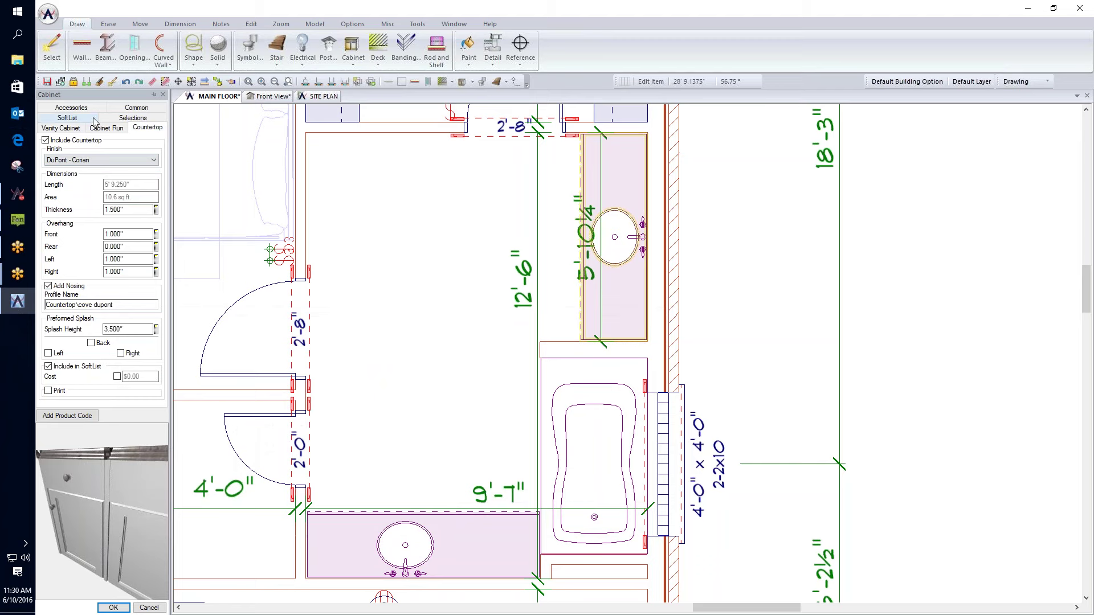
- Change the second vanity's cabinet handles to the pull pipe symbol from the Cabinet Hardware library
click(71, 108)
click(91, 159)
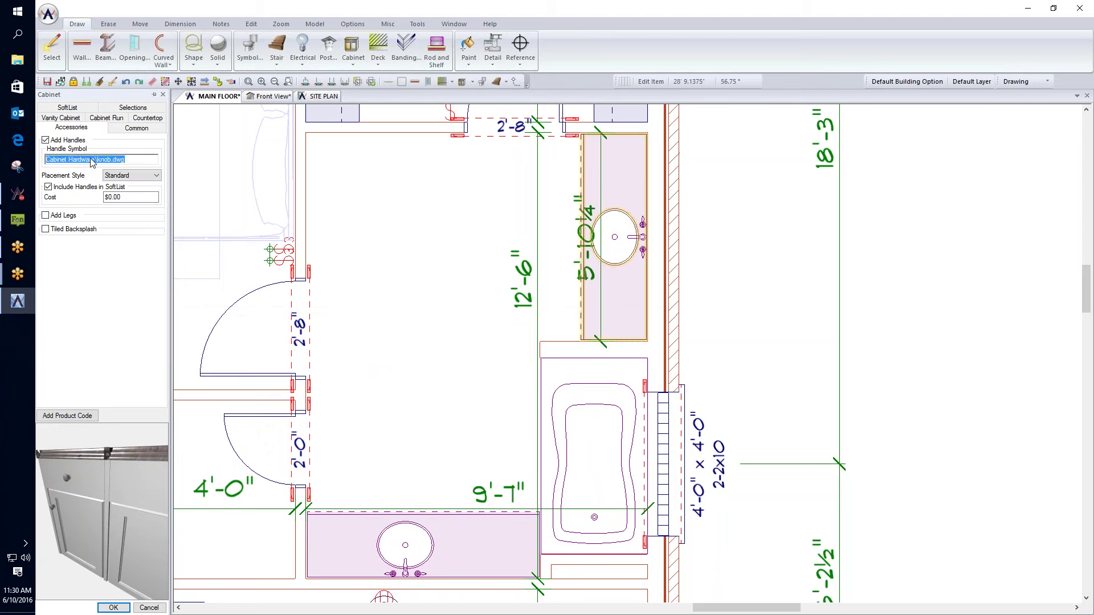
click(334, 341)
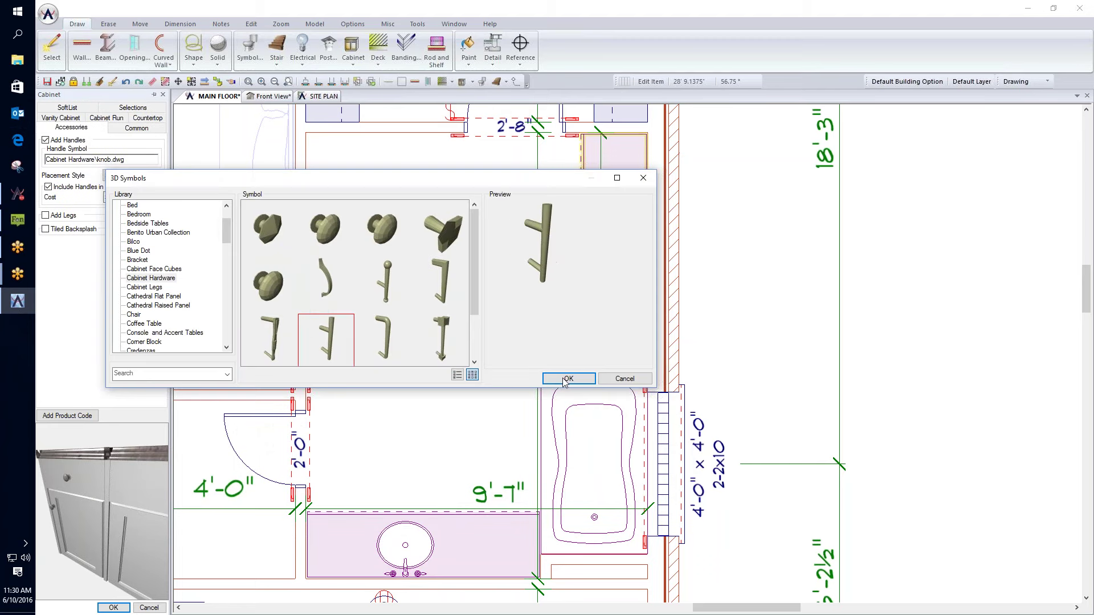
click(567, 379)
- Add legs to the second vanity using the angled symbol from the Cabinet Legs library
click(46, 215)
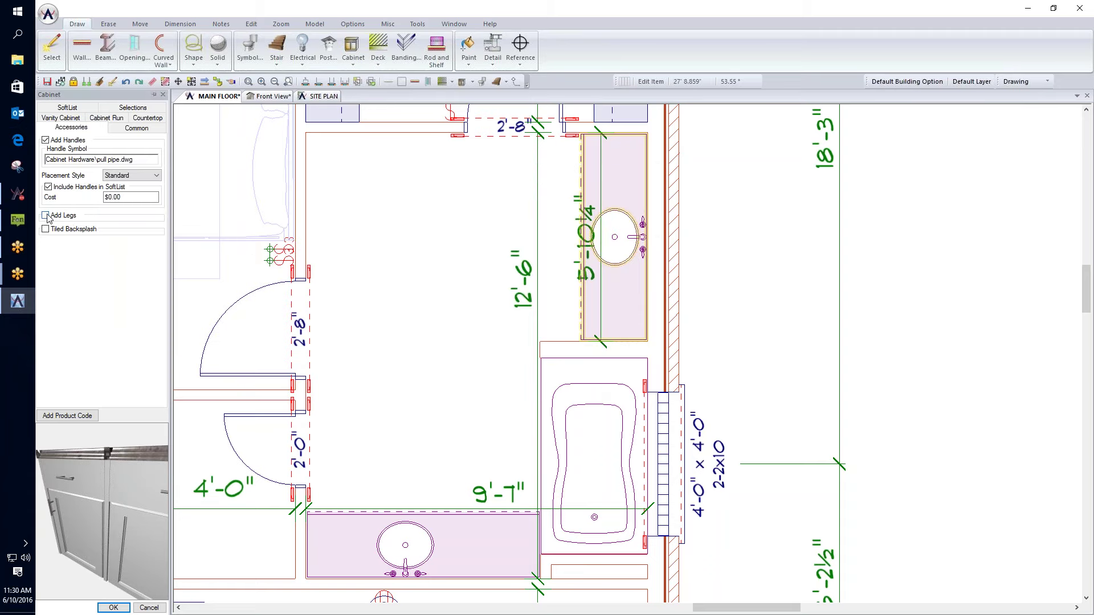
click(86, 235)
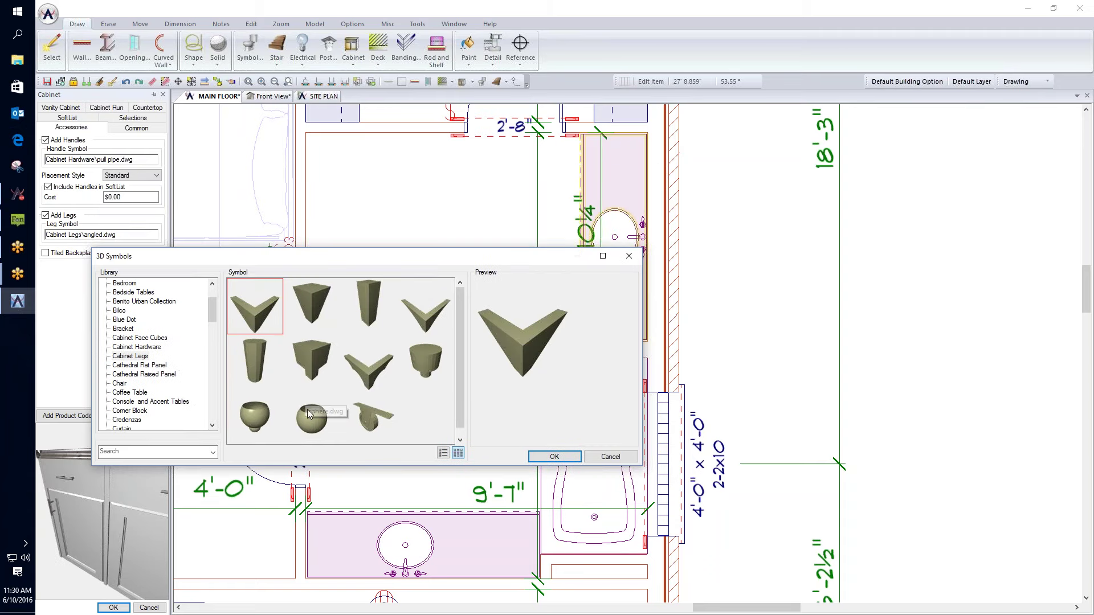
click(554, 457)
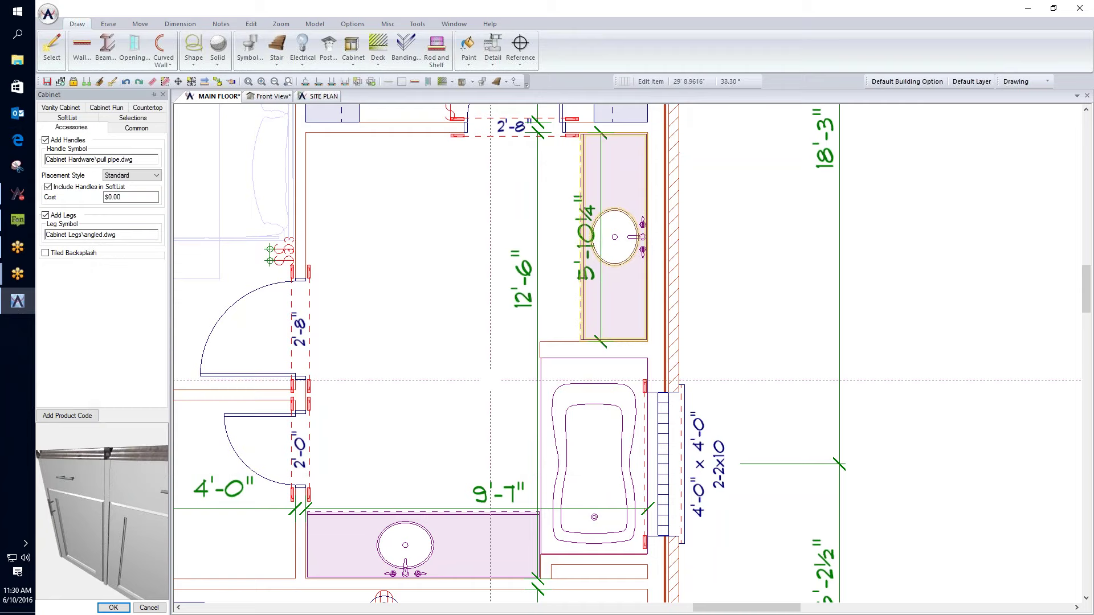
- Apply the second vanity's settings and inspect both vanities and the tub area in the 3D front view
click(114, 608)
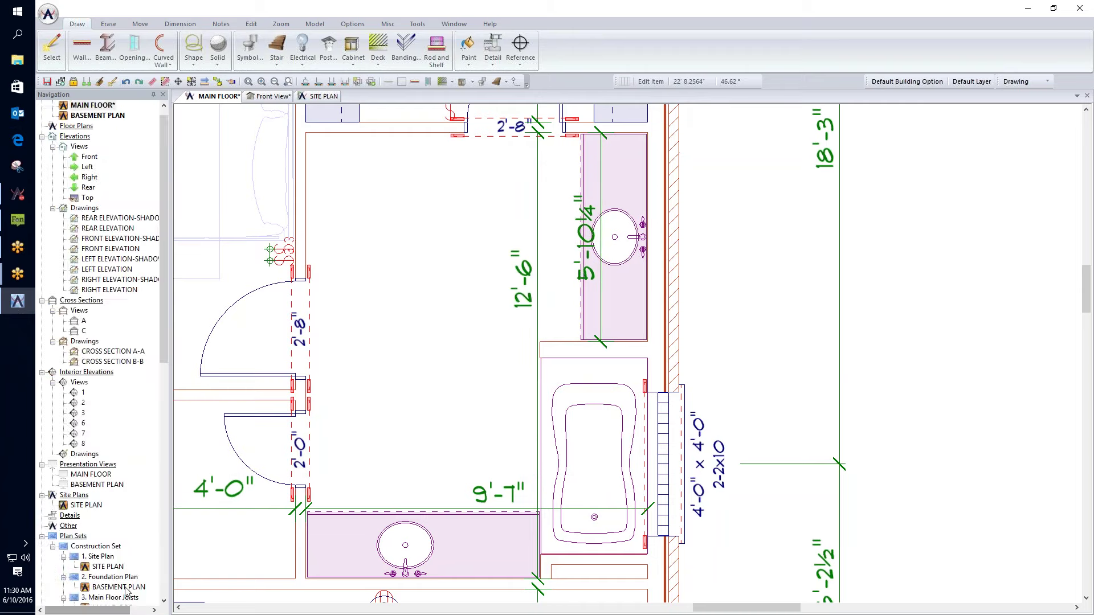
click(273, 96)
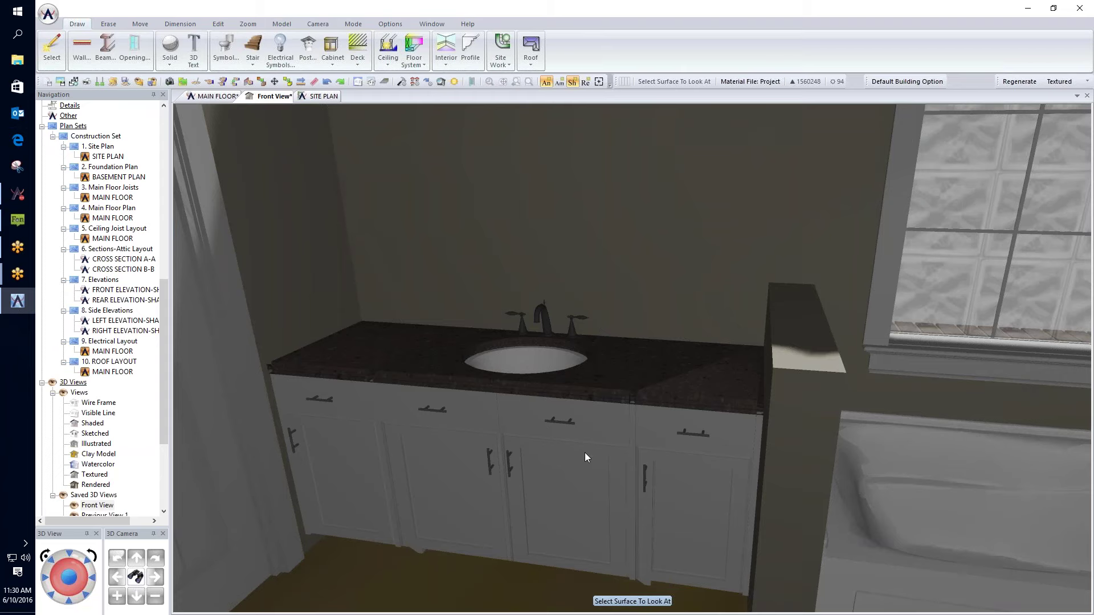
click(598, 437)
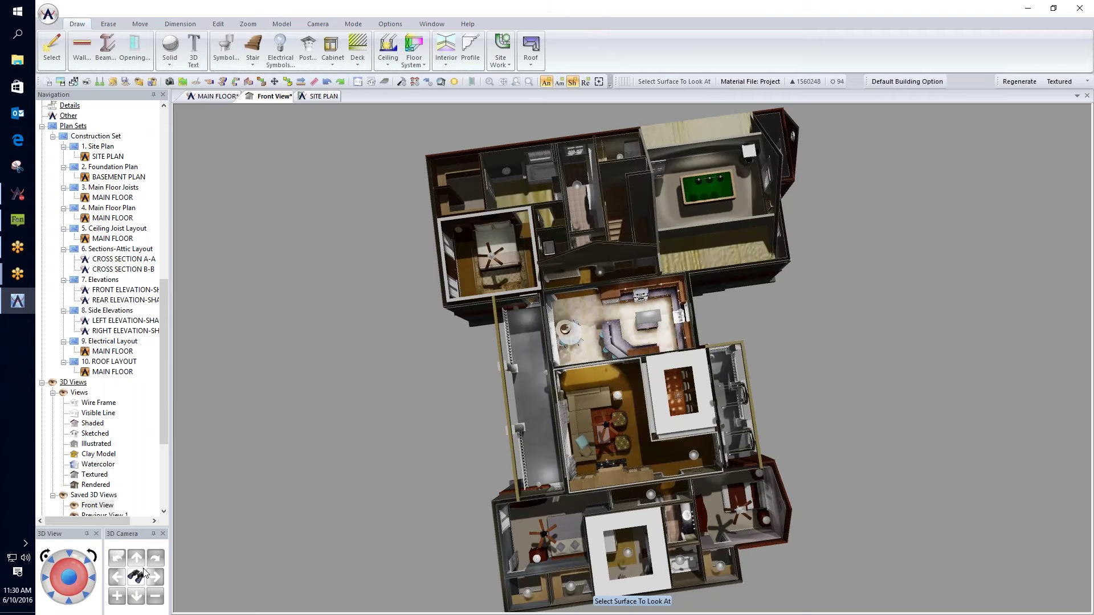
click(525, 223)
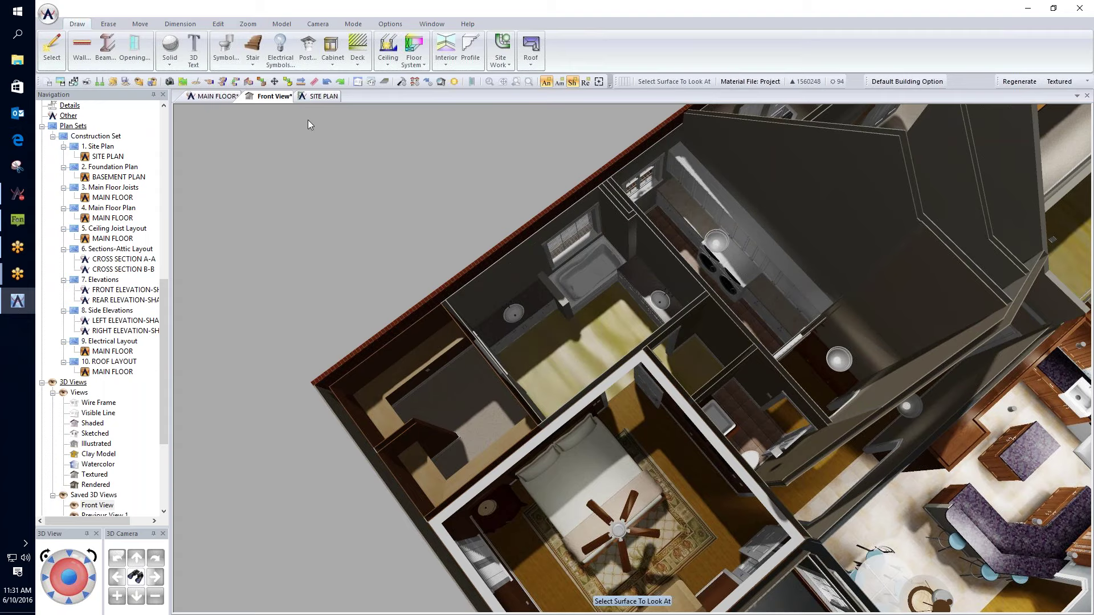
- In the main floor plan, draw a rectangular countertop about 10 inches deep over the half wall between the vanity and the tub
click(217, 97)
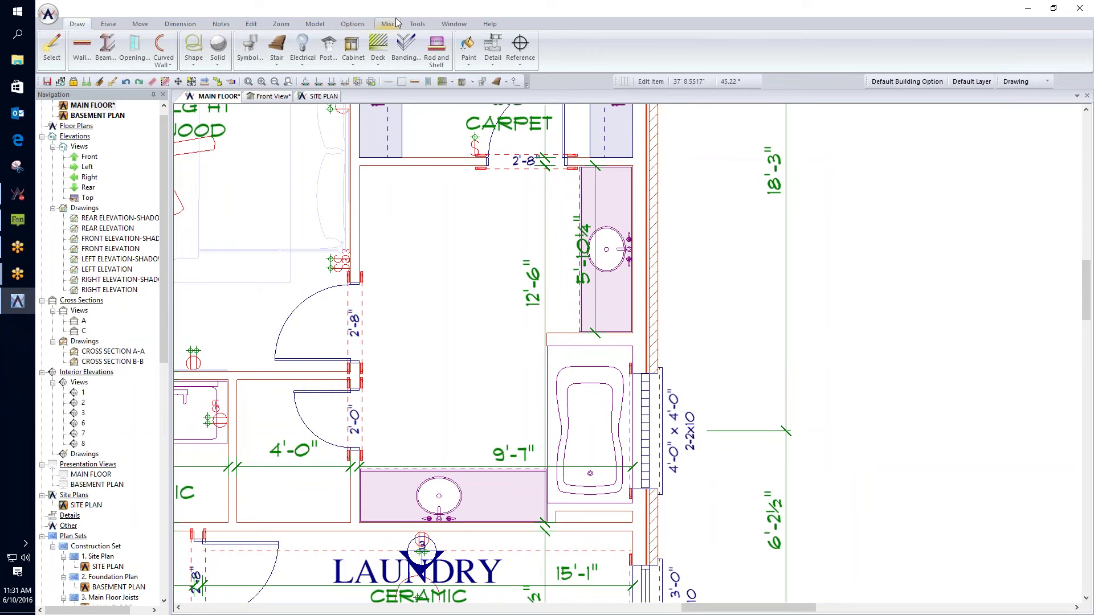
click(358, 55)
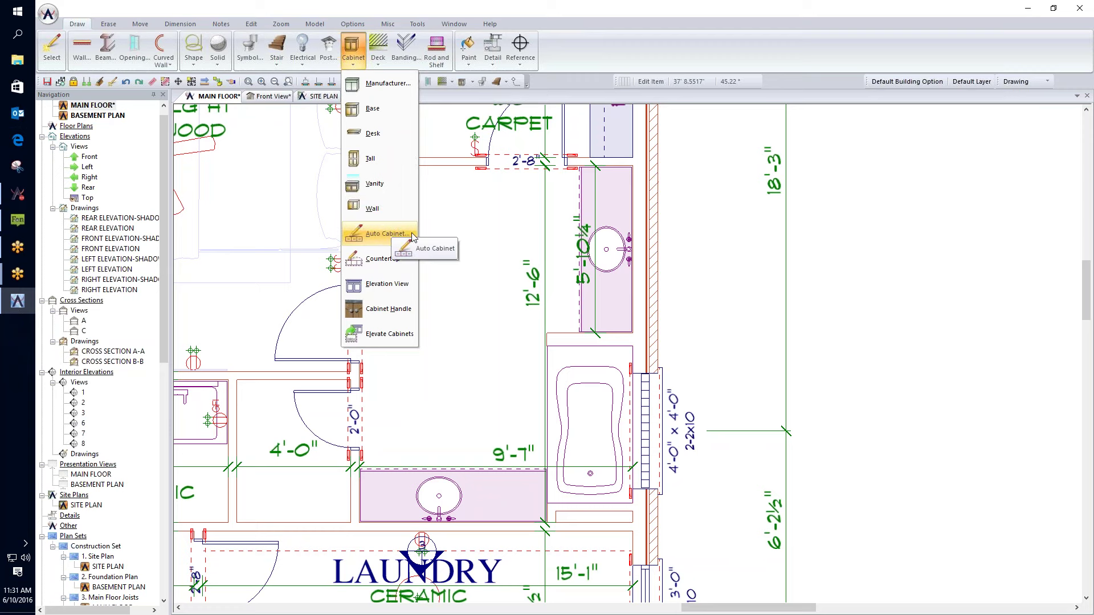
click(383, 259)
scroll(704, 328, up, 4)
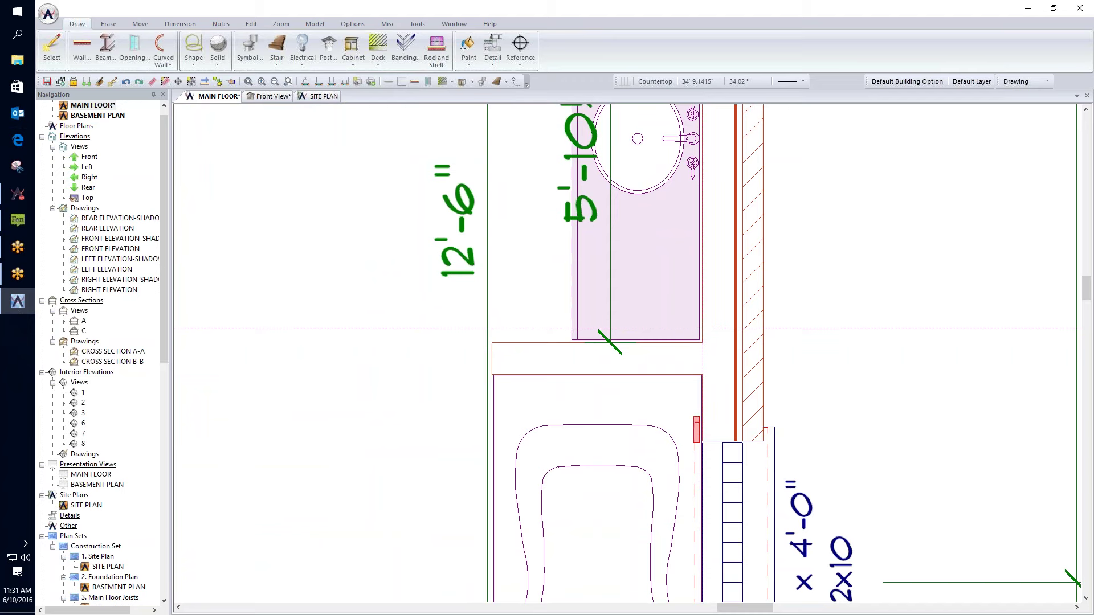
drag(703, 329, 482, 390)
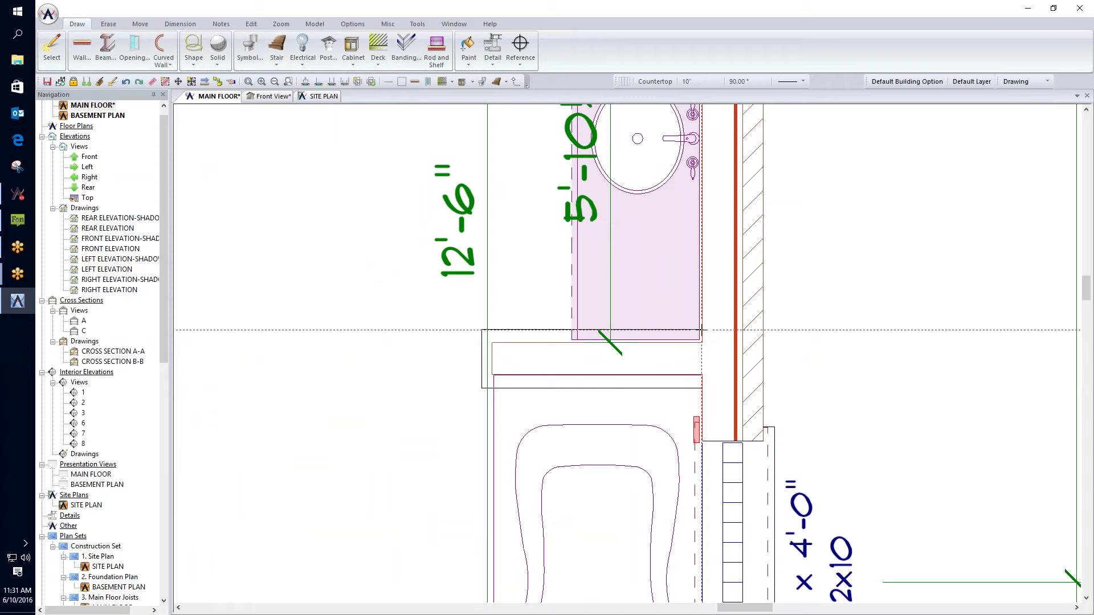
- Set the half-wall countertop's elevation offset to 42 inches and turn off its Cleanup option
right_click(511, 337)
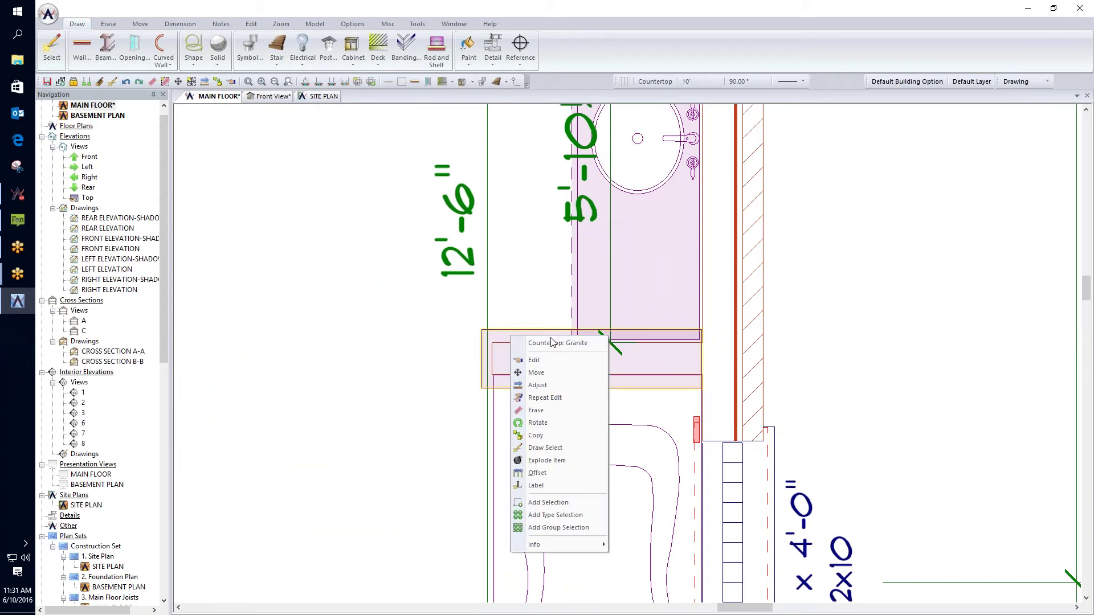
click(556, 360)
click(98, 111)
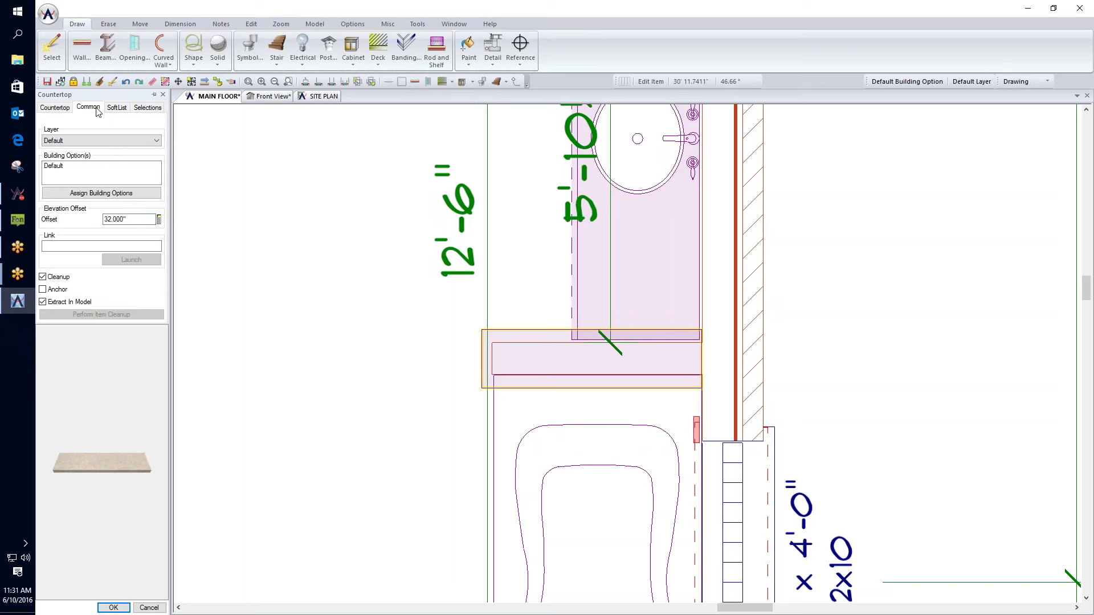
click(140, 224)
text(42)
key(Tab)
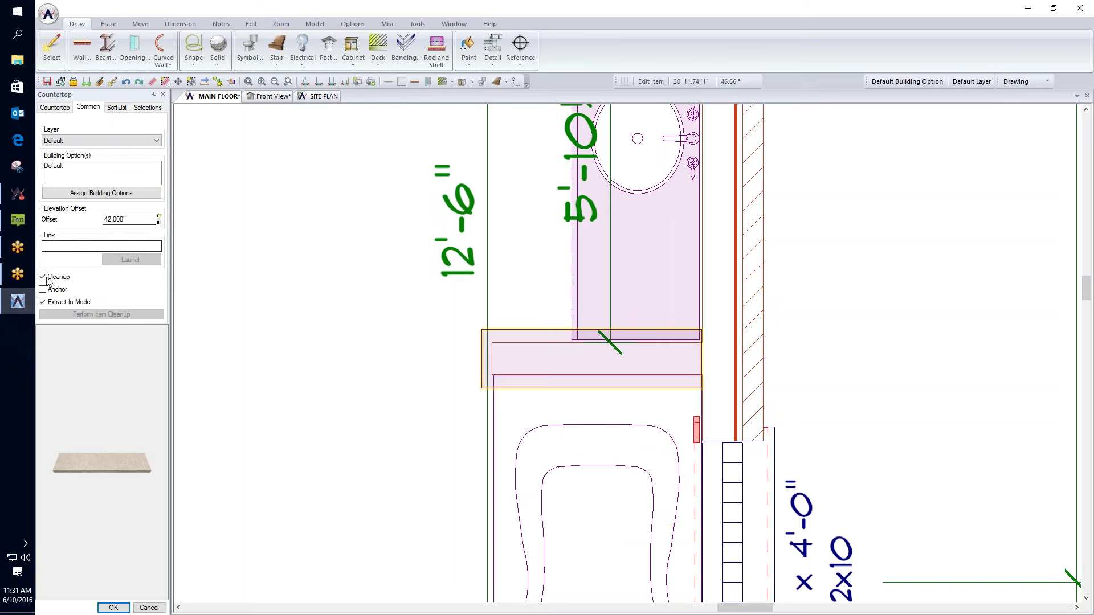
click(55, 278)
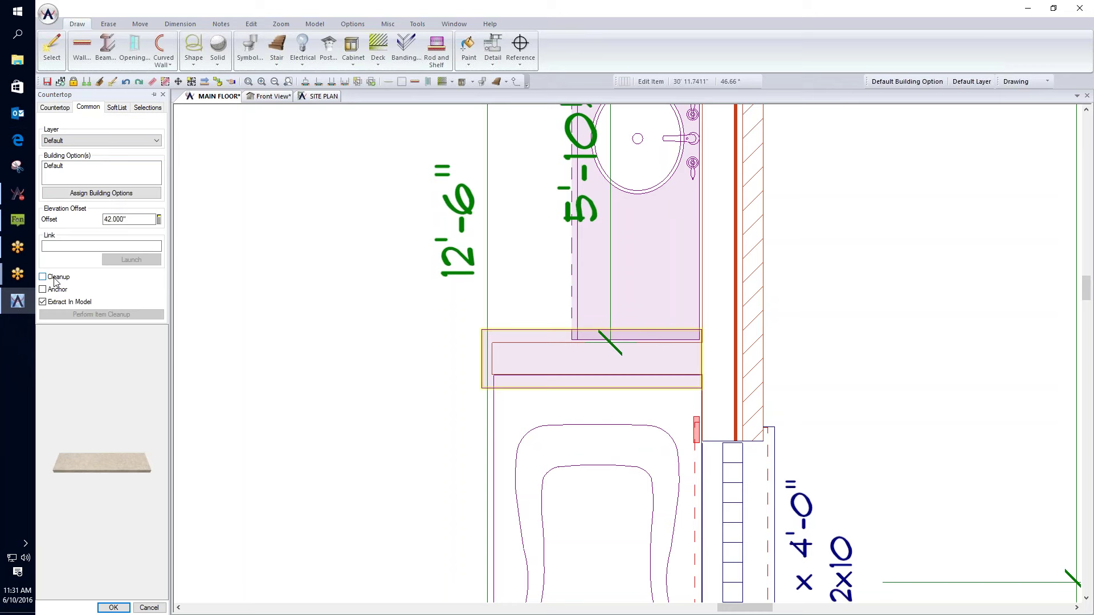
- Set the half-wall countertop's finish to DuPont - Zodiaq and apply the changes
click(56, 110)
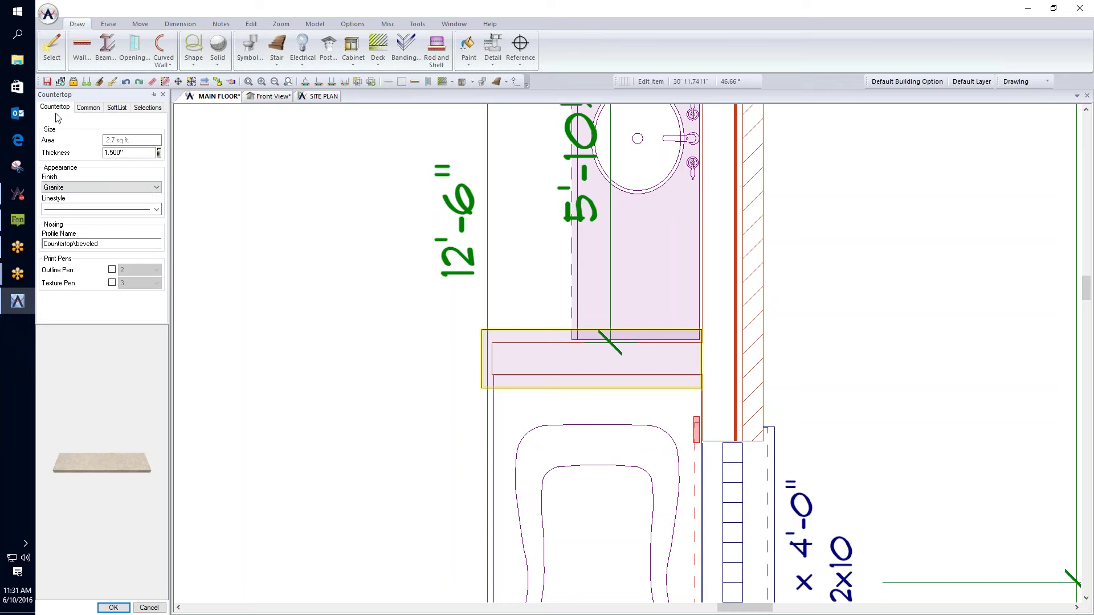
click(110, 188)
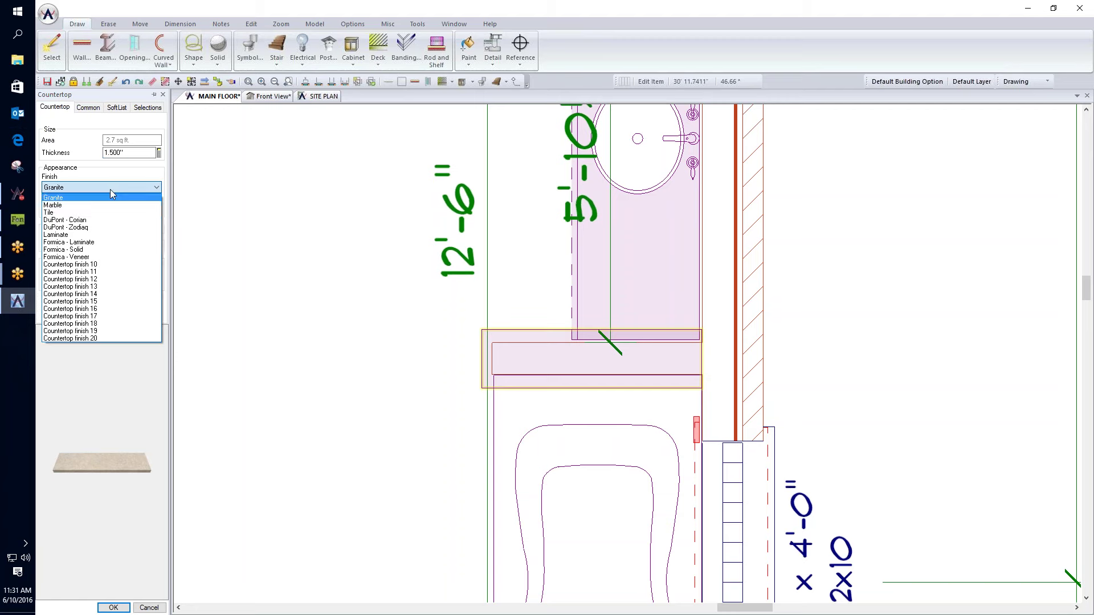
click(104, 227)
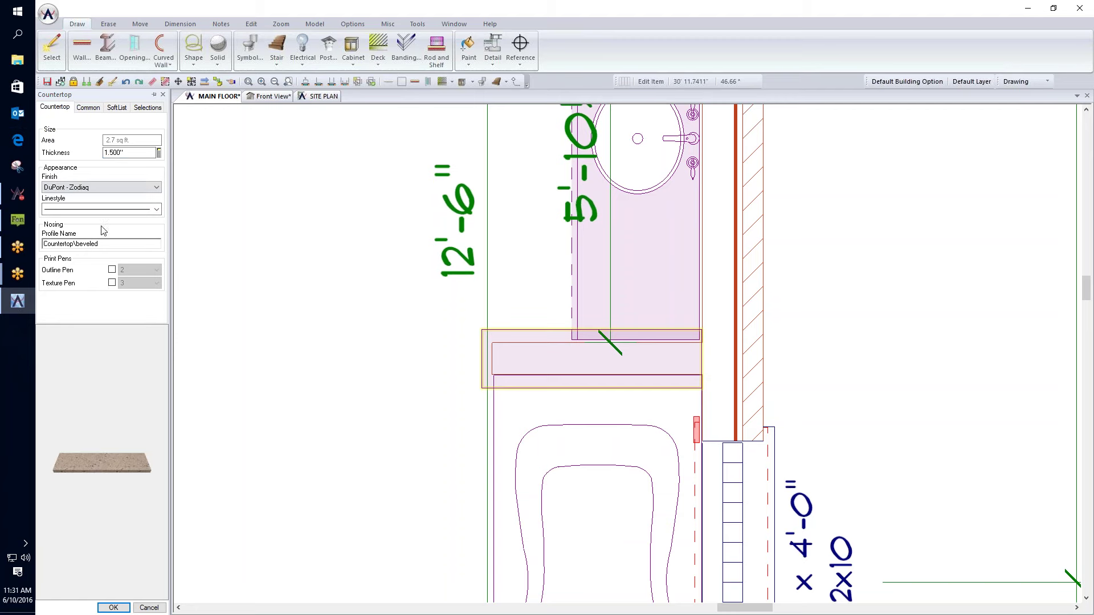
click(102, 606)
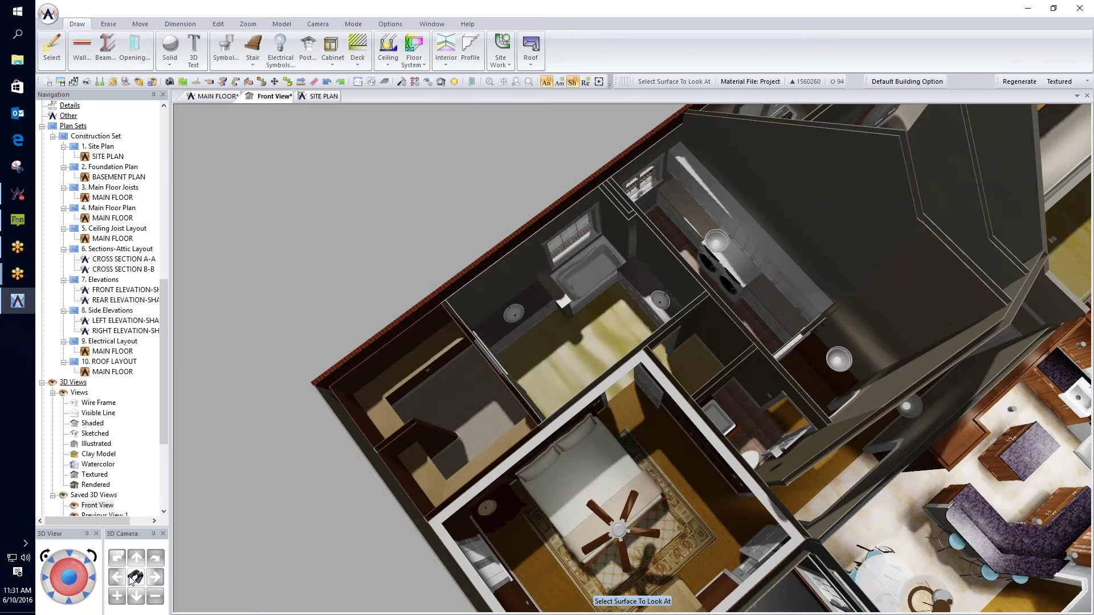
- View the bathroom in 3D and check the countertop settings of the vanity beside the half wall
click(566, 305)
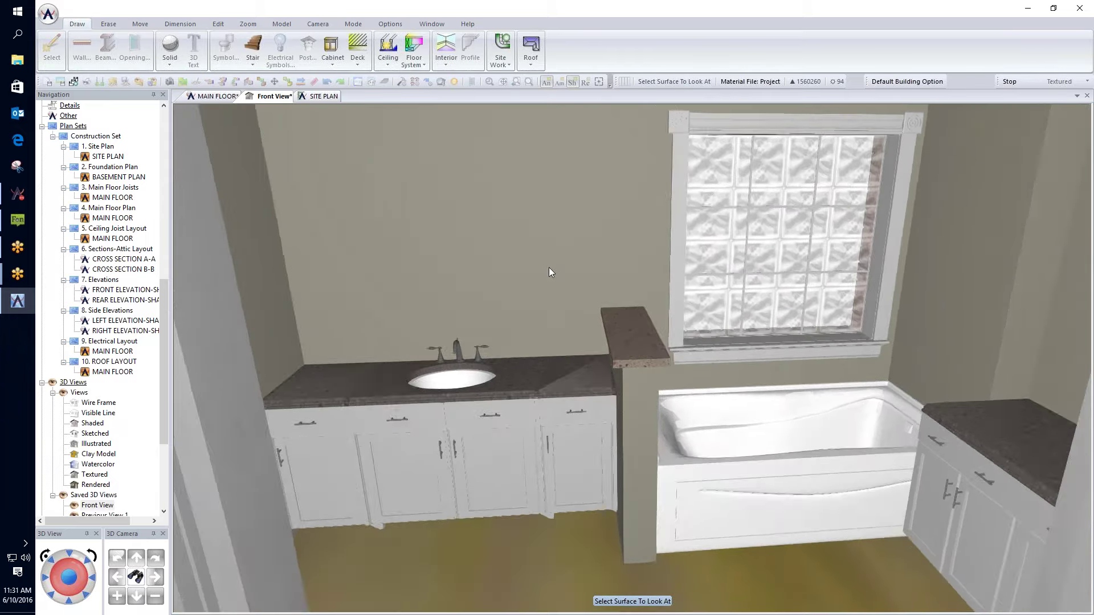
right_click(583, 385)
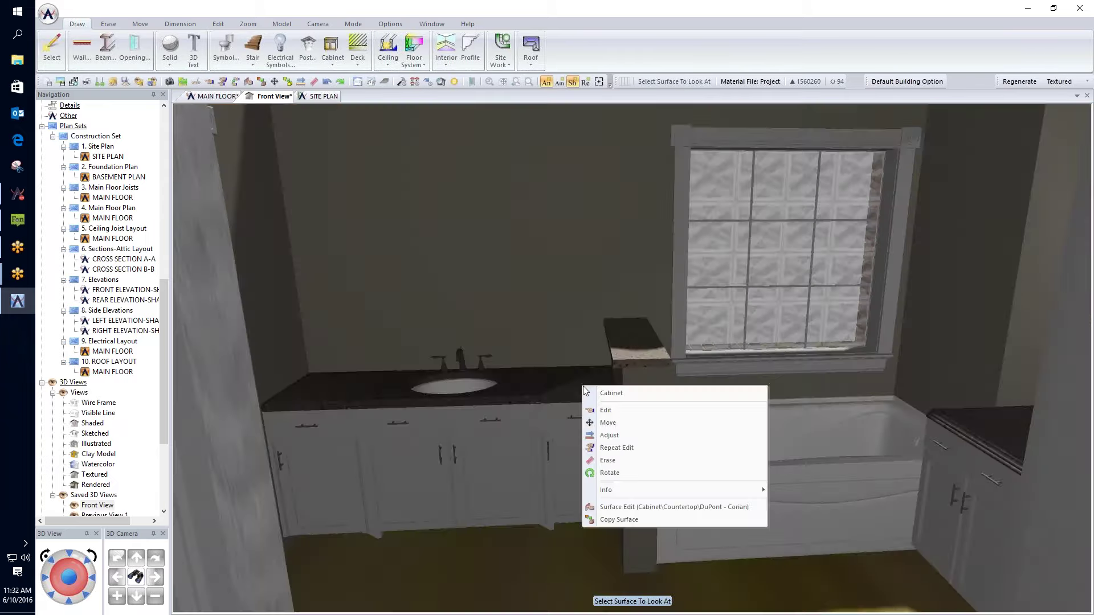
click(604, 411)
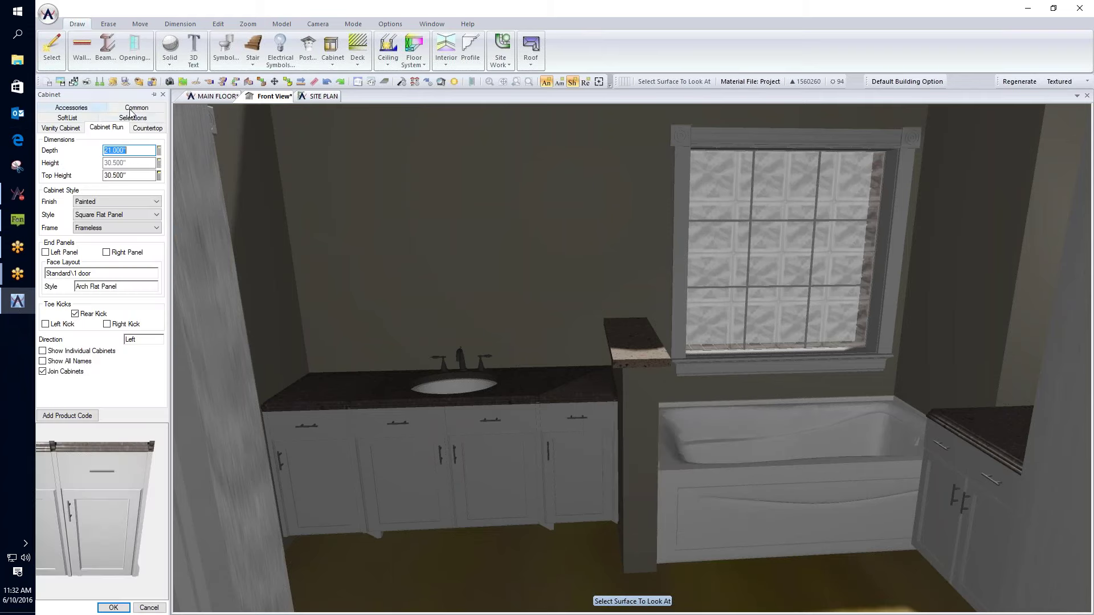
click(147, 127)
click(163, 95)
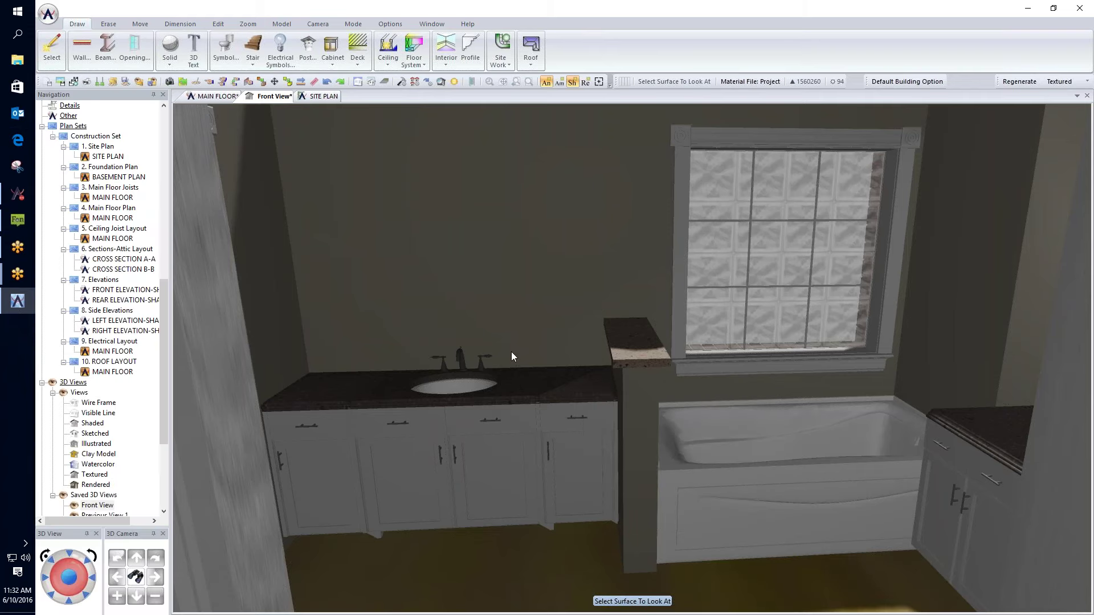
- Change the half-wall countertop's finish to DuPont - Corian in the 3D view
right_click(637, 351)
click(659, 376)
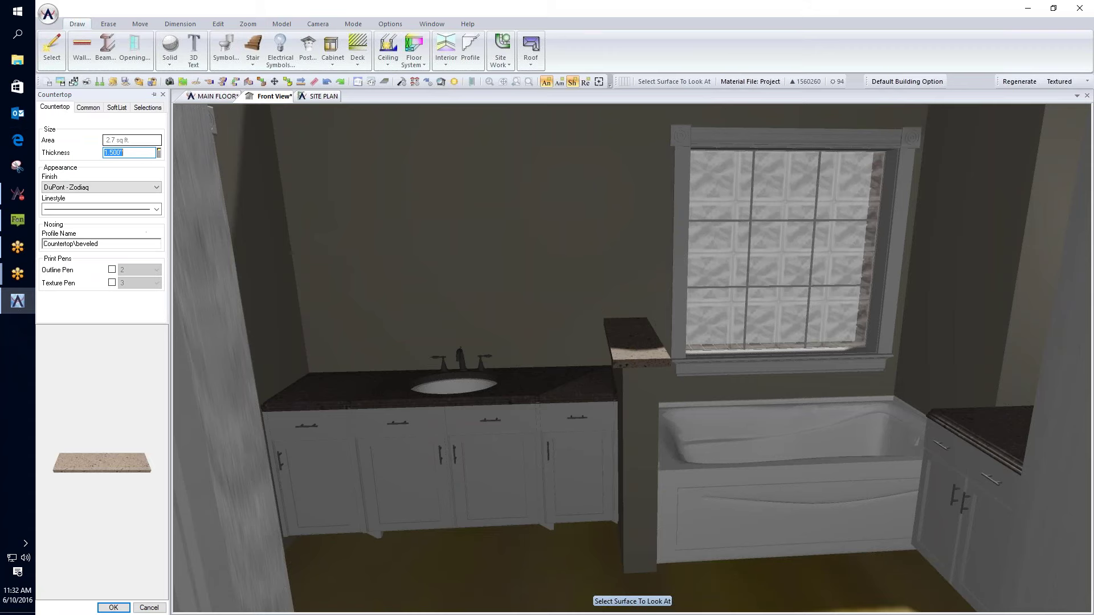
click(139, 187)
click(93, 224)
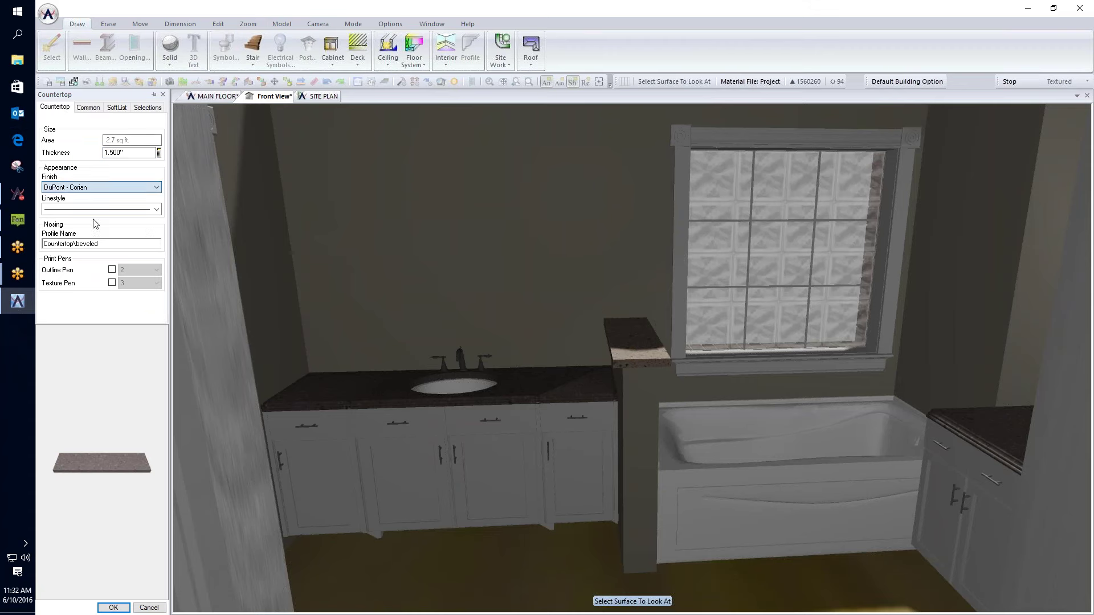
click(113, 608)
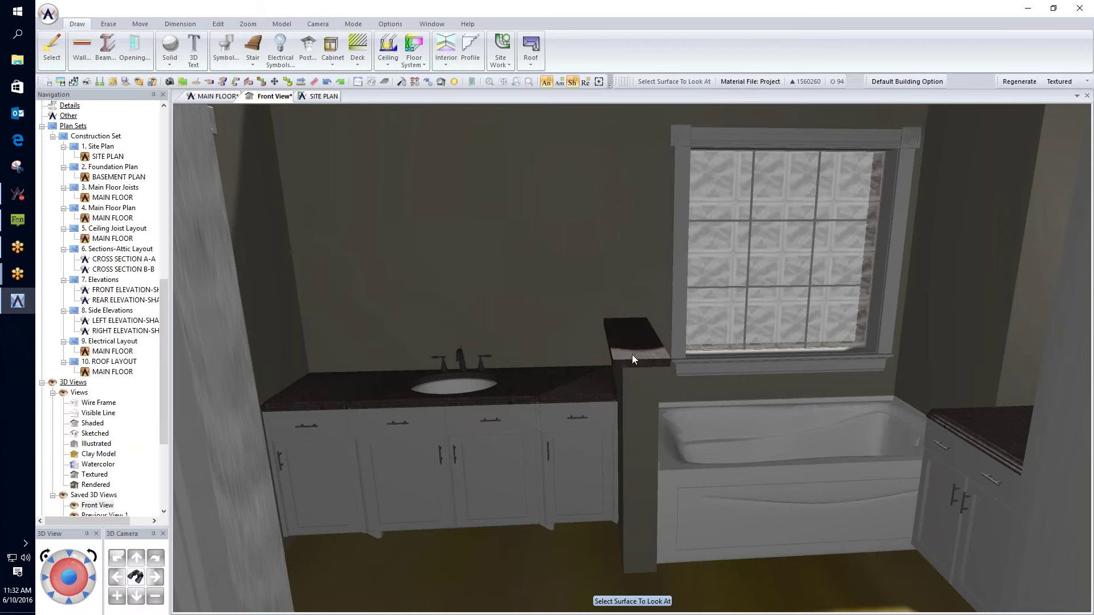
- In the main floor plan, round the half-wall countertop's free corner on the vanity side with a 4-inch curved fillet
click(227, 97)
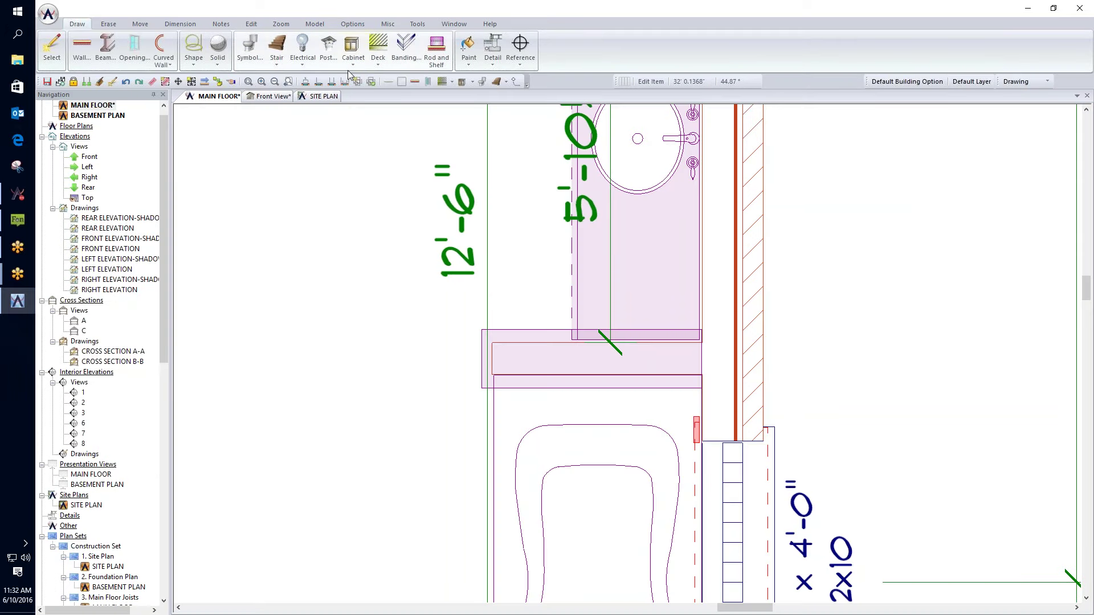
click(419, 24)
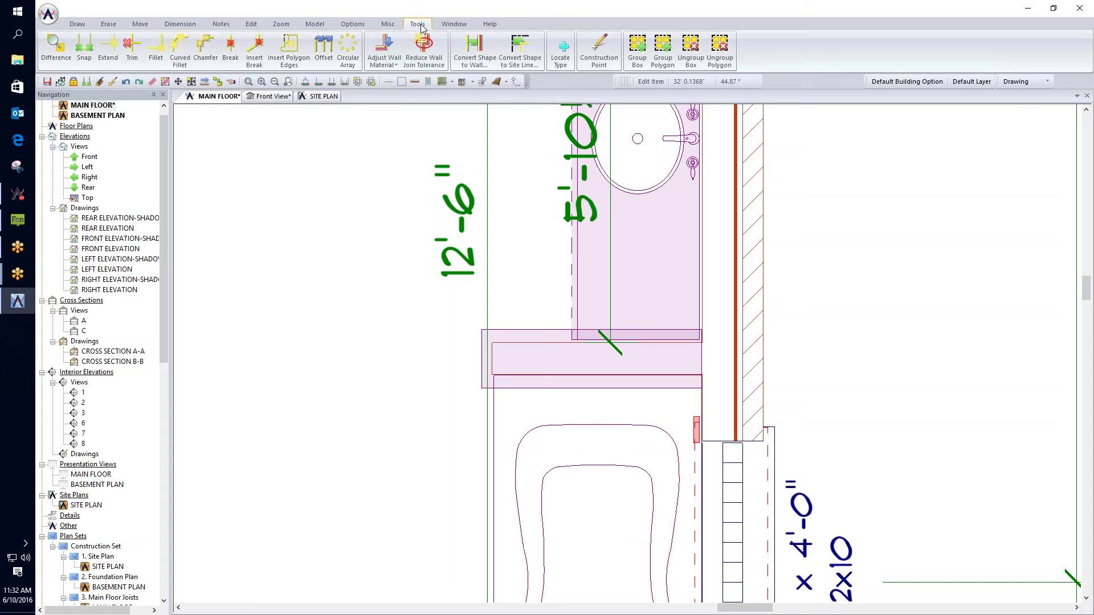
click(182, 60)
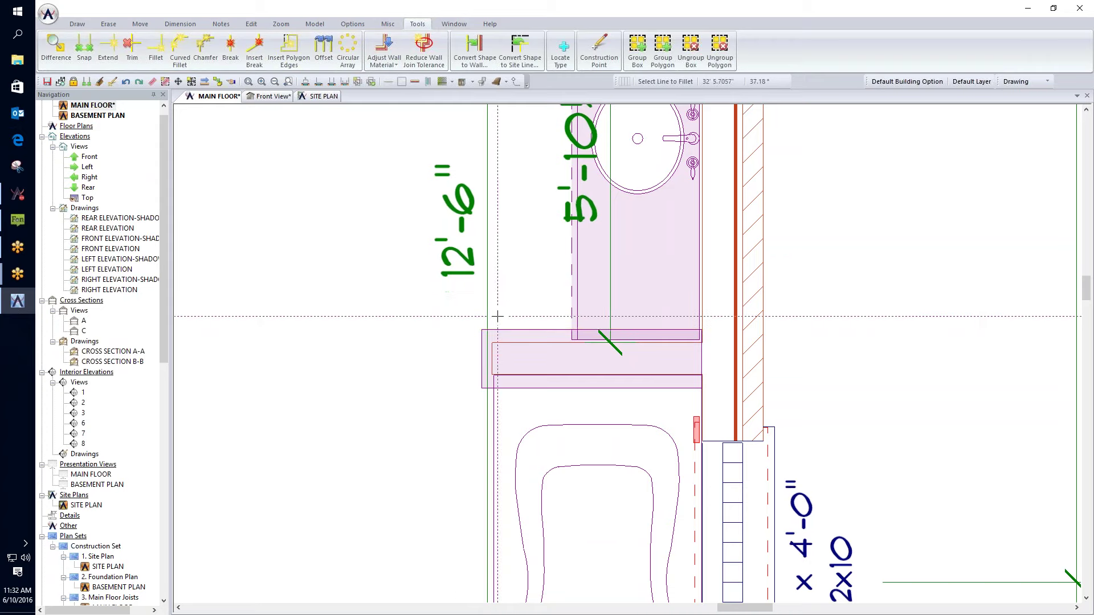
scroll(364, 308, up, 2)
scroll(627, 354, up, 2)
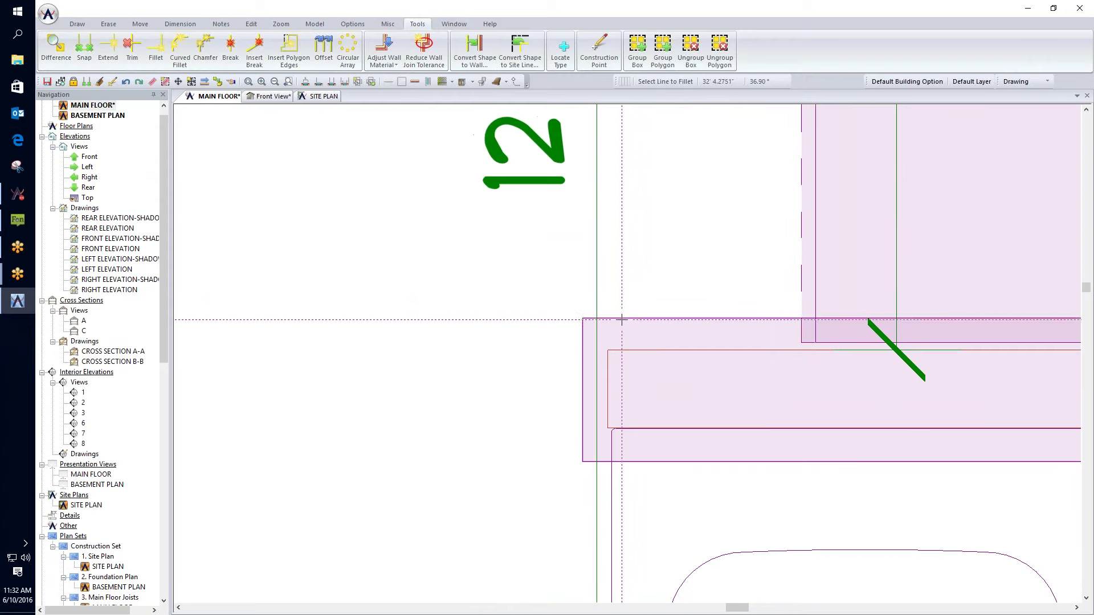
click(581, 326)
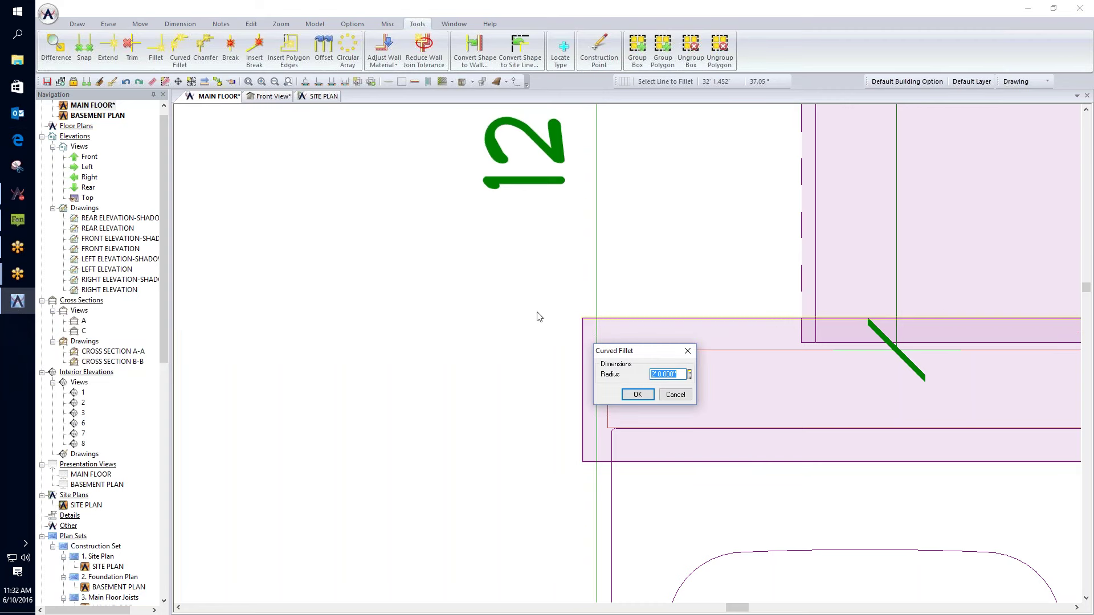
text(4)
click(637, 395)
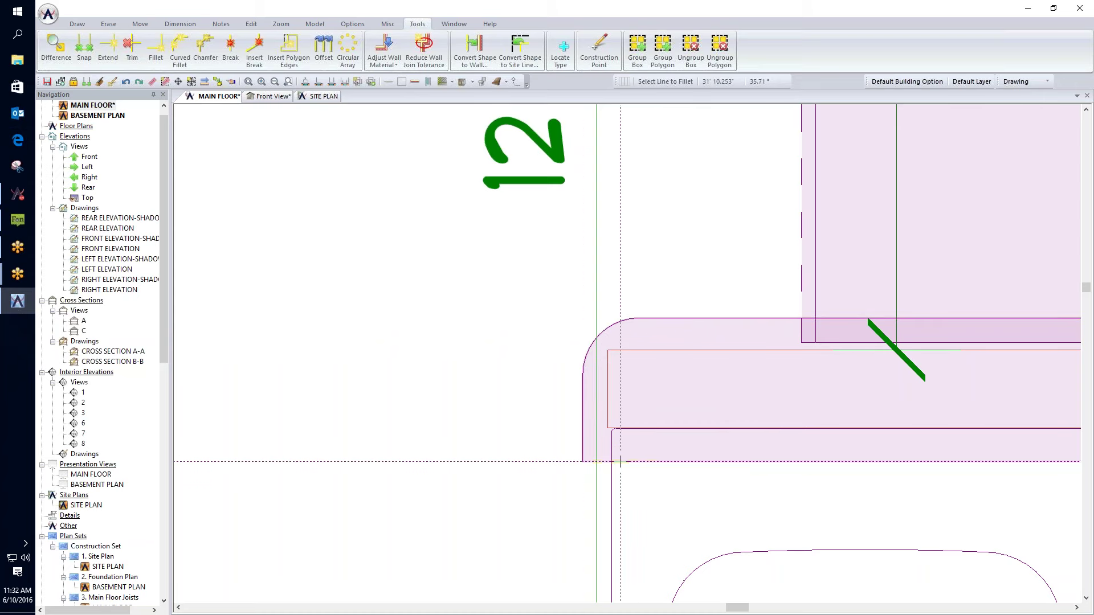
- Round the half-wall countertop's free corner on the tub side with a curved fillet of 4-inch radius
click(597, 441)
click(637, 504)
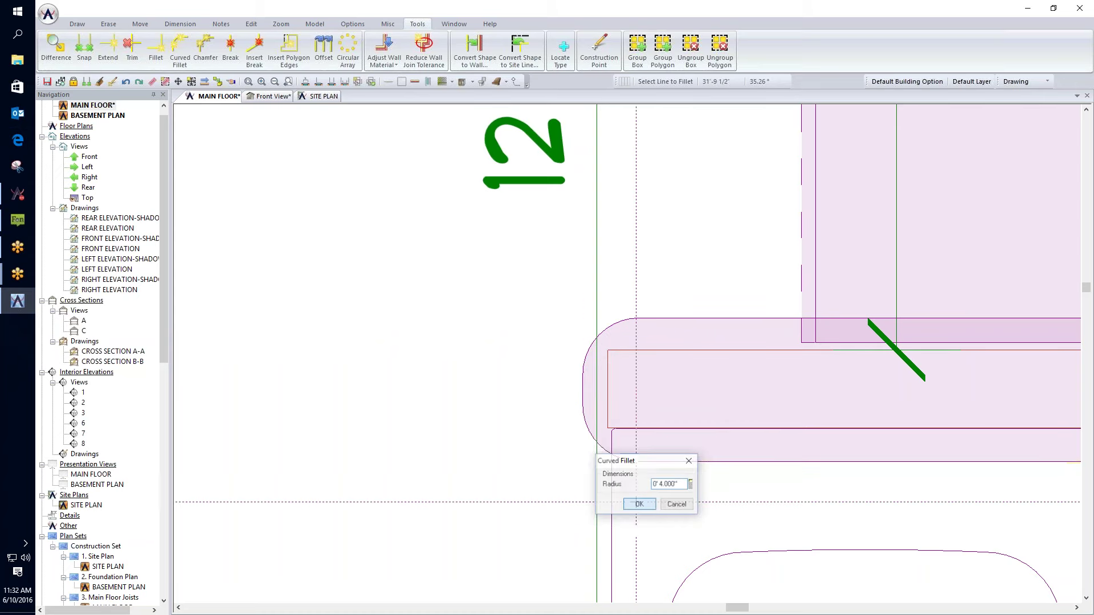
scroll(553, 359, down, 5)
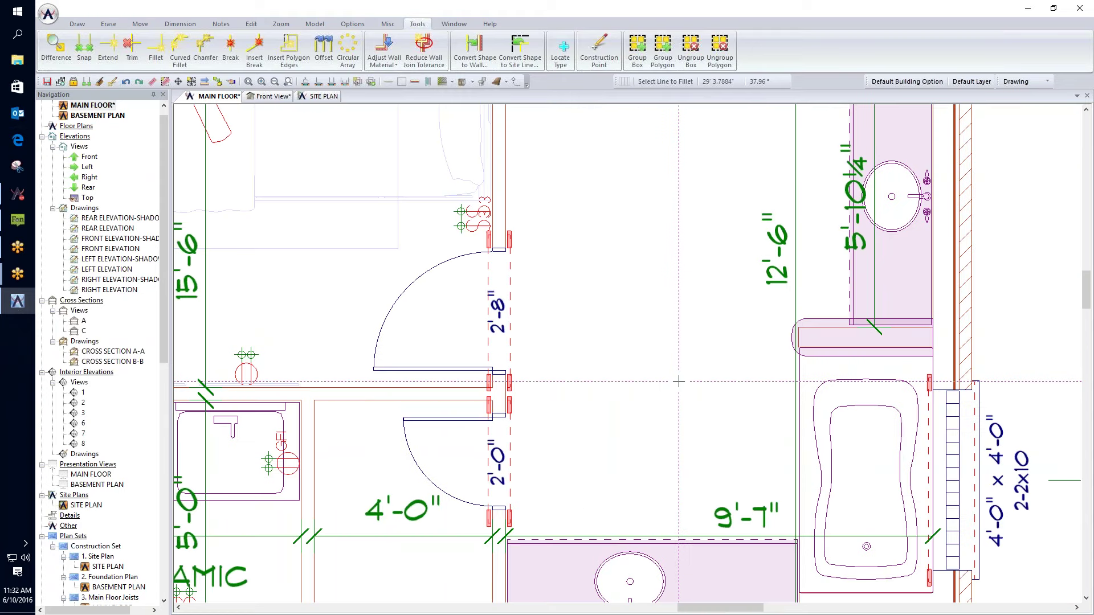
scroll(628, 350, down, 2)
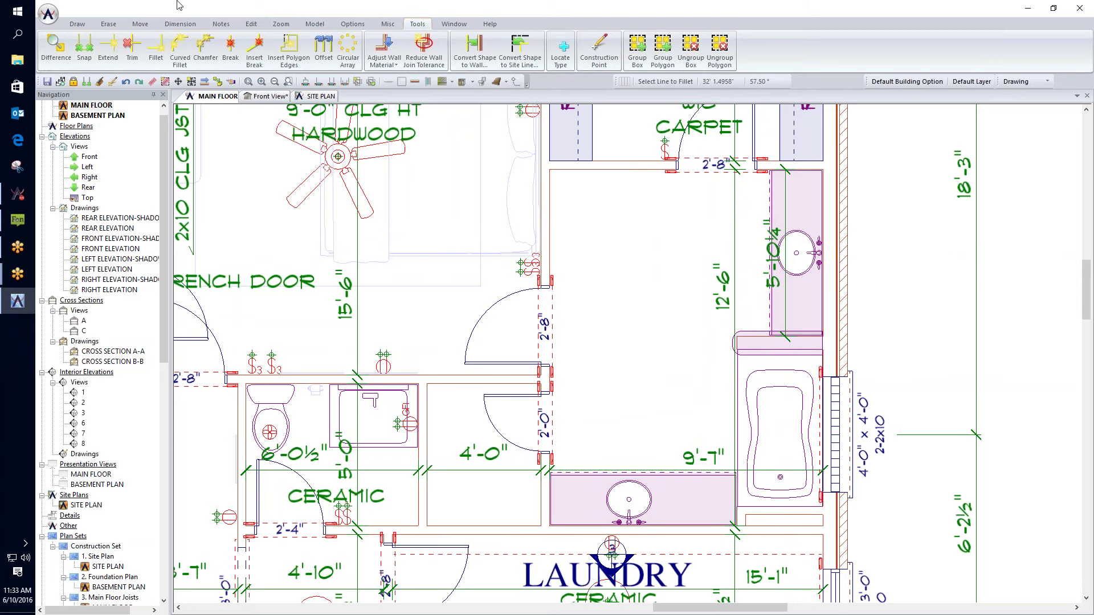
- Search the symbol library for shower and preview the Bathroom shower 36x48 symbol without placing it
click(77, 23)
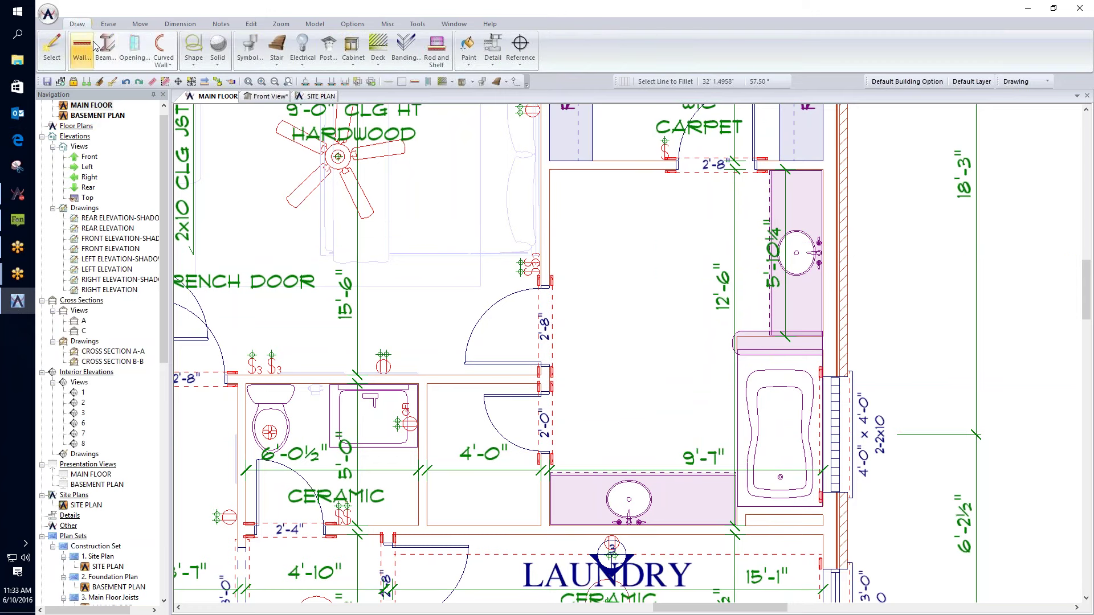
click(249, 48)
drag(389, 155, 388, 119)
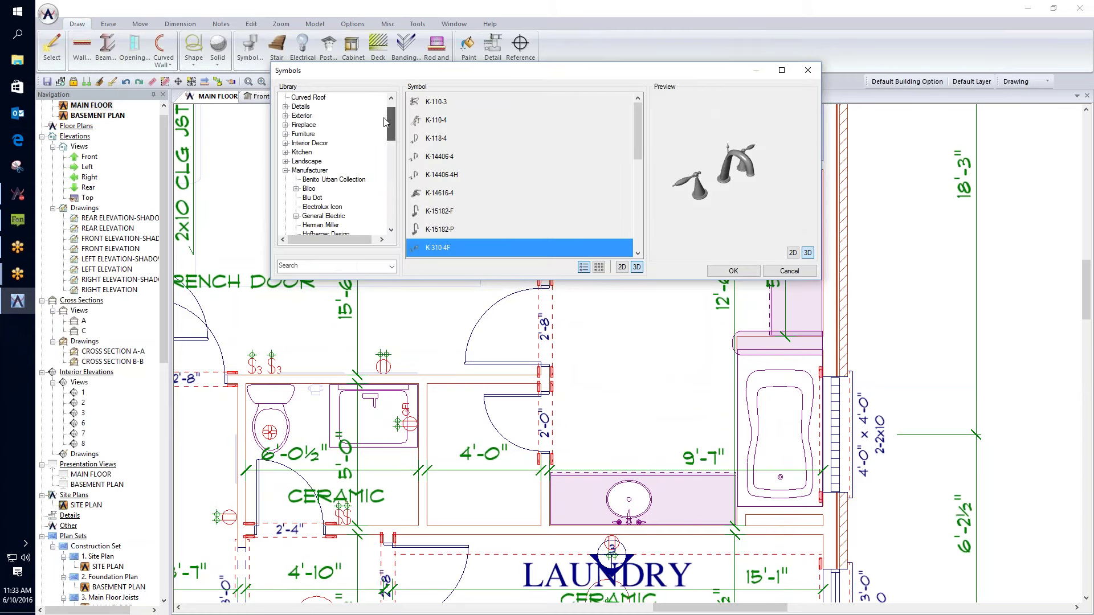
click(319, 266)
text(shower)
click(393, 267)
click(371, 320)
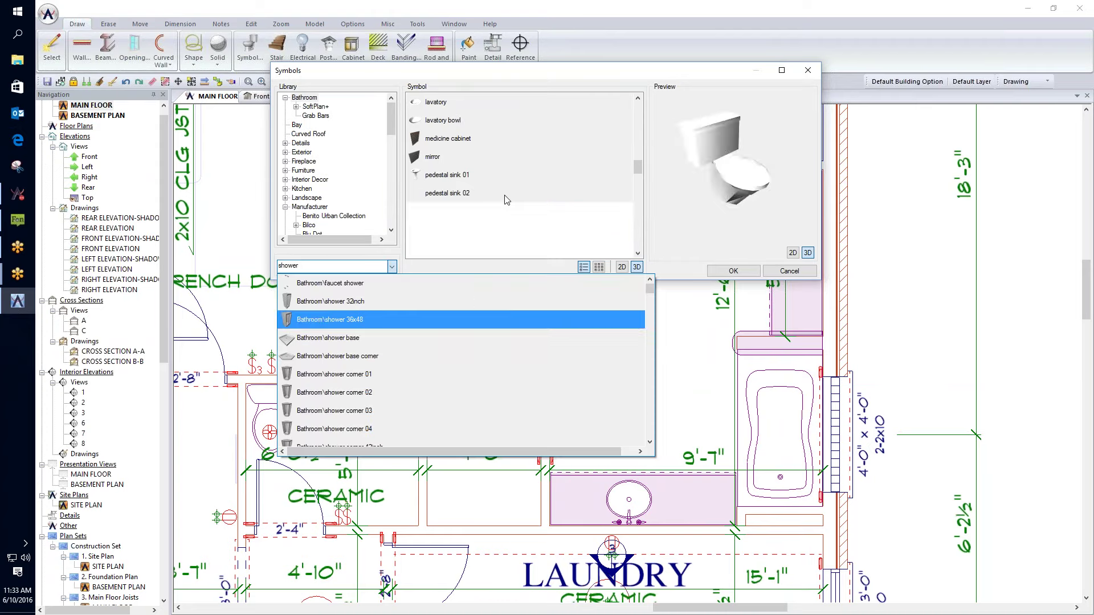
drag(708, 159, 716, 155)
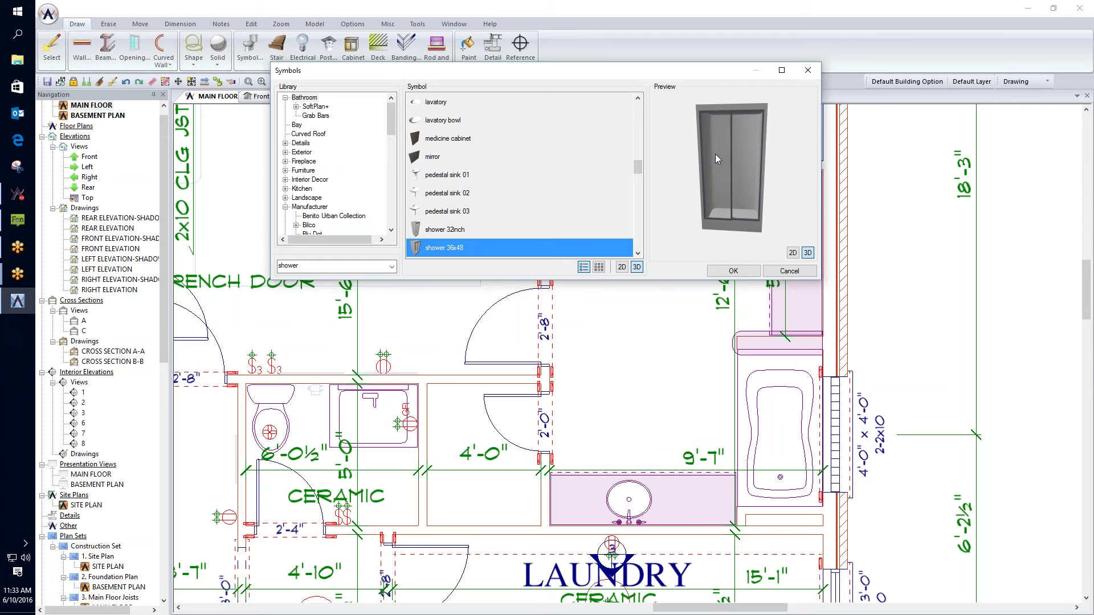
click(789, 271)
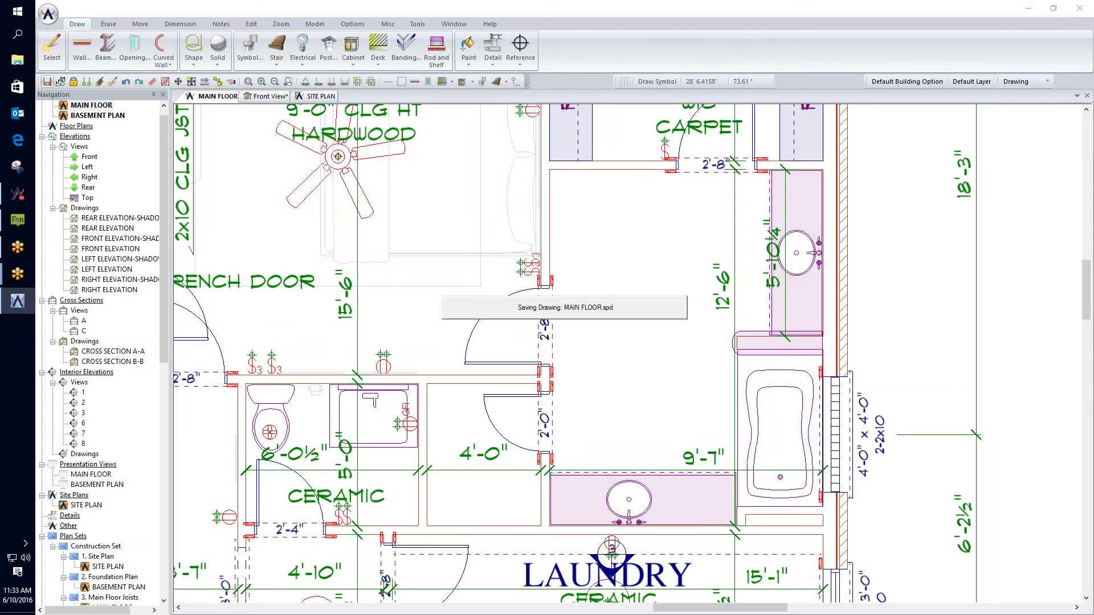
- Open the wall definition editor in the drawing options
click(48, 14)
mouse_move(91, 475)
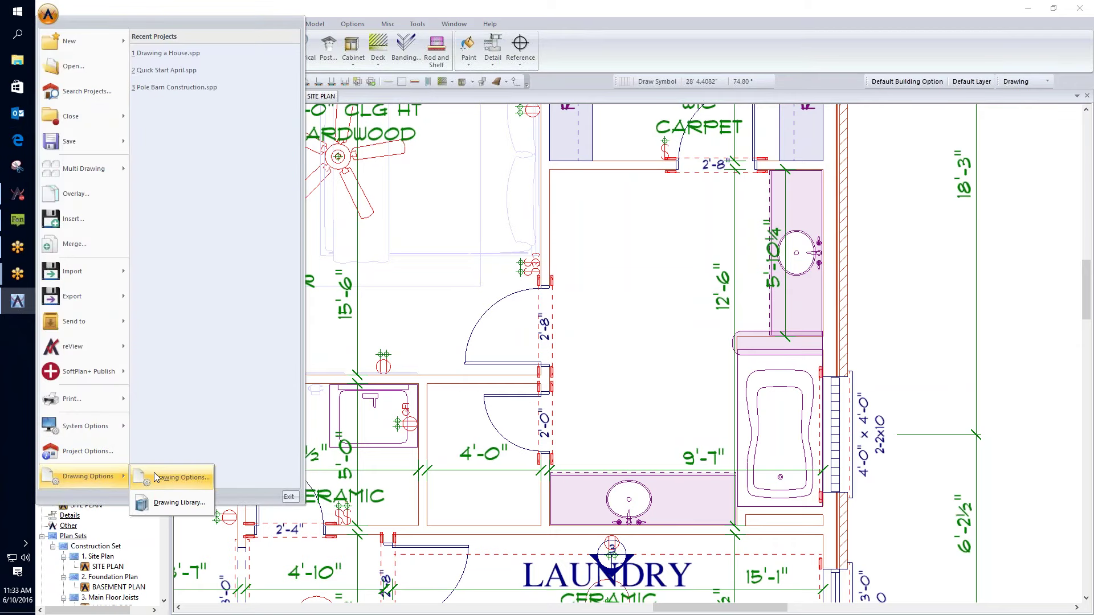
click(155, 475)
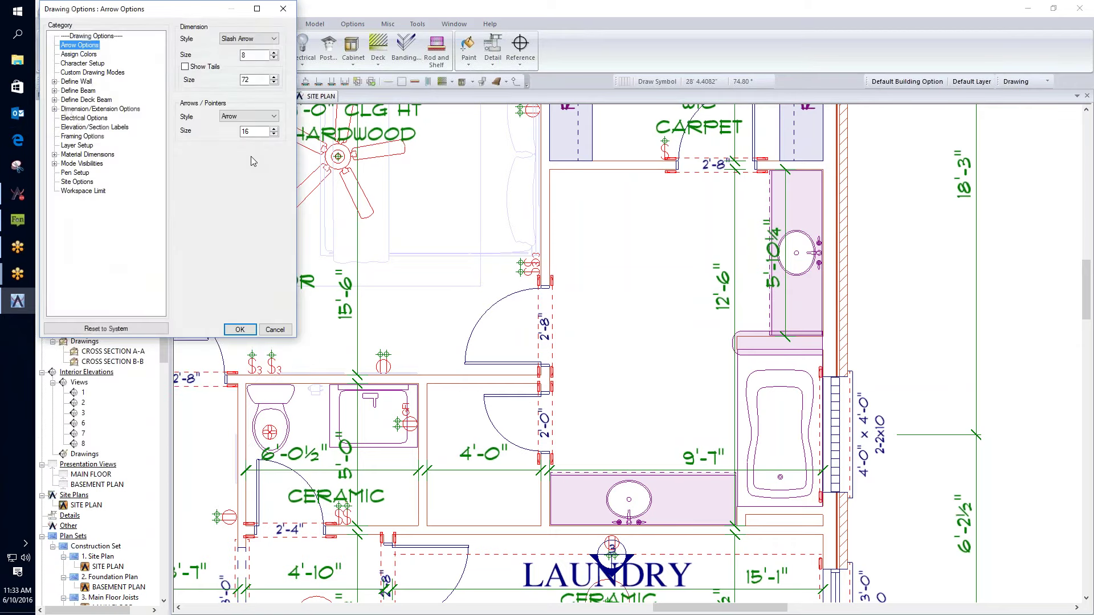
click(55, 82)
click(77, 91)
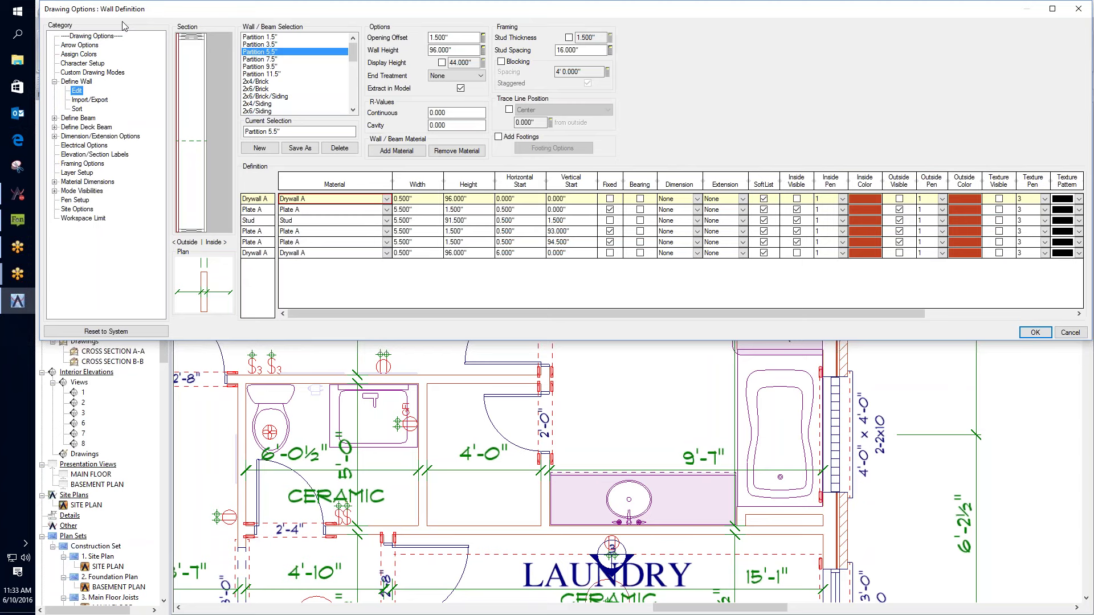
- Create a new wall definition named Glass Shower and set its wall height to 8' 0"
mouse_move(356, 55)
mouse_down()
mouse_move(357, 108)
mouse_move(358, 53)
mouse_up()
click(263, 150)
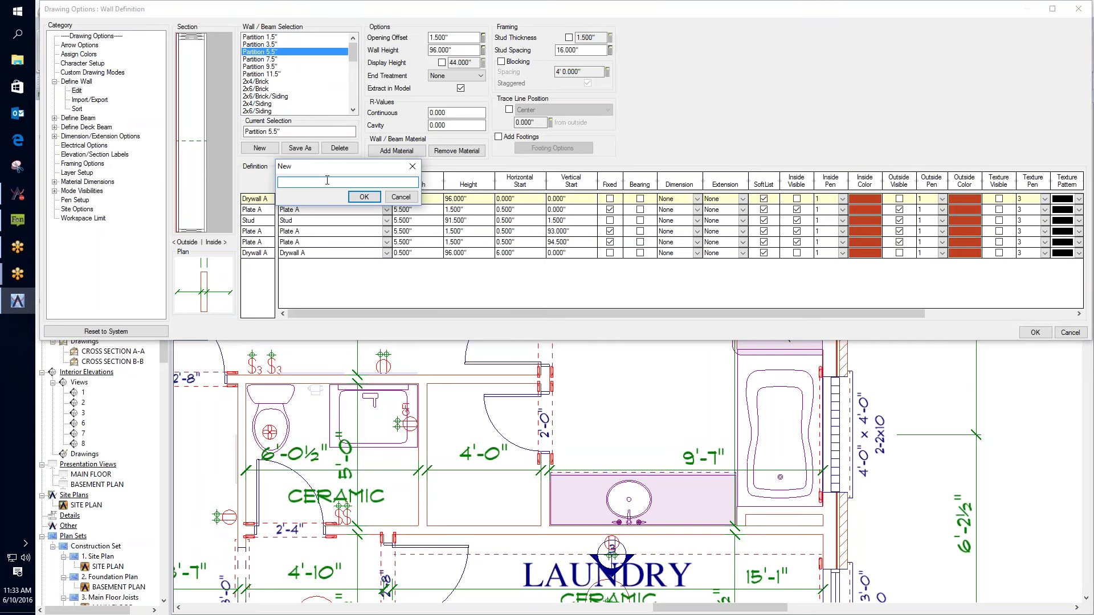
text(Glass Shower)
click(362, 198)
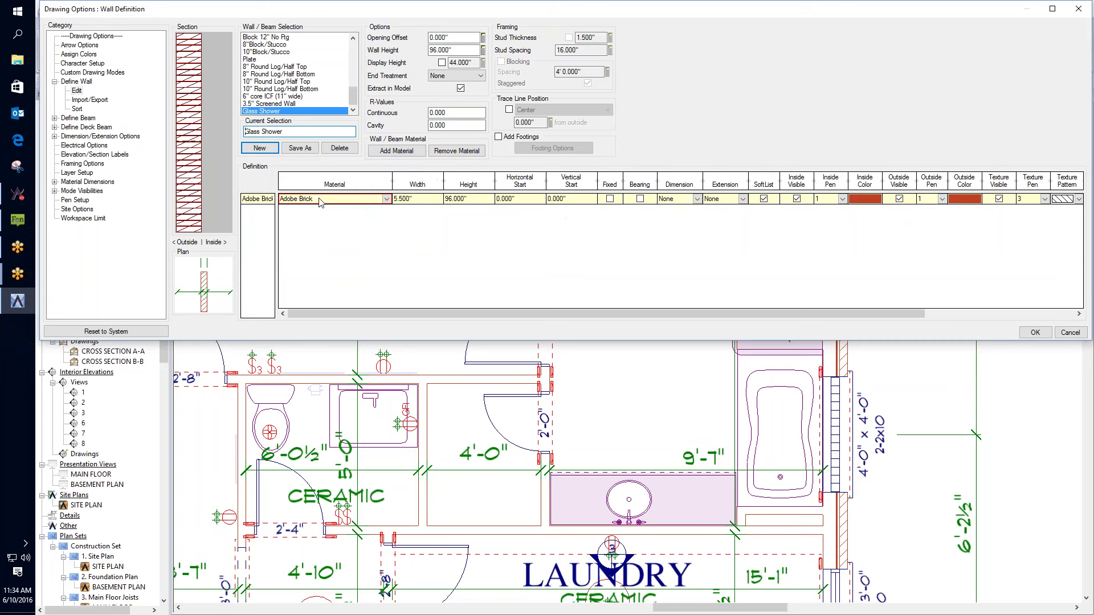
double_click(441, 50)
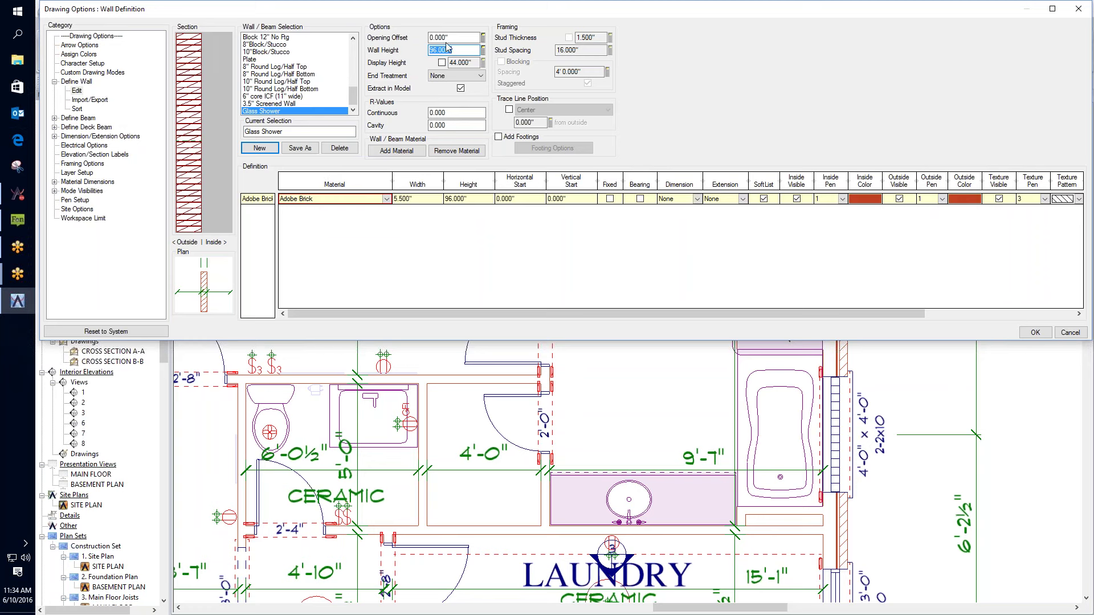
- Change the Glass Shower wall's material to Glass and set its width to 0.25"
click(386, 200)
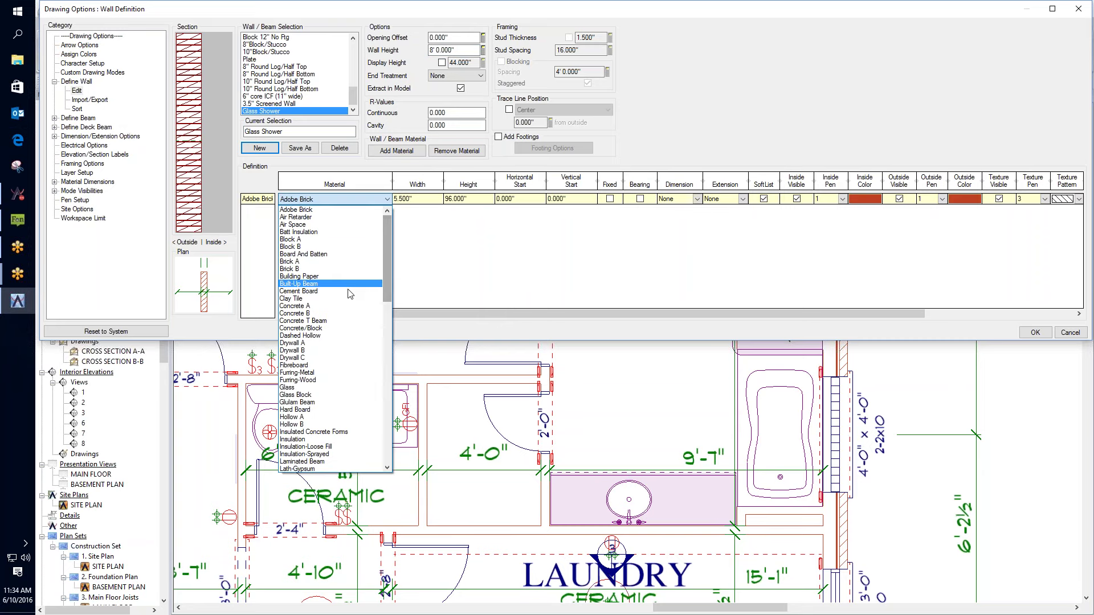
click(330, 388)
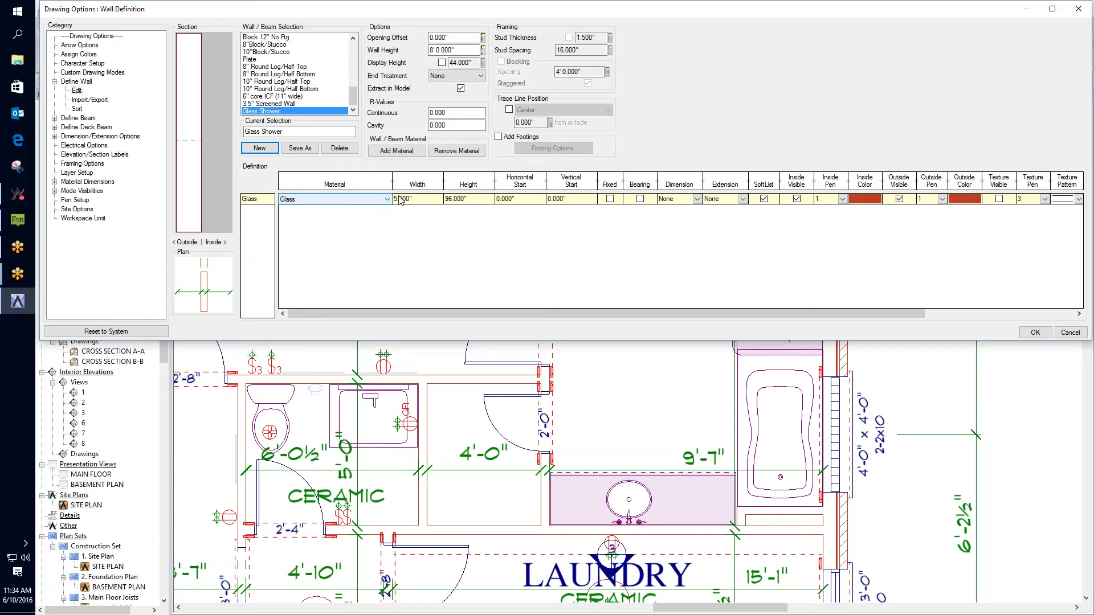
click(418, 200)
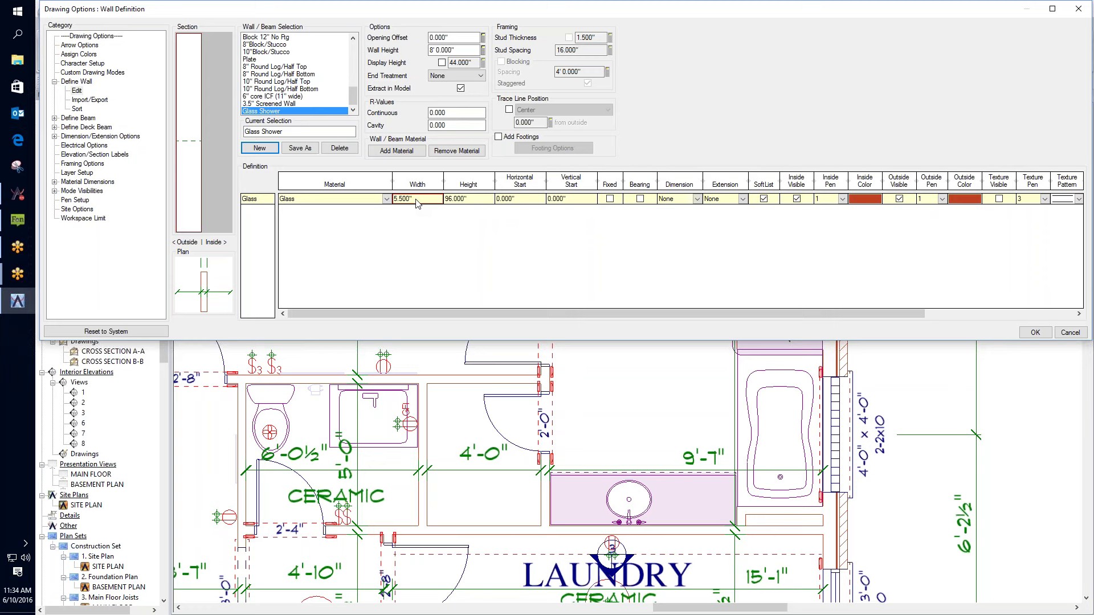
text(.25)
key(Return)
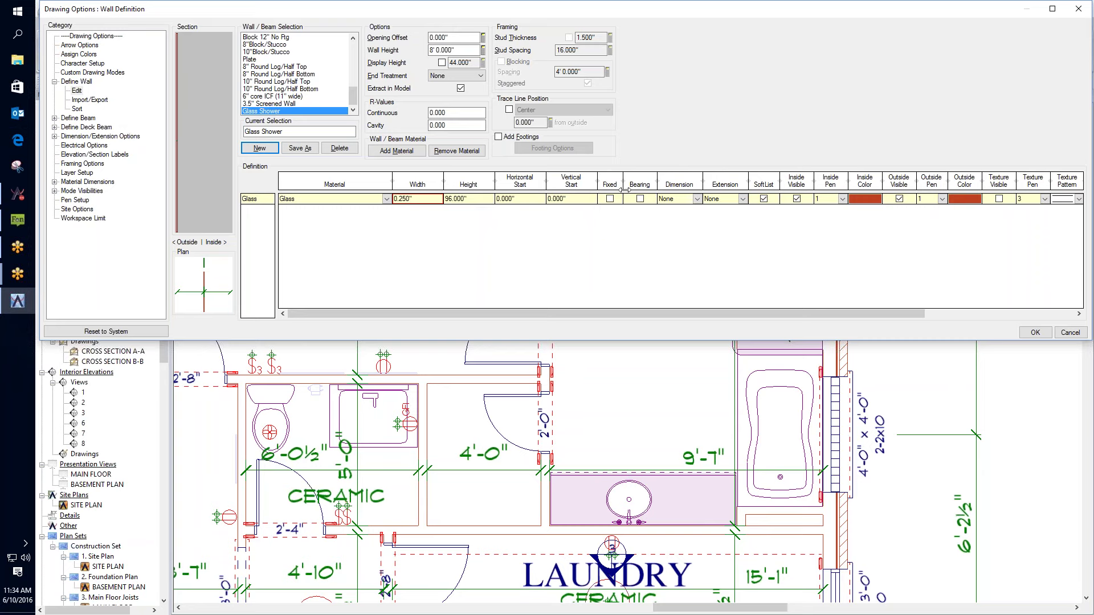
- Set the glass layer's inside, outside and texture colors to the standard blue
drag(690, 313, 838, 308)
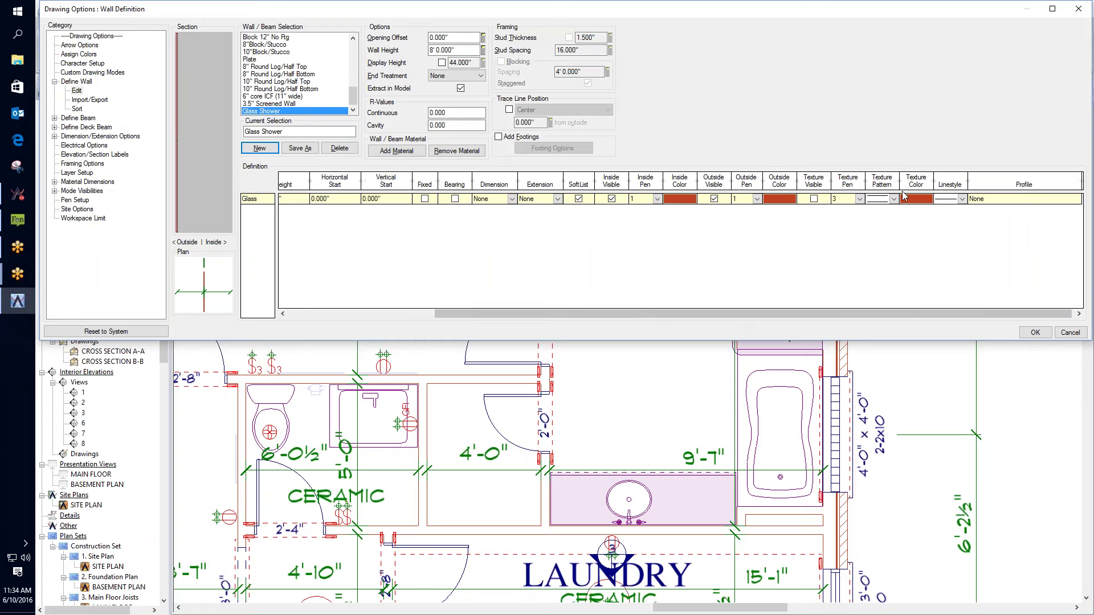
click(679, 199)
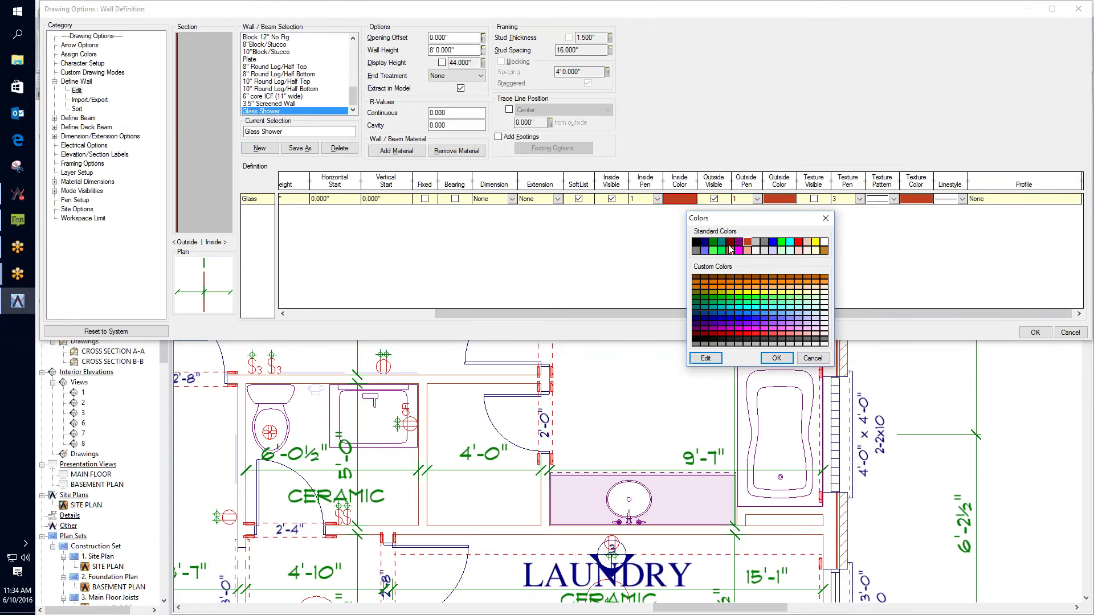
click(706, 250)
click(773, 243)
click(776, 358)
click(773, 200)
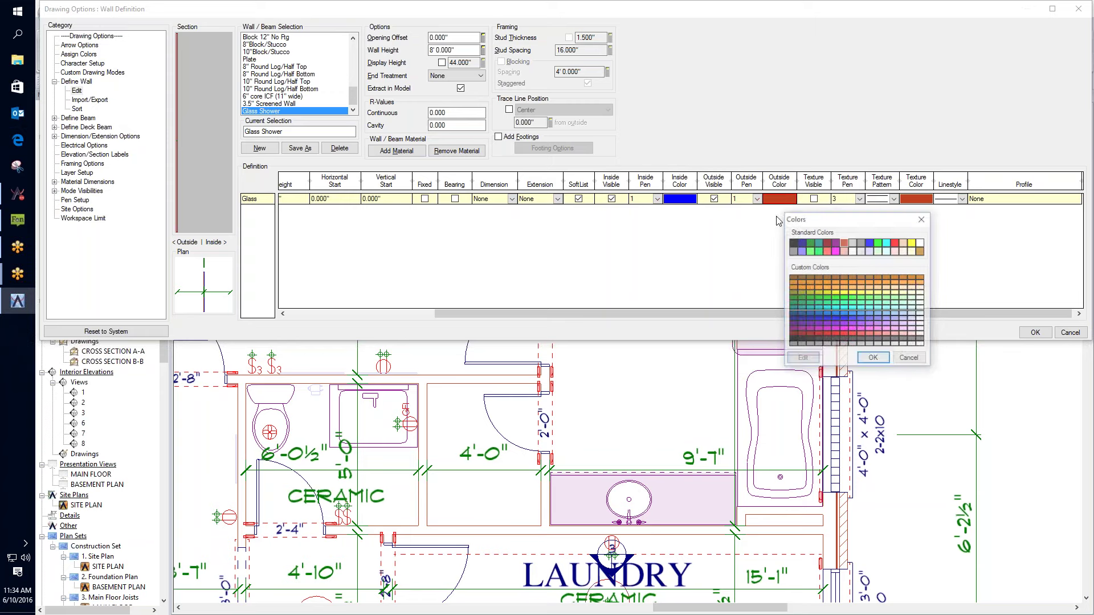
click(870, 243)
click(874, 358)
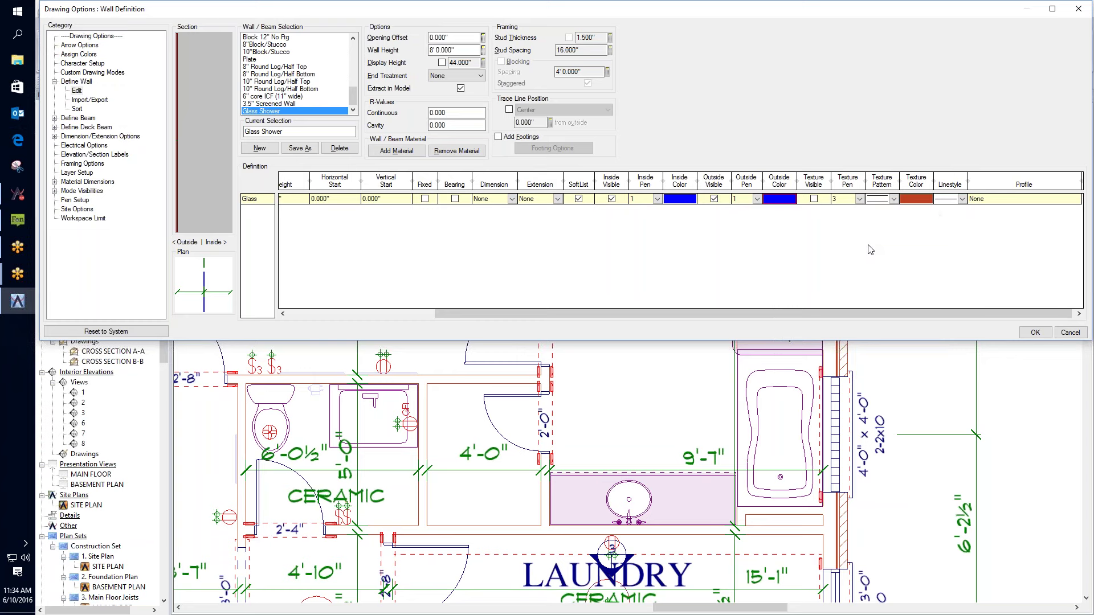
click(916, 199)
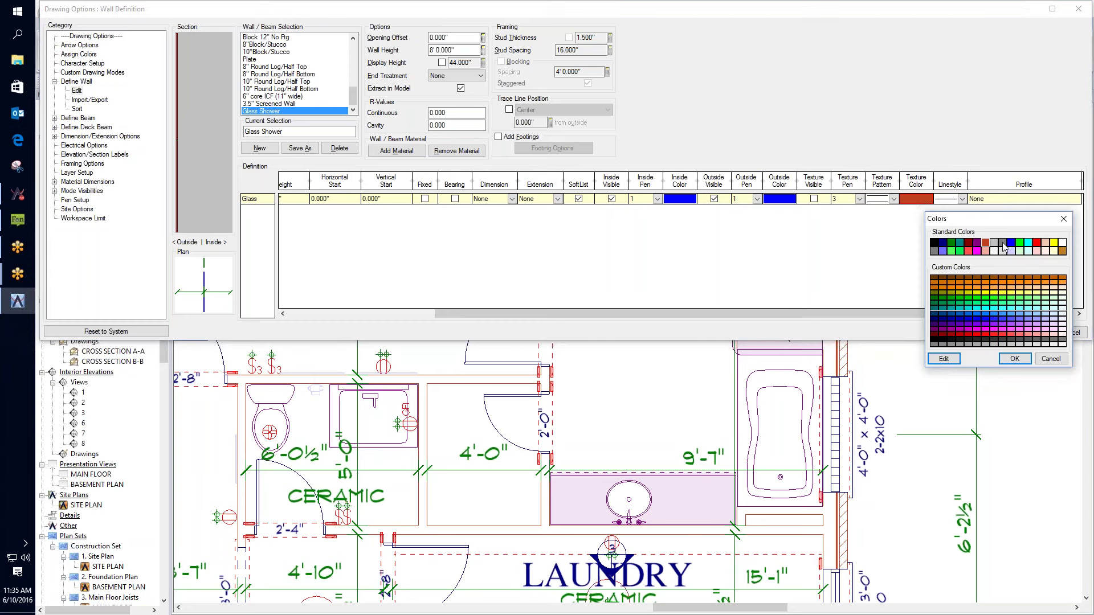
click(1011, 243)
click(1015, 359)
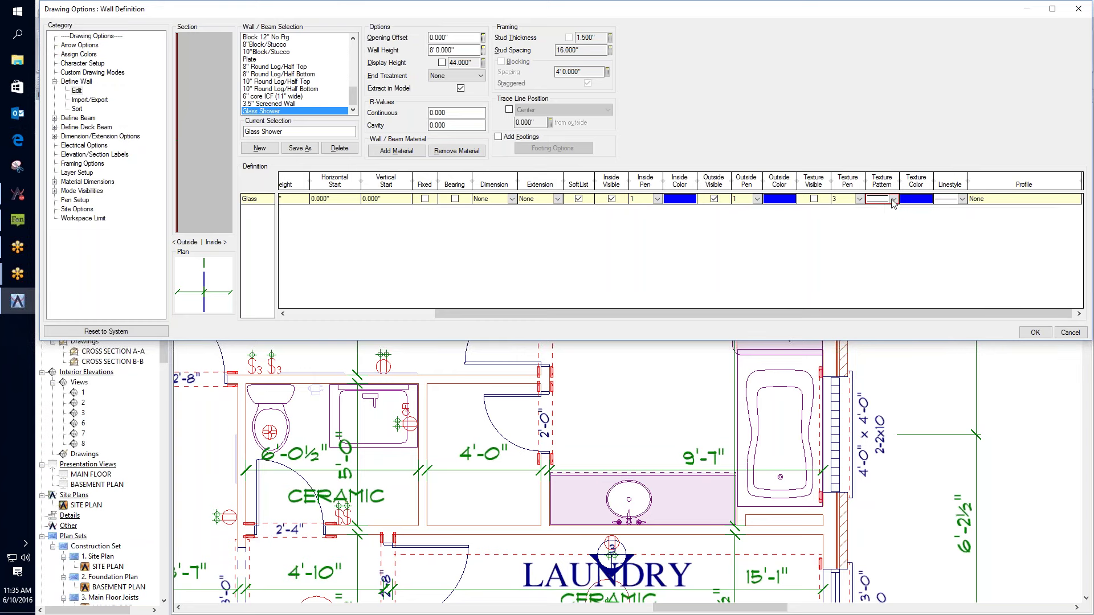
- Choose a texture pattern for the glass layer, make its texture visible, and accept the wall definition
click(894, 199)
click(892, 258)
click(814, 199)
click(1036, 332)
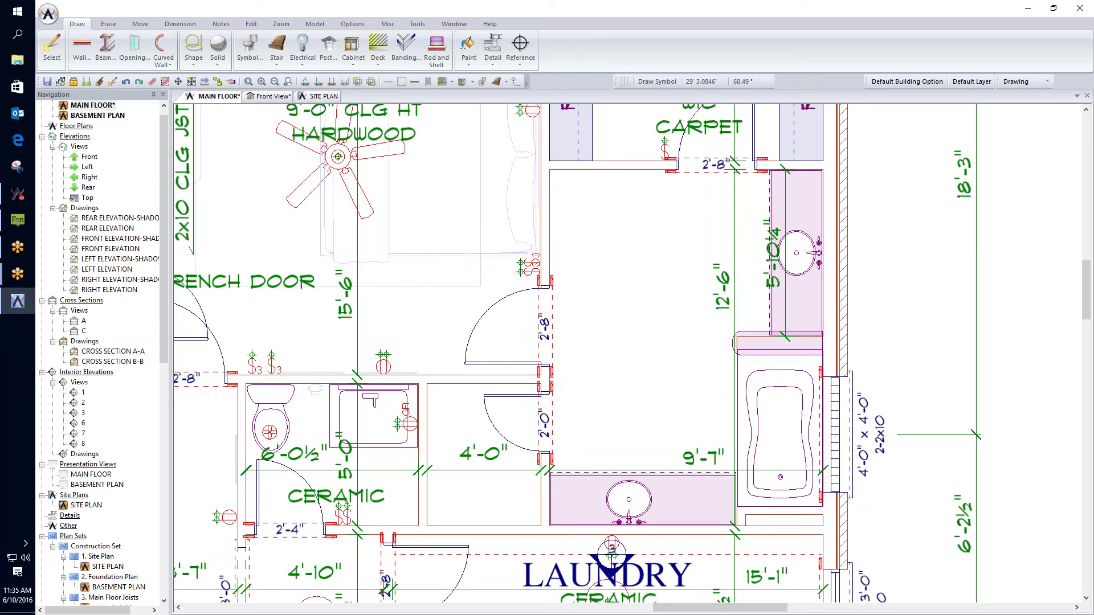
- Open the Kohler Showers category among the manufacturer libraries in the symbol browser
click(250, 49)
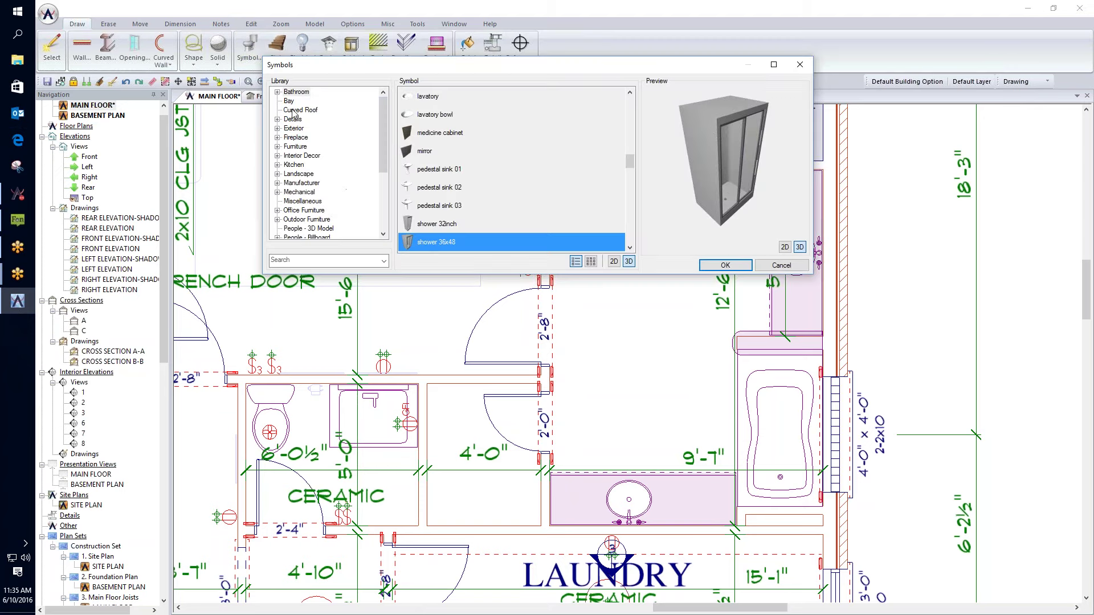
scroll(385, 144, down, 3)
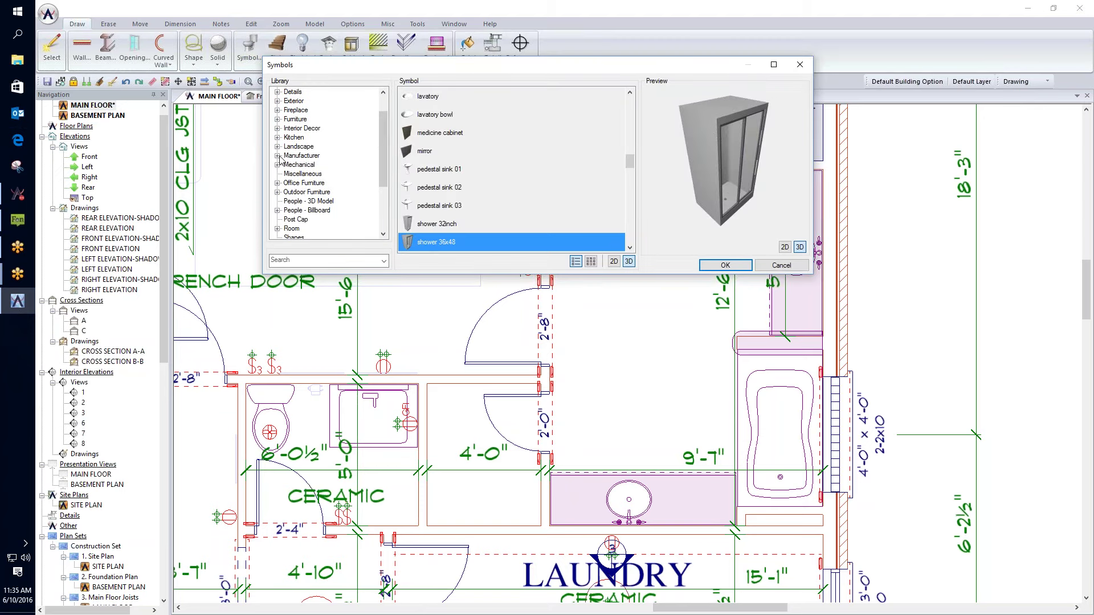
click(278, 157)
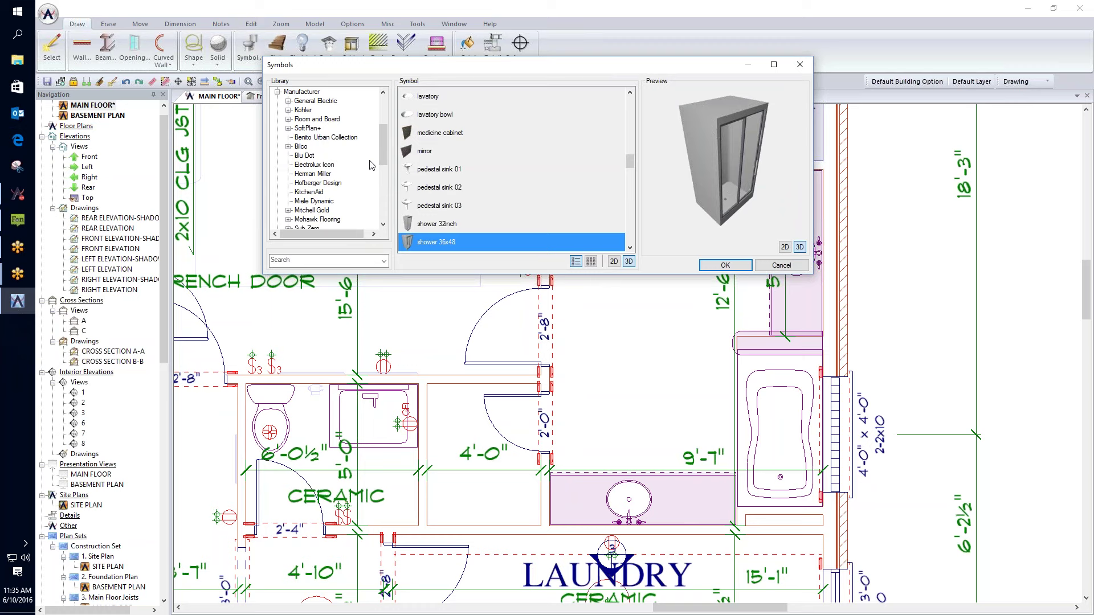
click(288, 110)
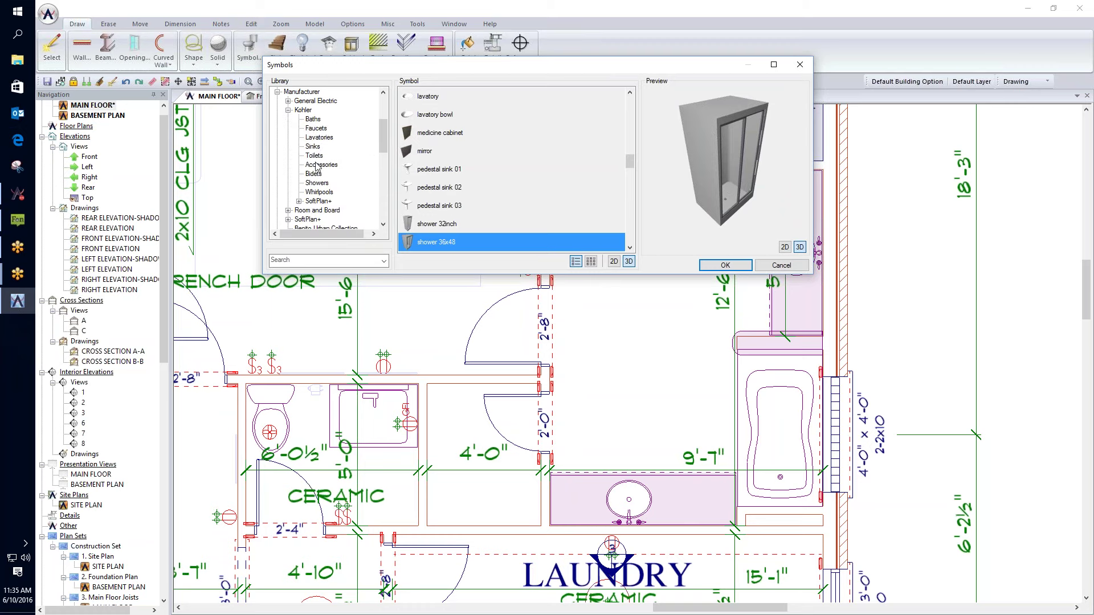
click(321, 182)
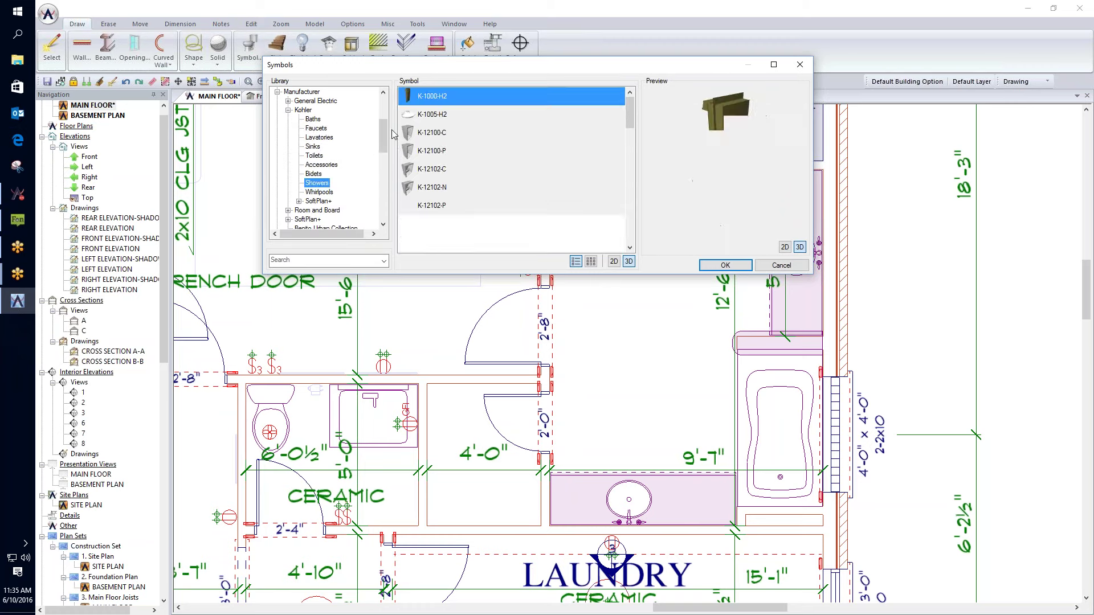
- Place the Kohler K-9026 shower base in the bathroom corner beside the closet door and check it in 3D
click(443, 168)
scroll(442, 166, down, 5)
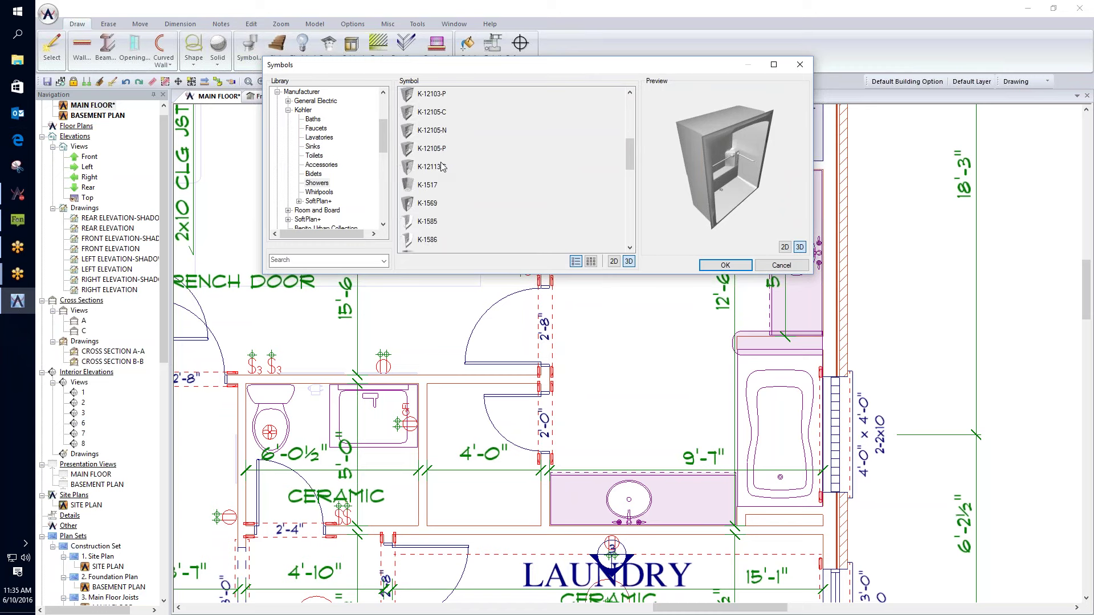
scroll(442, 168, down, 3)
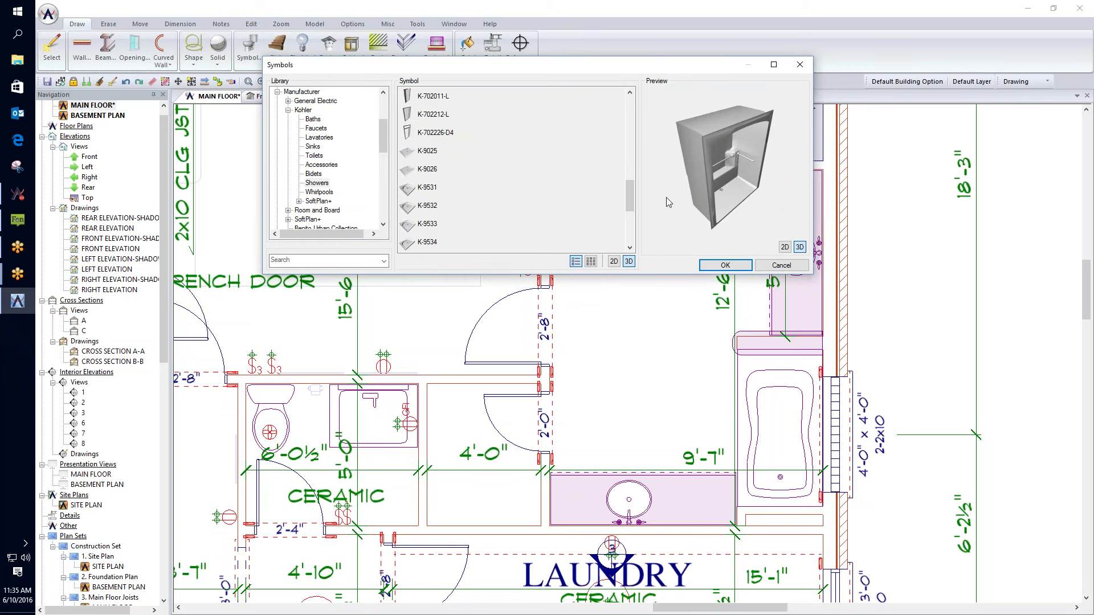
click(432, 189)
click(431, 170)
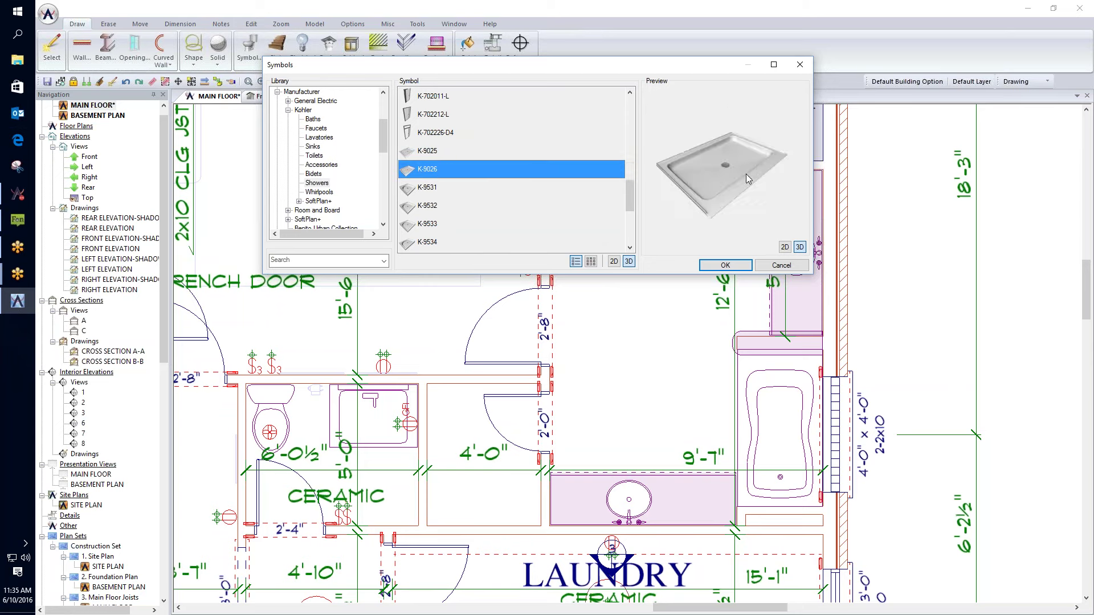
drag(746, 174, 712, 150)
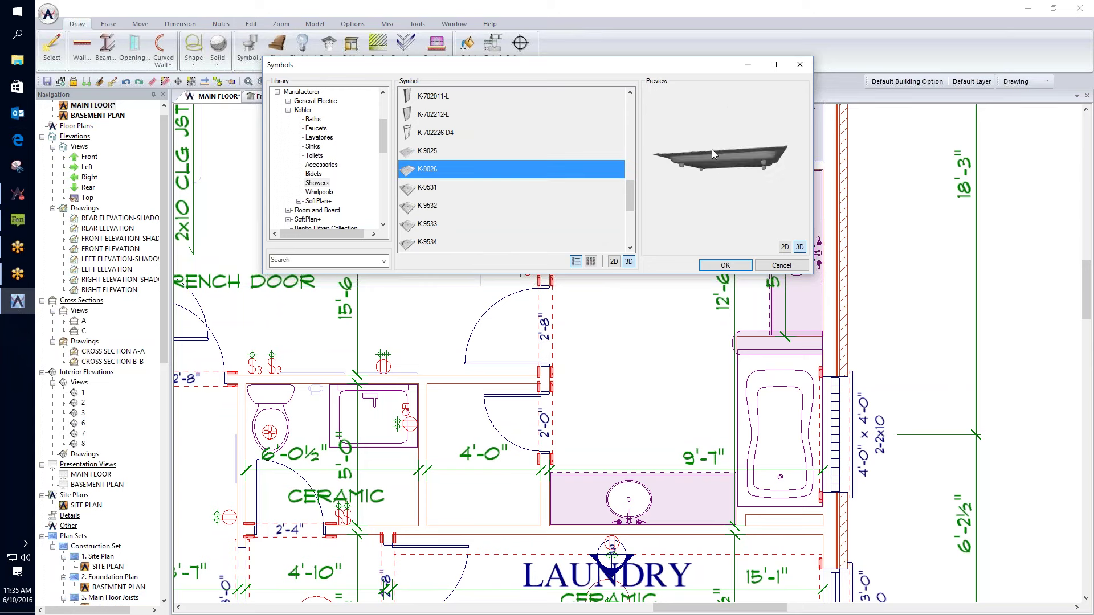
click(725, 265)
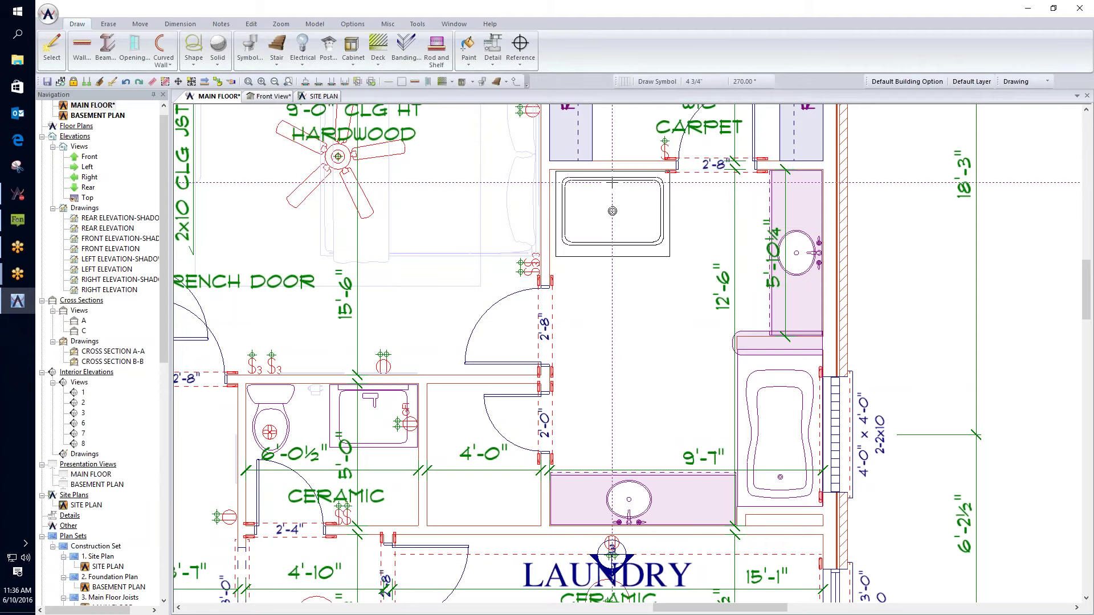
click(608, 182)
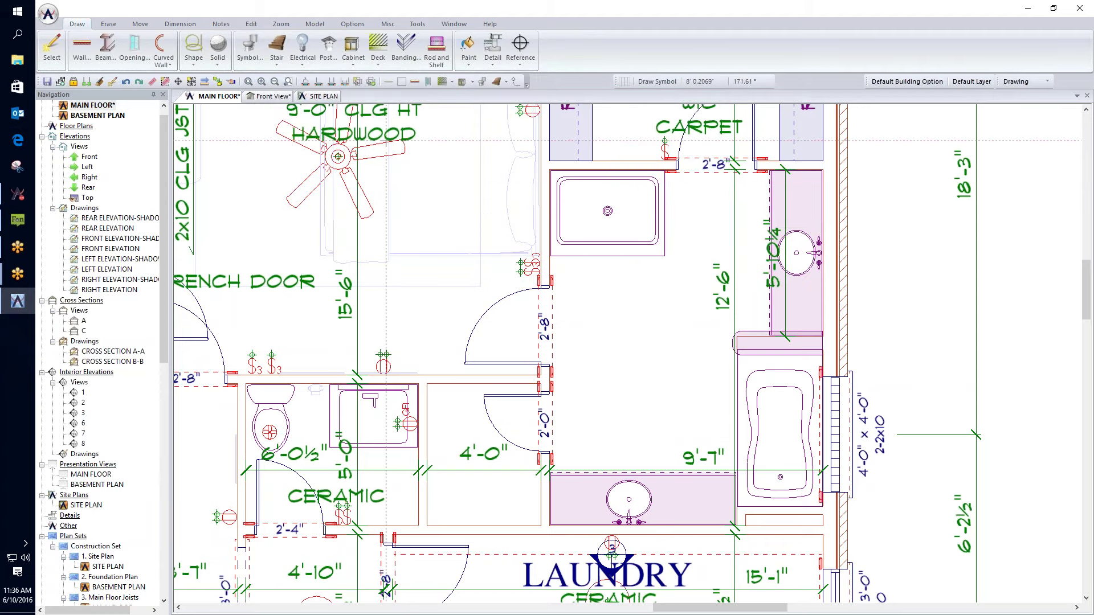
click(271, 95)
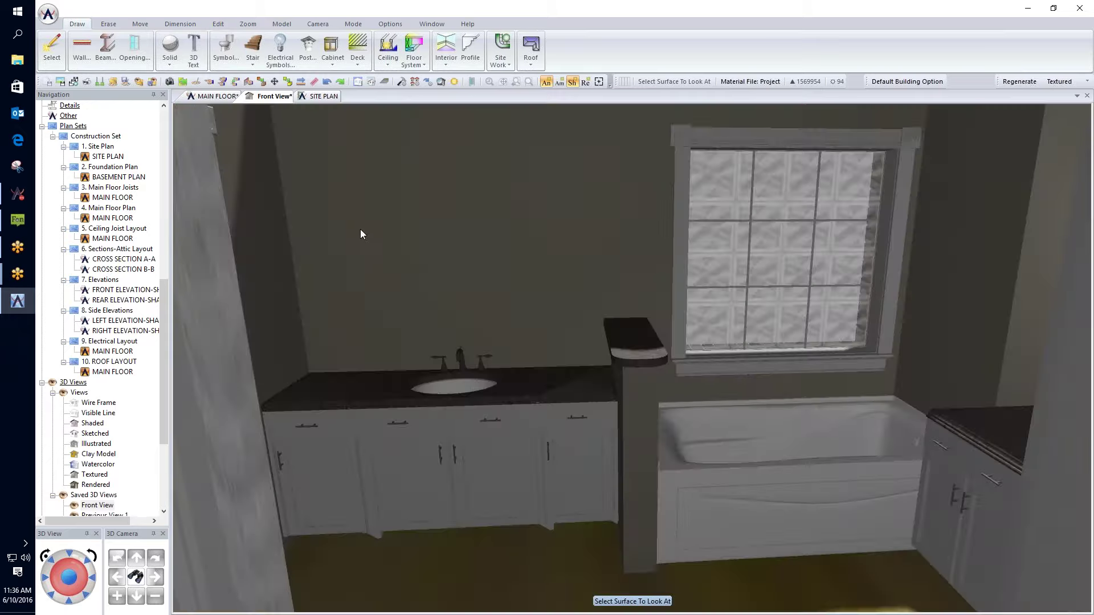
click(360, 229)
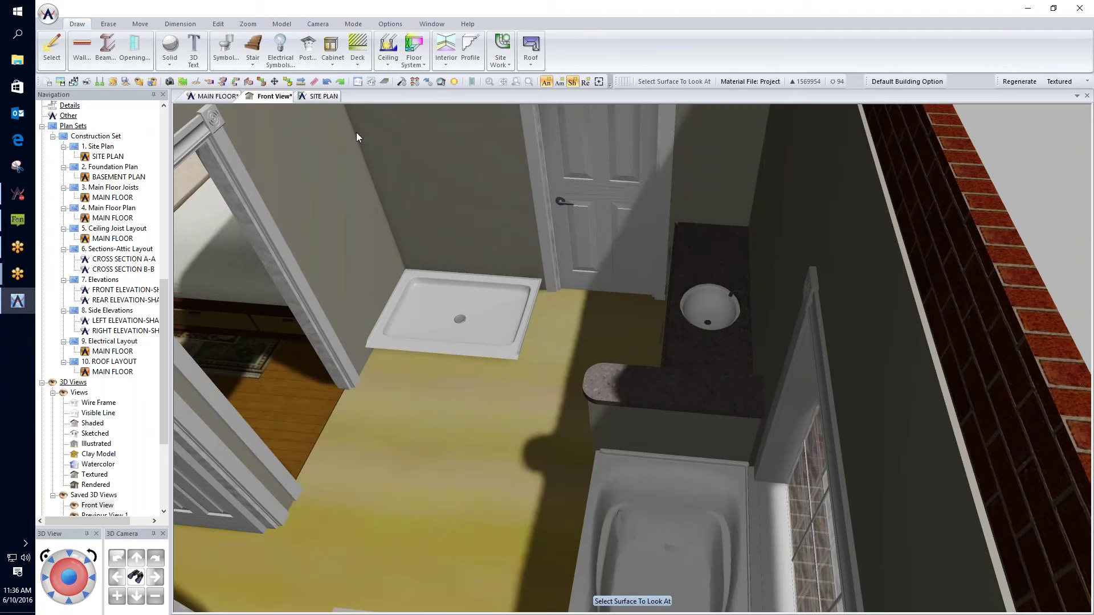
- Draw Glass Shower walls on the main floor plan along the two open sides of the shower base
click(217, 97)
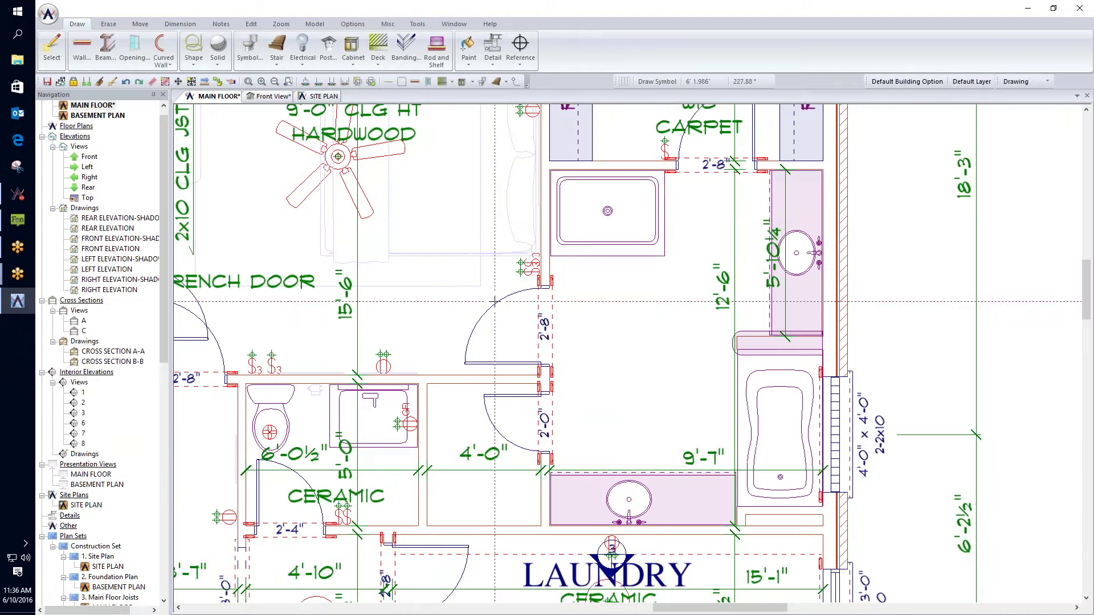
scroll(664, 340, up, 4)
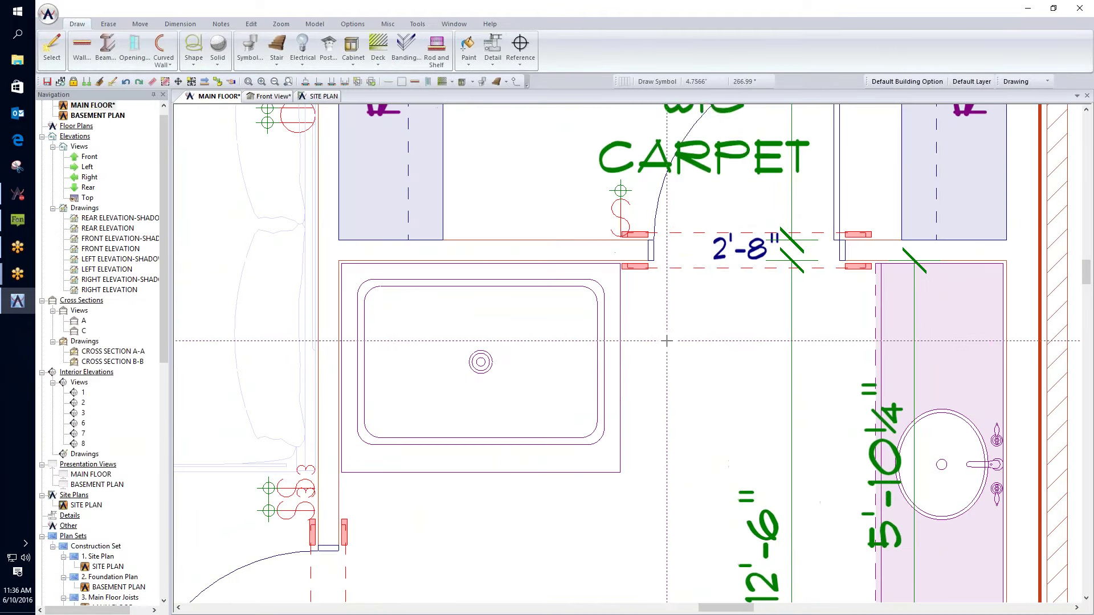
right_click(667, 341)
click(686, 89)
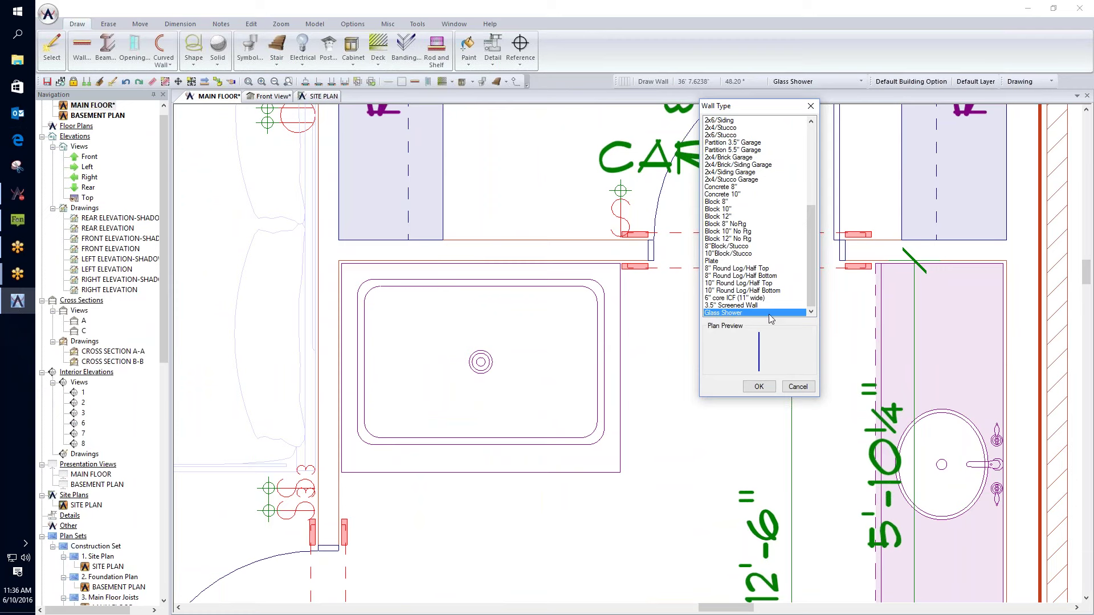
click(774, 385)
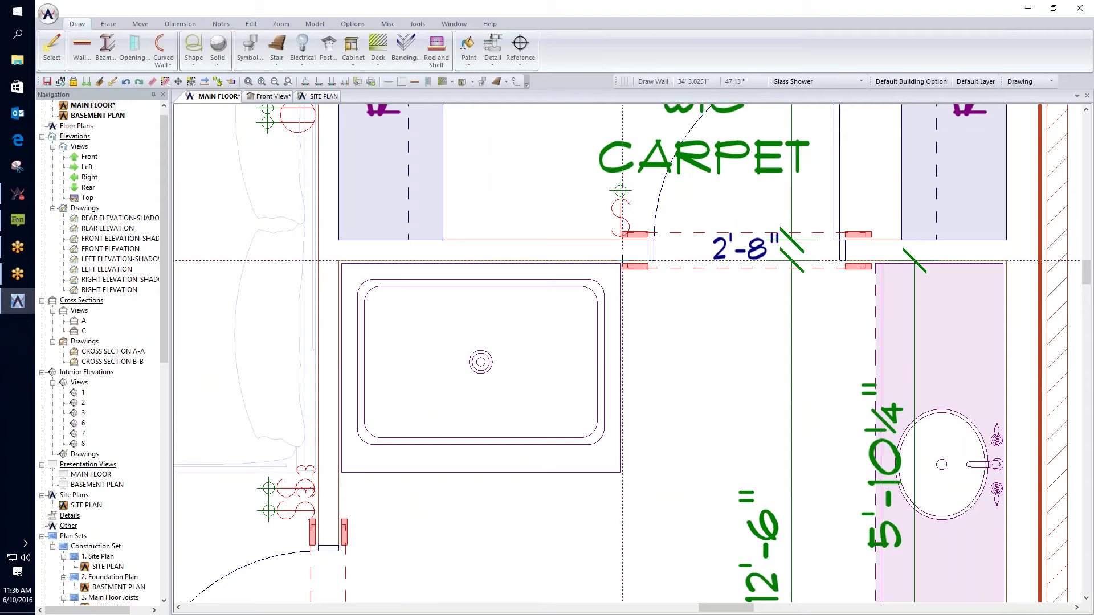
drag(623, 265, 338, 475)
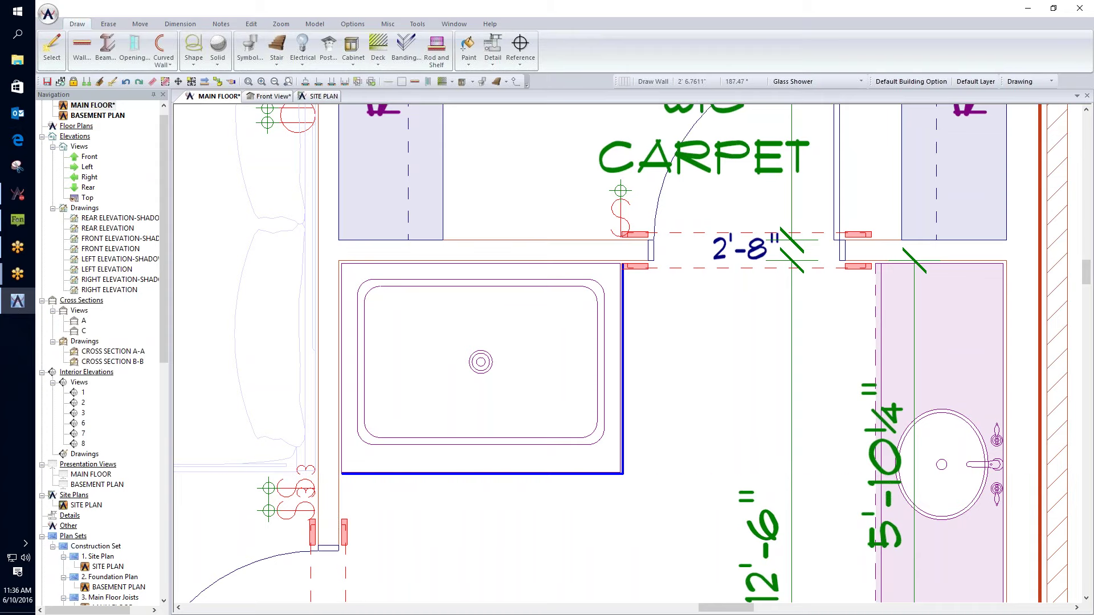
- Check the glass shower walls in the 3D front view and inspect one wall's properties
click(270, 96)
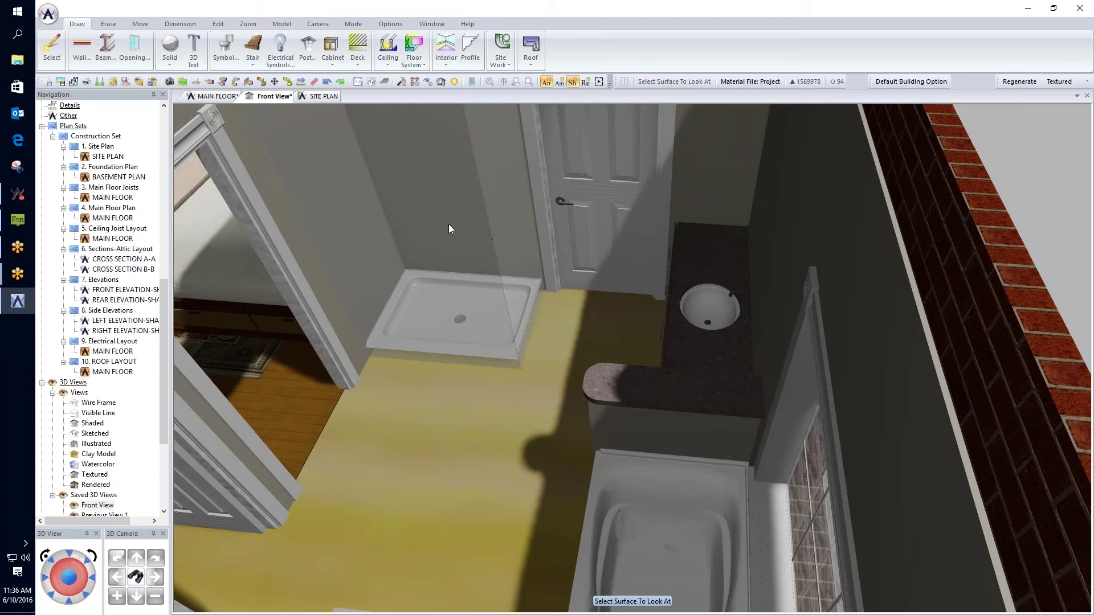
click(438, 259)
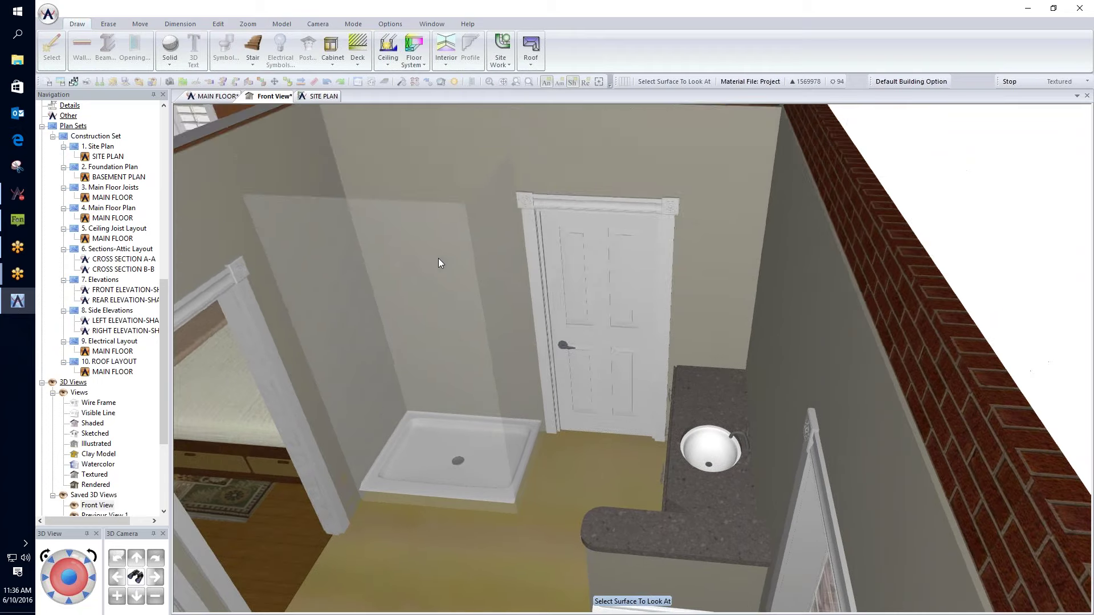
right_click(468, 274)
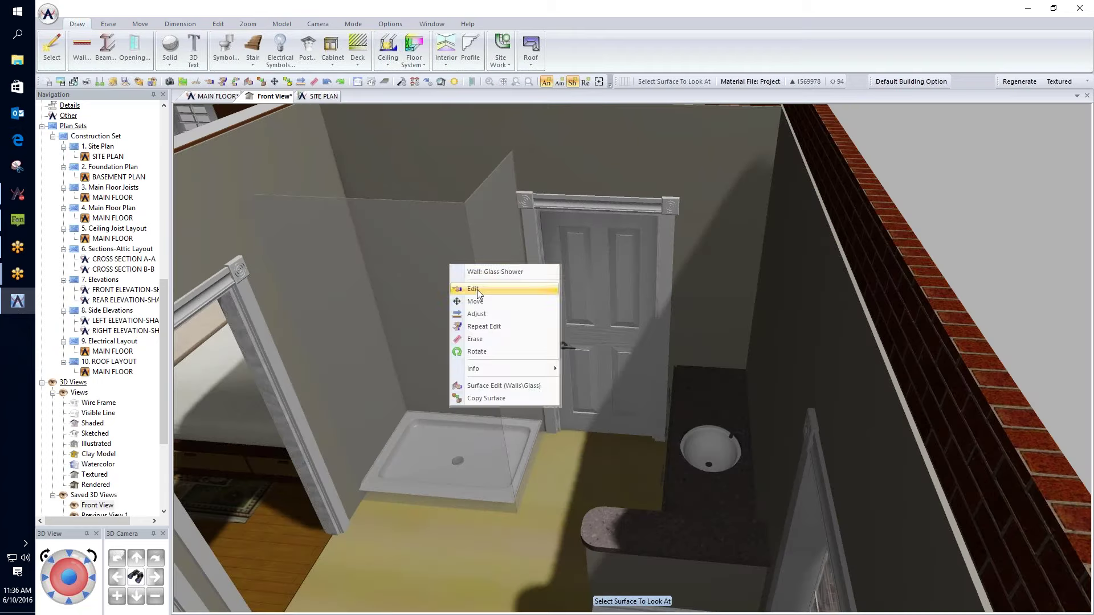
click(477, 290)
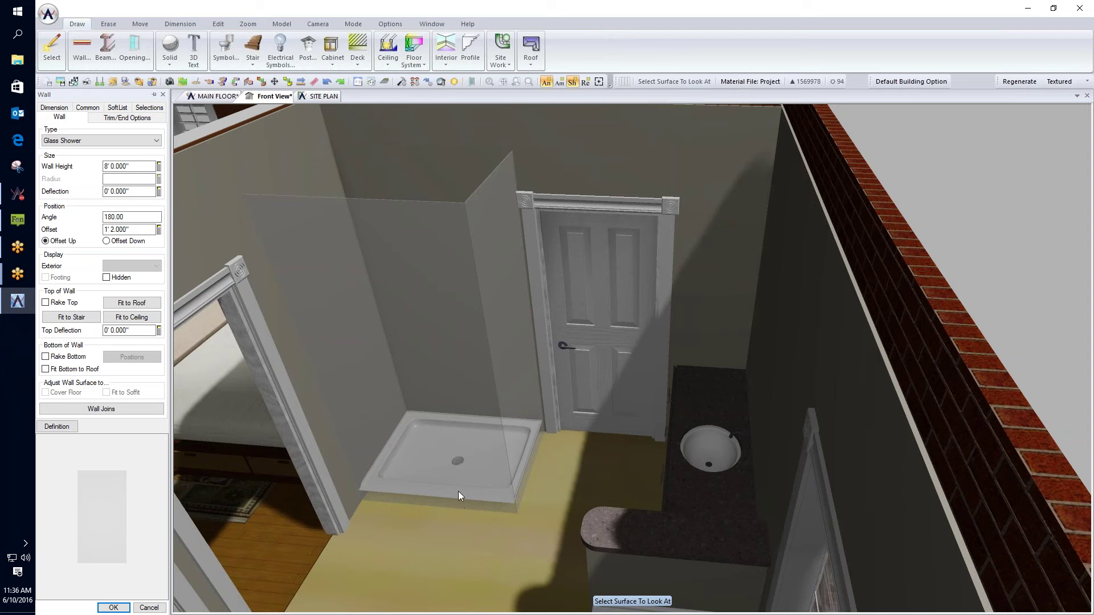
click(114, 608)
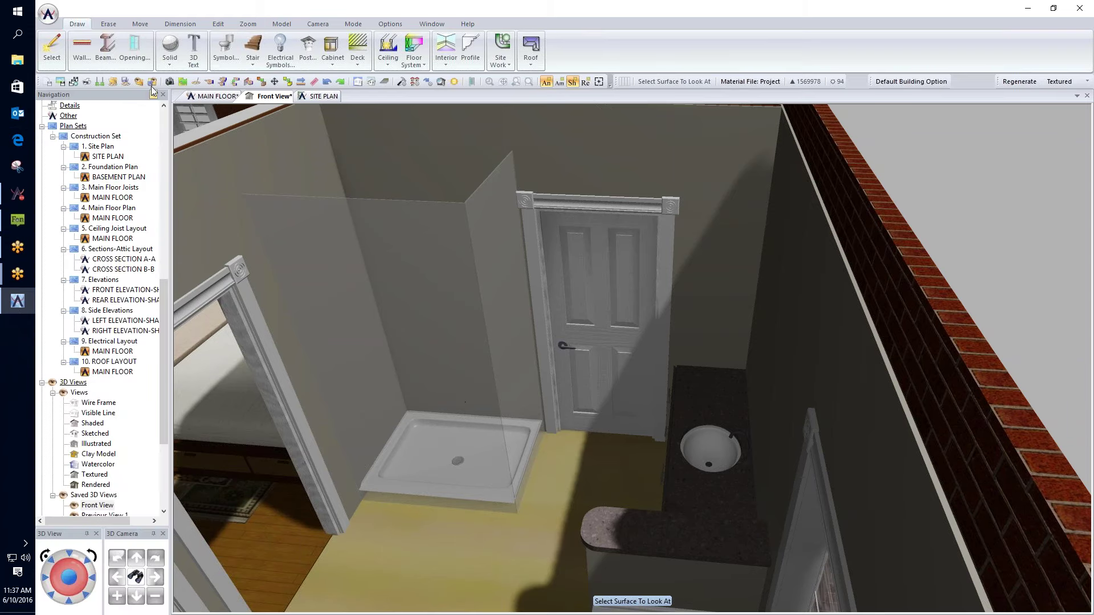
- Find the Shower category of interior door openings in the openings library
click(134, 48)
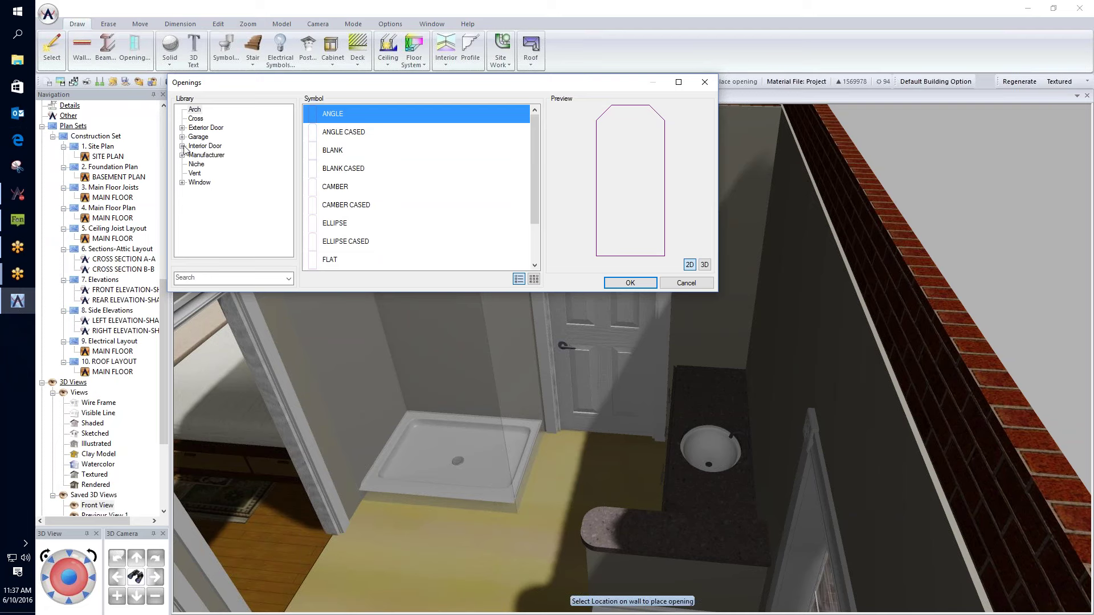
click(182, 146)
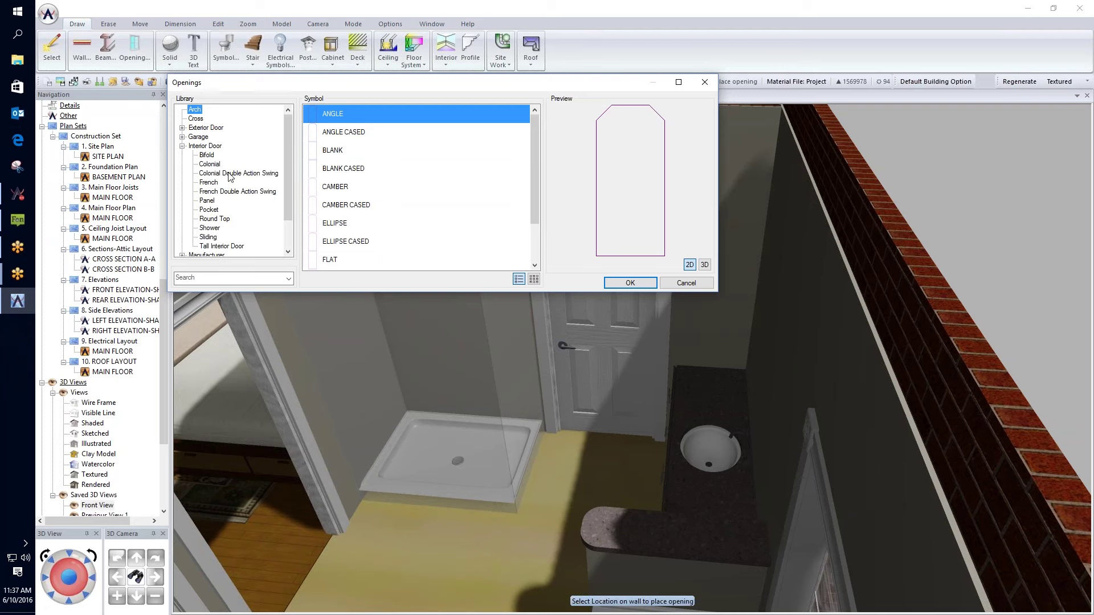
drag(284, 174, 285, 197)
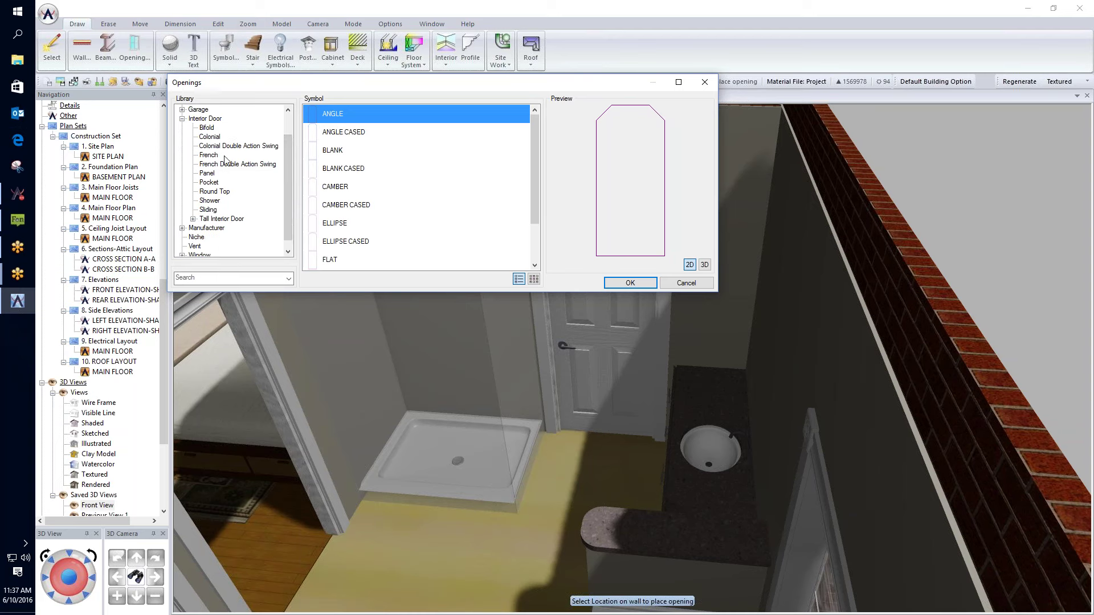
drag(288, 198, 288, 205)
click(203, 280)
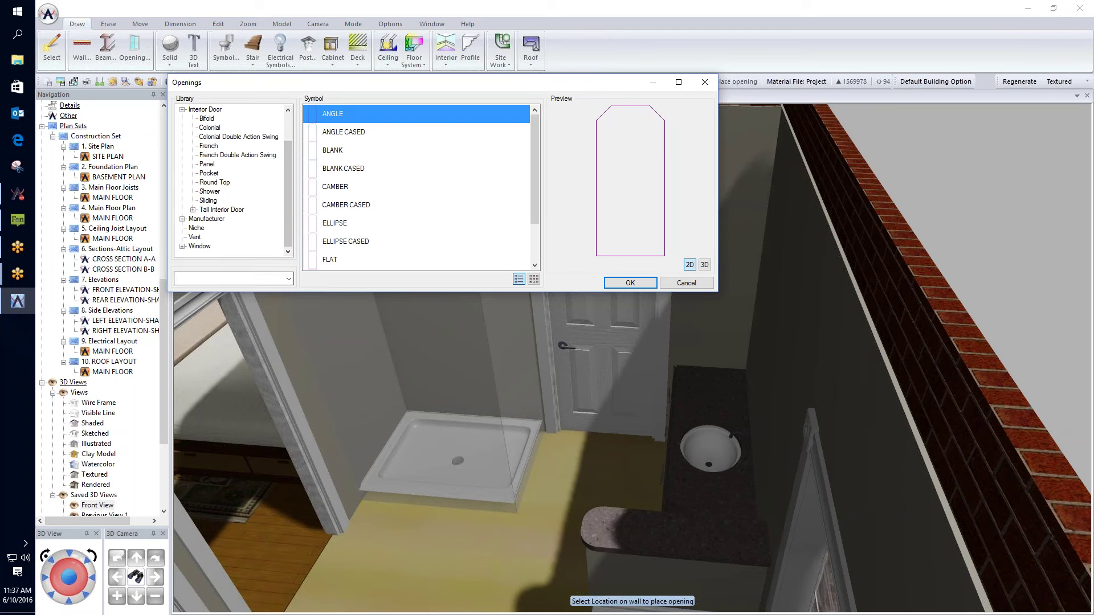
text(shower)
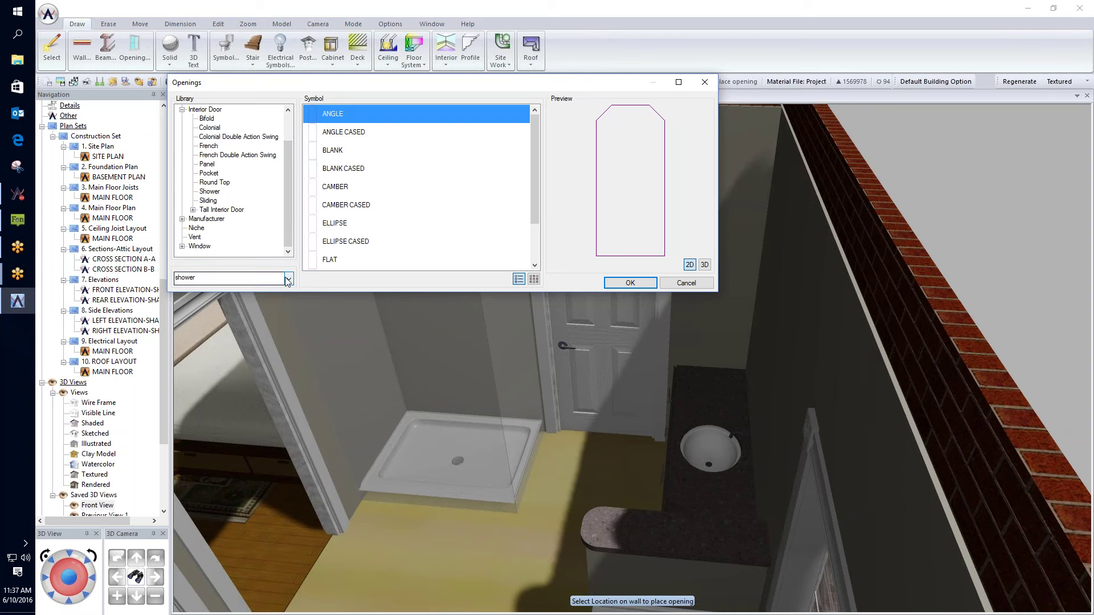
drag(288, 206, 291, 171)
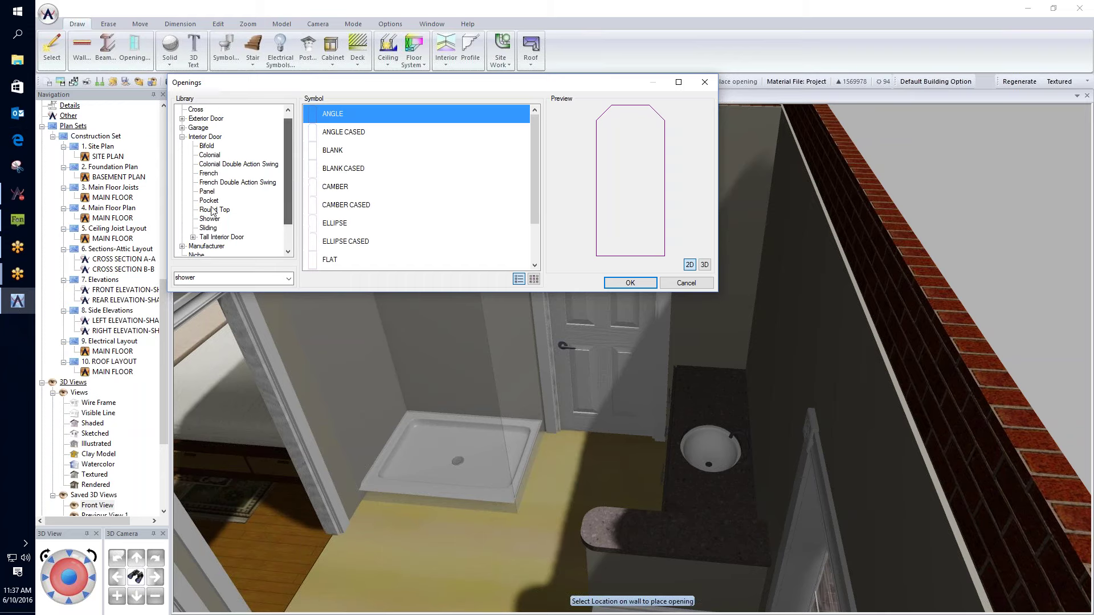
click(210, 219)
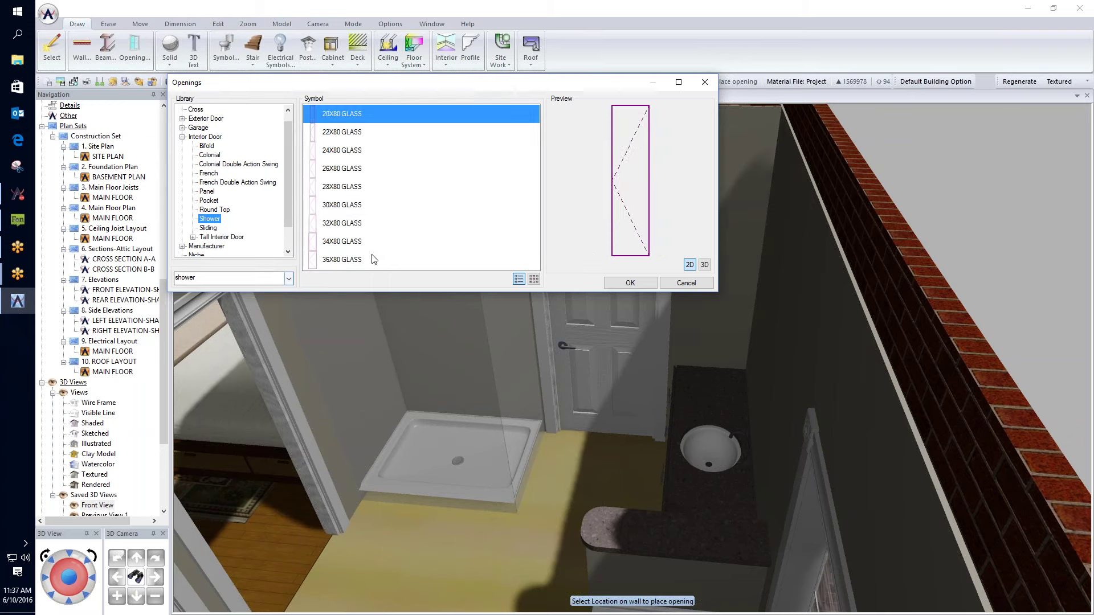
- Place a 32X80 GLASS shower door in the glass wall along the long side of the shower base
click(353, 228)
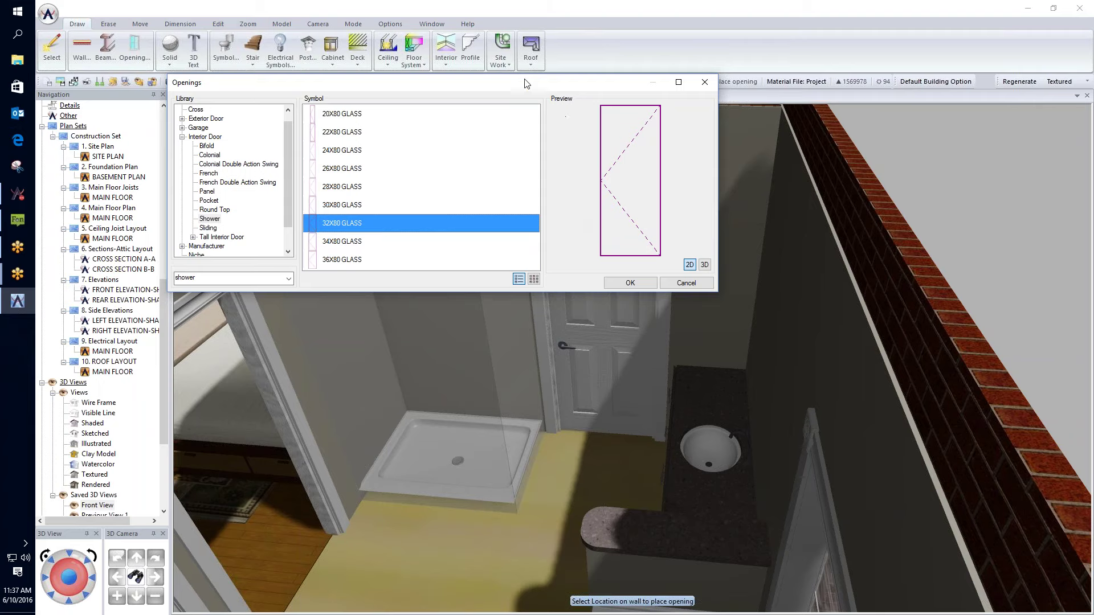
drag(523, 81, 932, 171)
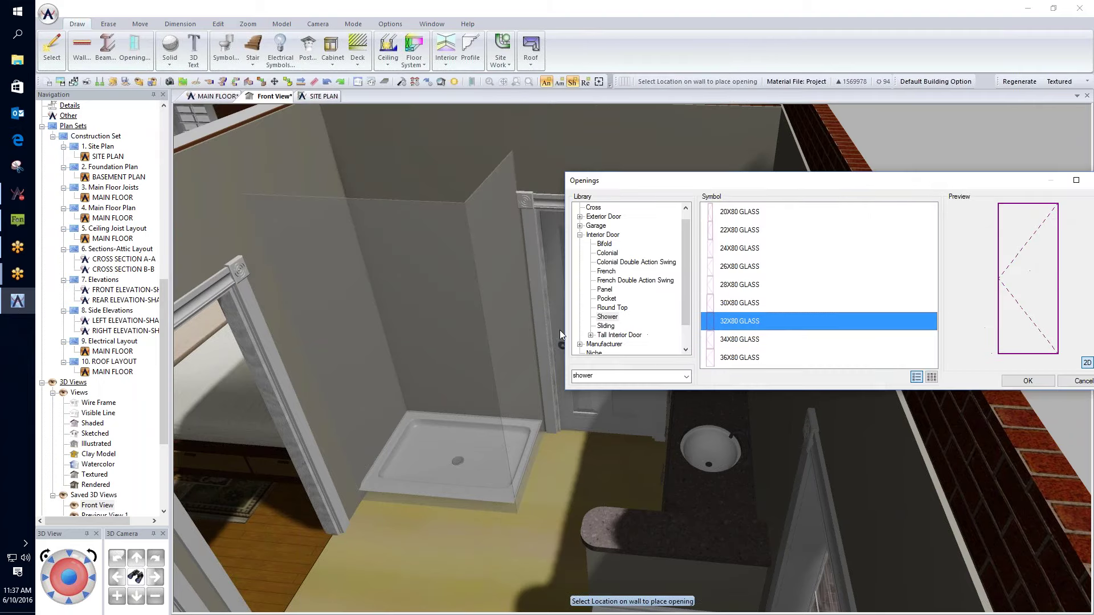
click(410, 339)
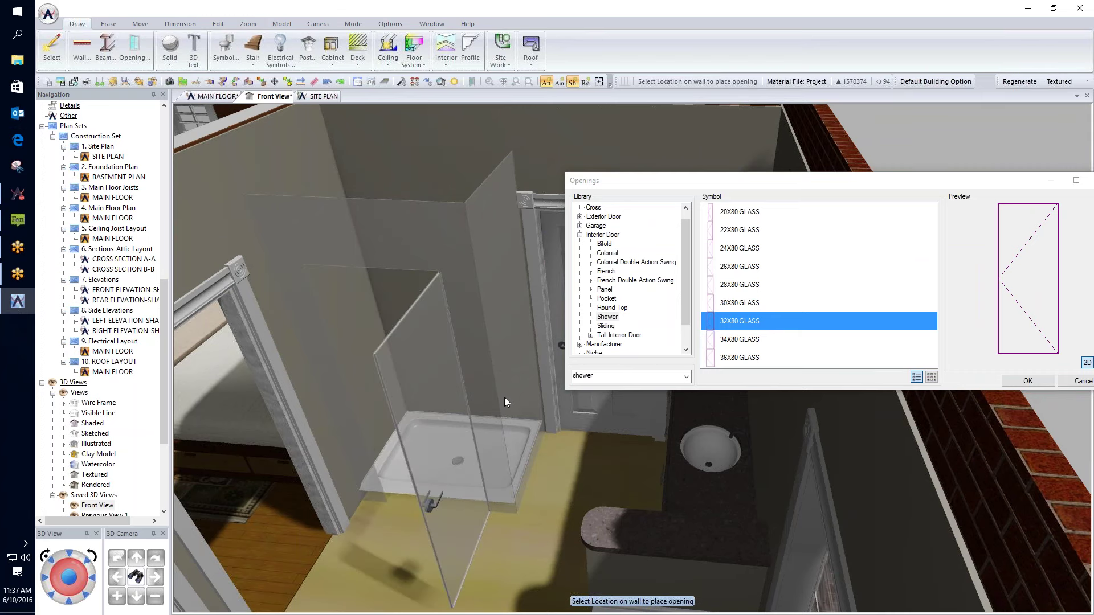
click(1081, 382)
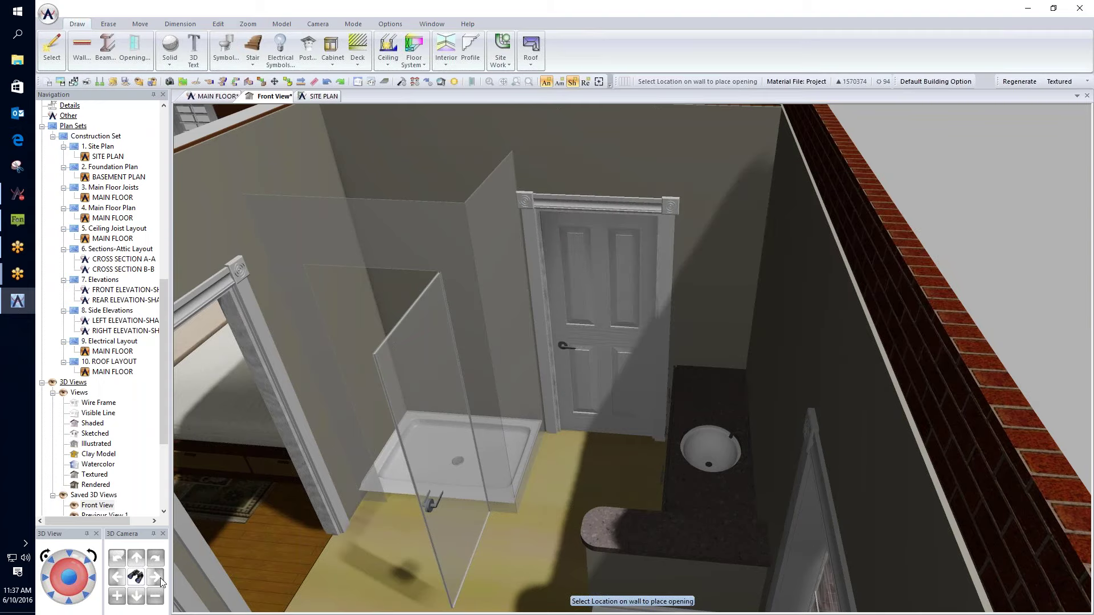
- View the shower door at floor level and reverse its hinge side
click(136, 577)
click(379, 497)
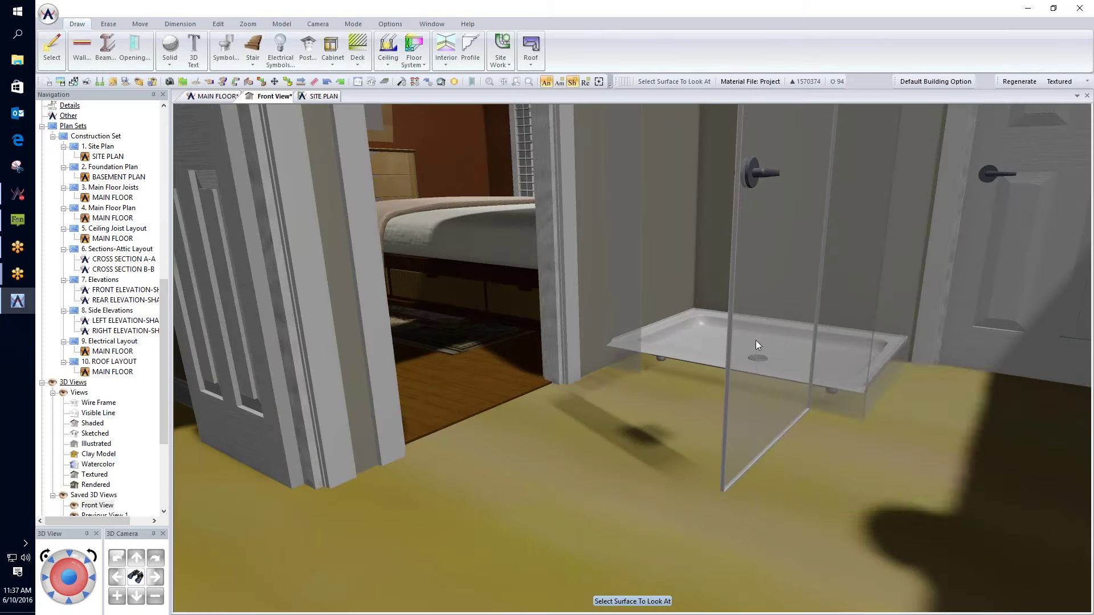
right_click(756, 341)
click(782, 365)
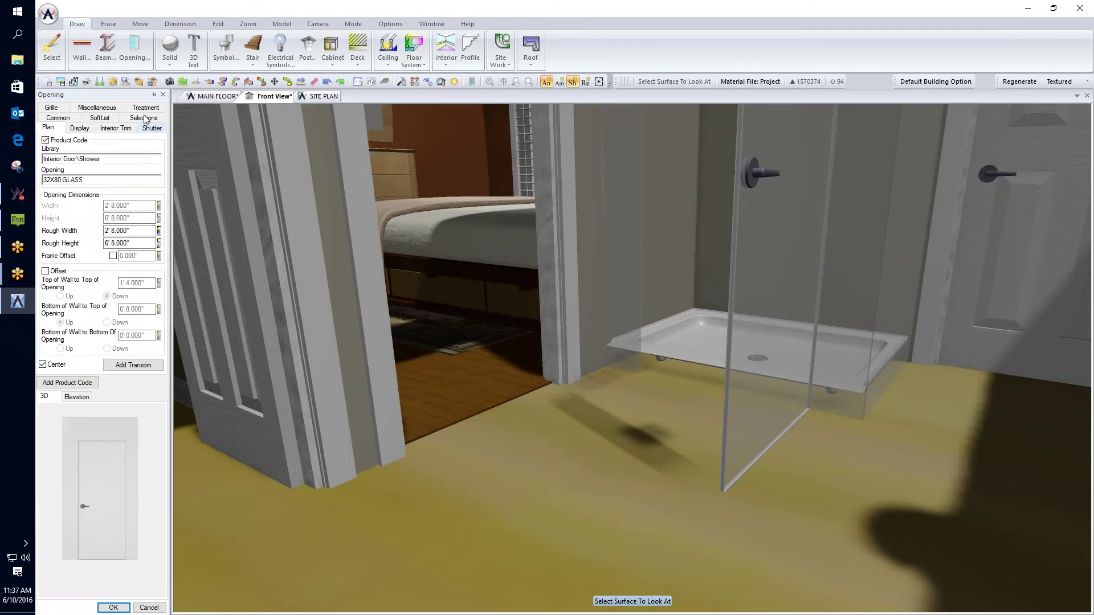
click(81, 128)
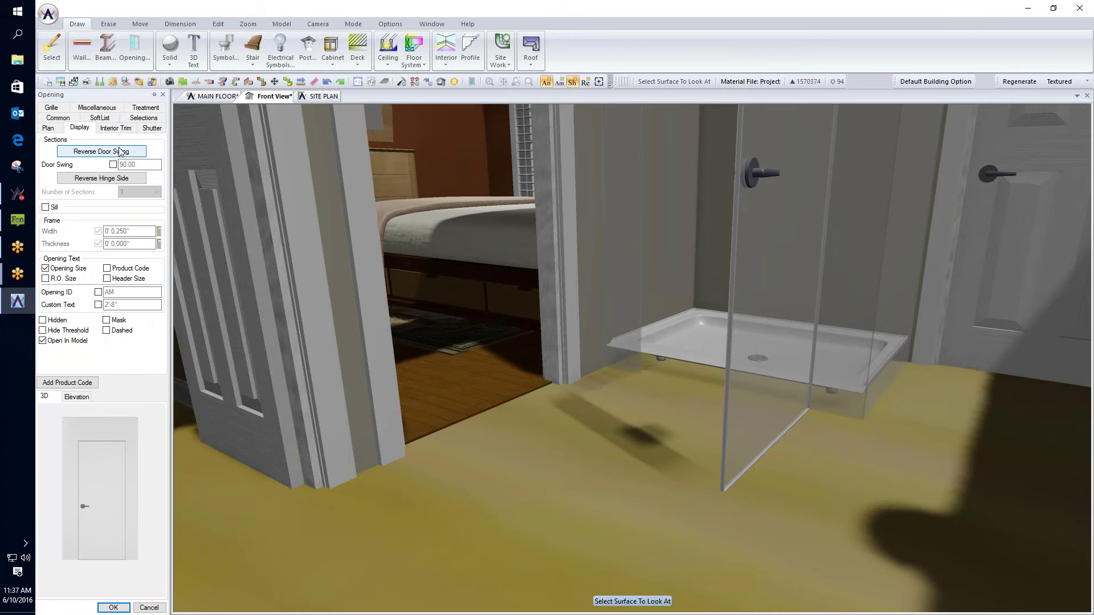
click(102, 179)
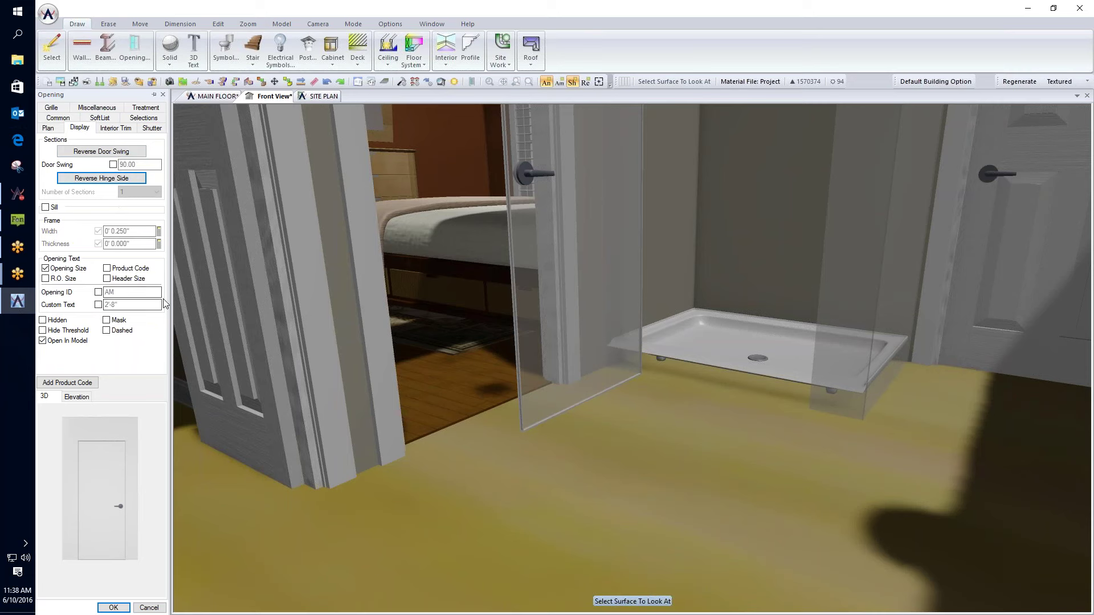
click(55, 127)
click(73, 131)
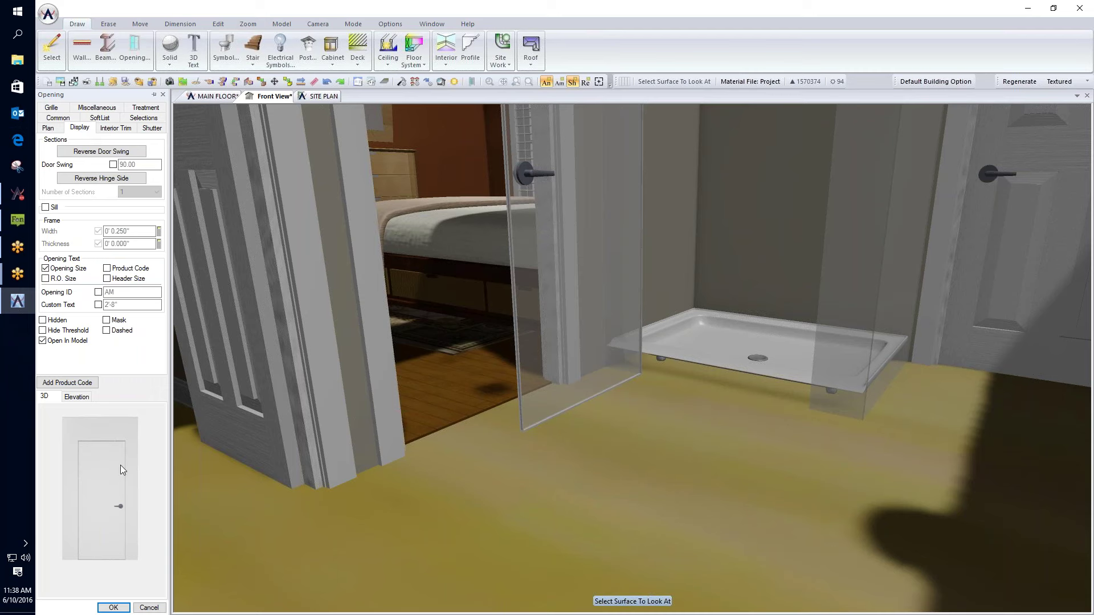
- Enable the door's offset and set the bottom of wall to bottom of opening distance to 4 inches
click(50, 128)
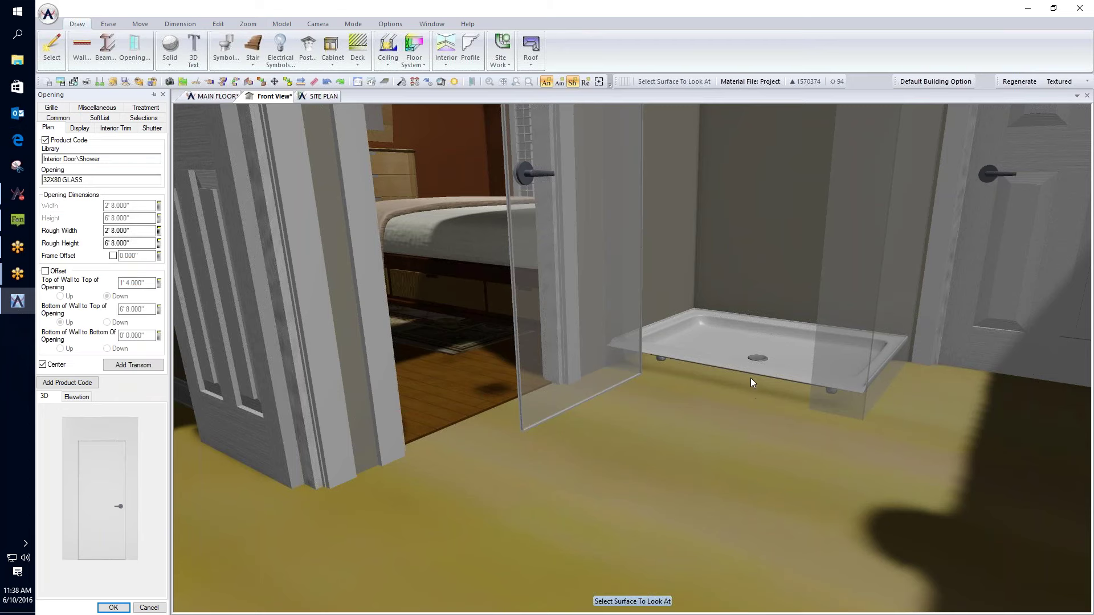
click(46, 271)
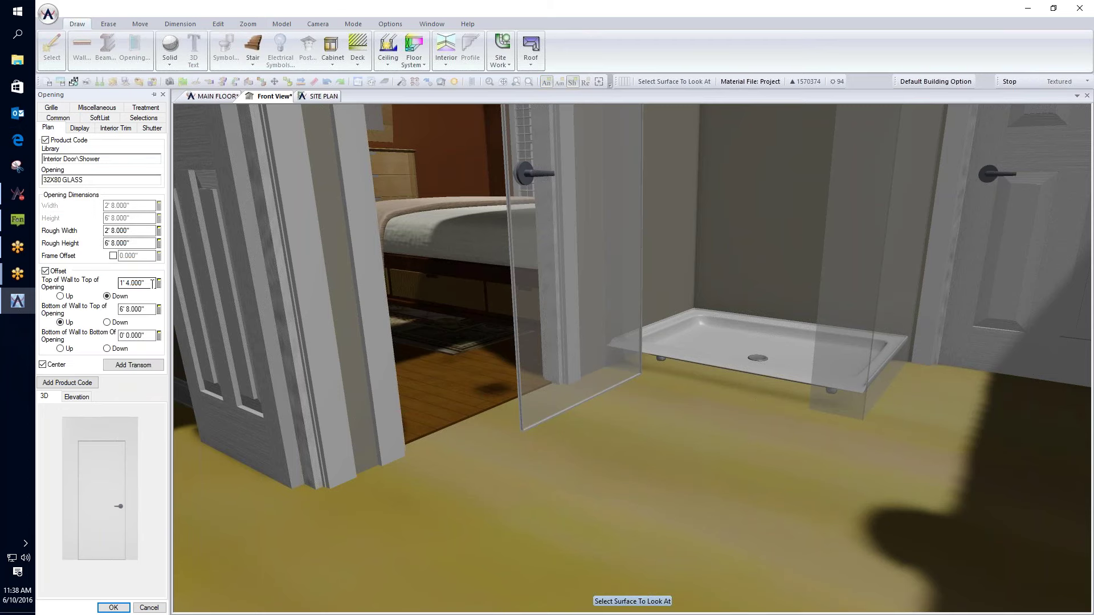
click(150, 336)
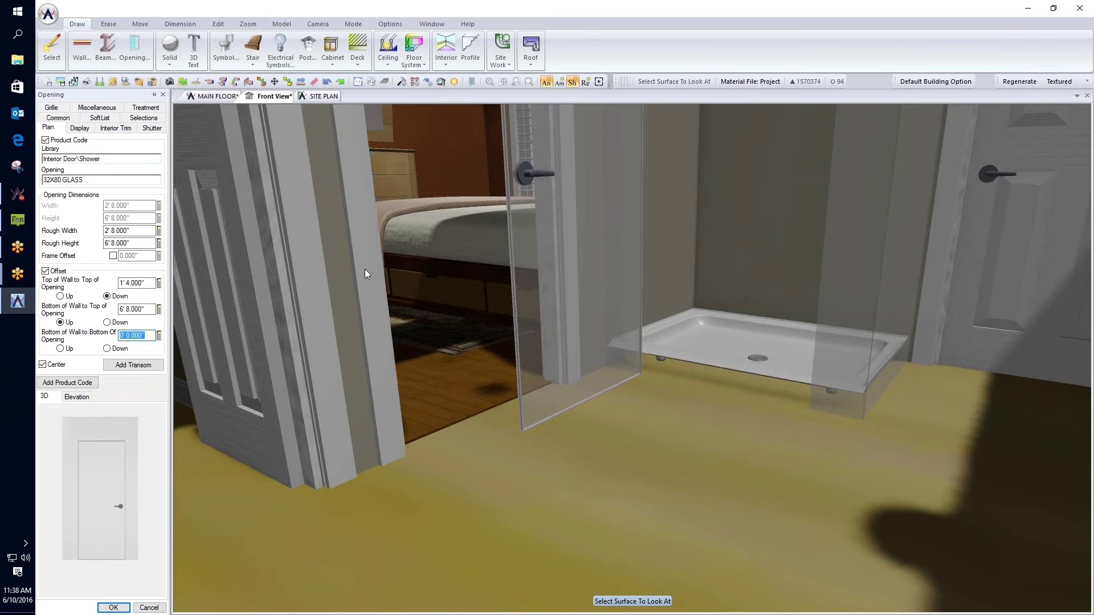
text(4)
key(Tab)
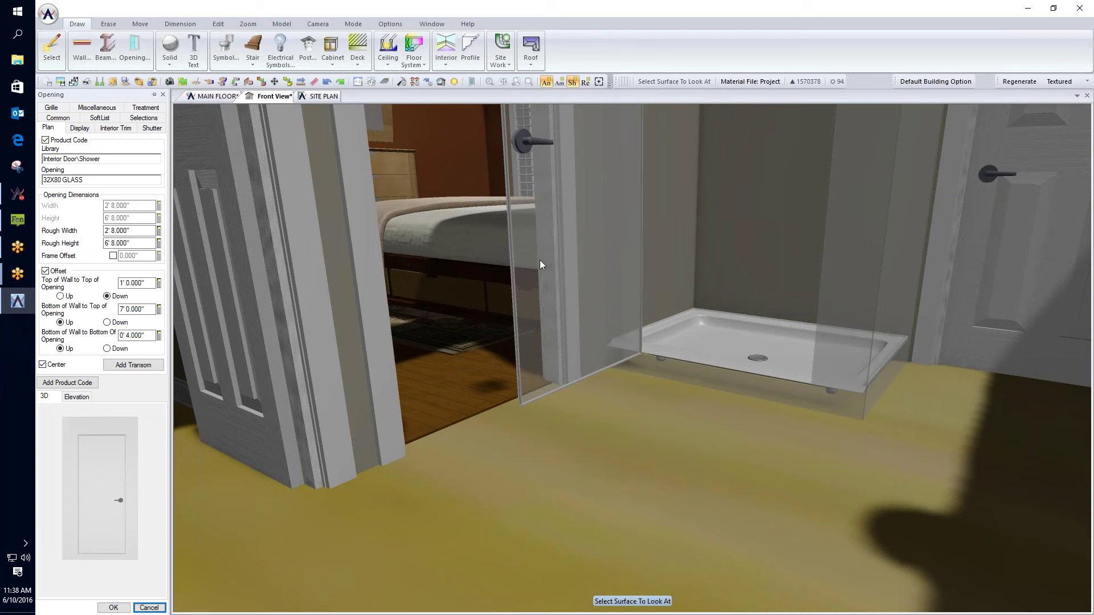
- Show the glass shower door closed in the model and accept the opening's changes
click(80, 128)
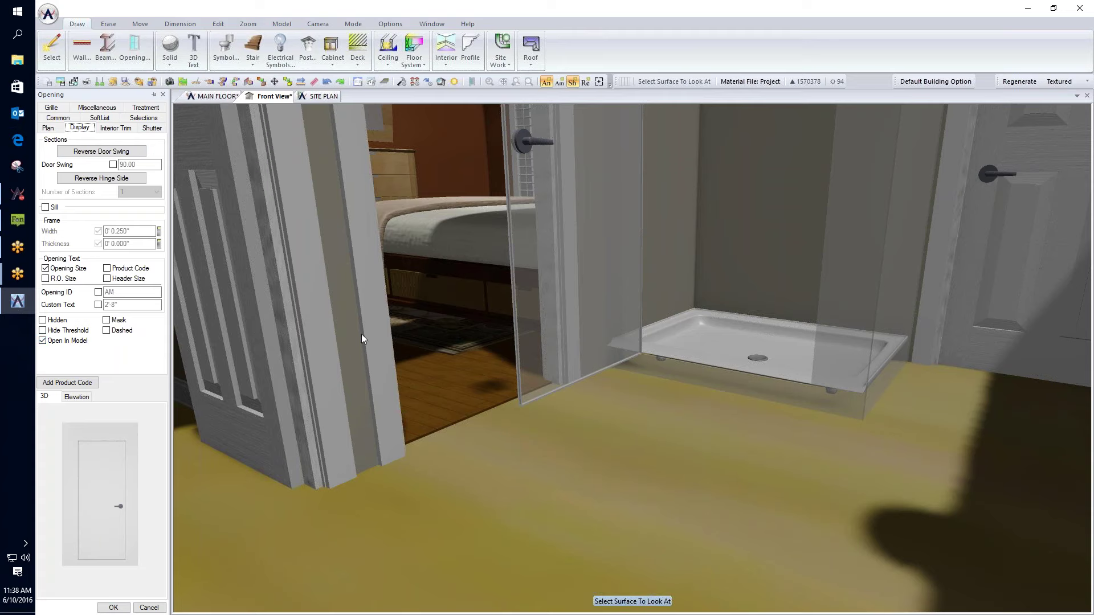
click(75, 341)
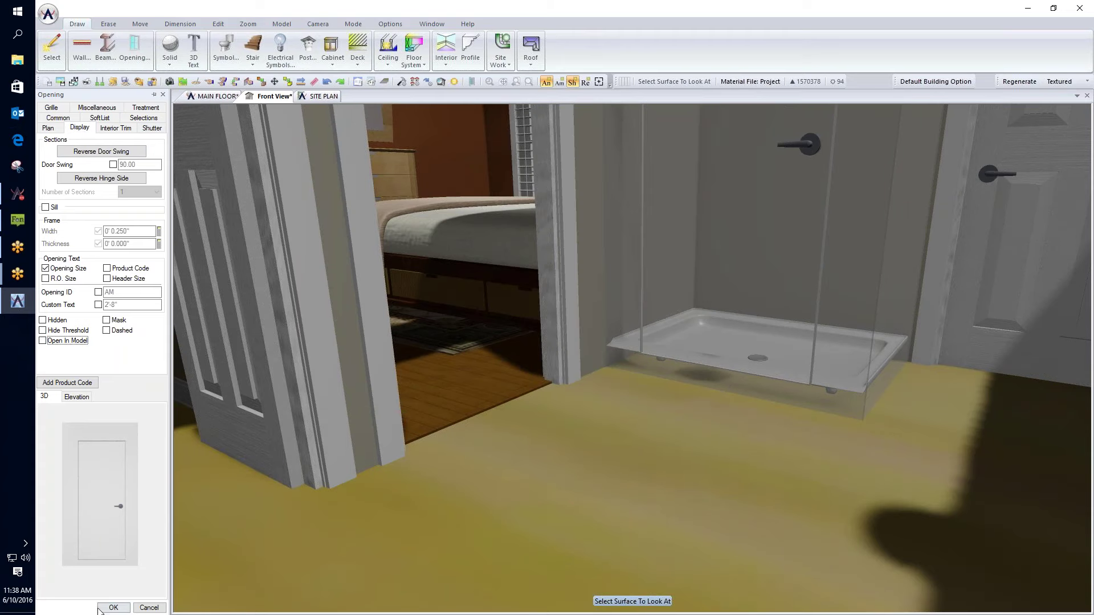
click(113, 608)
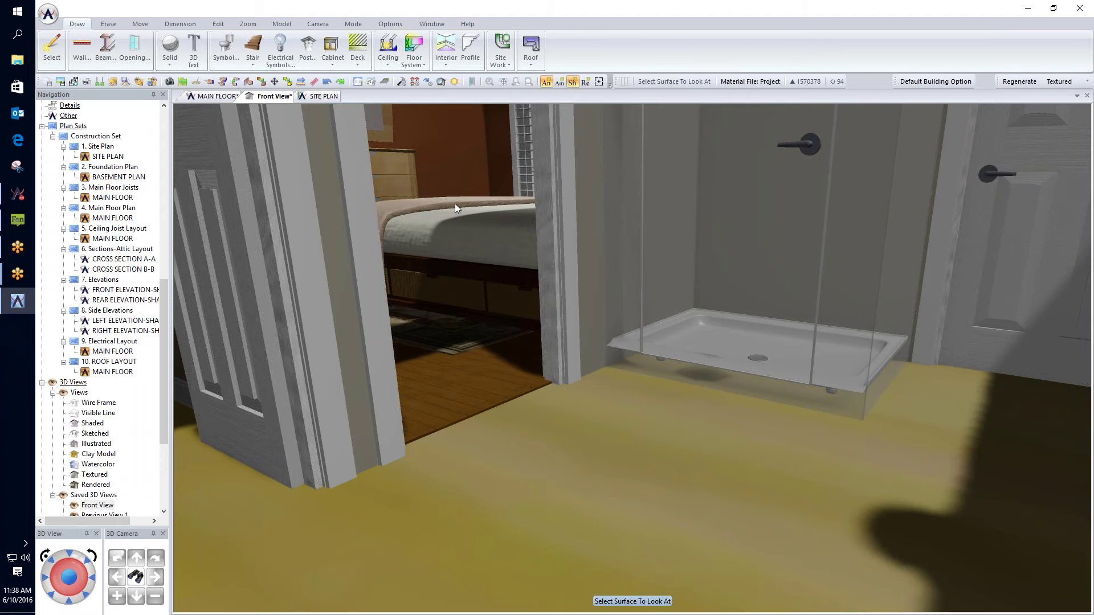
- Draw an L-shaped 3D polygon solid about 2 1/8" wide on the main floor plan along the shower base's two glass sides
click(218, 96)
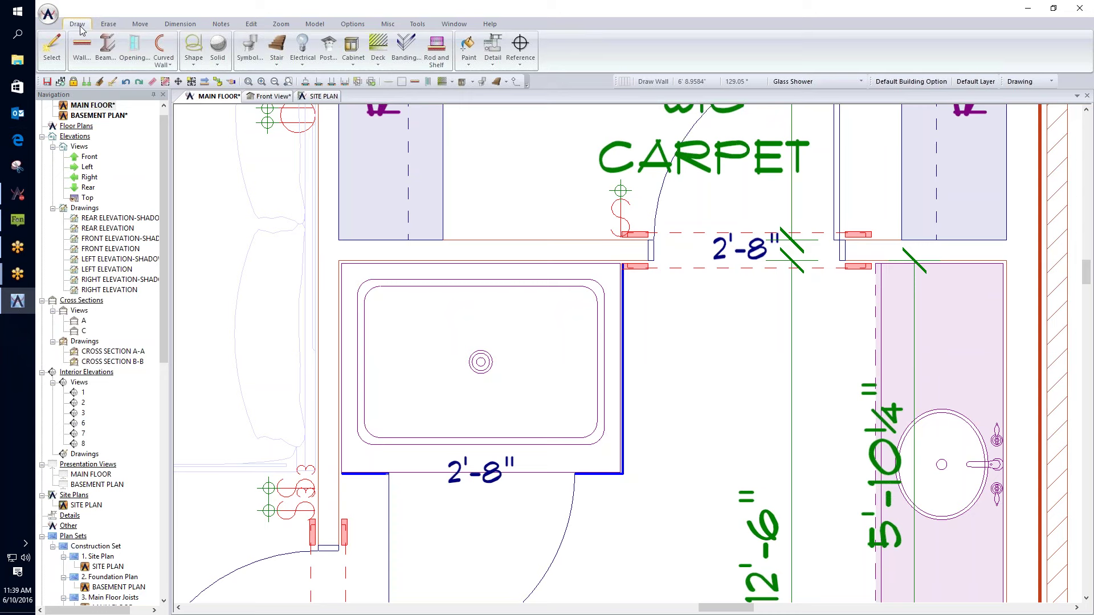
click(217, 52)
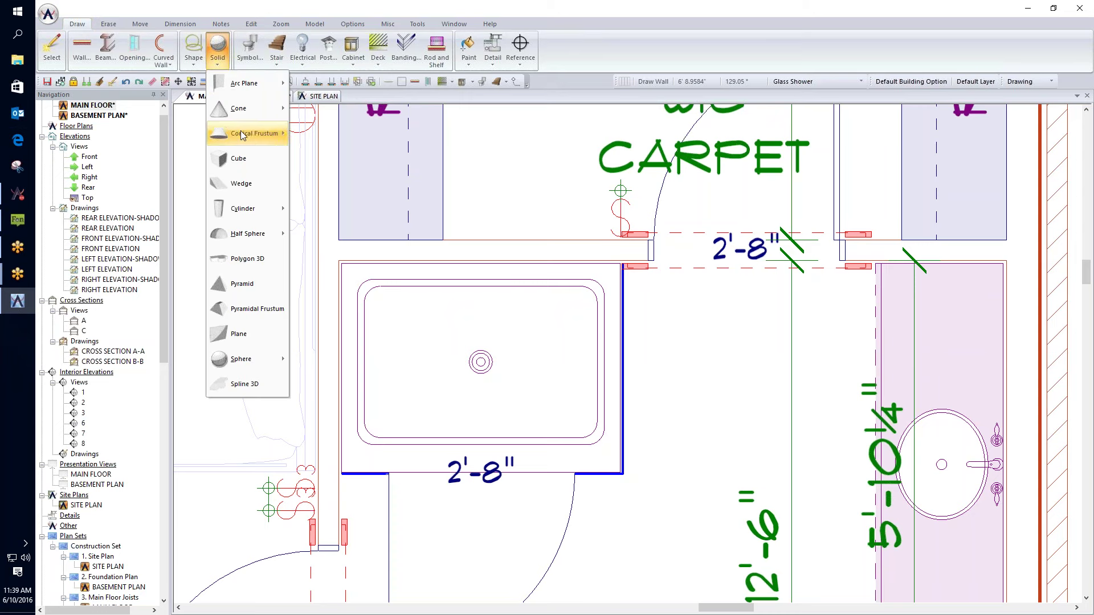
click(262, 261)
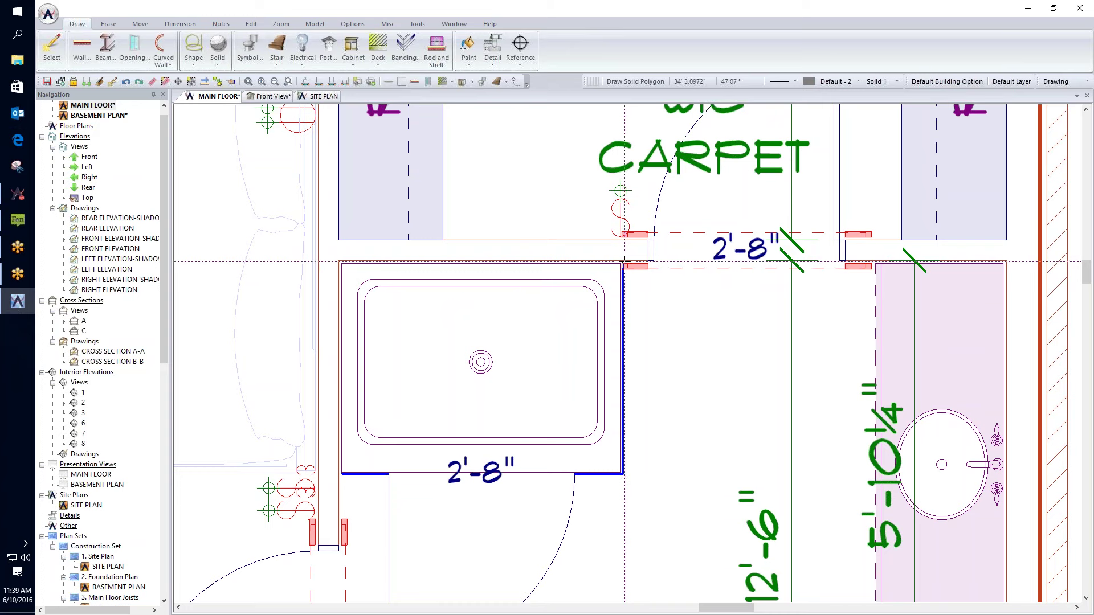
mouse_move(624, 263)
mouse_down()
mouse_move(623, 474)
mouse_move(339, 473)
mouse_move(341, 463)
mouse_move(610, 462)
mouse_move(611, 262)
mouse_up()
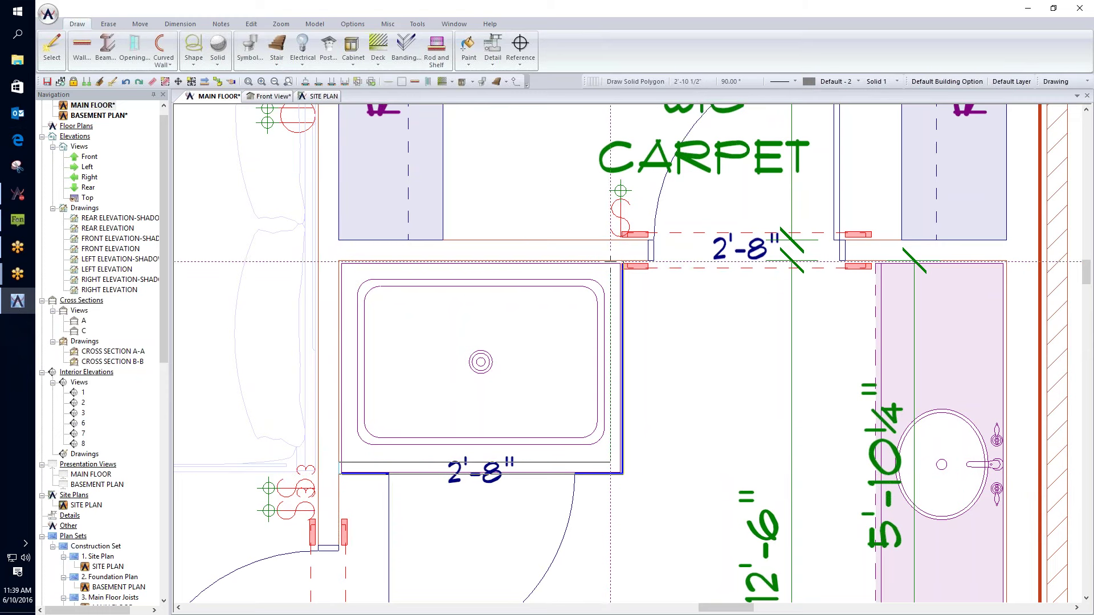
click(623, 262)
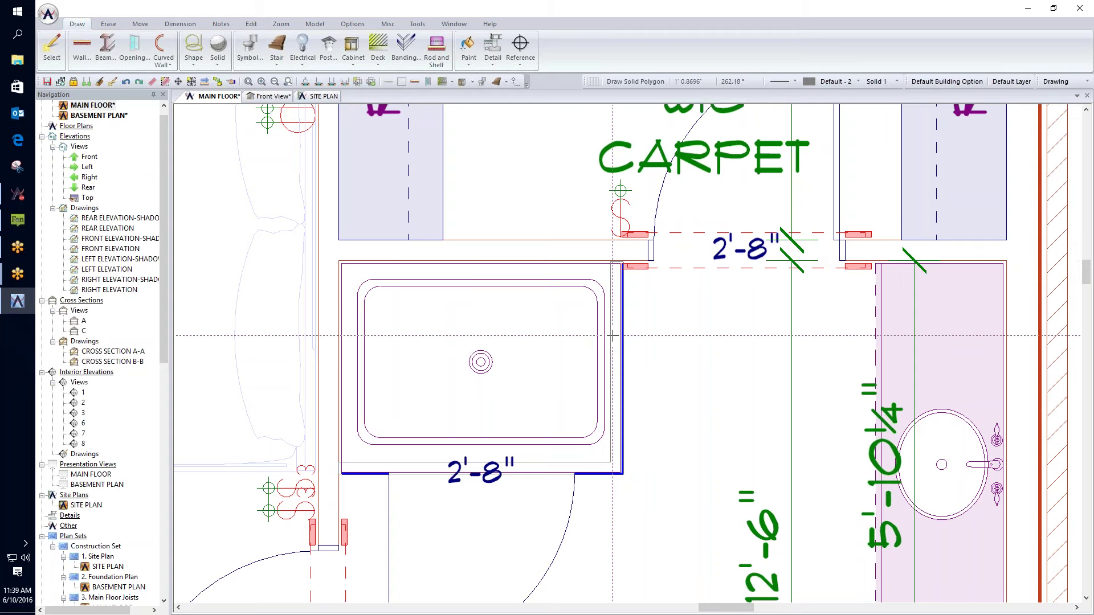
right_click(439, 255)
click(488, 276)
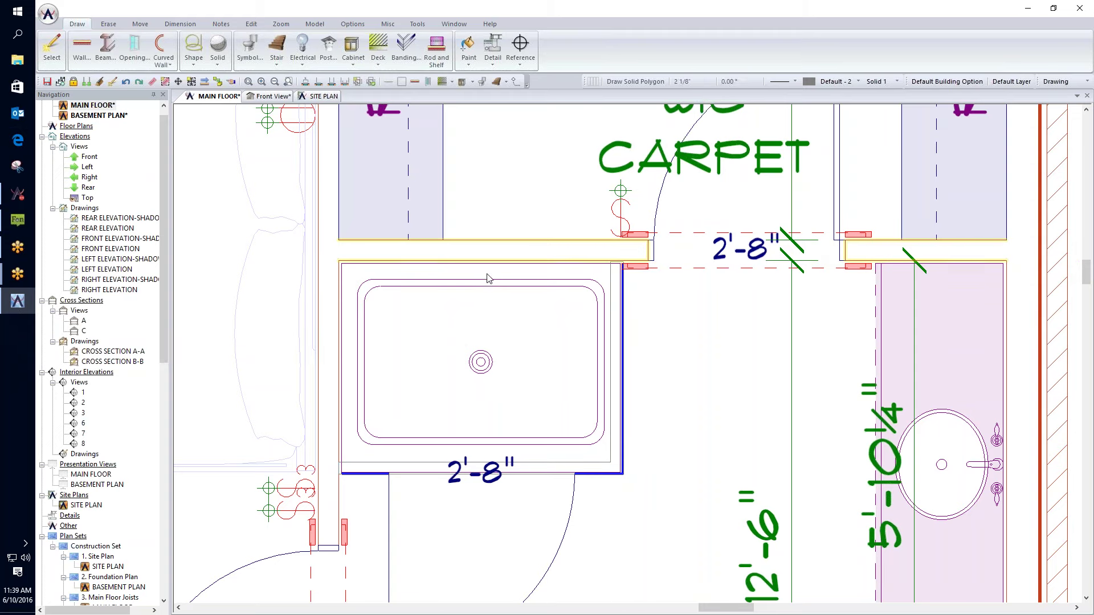
click(163, 94)
- Edit the L-shaped 3D polygon around the shower base and set its elevation offset to 1' 2" up
right_click(613, 309)
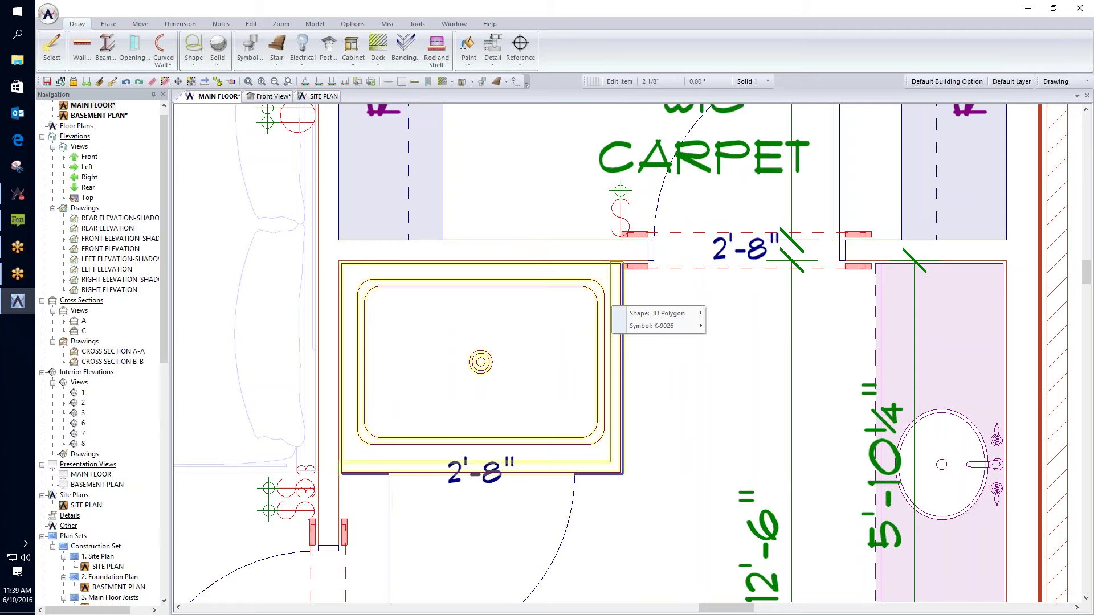
mouse_move(656, 314)
click(729, 314)
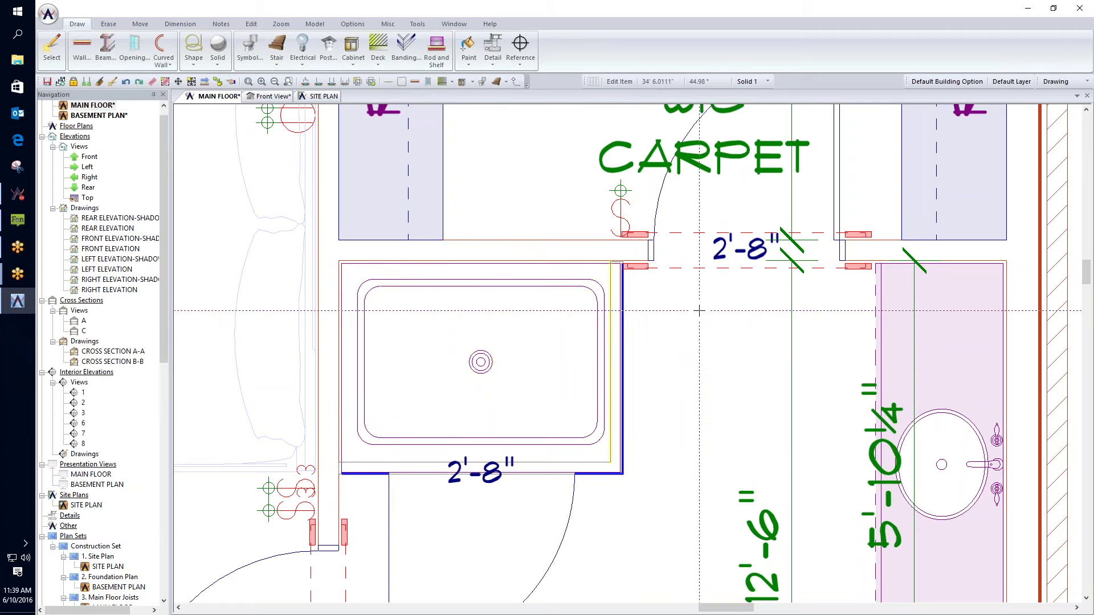
click(106, 108)
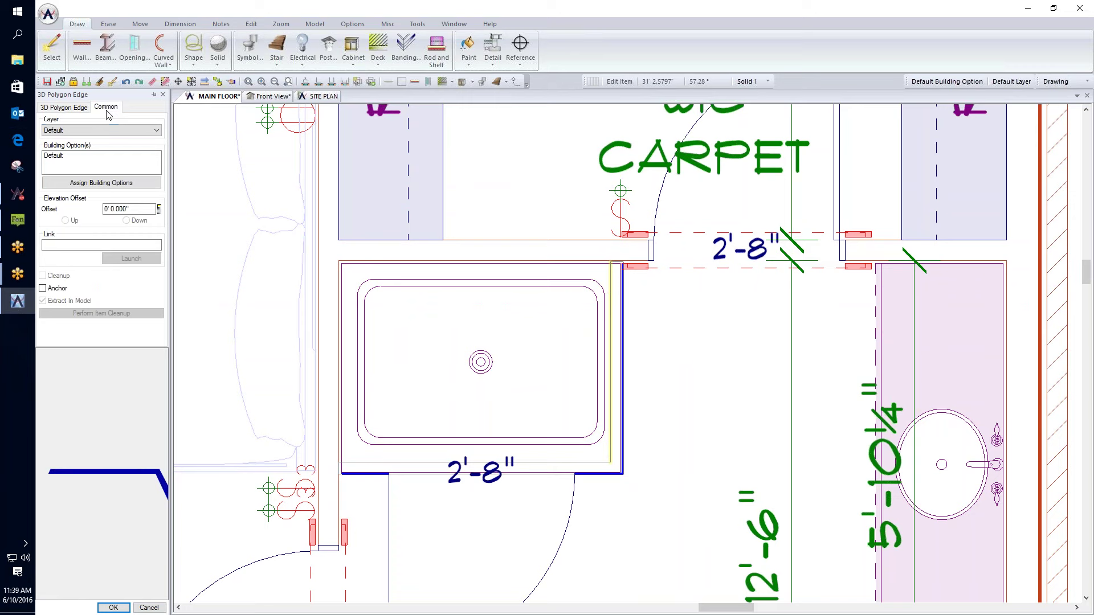
click(132, 208)
text(14)
key(Tab)
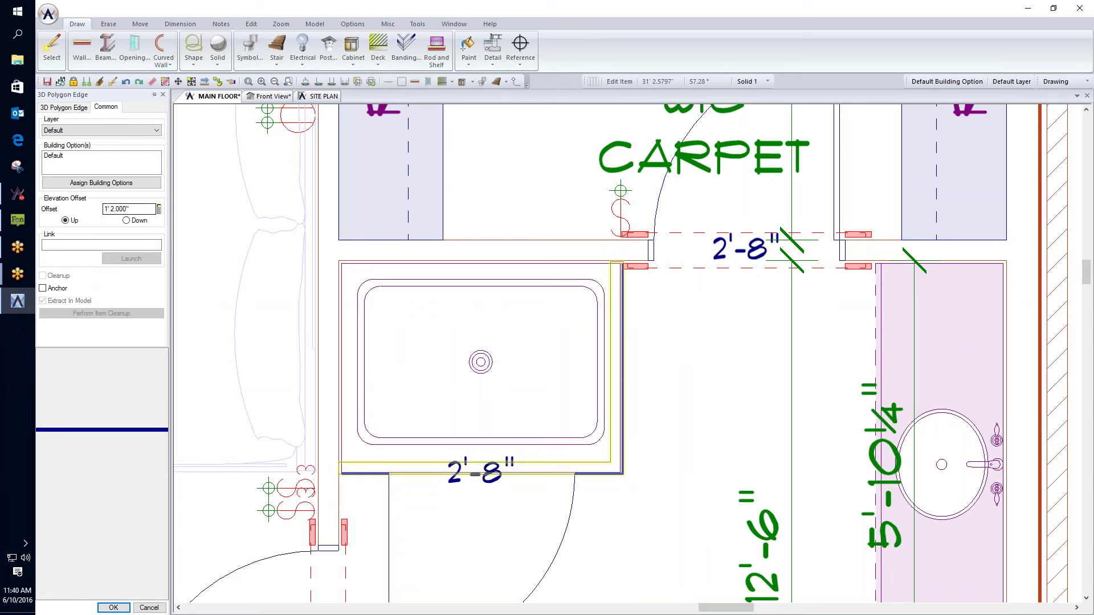
- Set the height of the shower curb polygon to 9' 3"
click(63, 107)
click(134, 193)
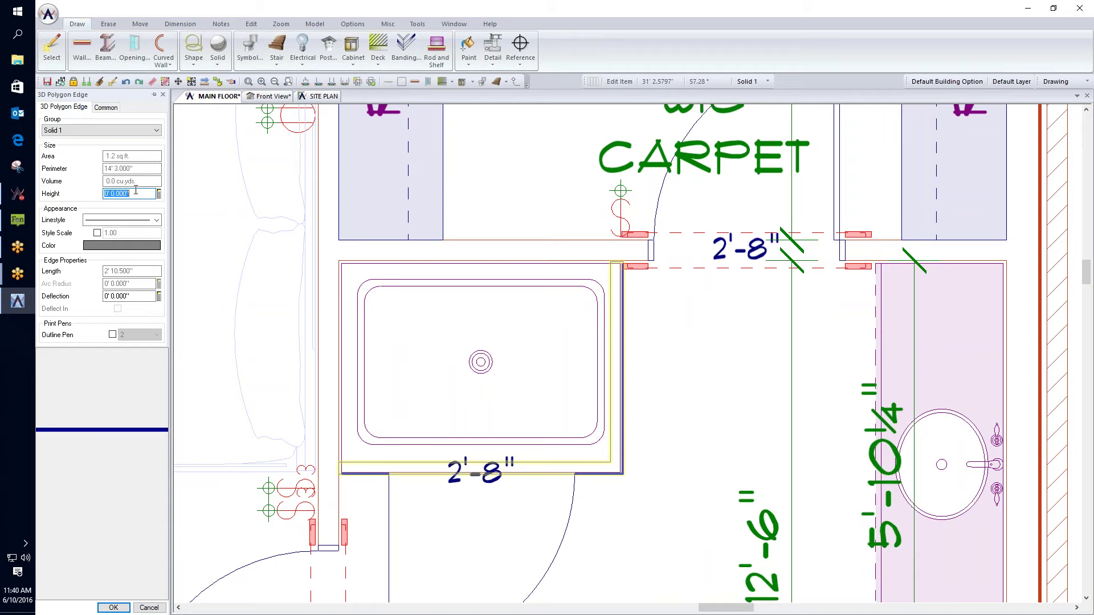
text(111)
key(Tab)
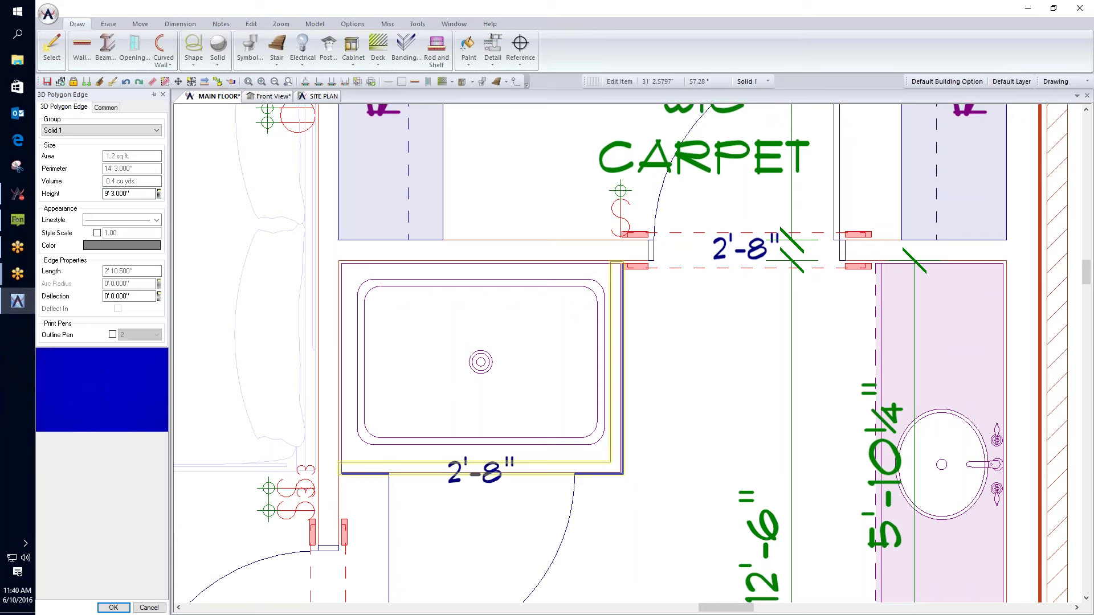
- Set the height of the shower curb polygon to 3.75 inches and accept the changes
click(135, 193)
text(3.75)
key(Tab)
click(113, 607)
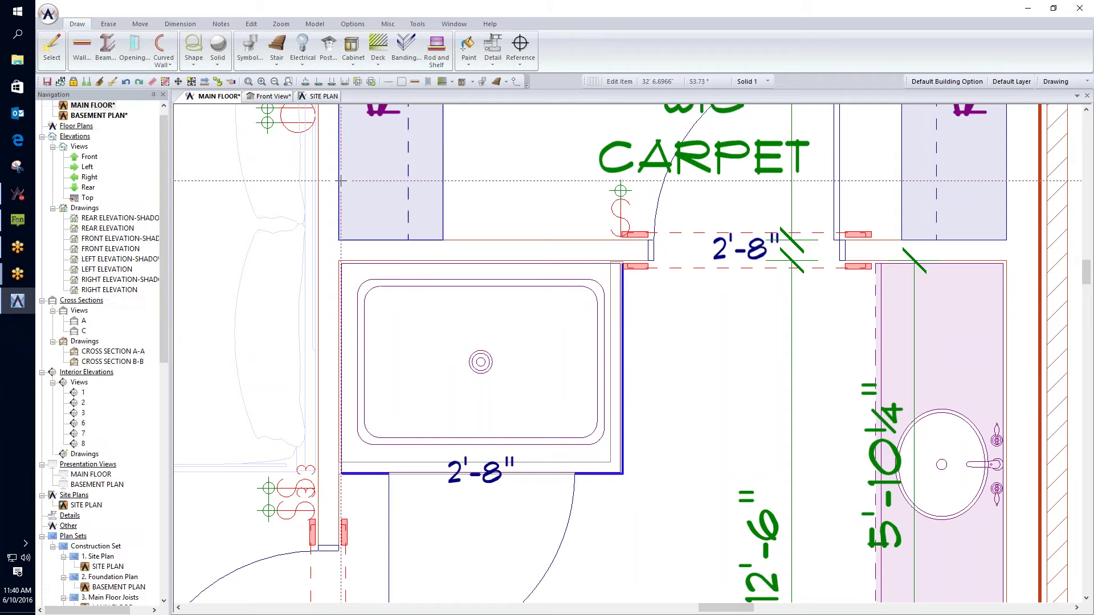
- Examine the curb around the shower base and the glass enclosure in the 3D Front View
click(269, 95)
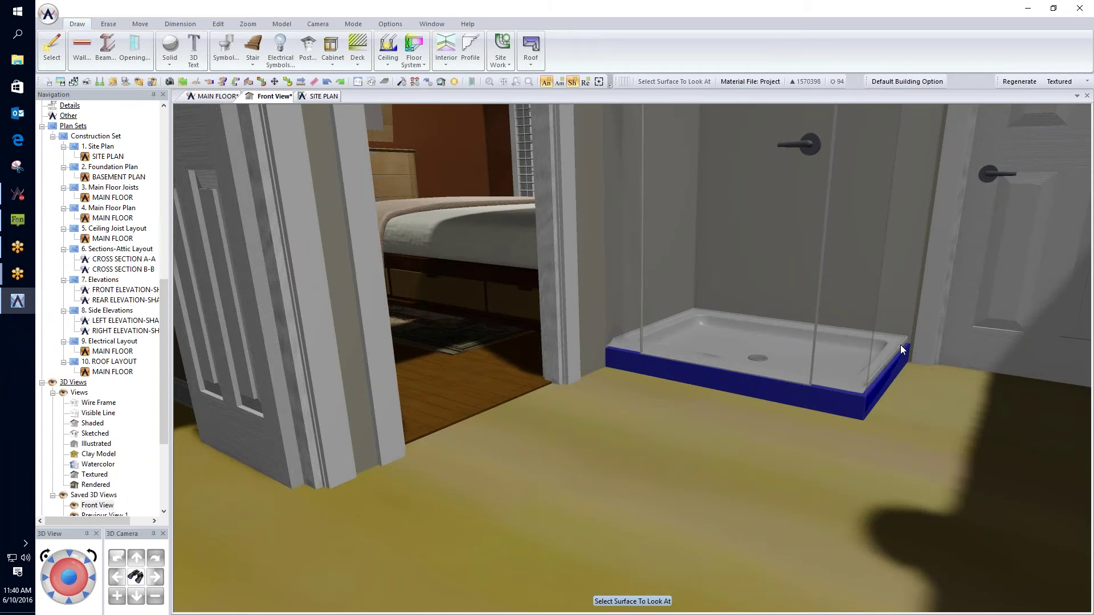
click(727, 392)
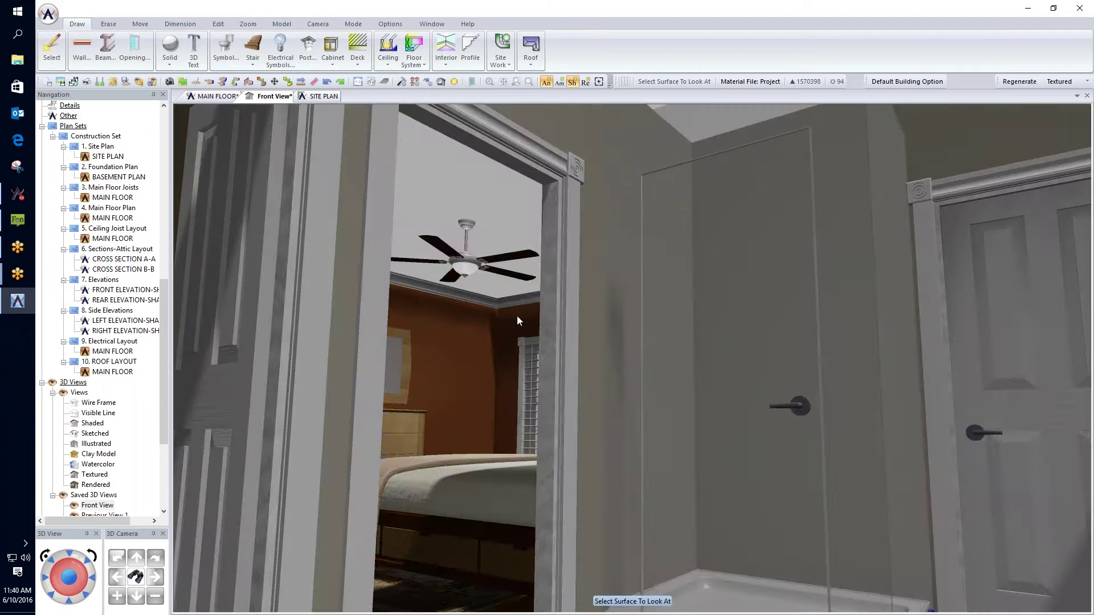
click(503, 312)
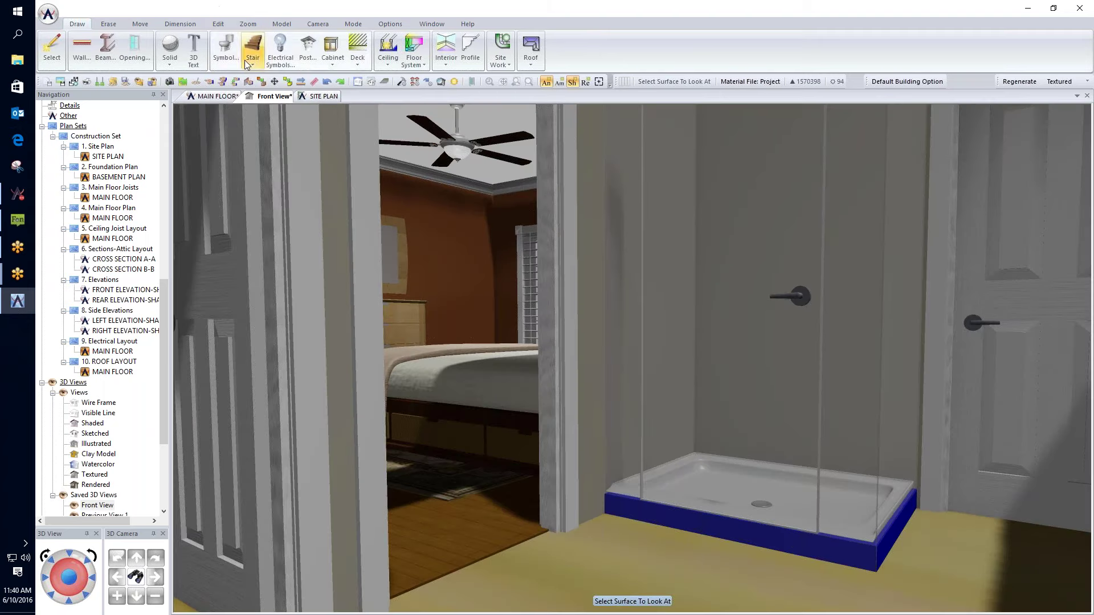
- Place the Kohler toilet K-11450 on the main floor plan in the 4'-0" wide room above the laundry, and save the drawing
click(223, 97)
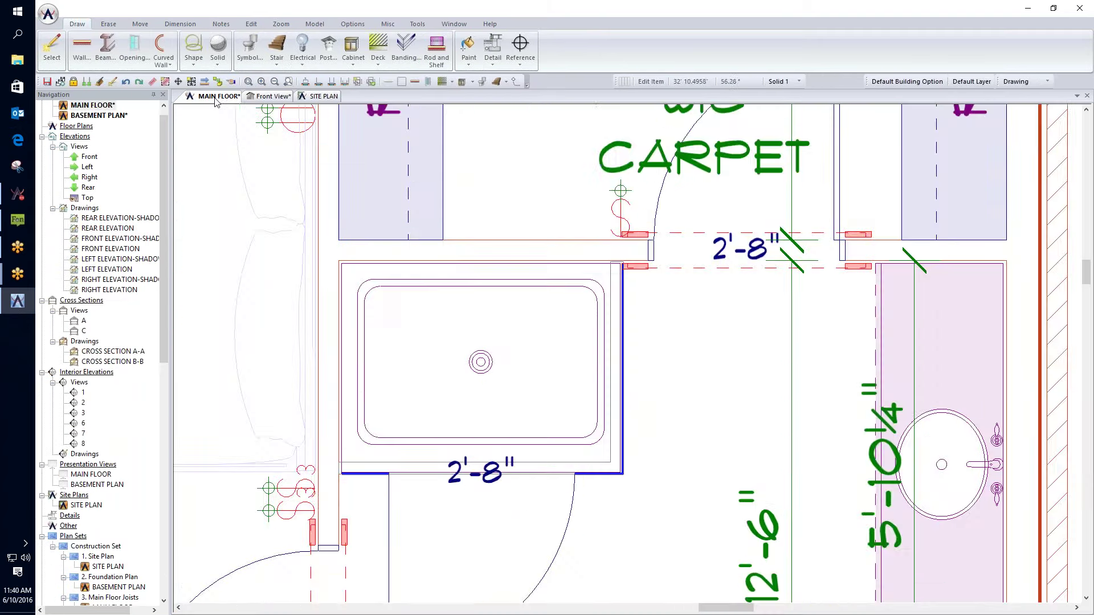
scroll(610, 296, down, 1)
scroll(611, 296, up, 2)
scroll(610, 296, down, 1)
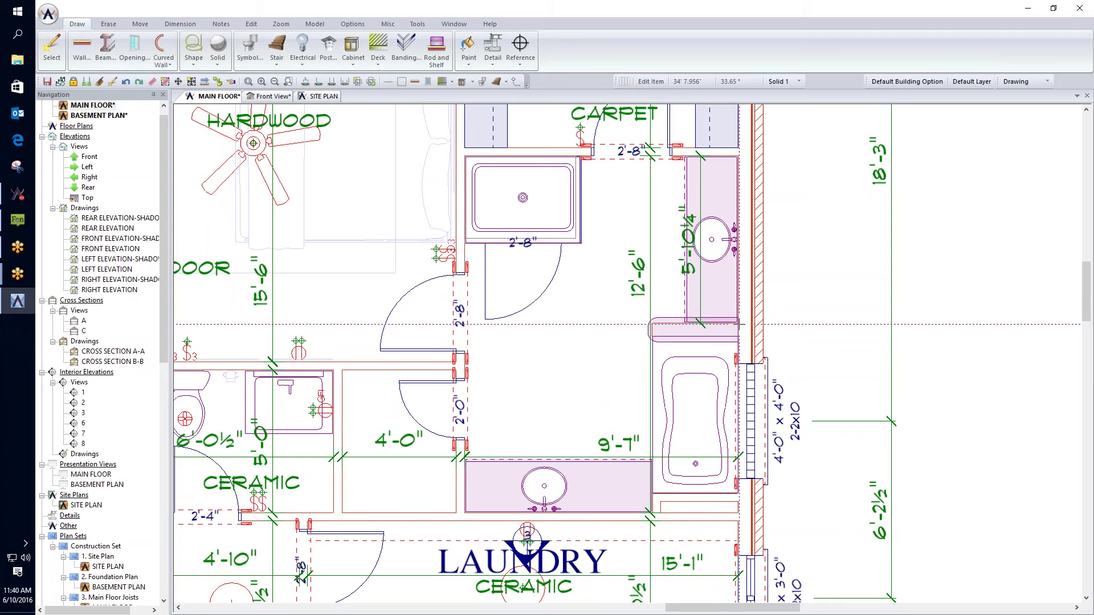
click(250, 47)
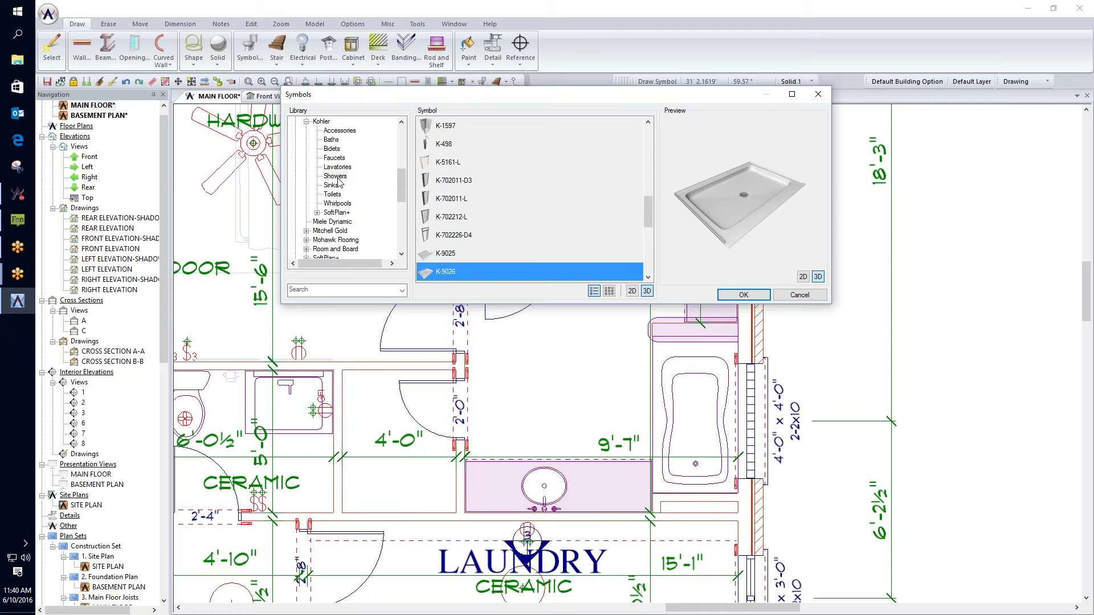
click(332, 194)
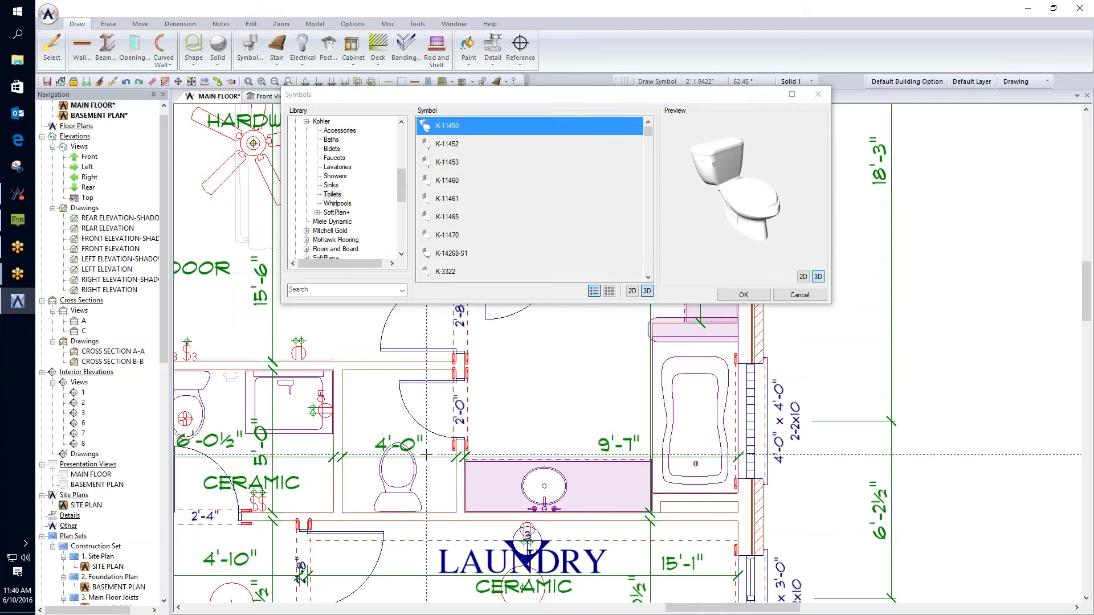
click(735, 294)
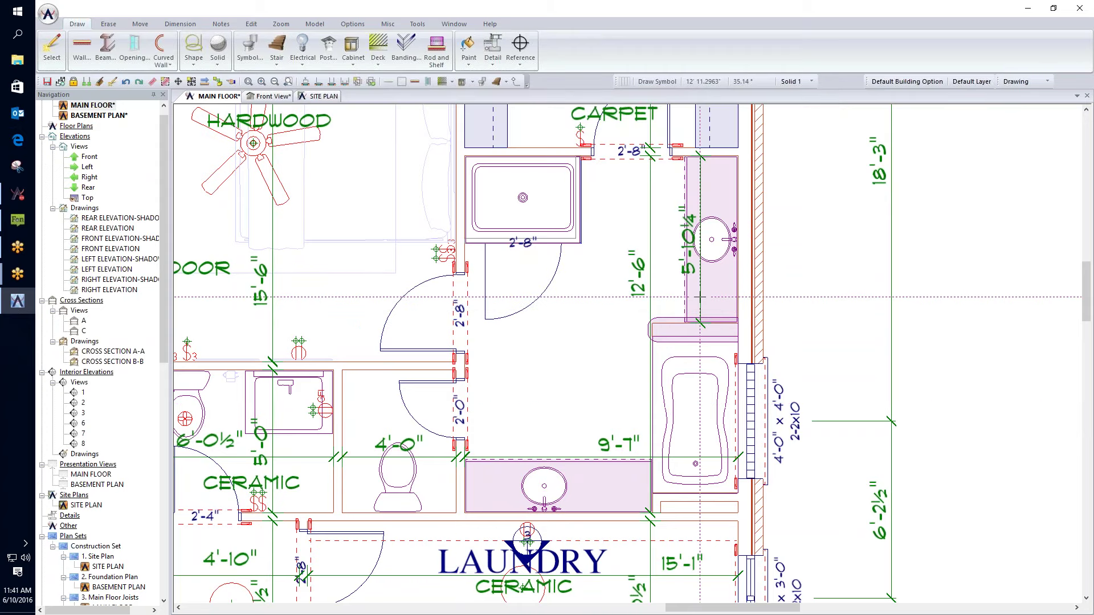
key(ctrl+s)
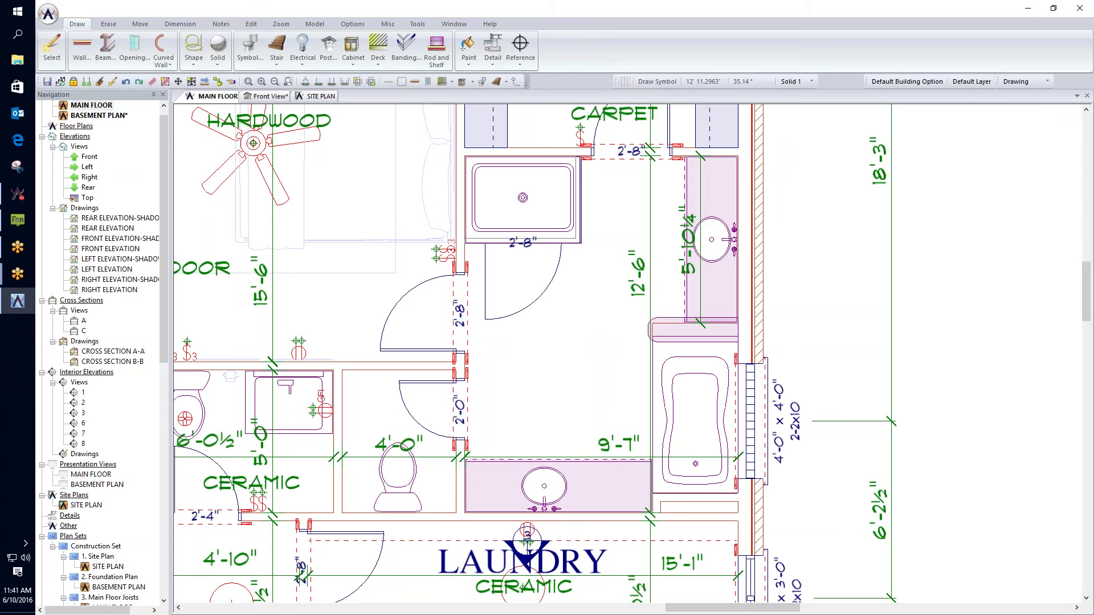
- View the house from above in the 3D model and close in on the new toilet in its room
key(ctrl+Tab)
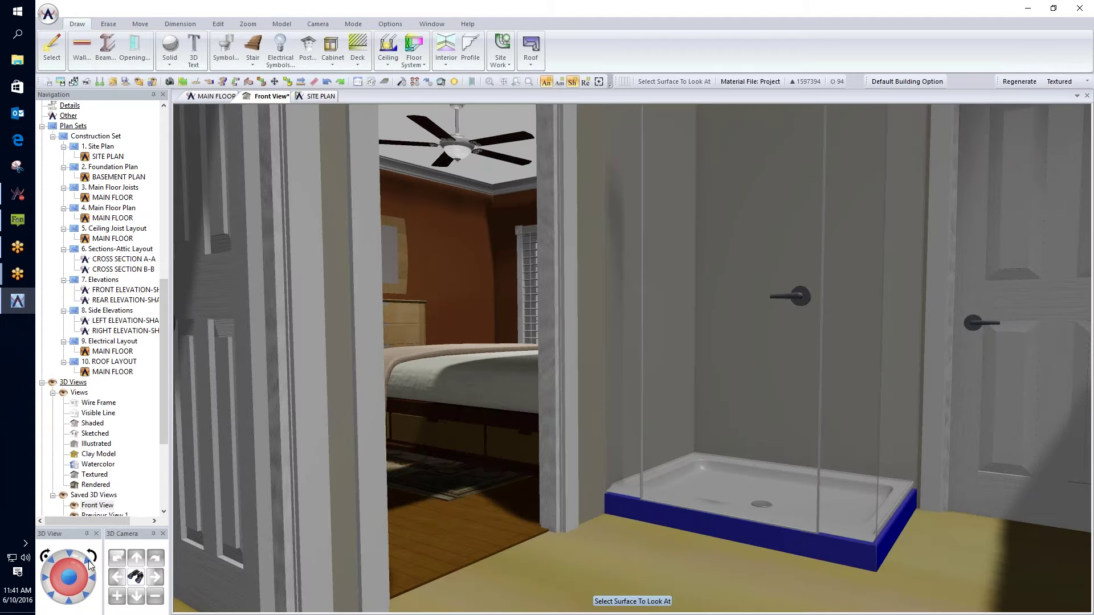
click(88, 561)
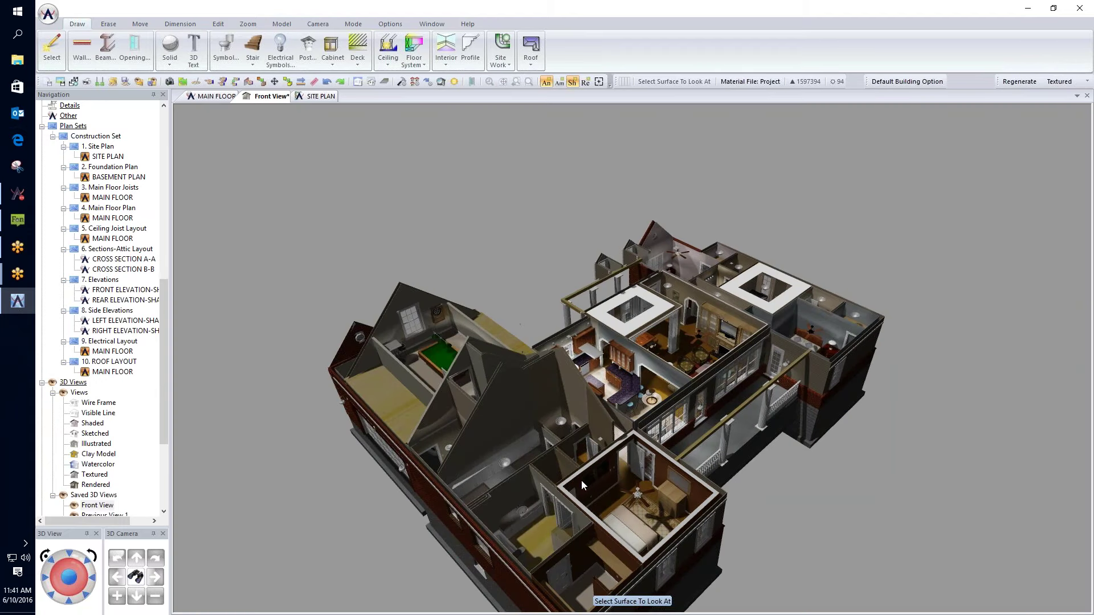
click(546, 489)
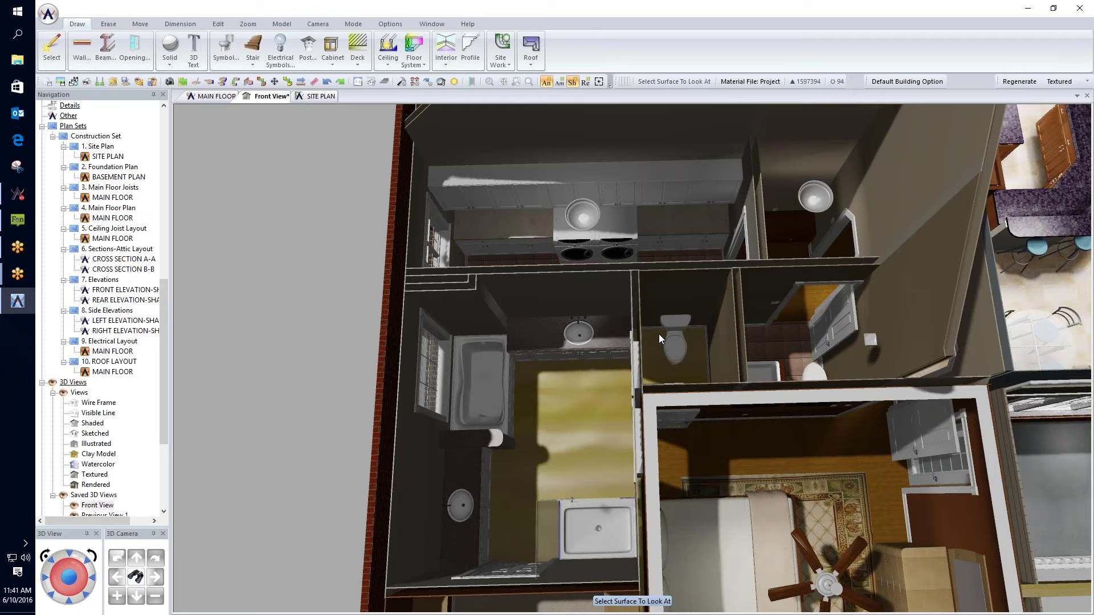
click(688, 308)
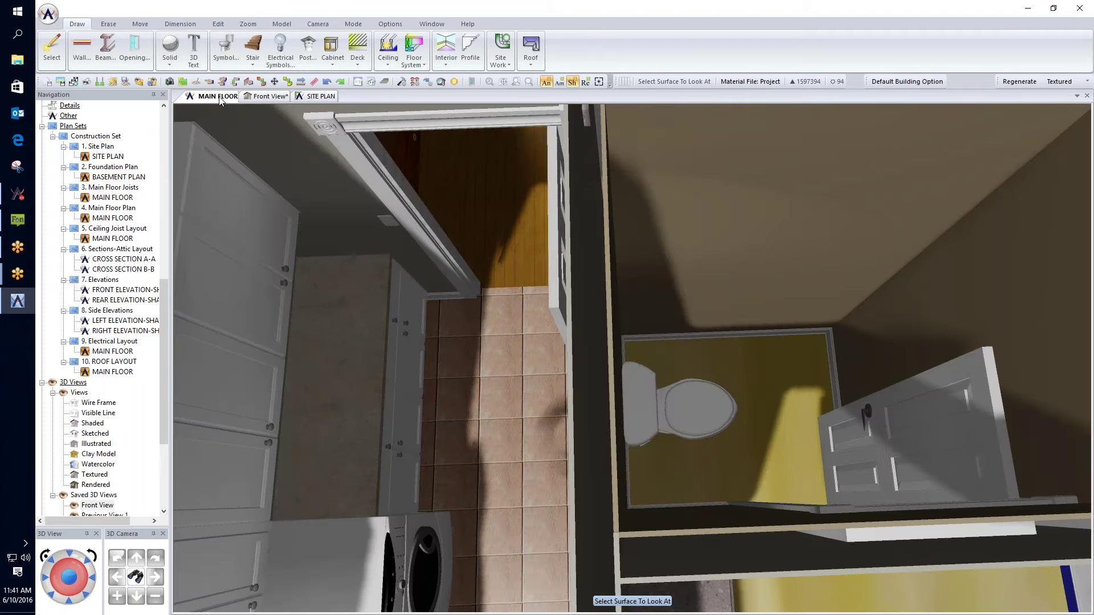
- Erase the wallcovering and baseboard from the toilet room in the main floor's Interior mode and check the room in 3D
click(220, 97)
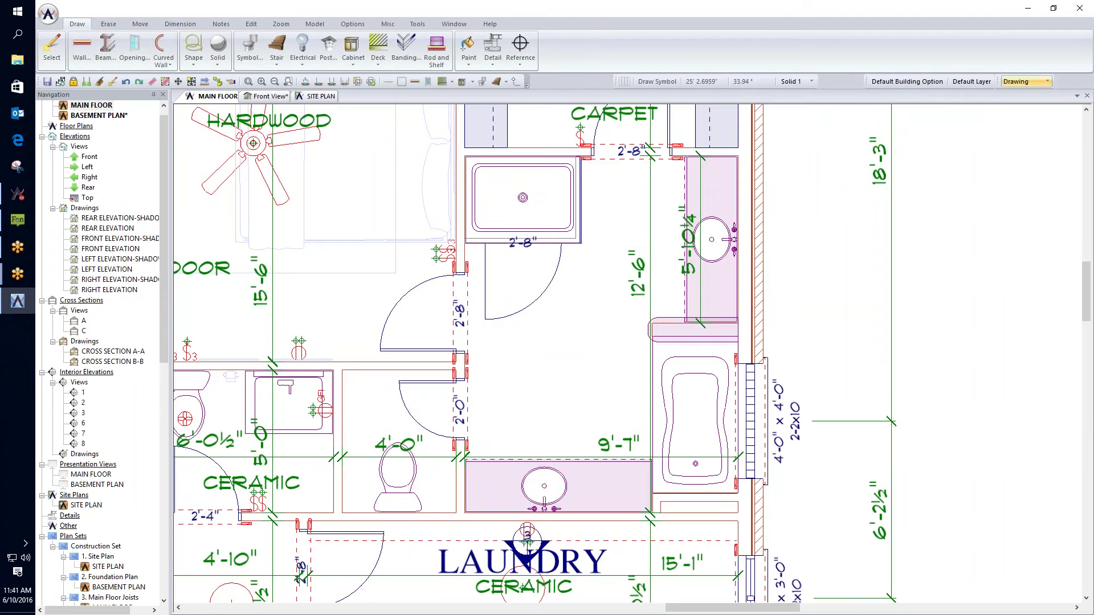
click(1024, 82)
click(1014, 100)
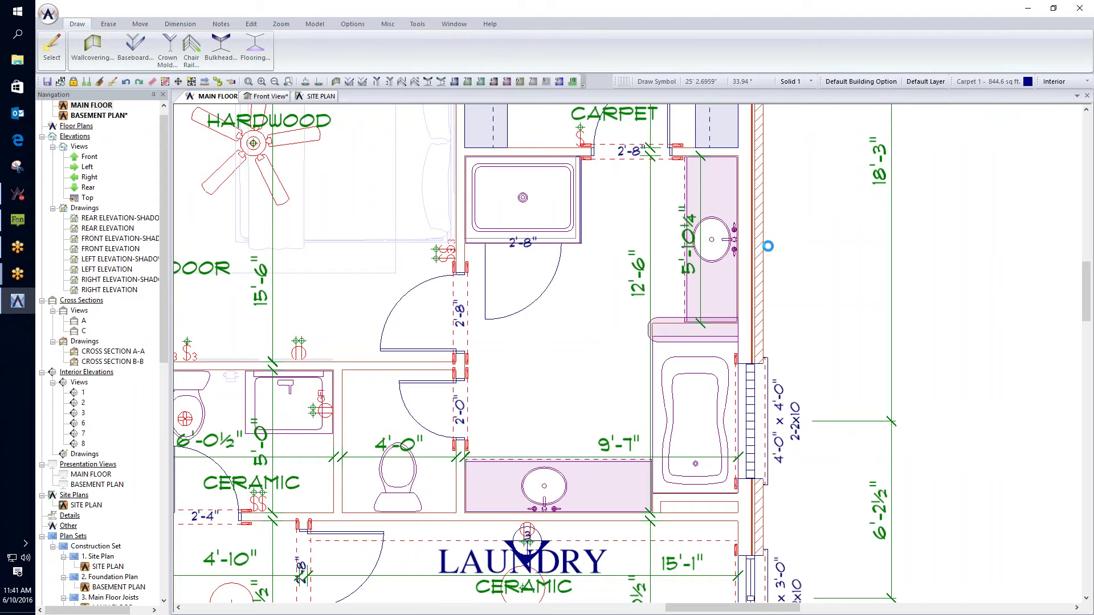
click(379, 375)
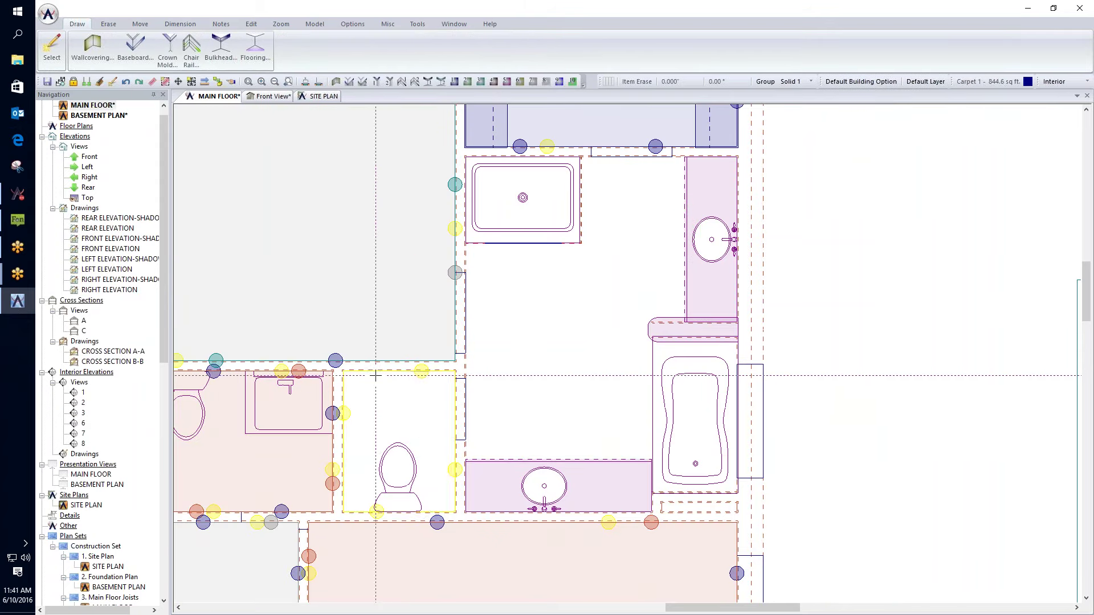
click(272, 96)
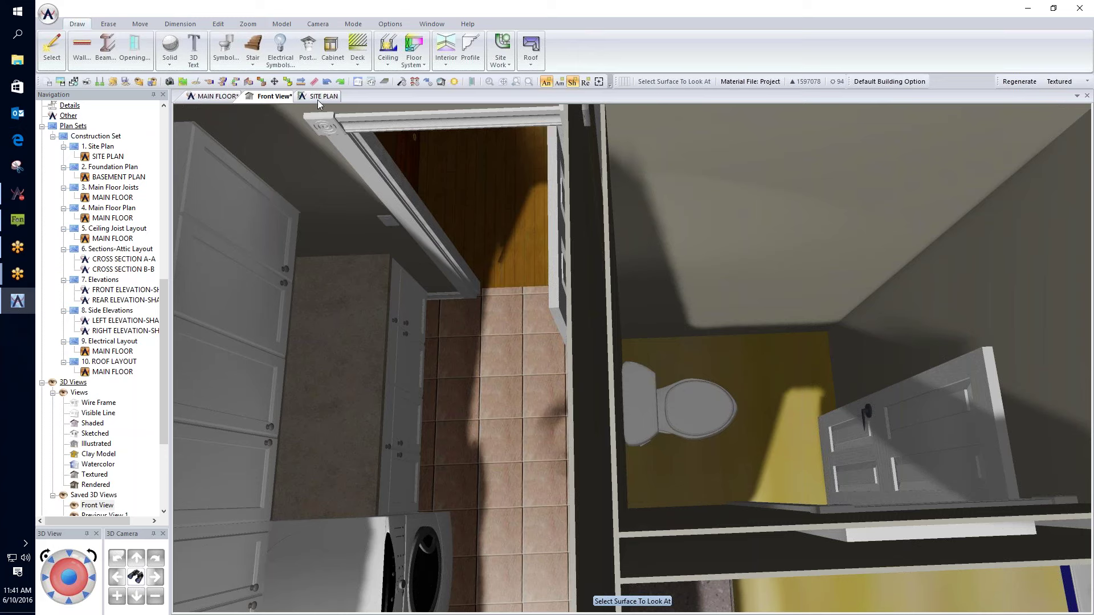
- Switch the main floor plan to Room mode and define the small toilet compartment as a Toilet room with Auto Trace
click(218, 95)
click(1062, 83)
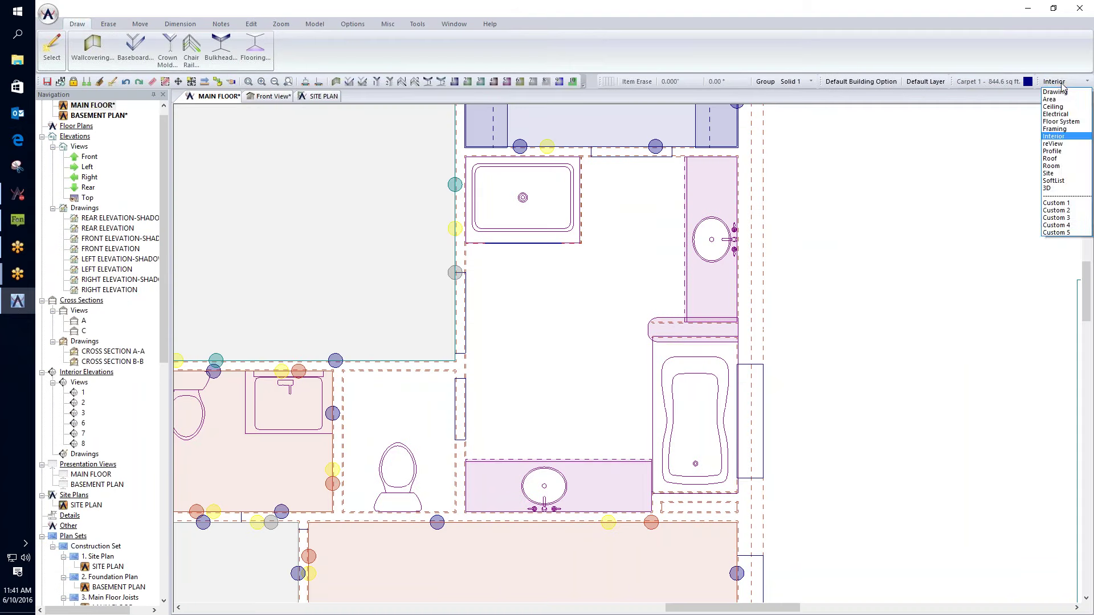
click(1059, 166)
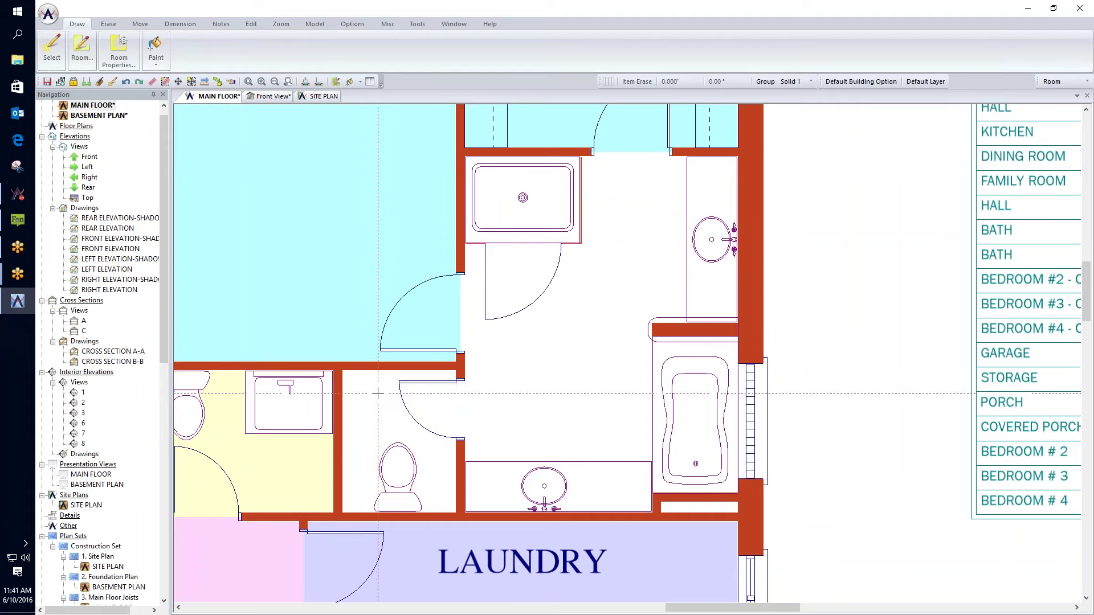
click(80, 50)
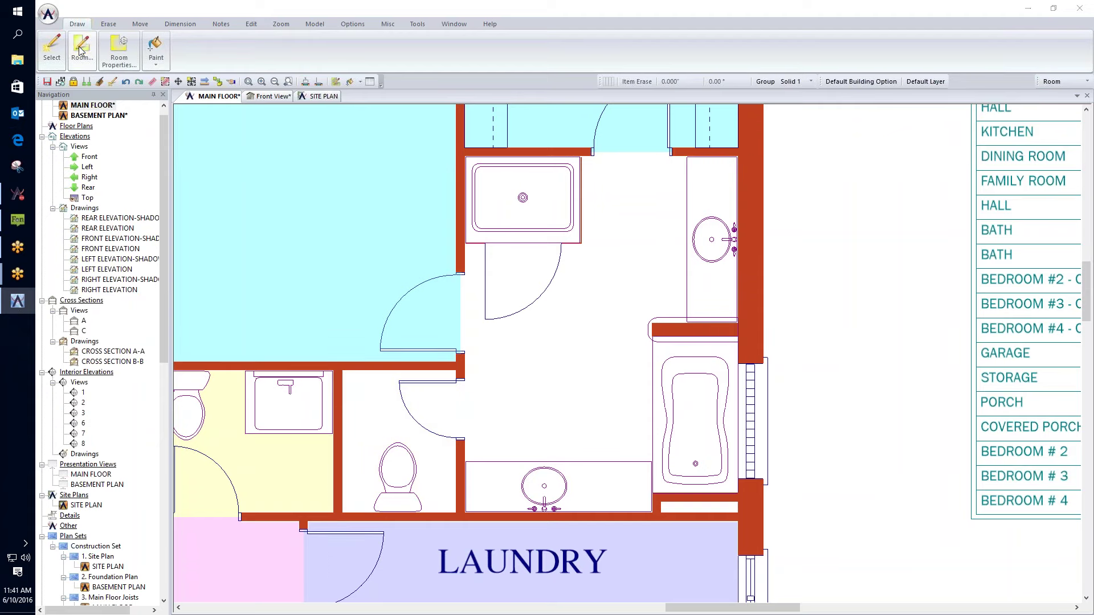
drag(279, 65, 506, 65)
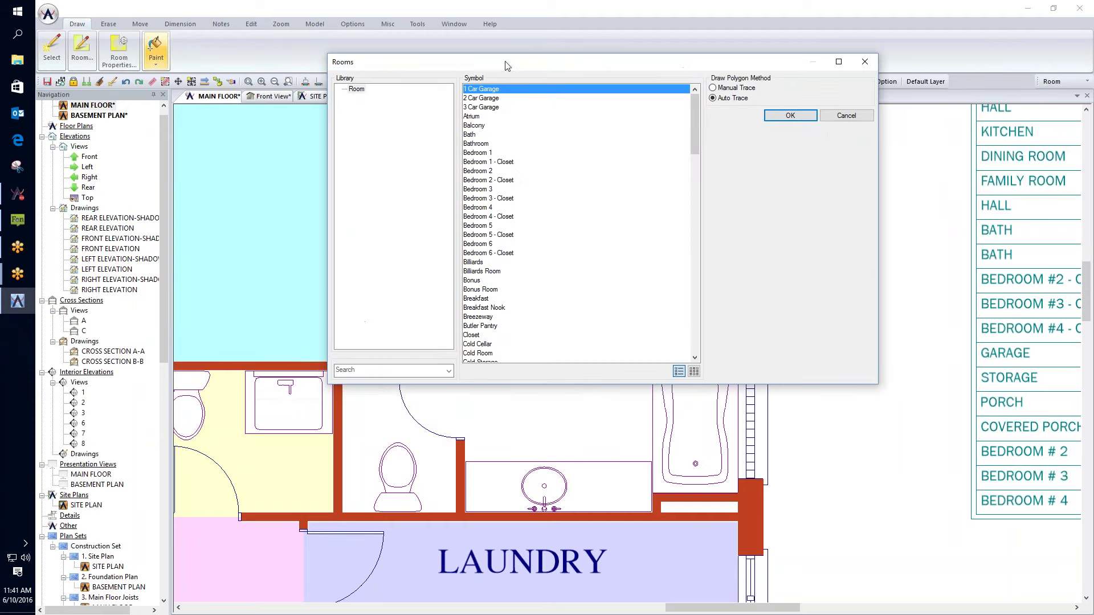
click(484, 273)
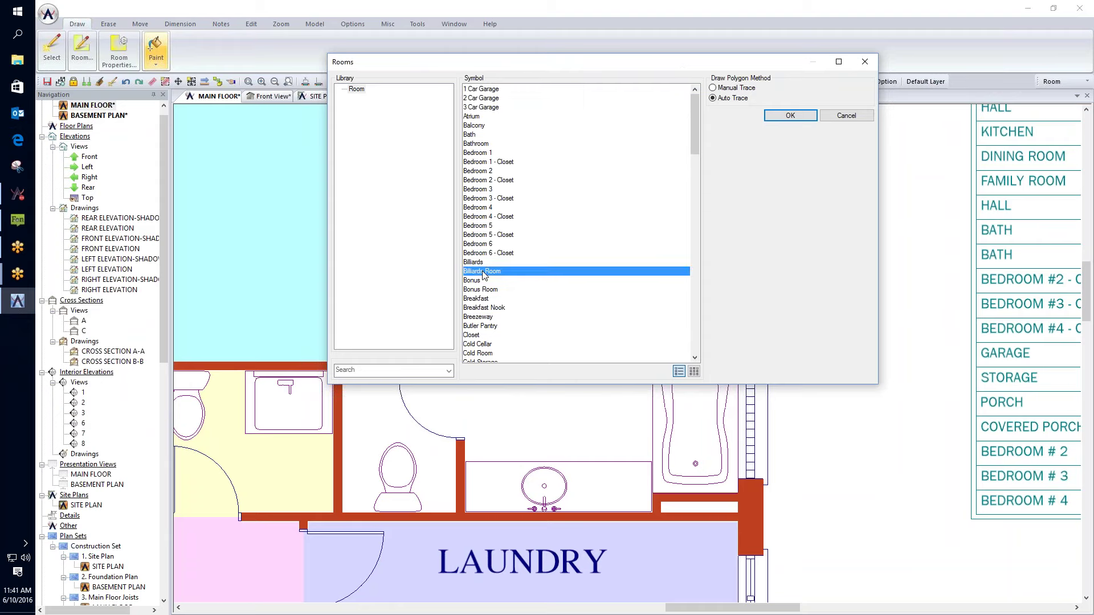
text(to)
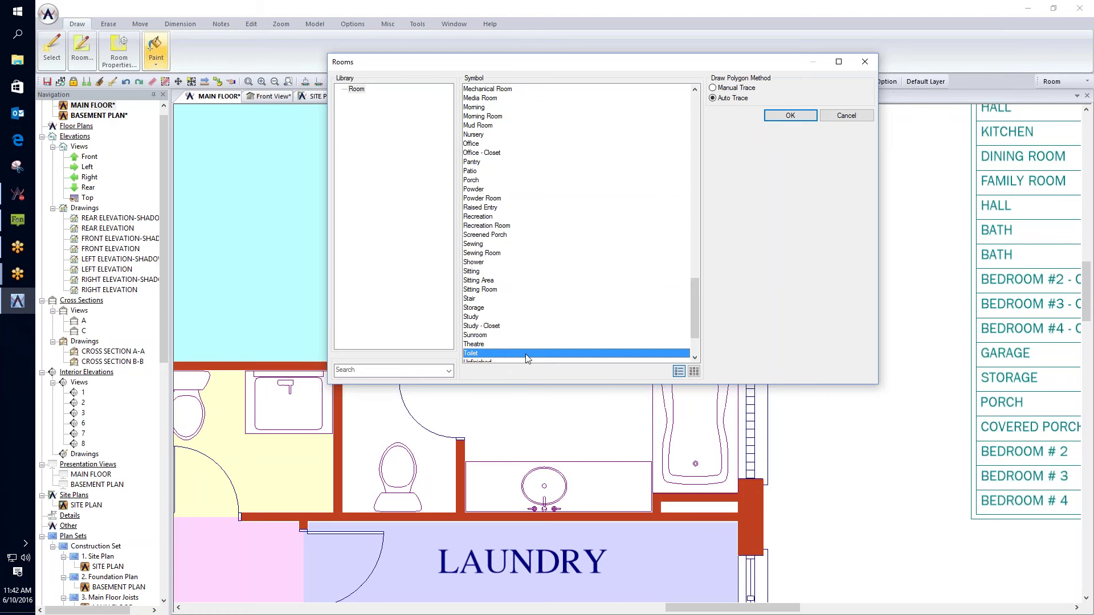
click(791, 115)
click(371, 424)
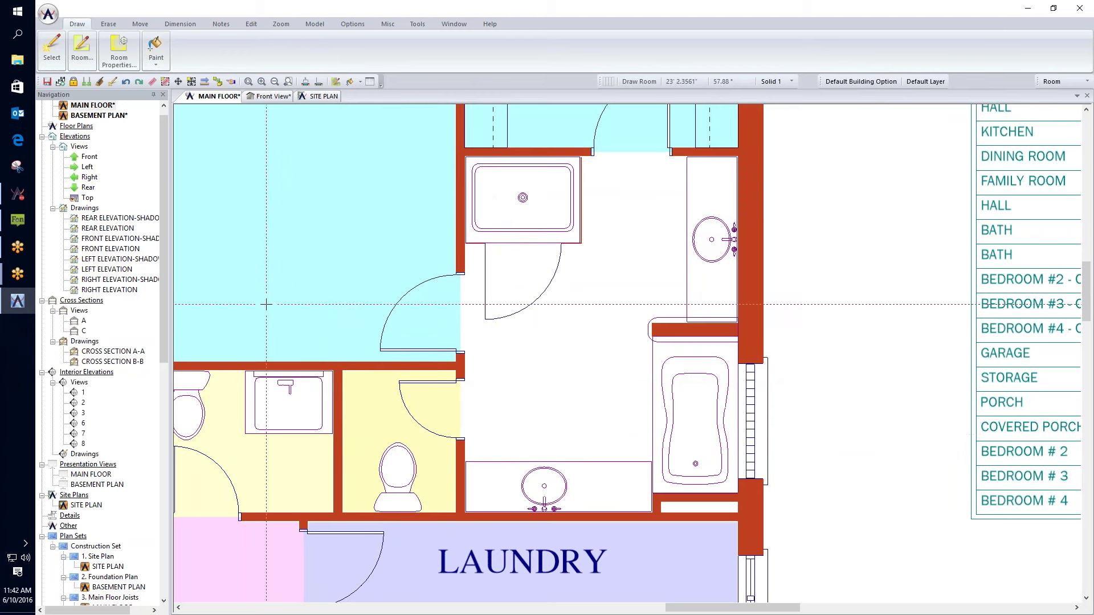
- Review the Toilet room's wallcovering, baseboard and chair rail settings, and enable its American crown mold
right_click(369, 399)
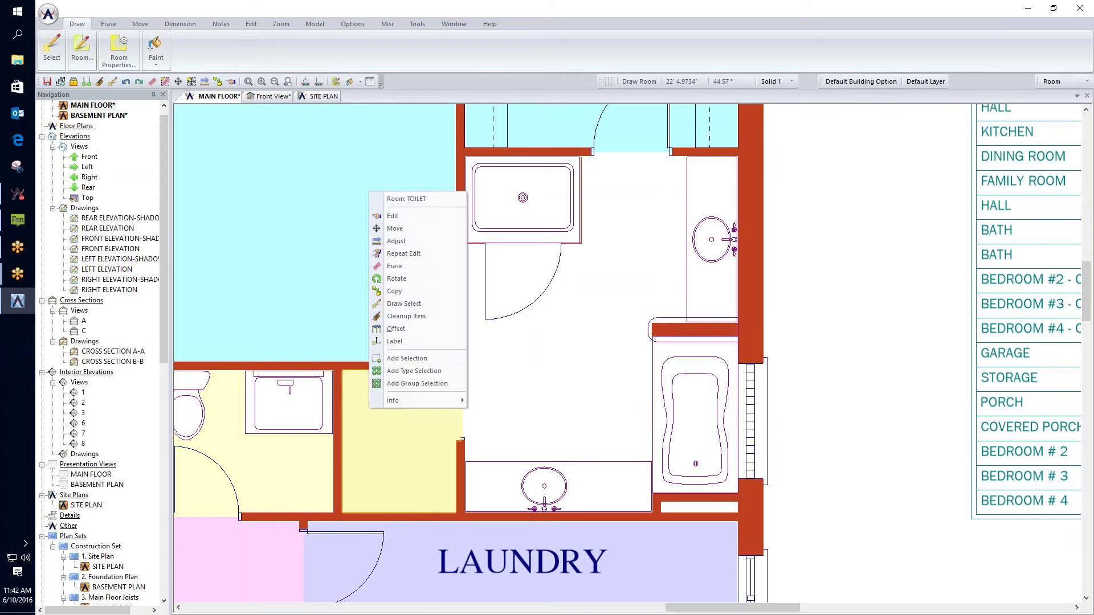
click(425, 218)
drag(552, 211, 487, 93)
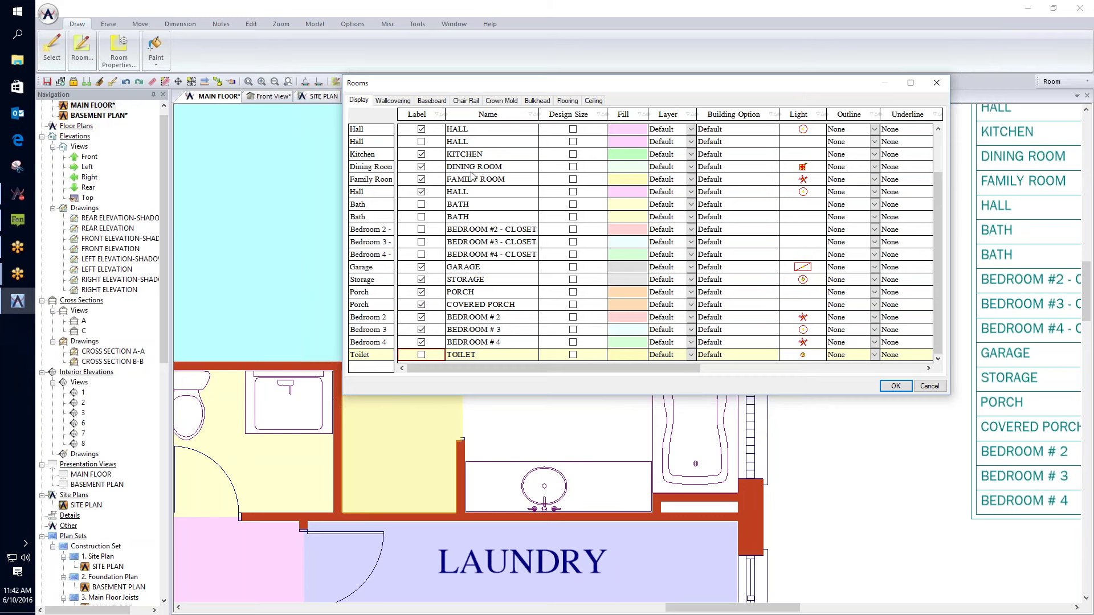
click(393, 101)
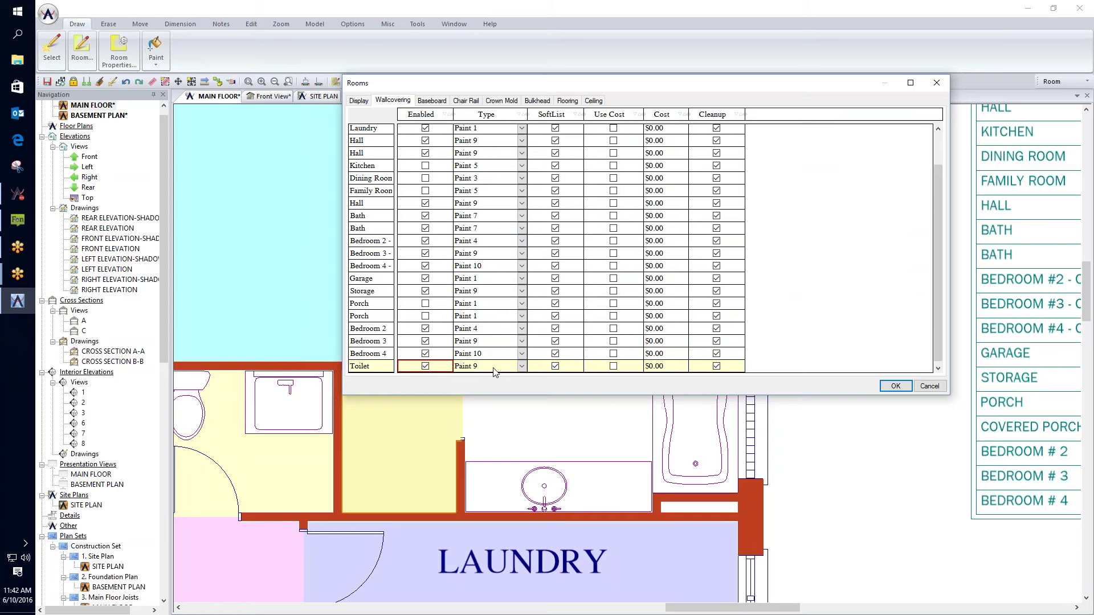
click(432, 101)
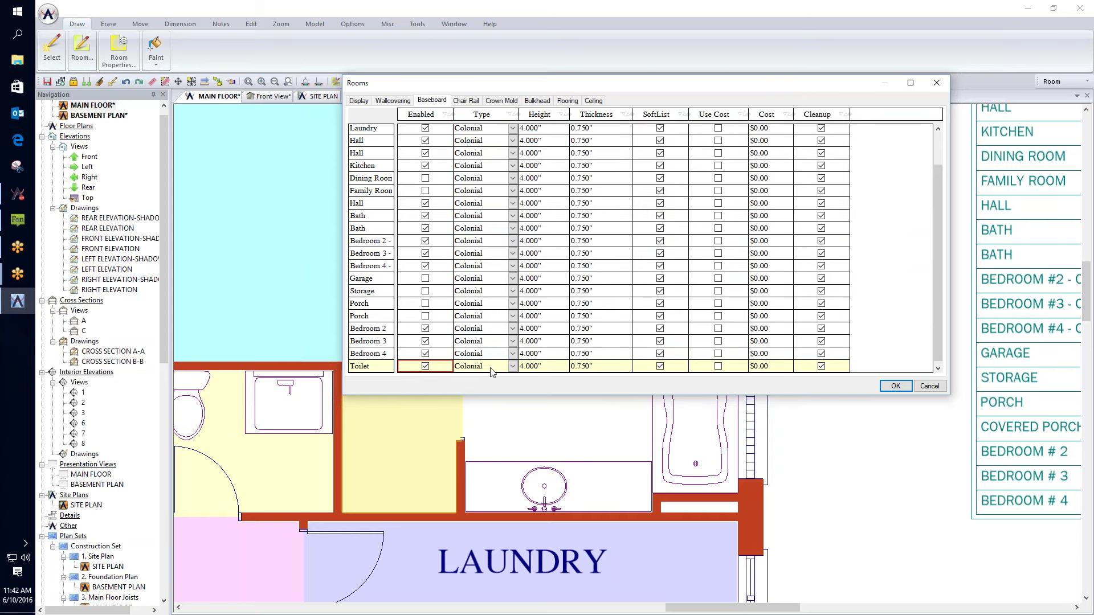
click(467, 101)
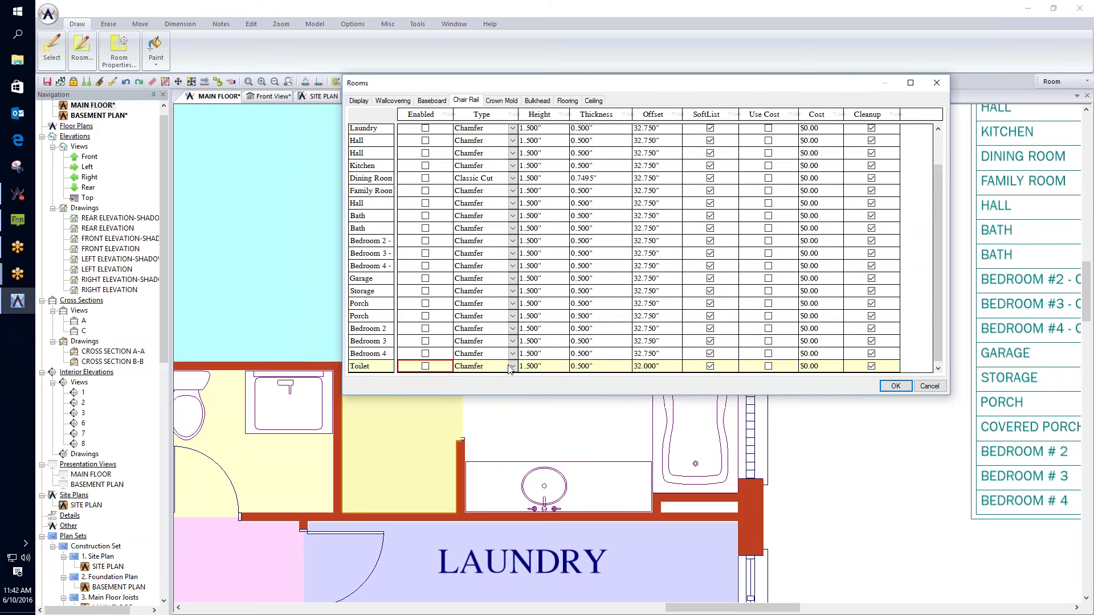
click(501, 102)
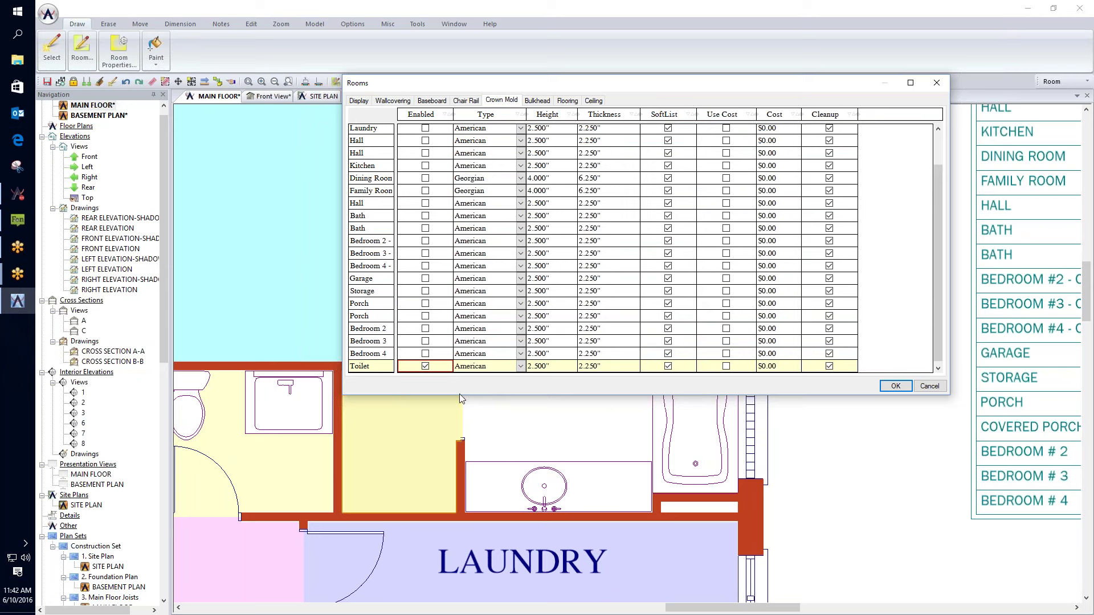
click(426, 368)
- Check the Toilet room's flooring and ceiling settings and accept the room properties
click(567, 102)
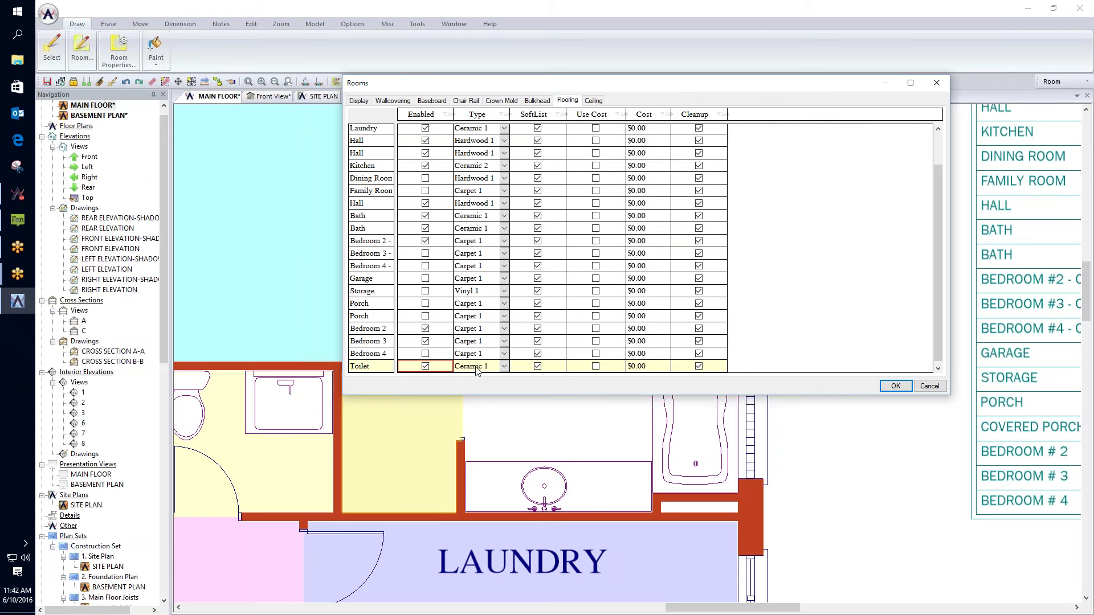
click(505, 367)
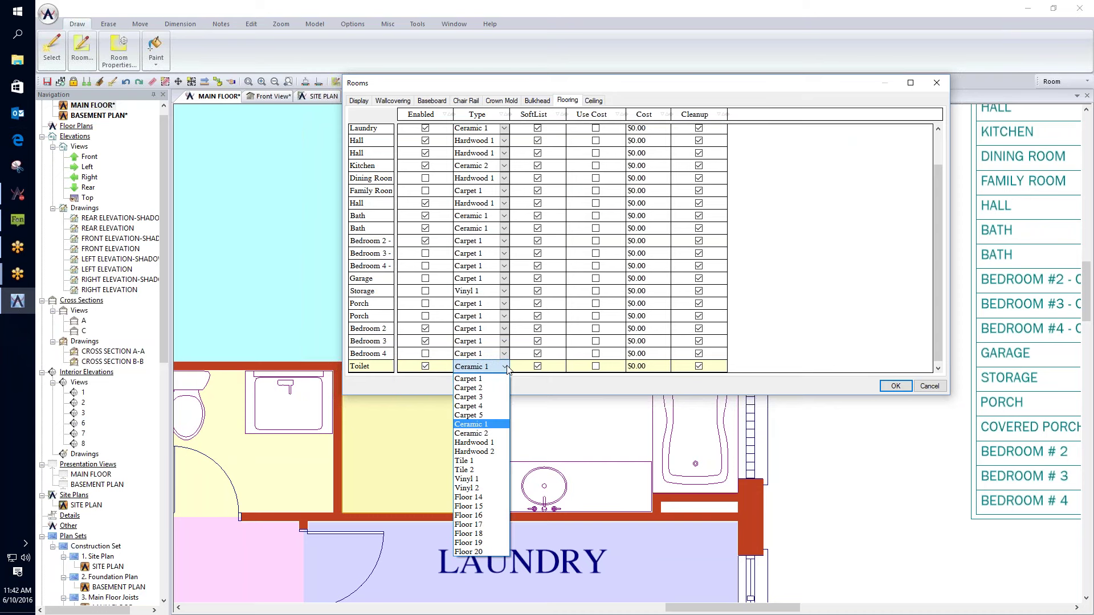
click(505, 368)
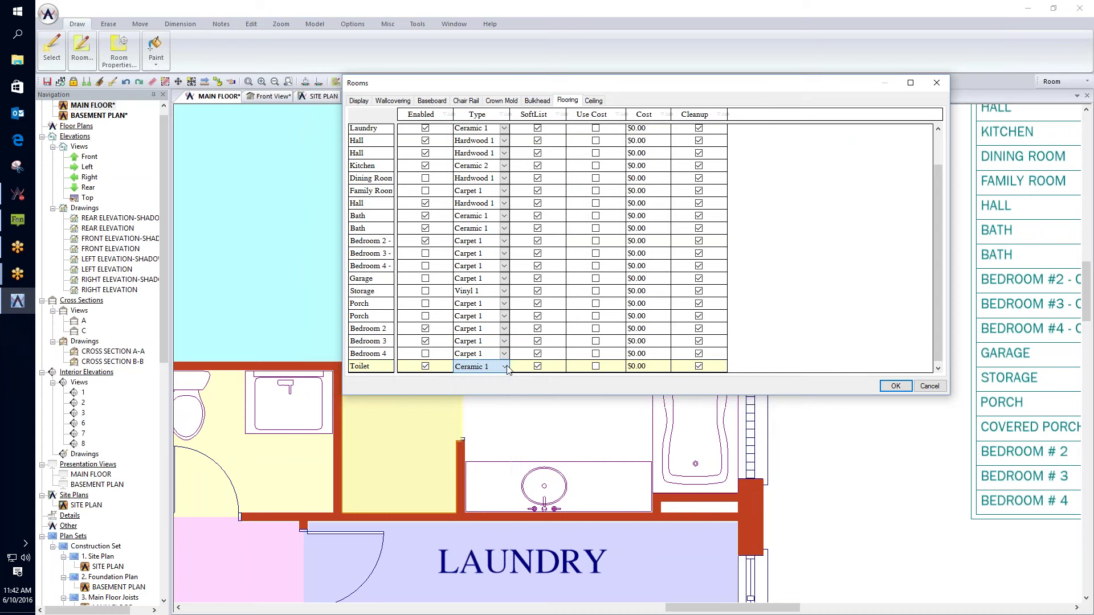
click(593, 101)
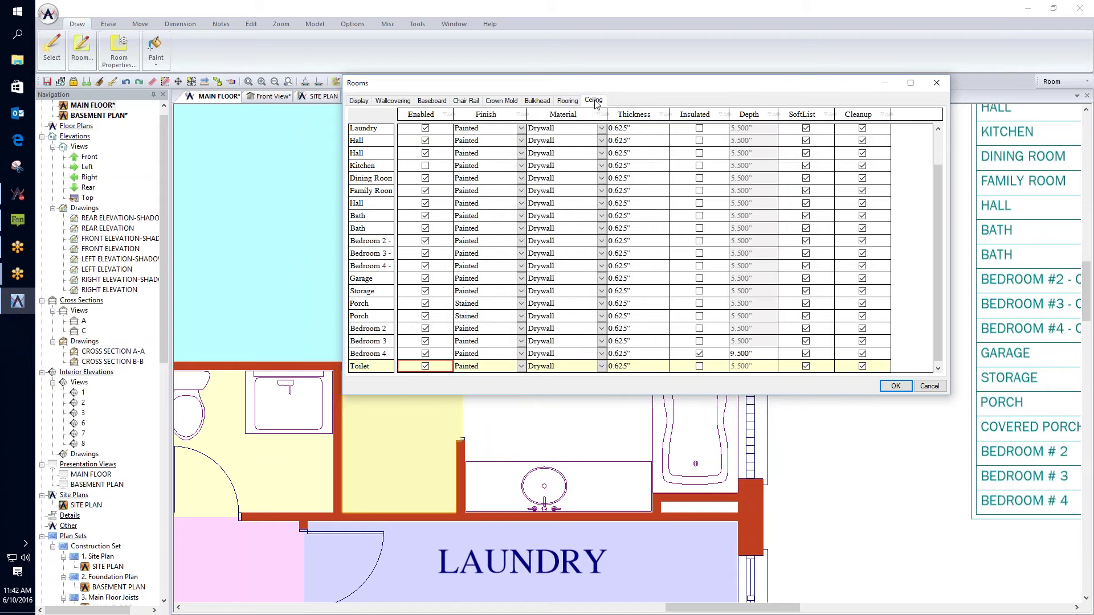
click(896, 387)
- In the 3D model, copy the white baseboard's surface material onto the Toilet room's brown crown mold
click(270, 96)
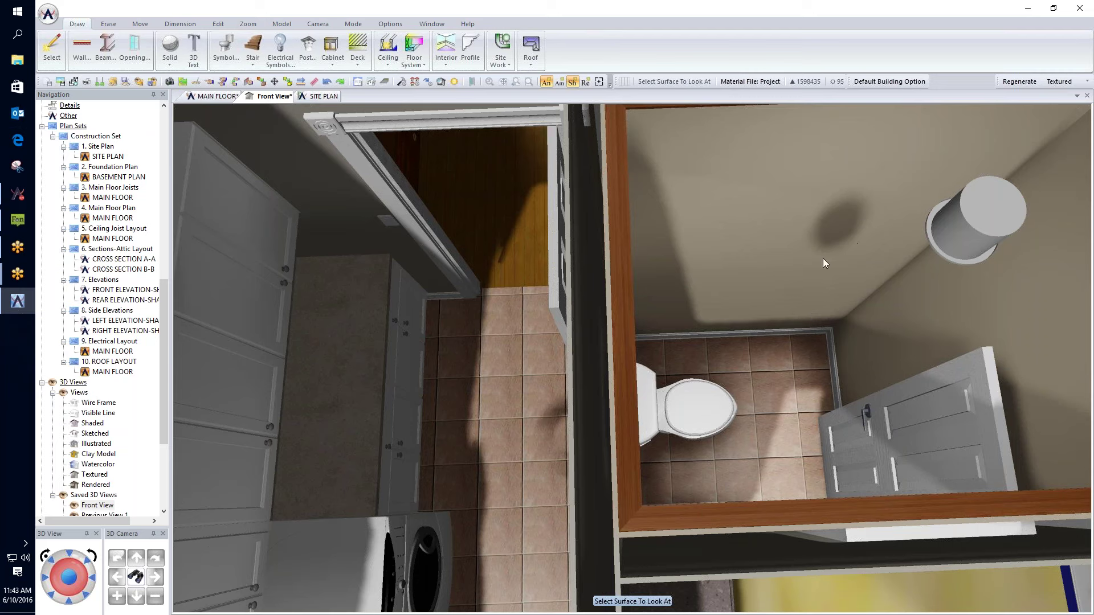
click(791, 321)
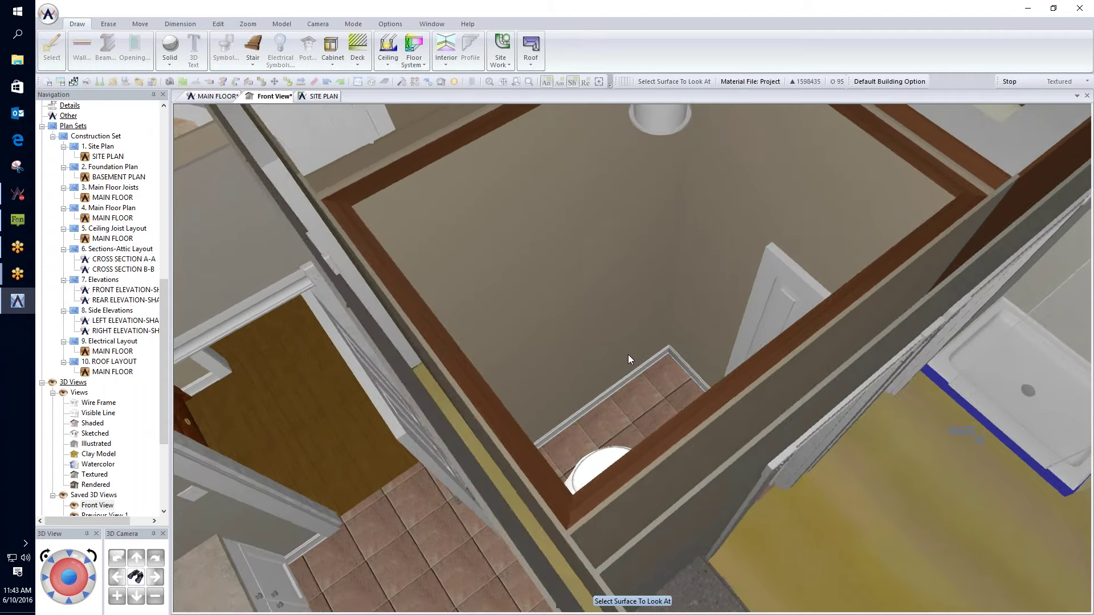
click(629, 359)
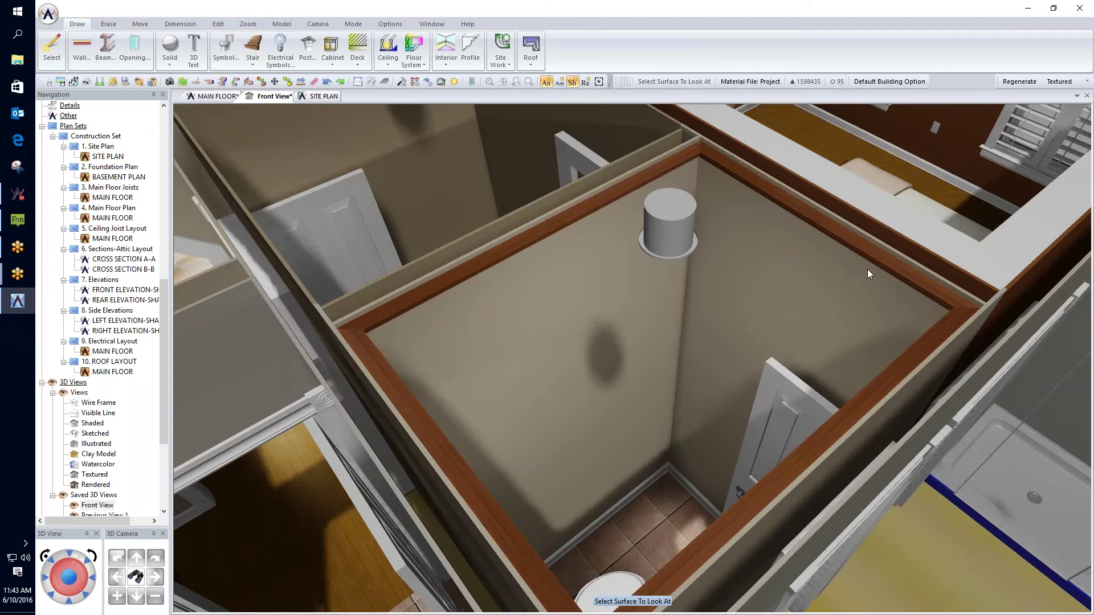
click(651, 383)
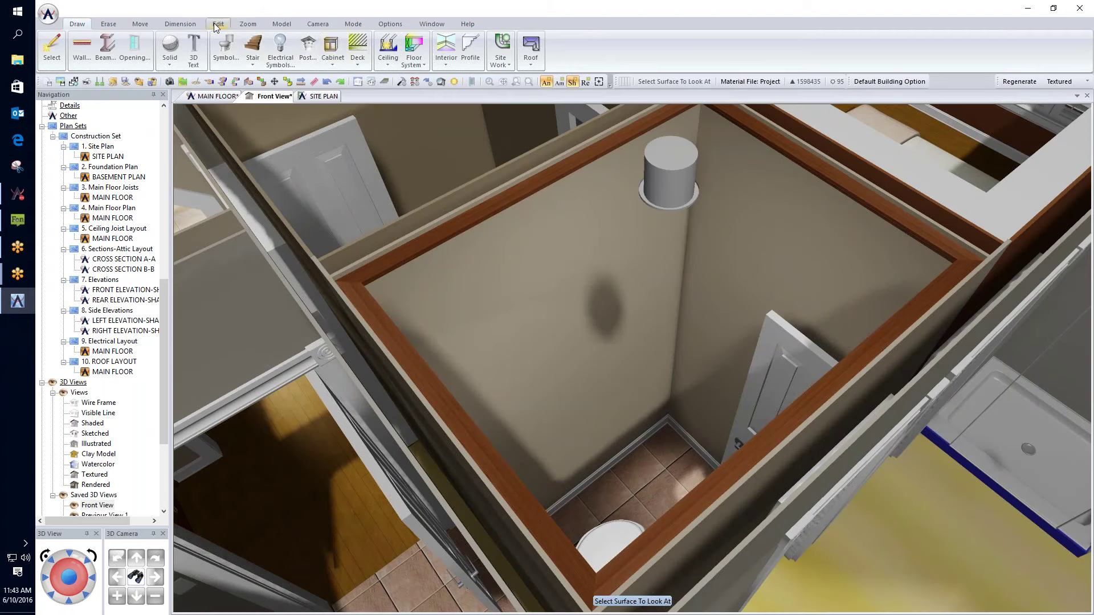
click(217, 25)
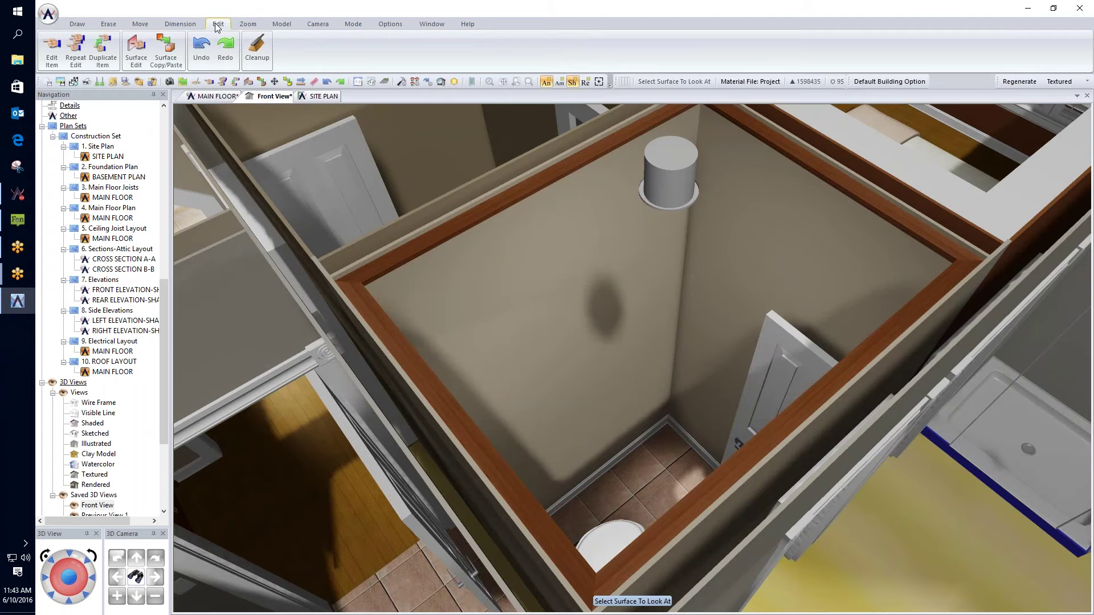
click(170, 52)
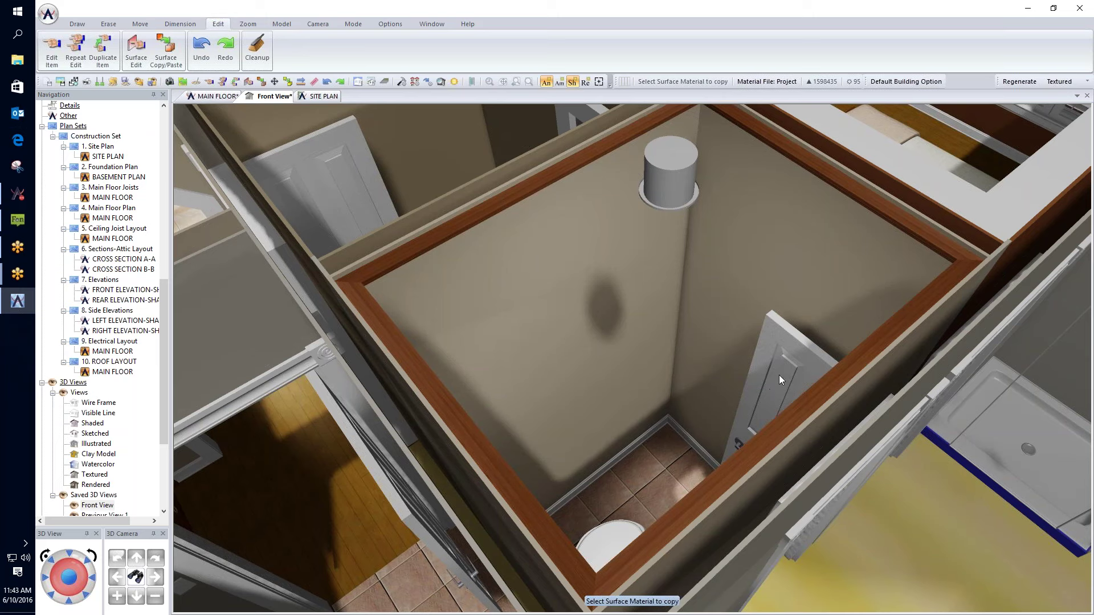
click(654, 432)
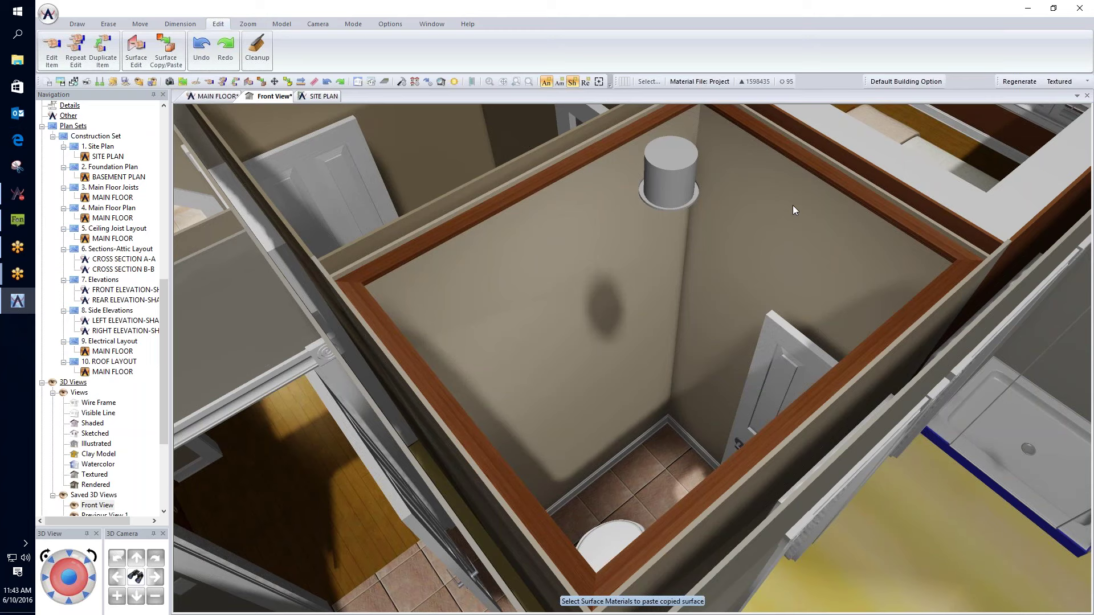
click(827, 182)
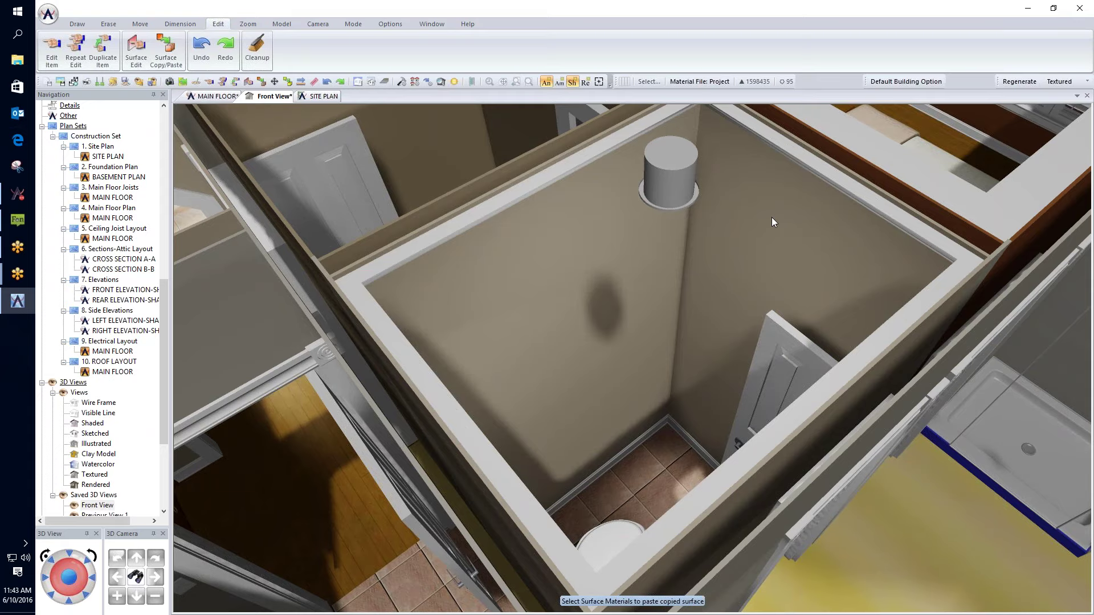
- Examine the main bathroom in 3D from several sides, including its vanities, tub, shower, walls and floor
key(Right)
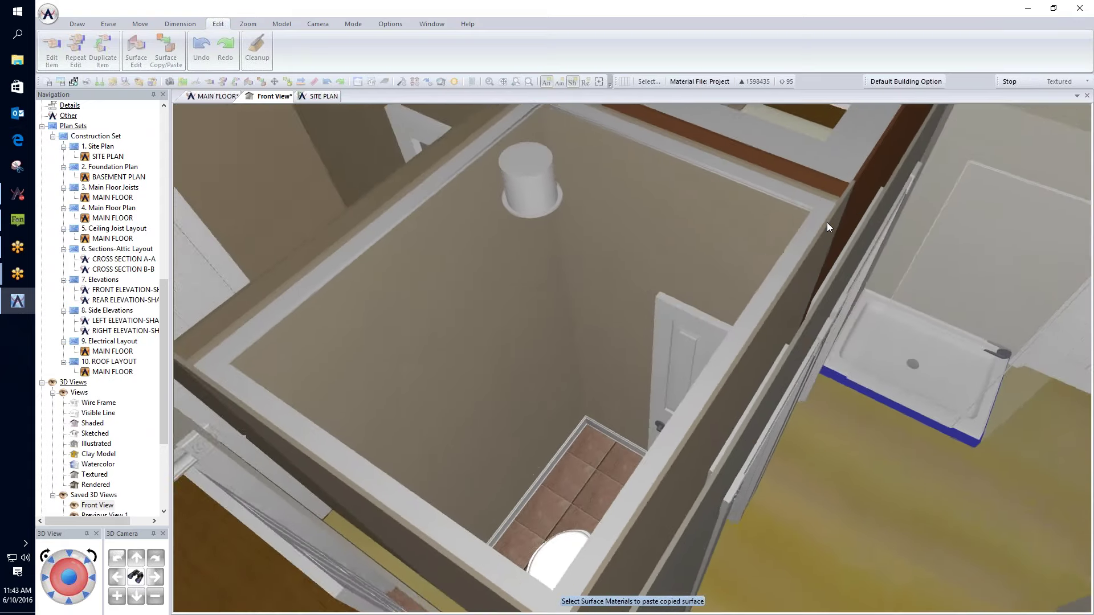
key(Right)
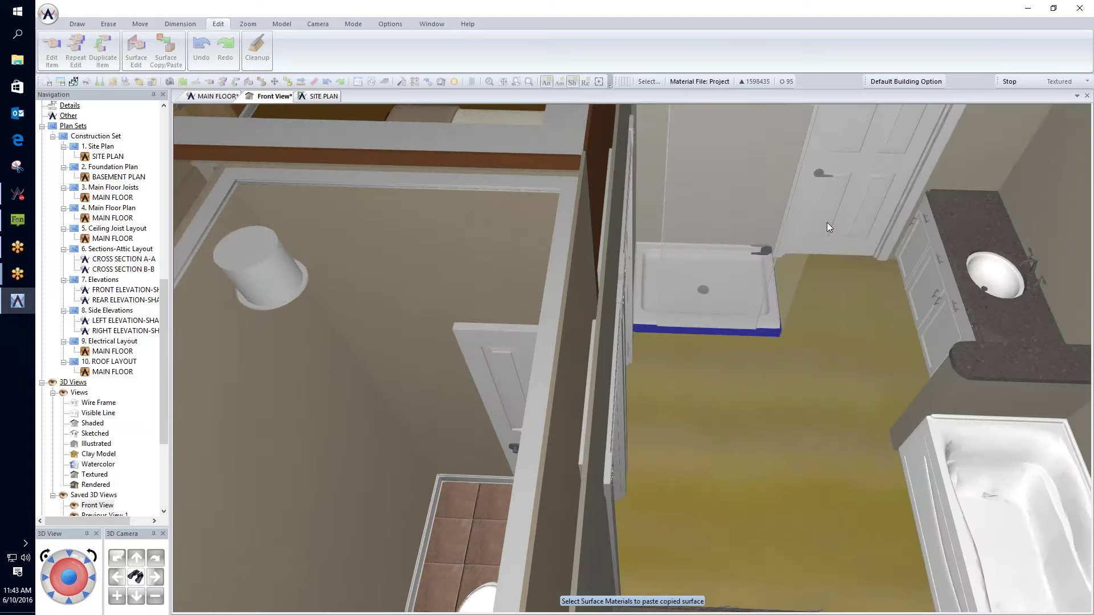
key(Right)
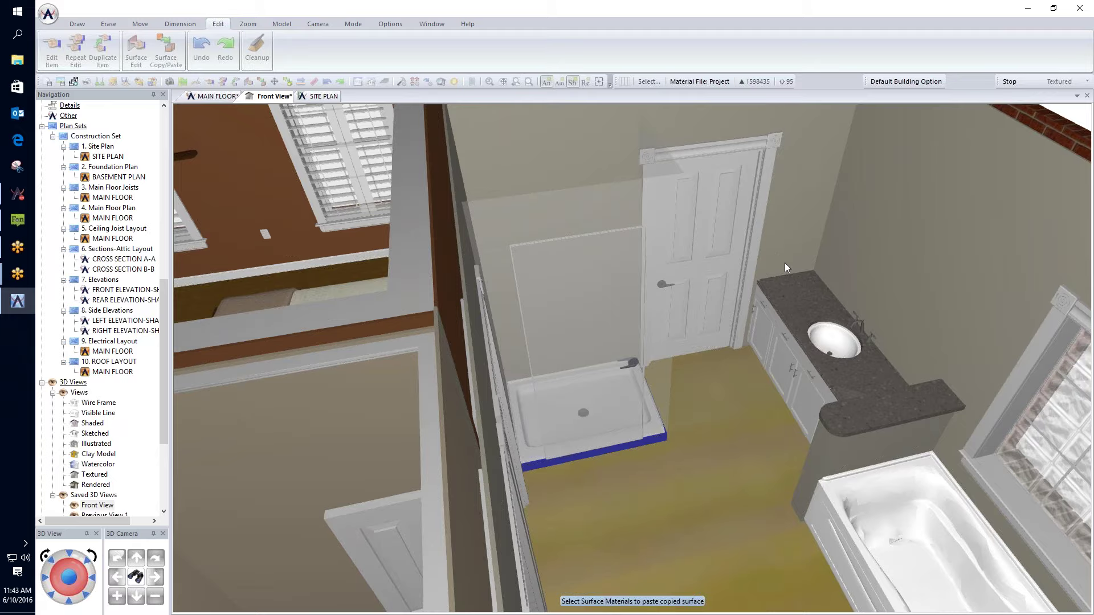
key(Page_Down)
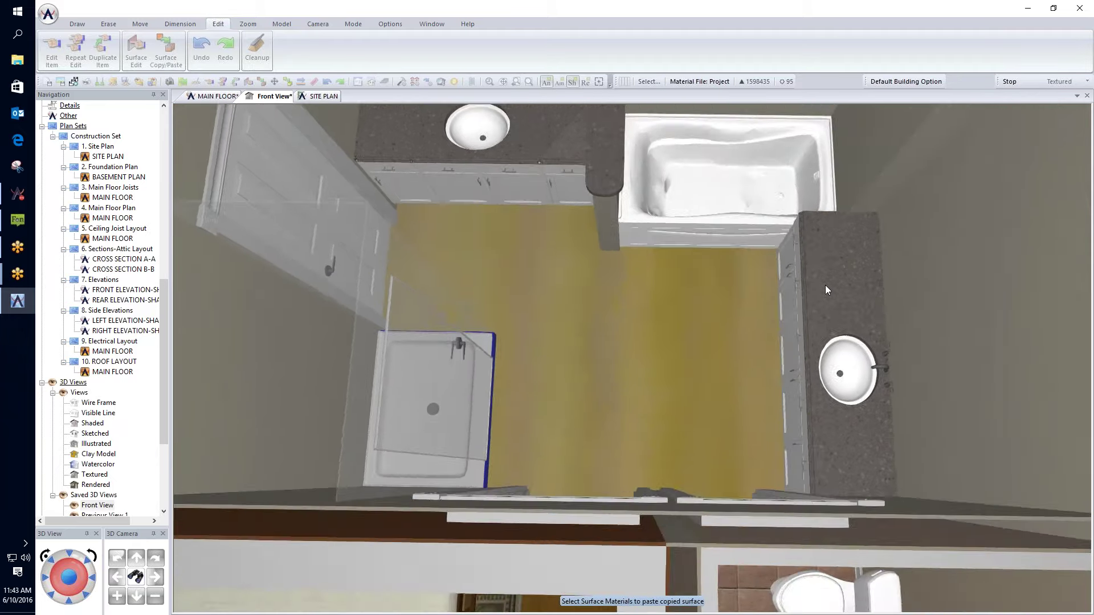
key(Page_Up)
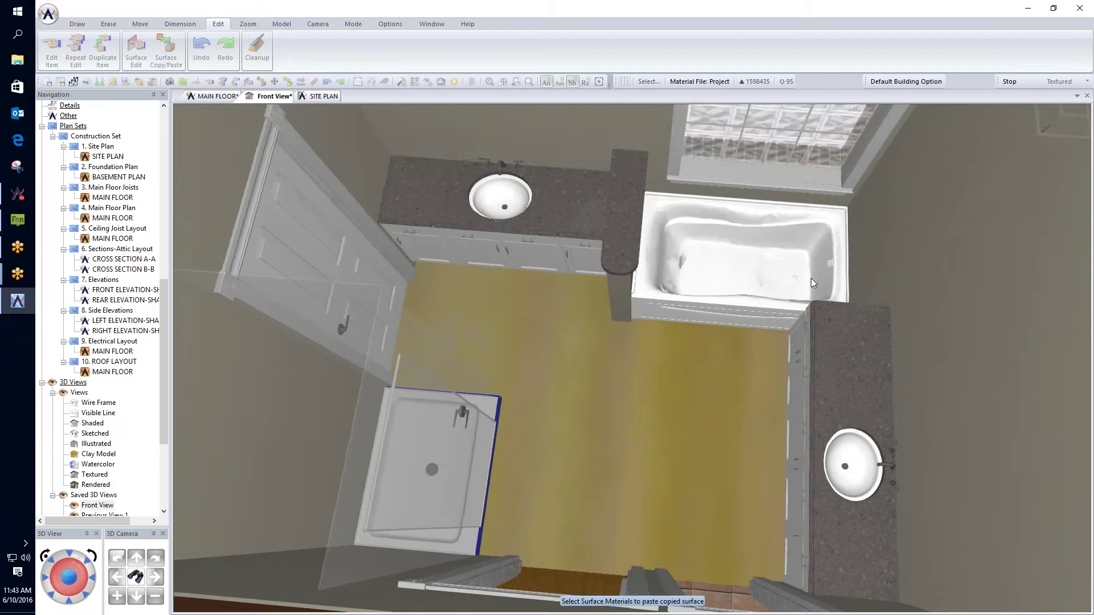
key(Right)
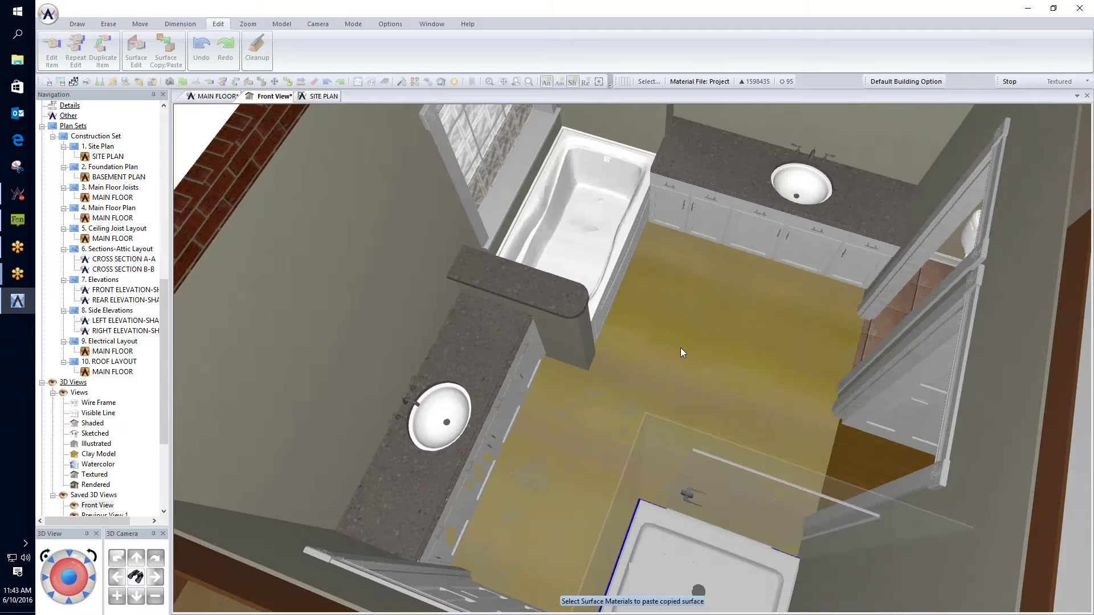
key(Right)
key(Page_Up)
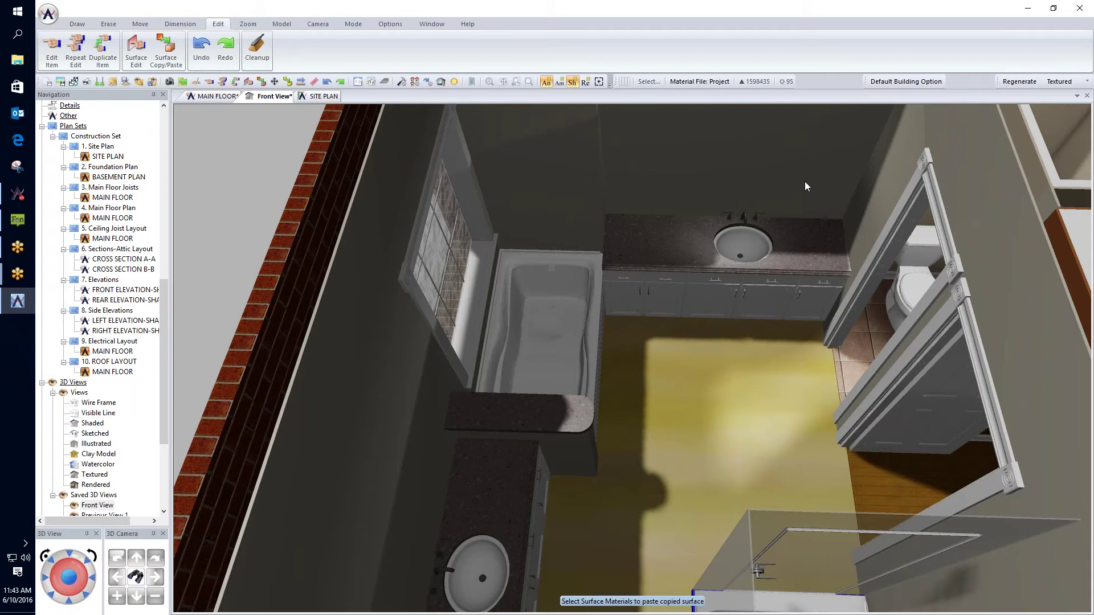
- In the main floor's Interior mode, manually trace Paint 9 wallcovering behind the vanity beside the toilet room and along the adjoining door wall, then check it in 3D
click(208, 97)
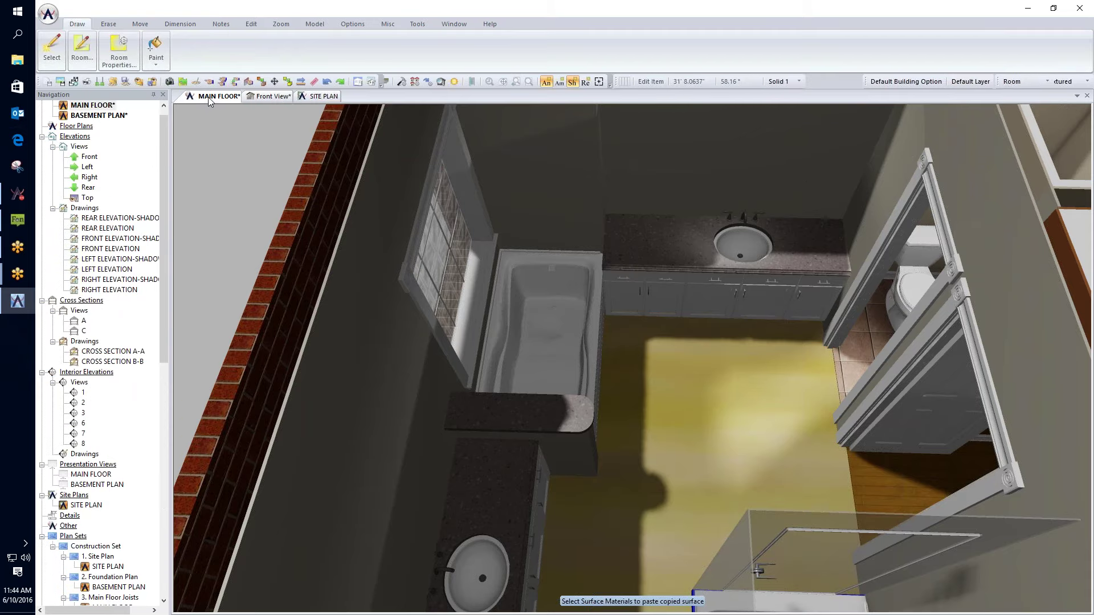
click(1027, 82)
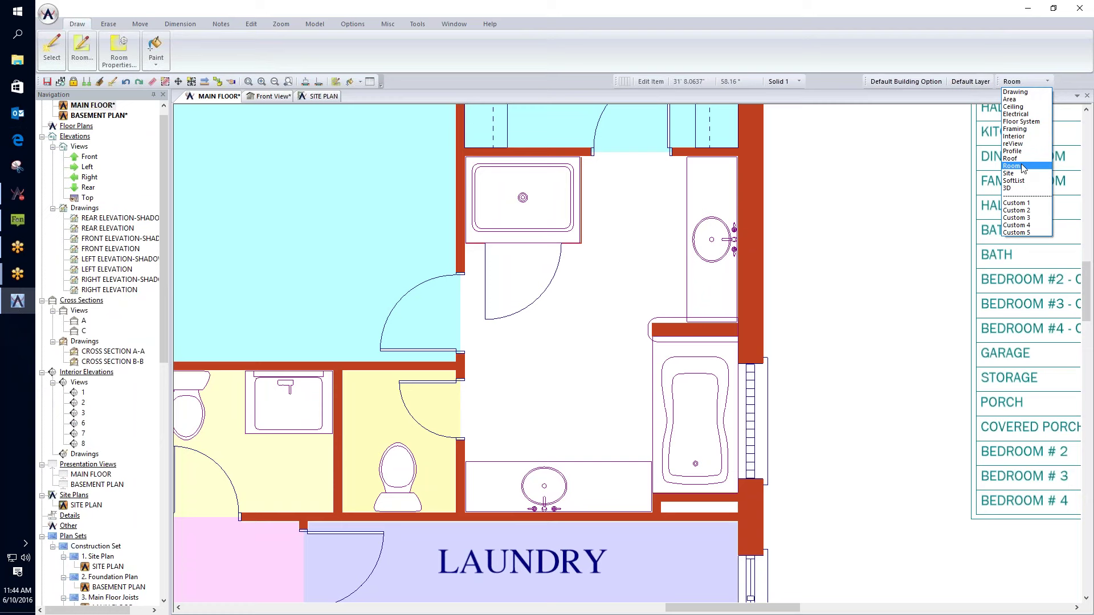
click(1024, 136)
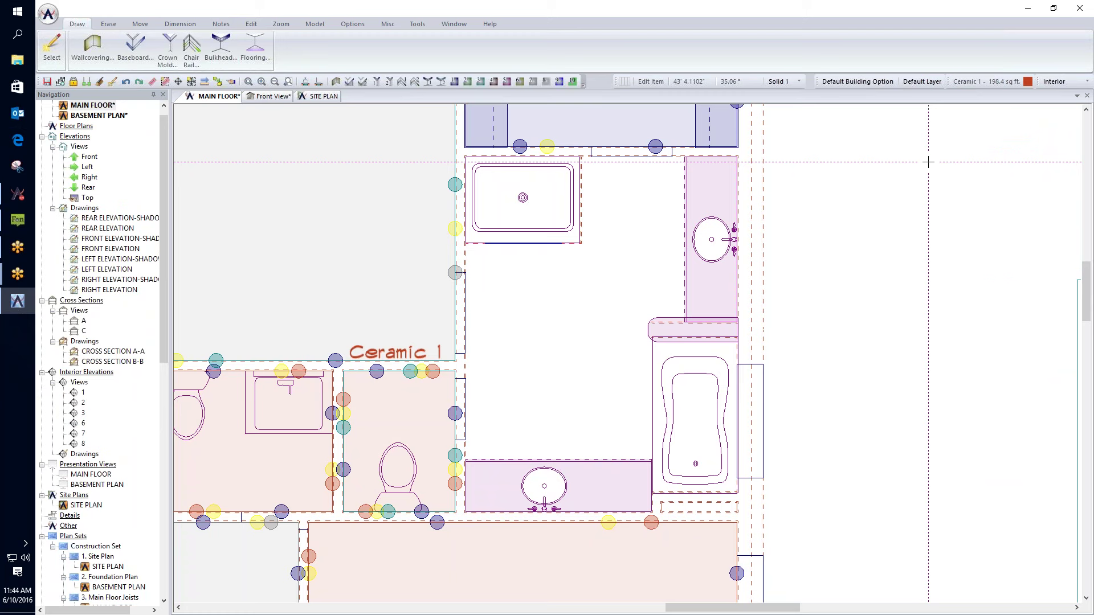
click(94, 50)
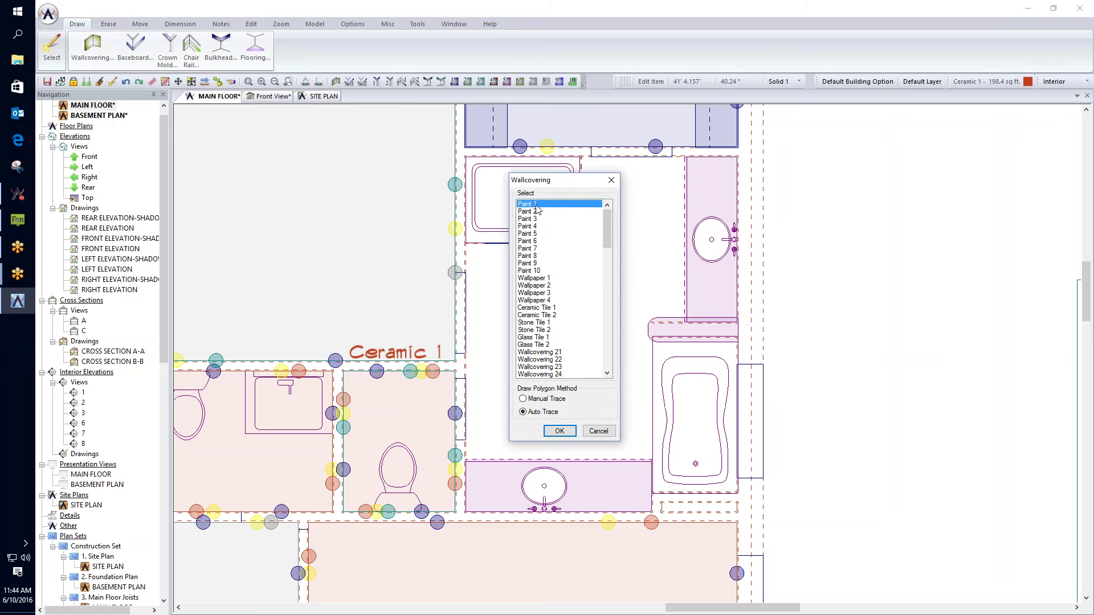
click(537, 263)
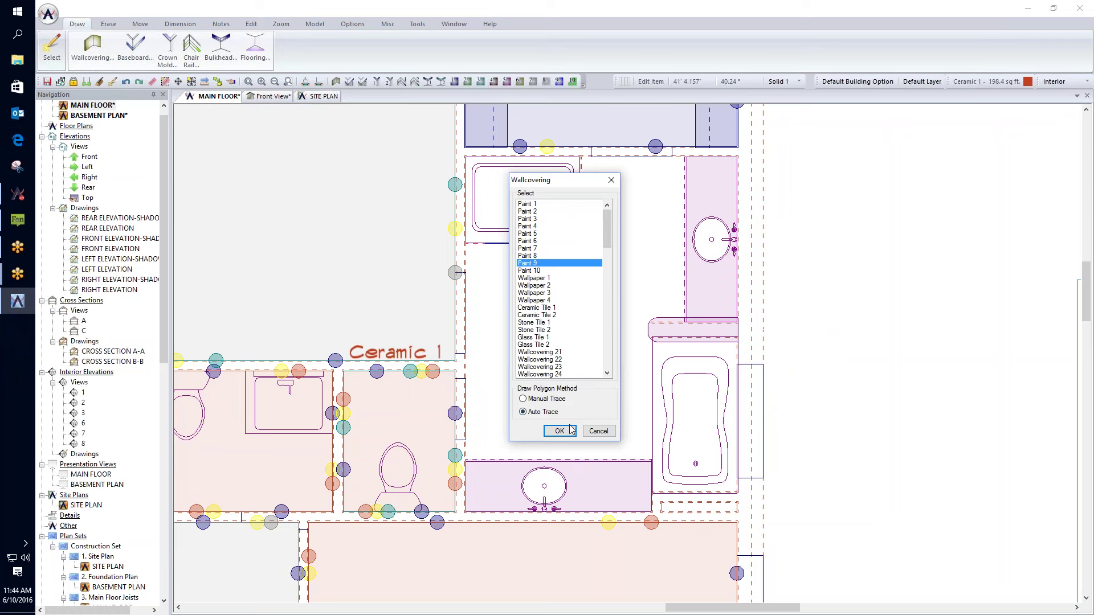
click(545, 399)
click(560, 431)
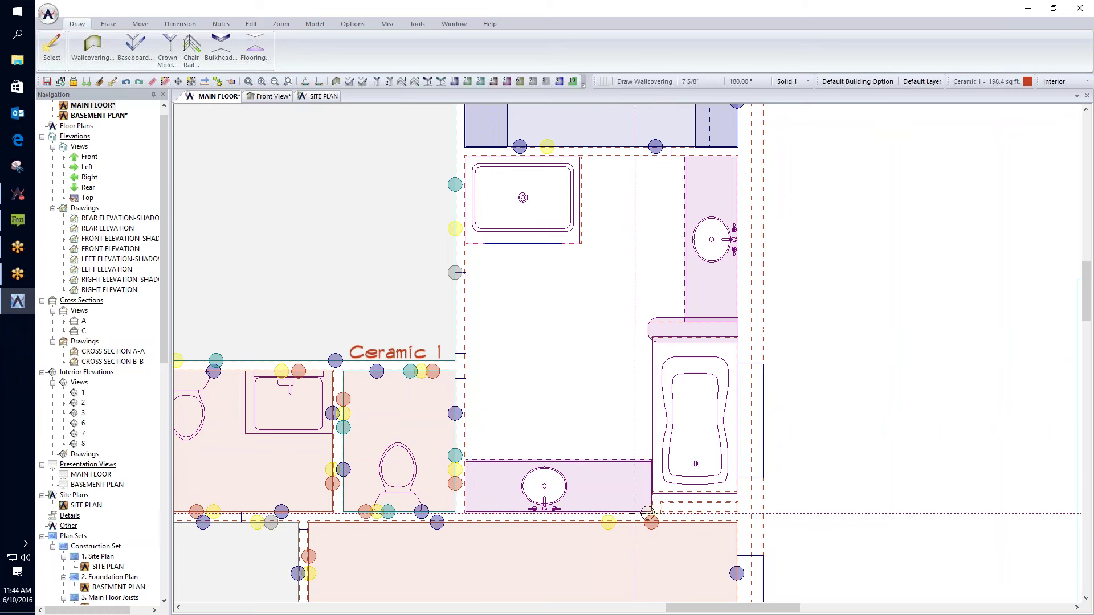
click(464, 513)
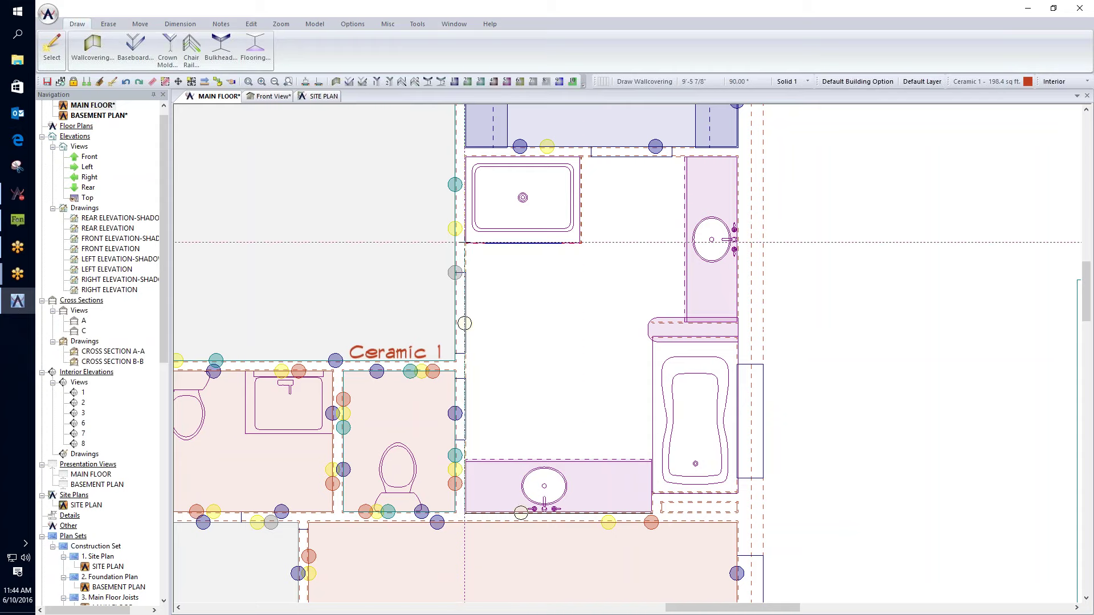
click(465, 324)
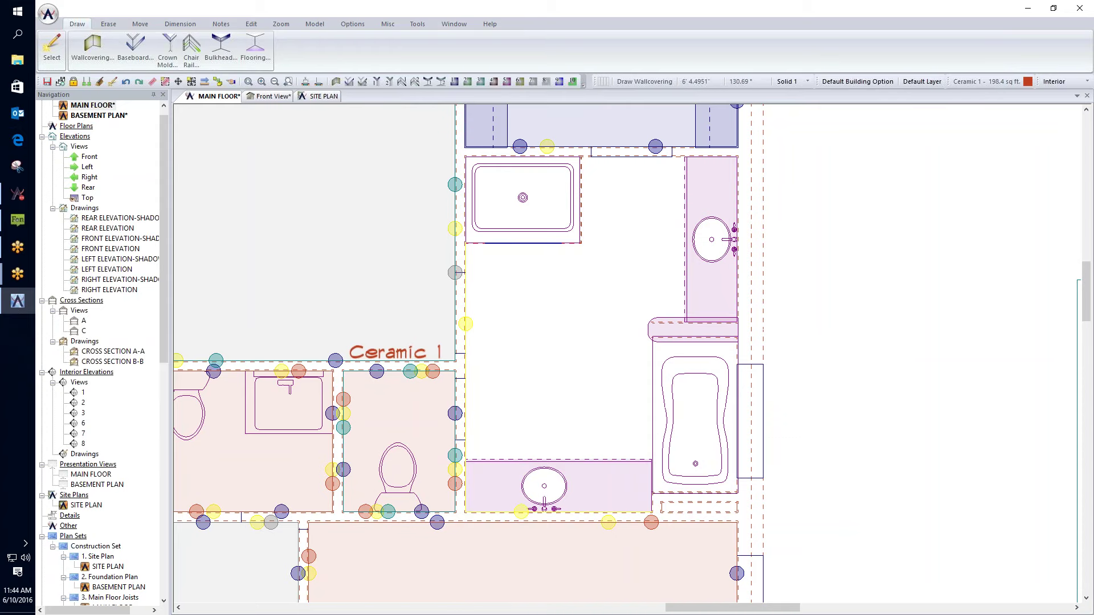
click(271, 95)
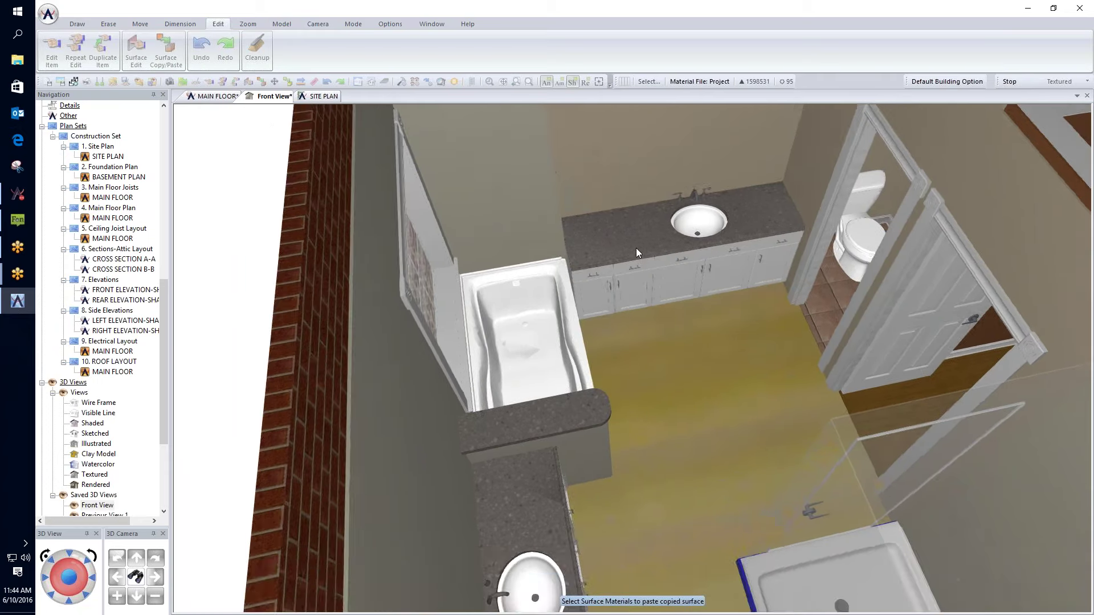
key(Up)
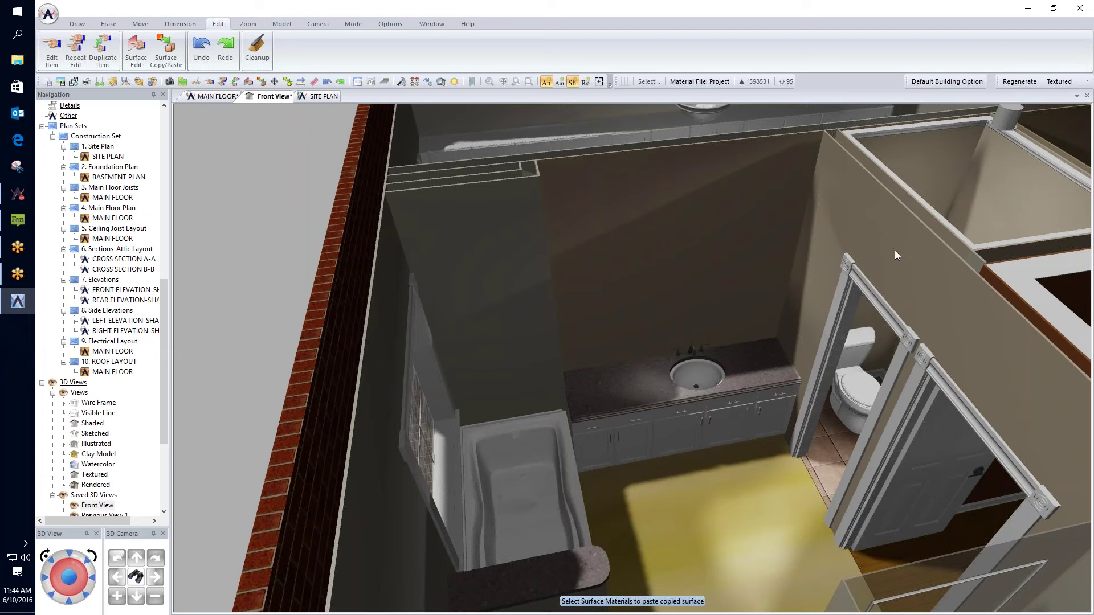
- Examine the main bathroom walls in 3D, from the tub and vanity around to the shower
key(Right)
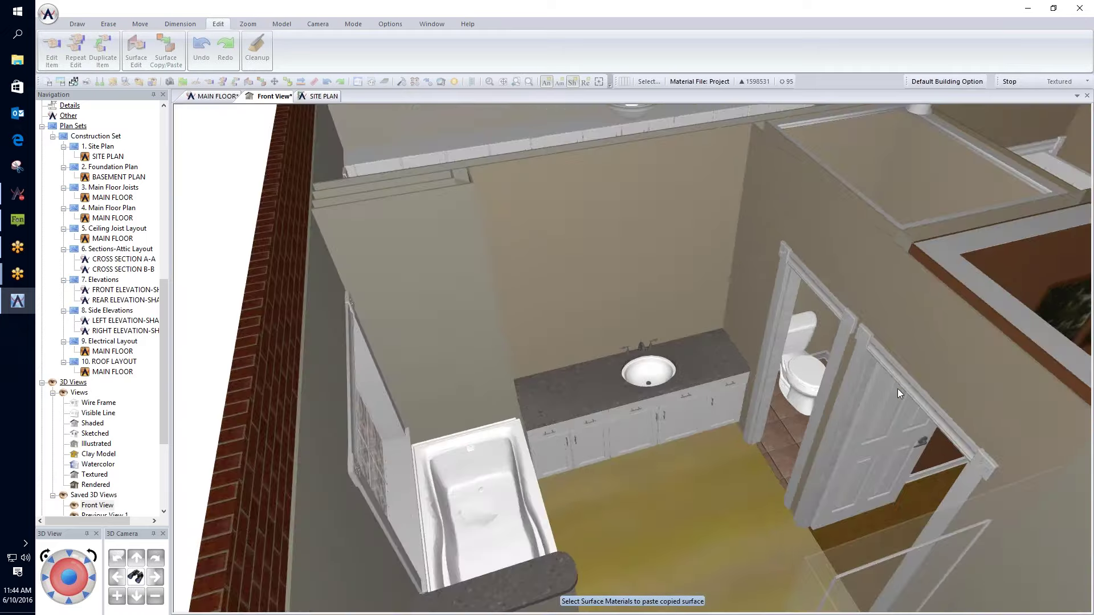
key(Right)
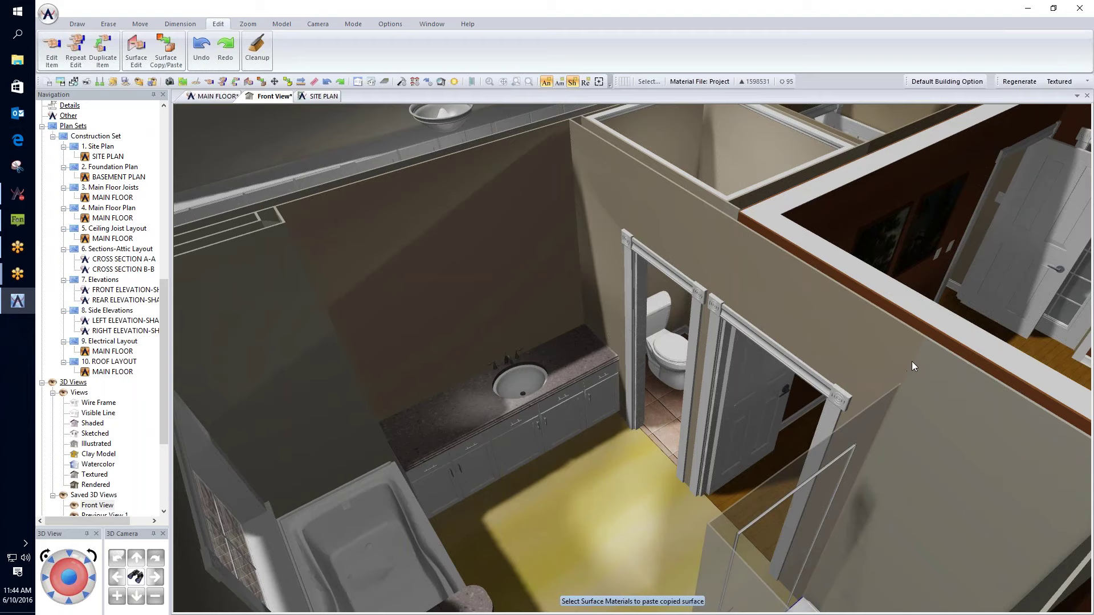
click(411, 208)
key(Right)
key(Right)
key(Right)
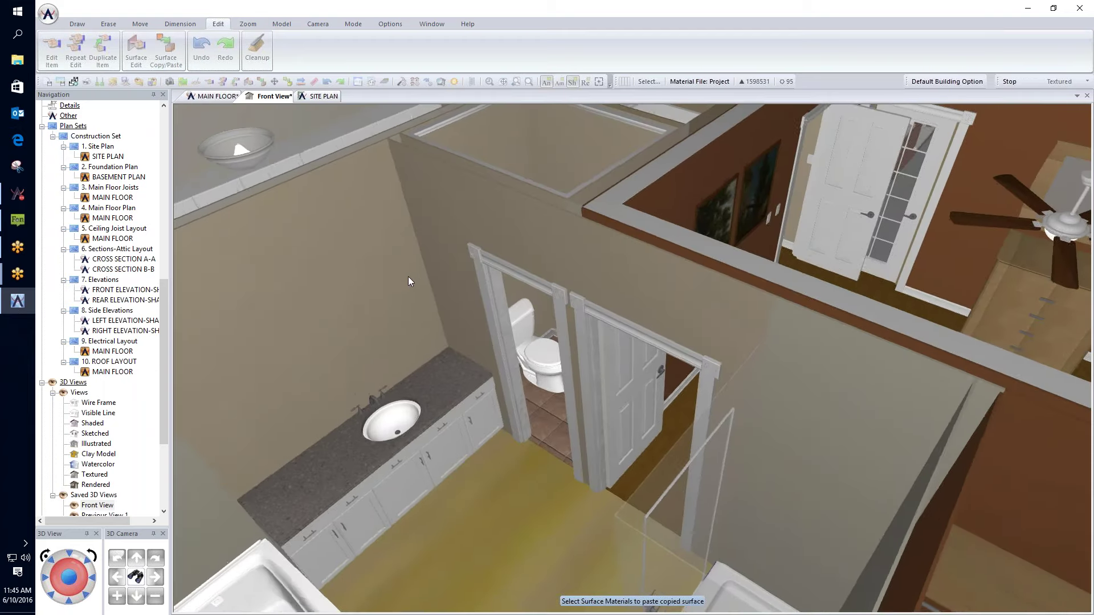
key(Down)
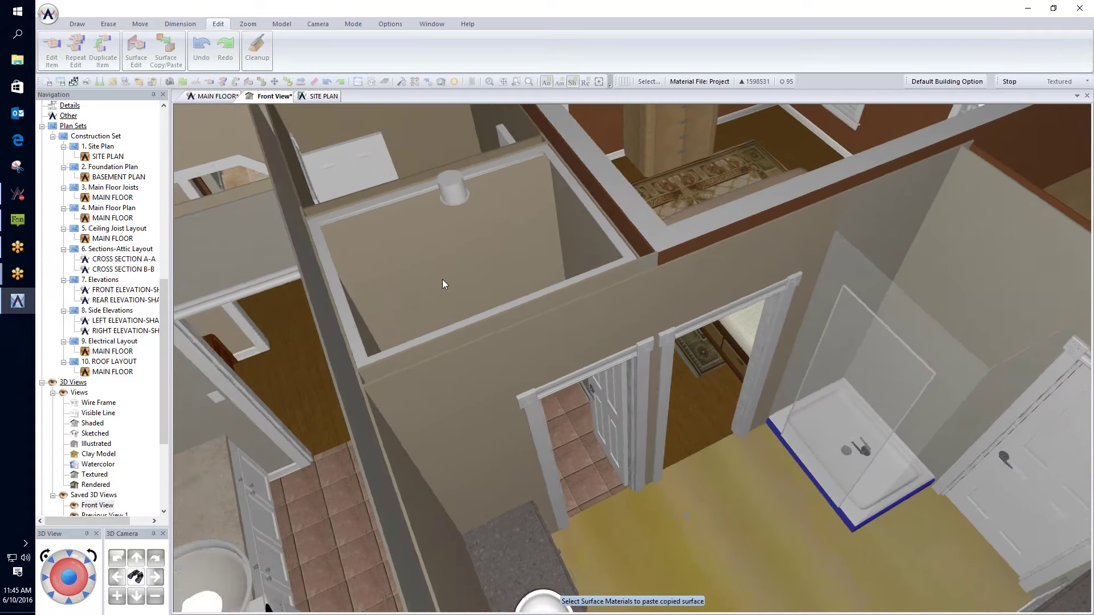
key(Right)
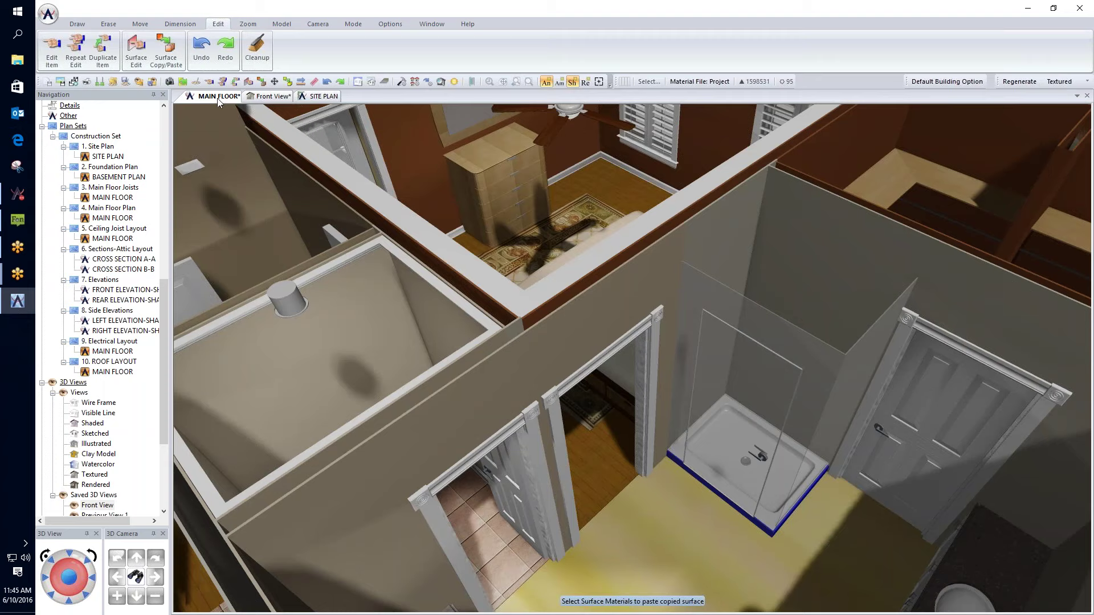
- On the main floor plan, manually trace Stone Tile 1 wallcovering along the two walls enclosing the shower, then check it in 3D
click(217, 98)
click(92, 51)
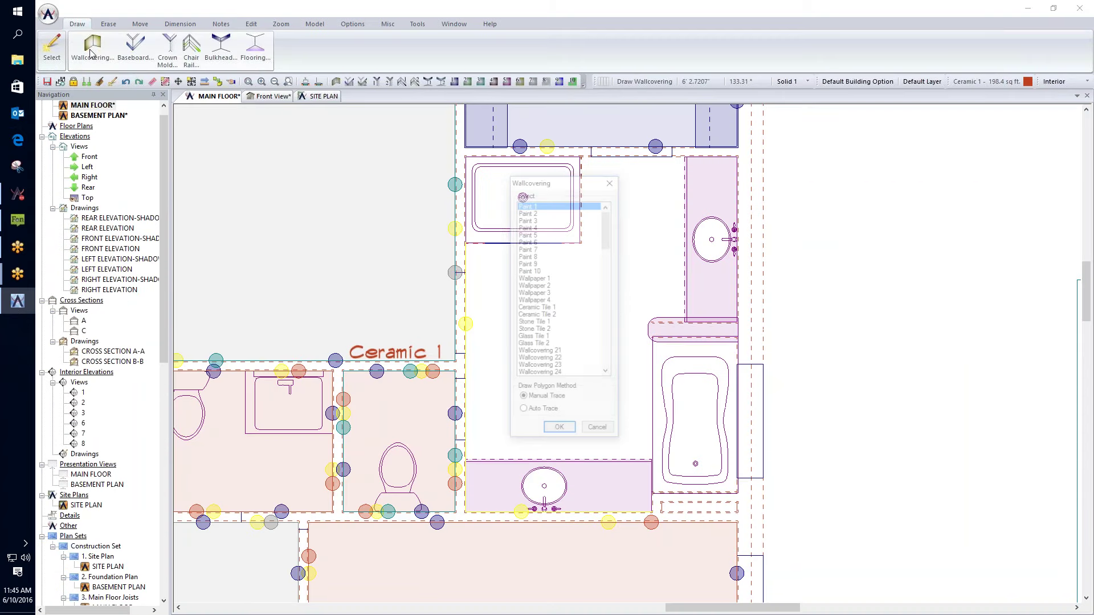
click(533, 324)
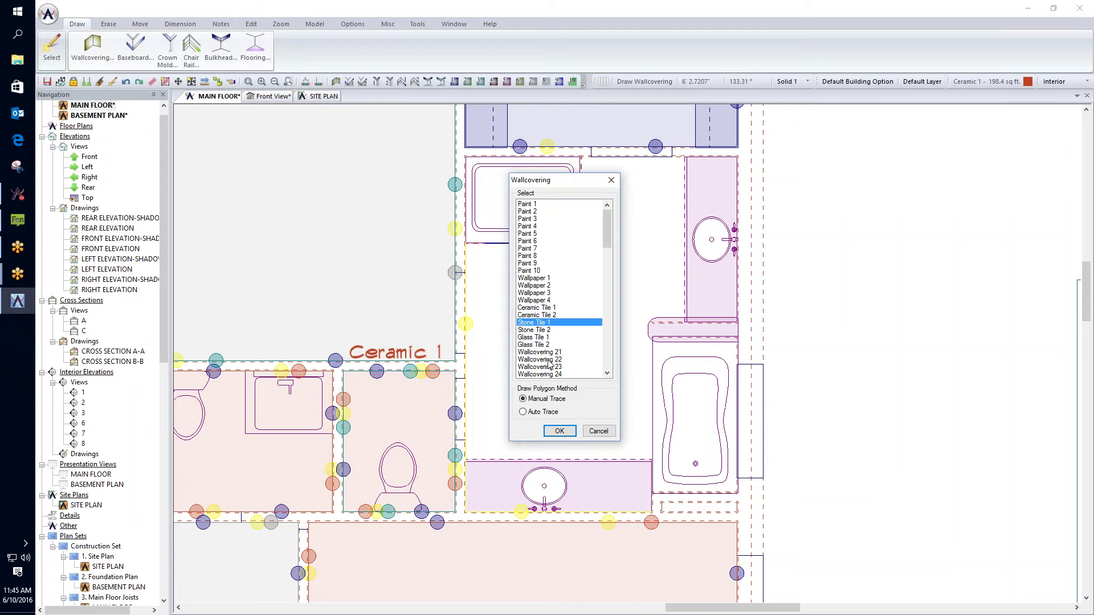
click(560, 431)
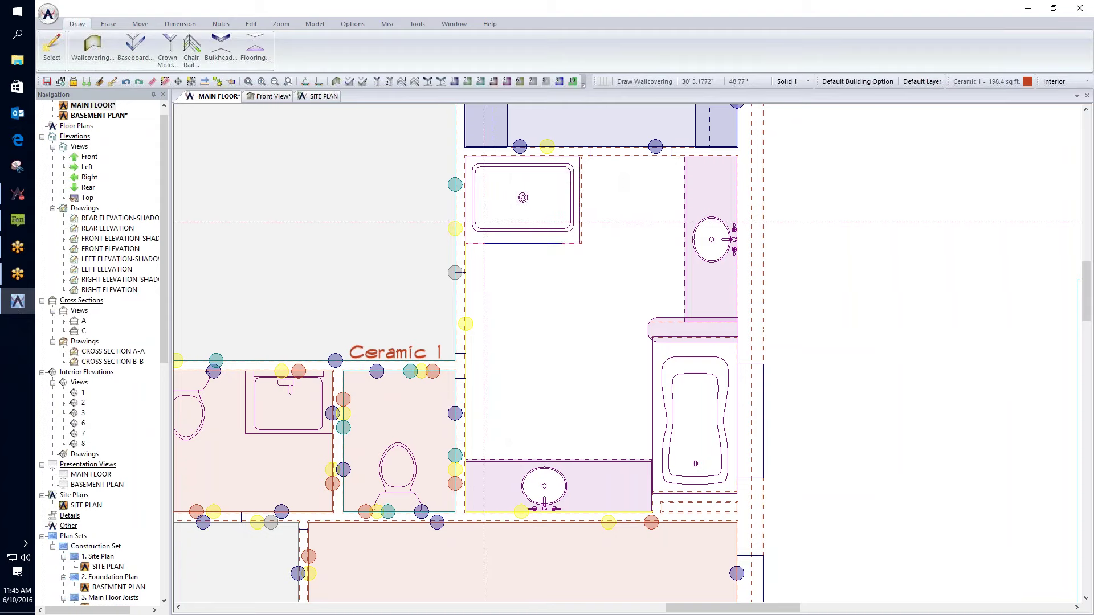
scroll(450, 219, up, 3)
click(90, 46)
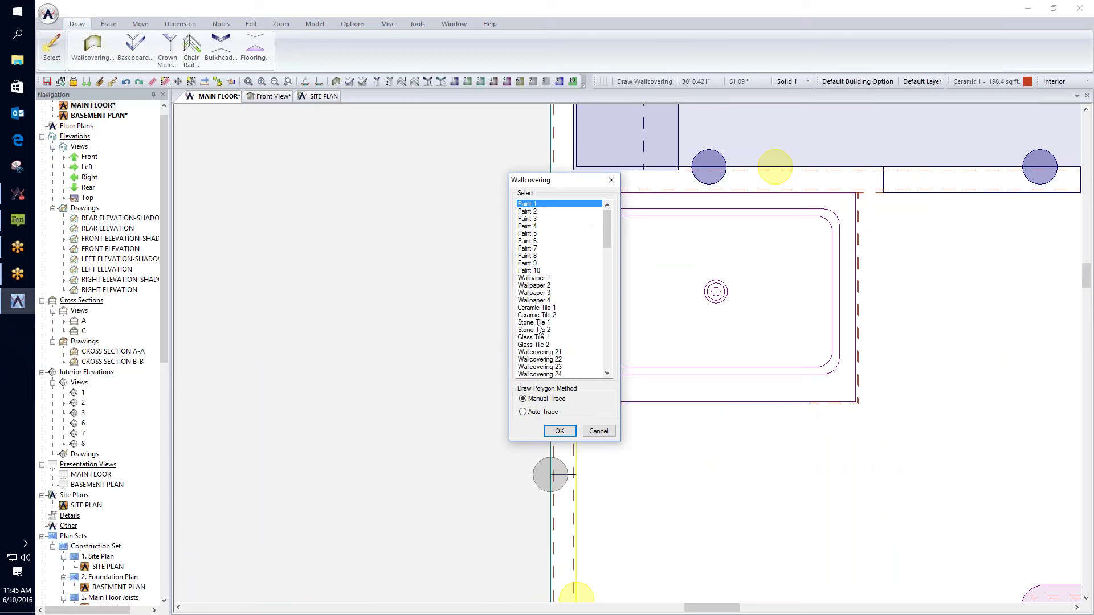
click(547, 323)
click(559, 430)
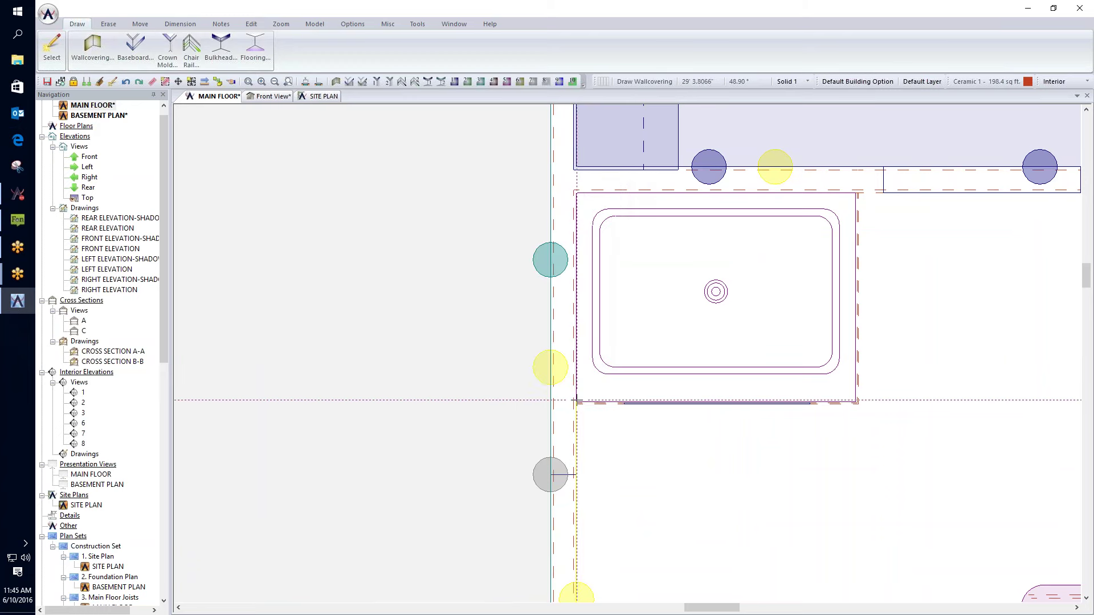
click(575, 403)
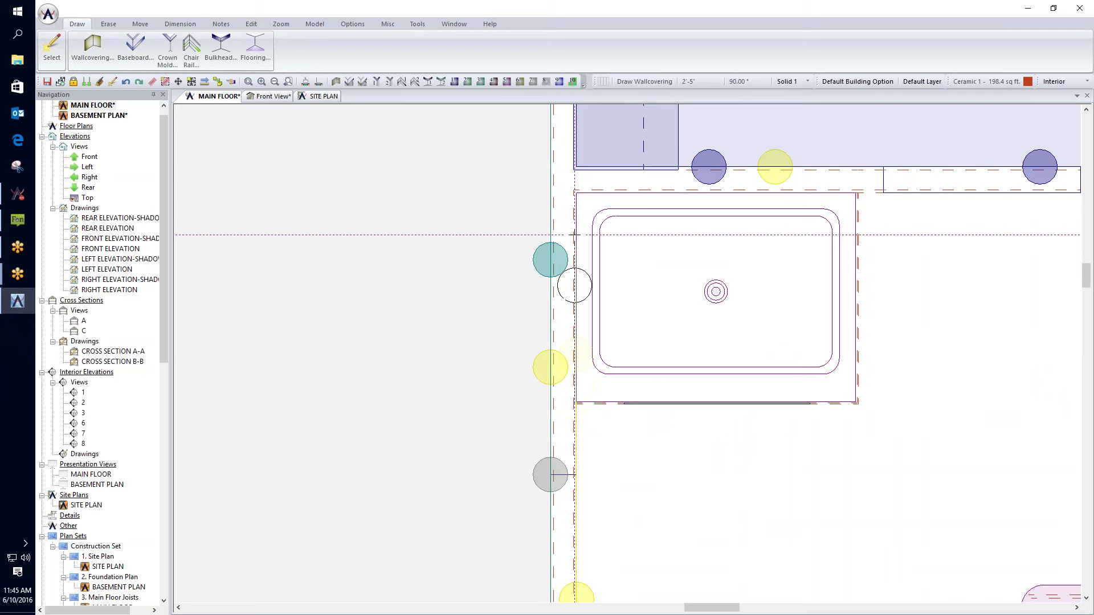
click(574, 190)
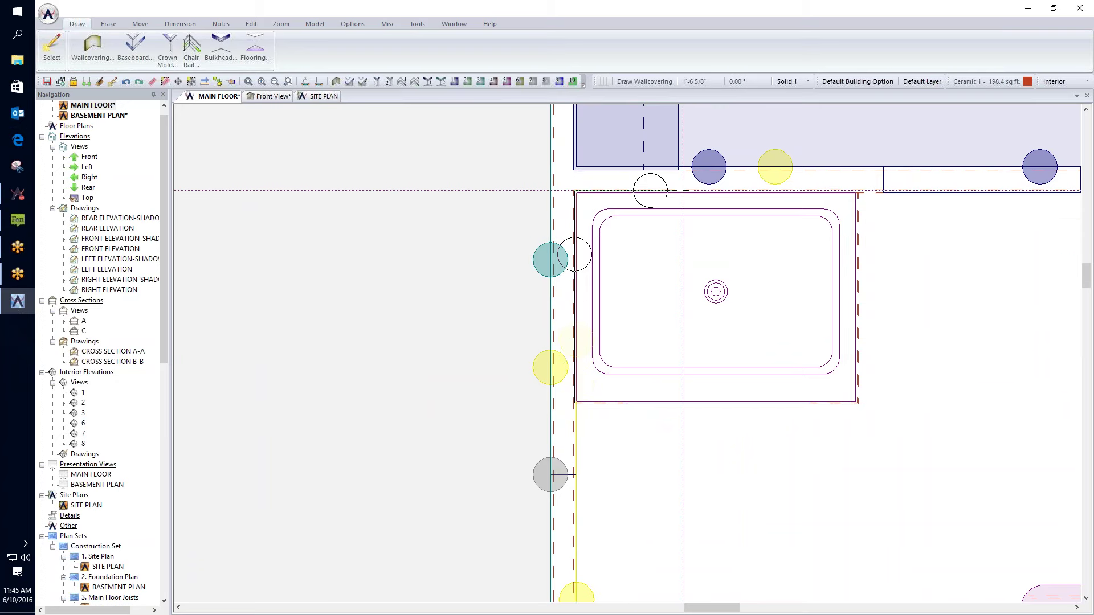
click(859, 190)
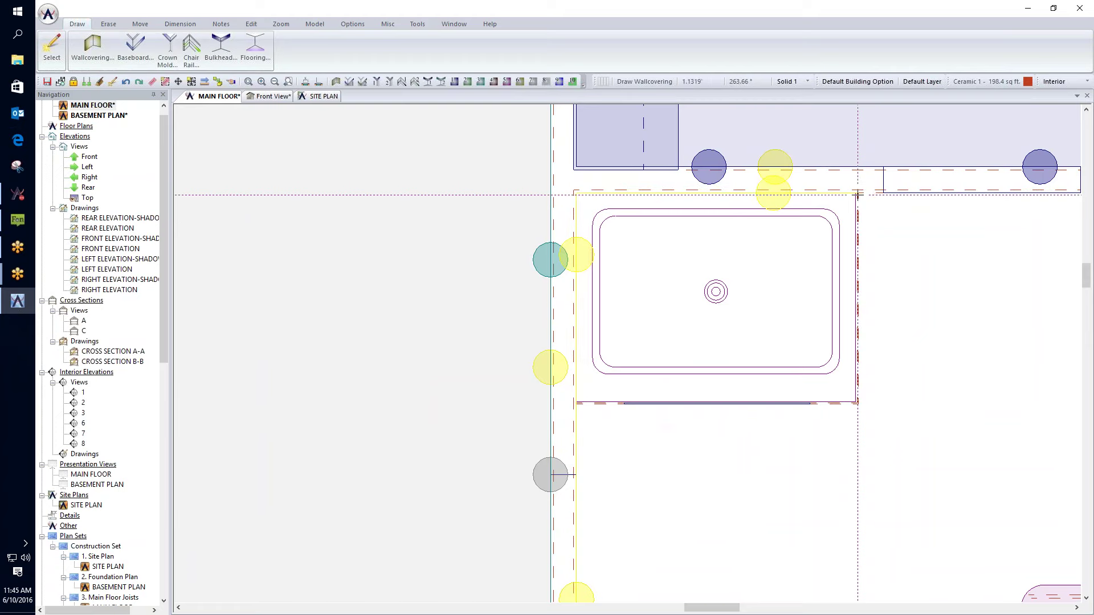
click(272, 98)
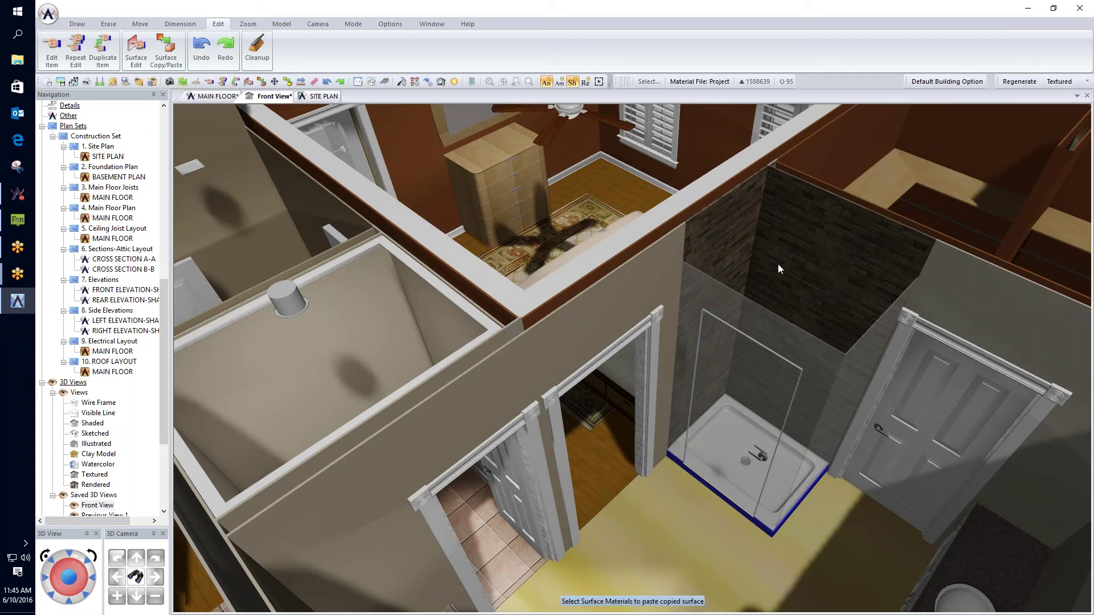
- Reuse the shower's Stone Tile 1 wallcovering and manually trace it along the walls around the bathtub, then check it in 3D
click(216, 96)
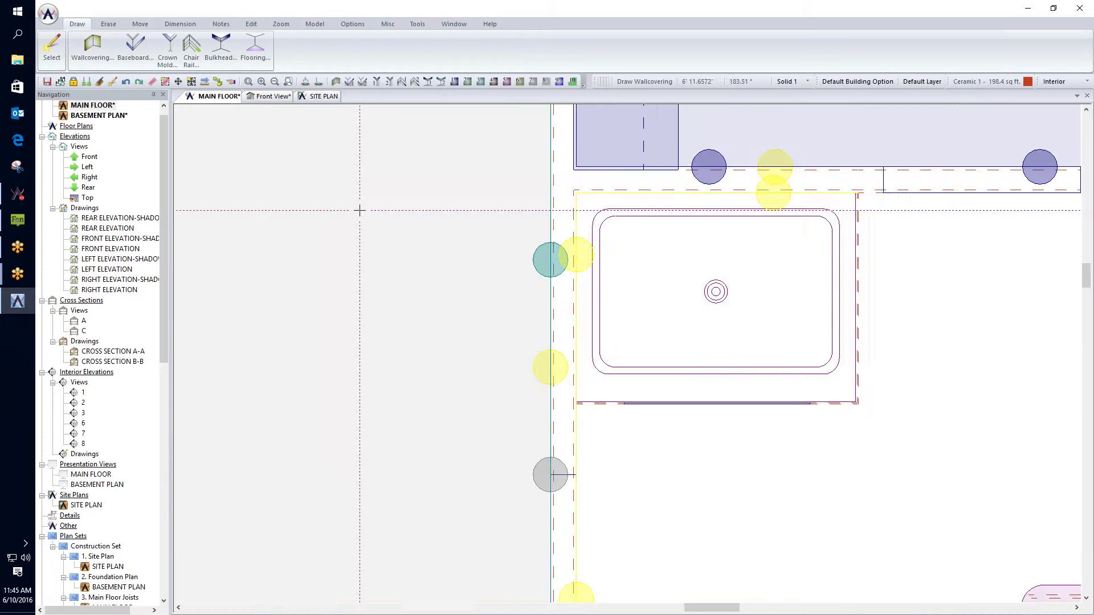
scroll(395, 132, down, 4)
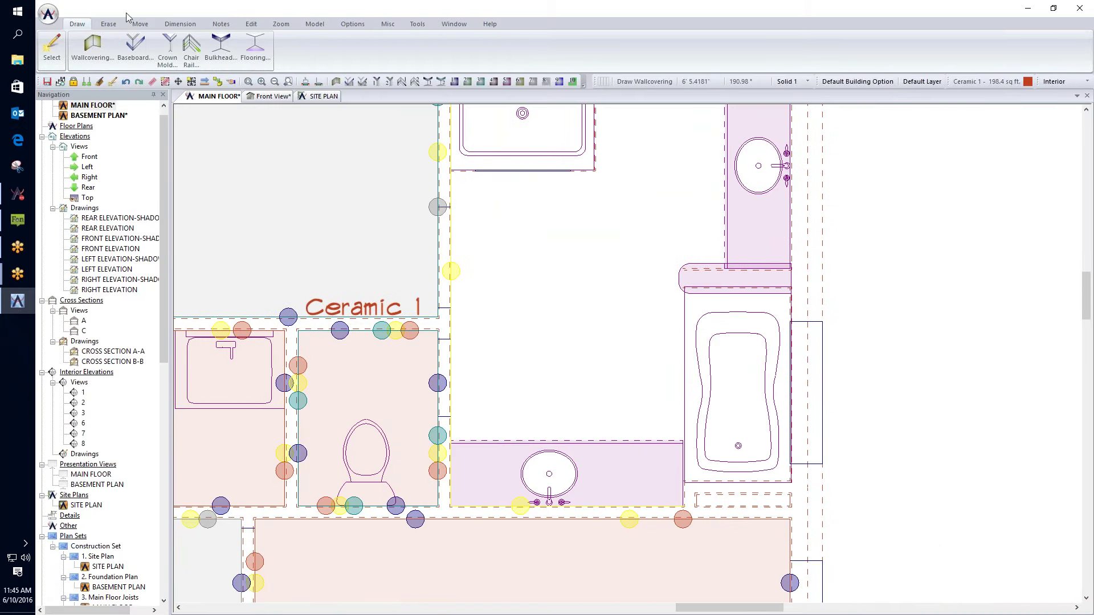
click(52, 50)
middle_drag(420, 171, 389, 239)
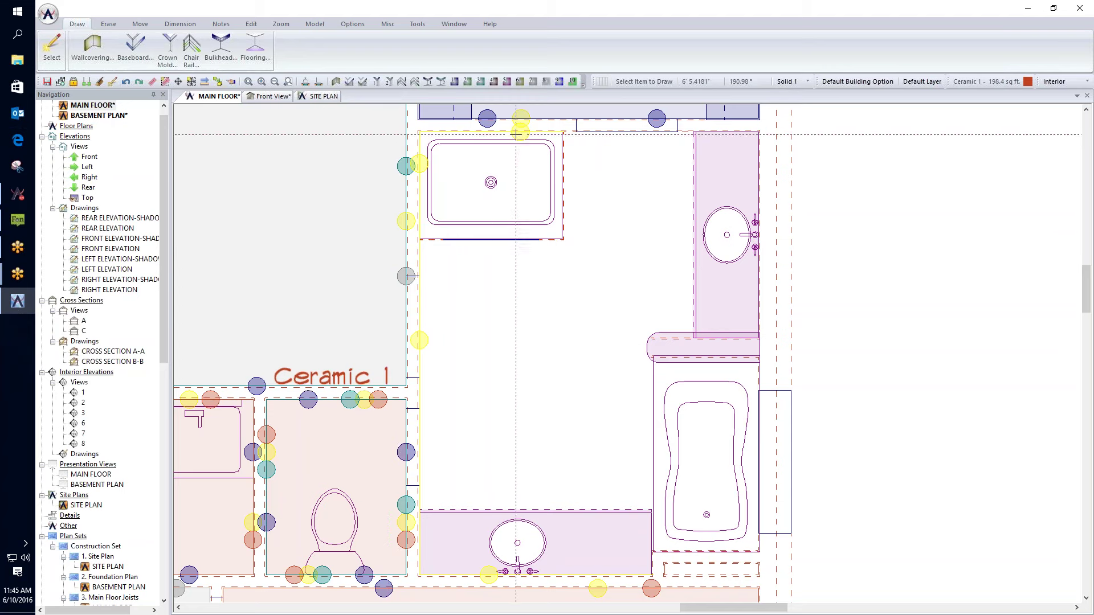
click(588, 217)
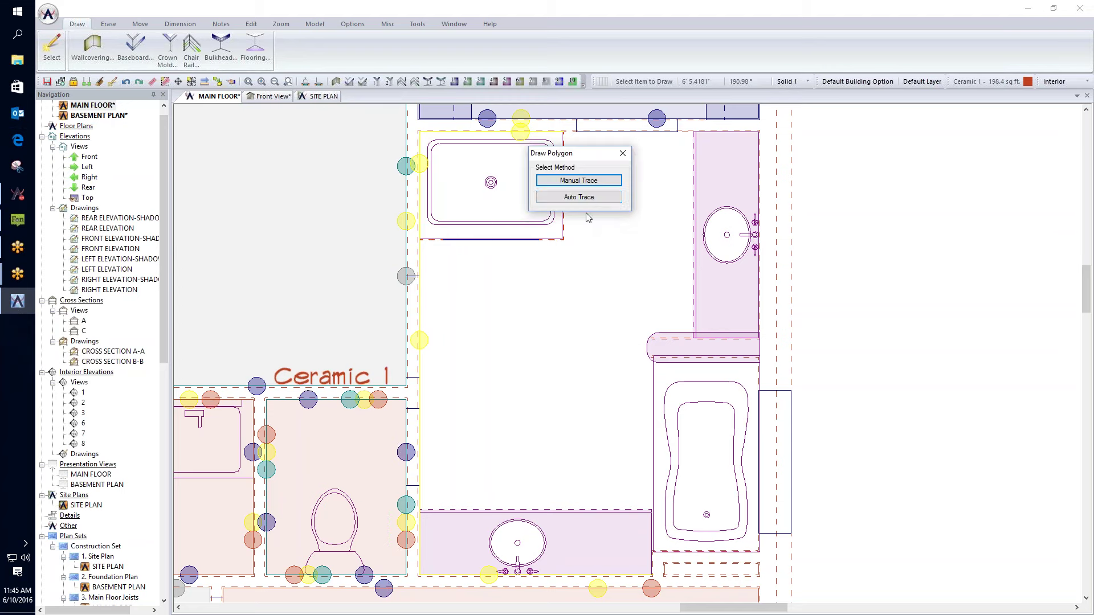
click(579, 180)
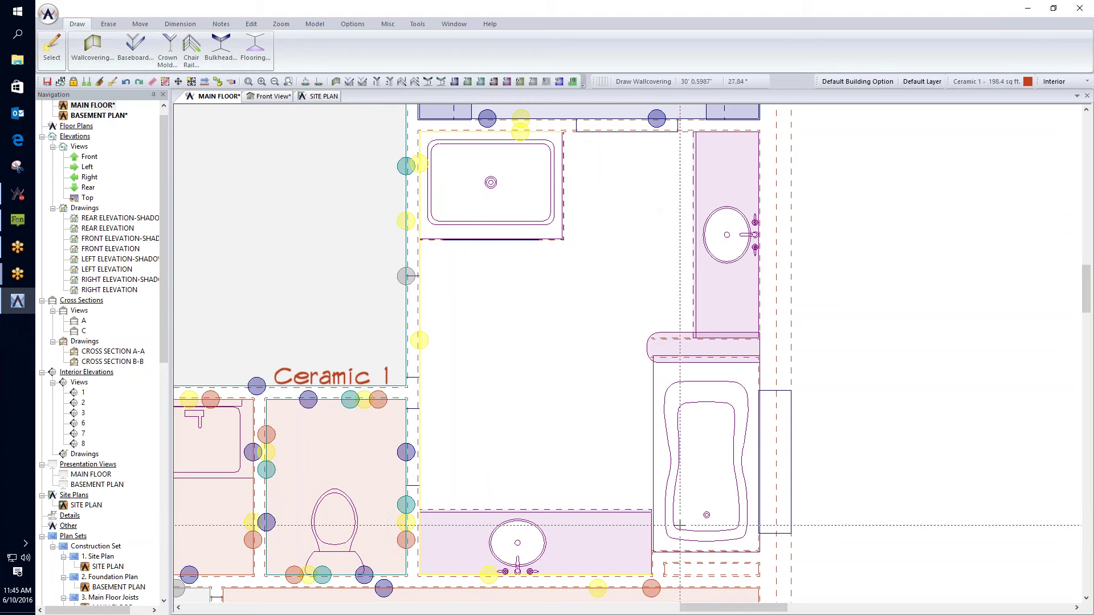
click(652, 552)
click(759, 551)
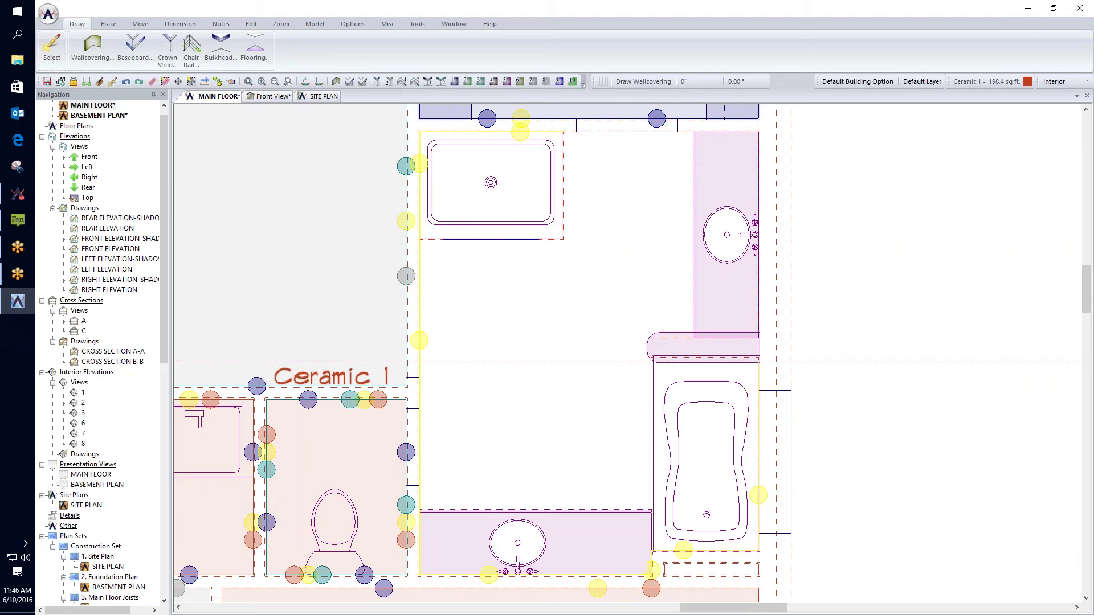
click(270, 96)
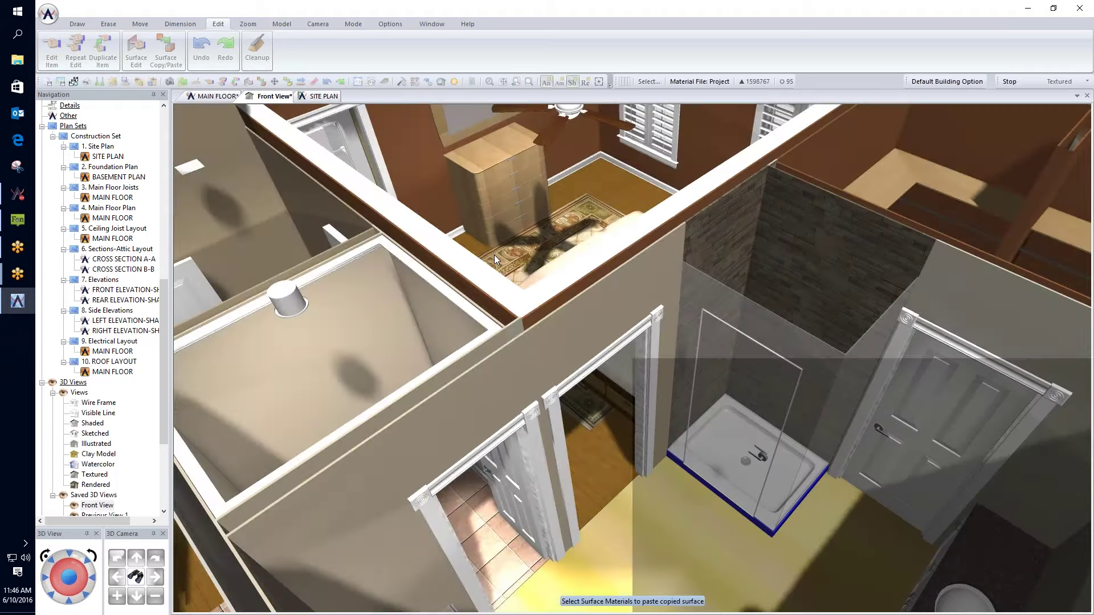
mouse_move(494, 255)
mouse_down()
mouse_move(511, 262)
mouse_move(359, 282)
mouse_move(283, 278)
mouse_move(594, 320)
mouse_move(559, 330)
mouse_up()
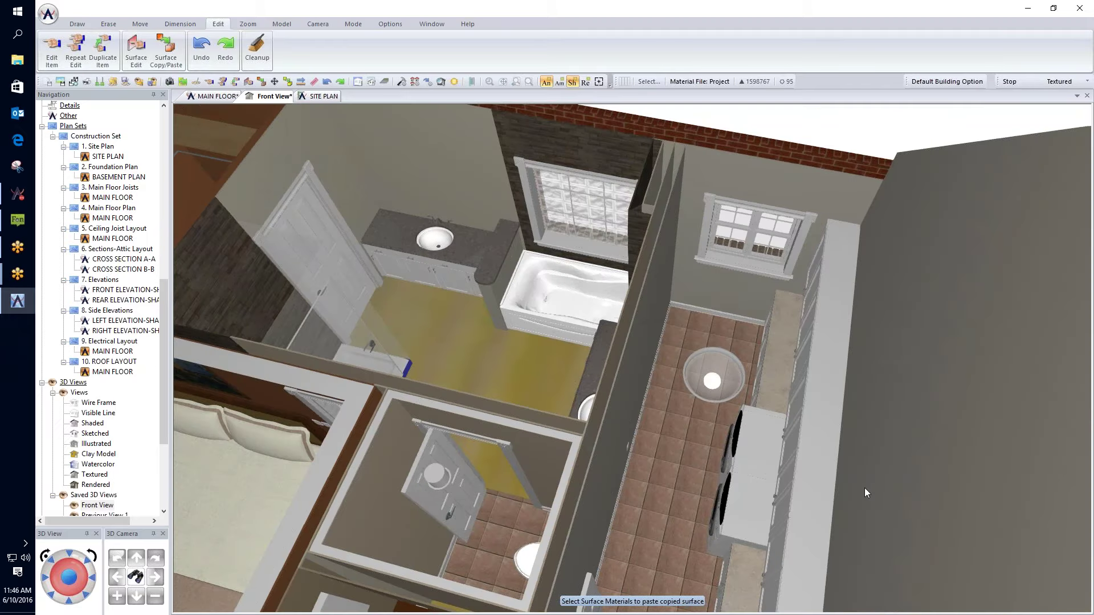
- Reuse the door wall's Paint 9 wallcovering, manually trace it around the tub's half wall, behind the adjoining vanity and up to the shower, and save
key(ctrl+Tab)
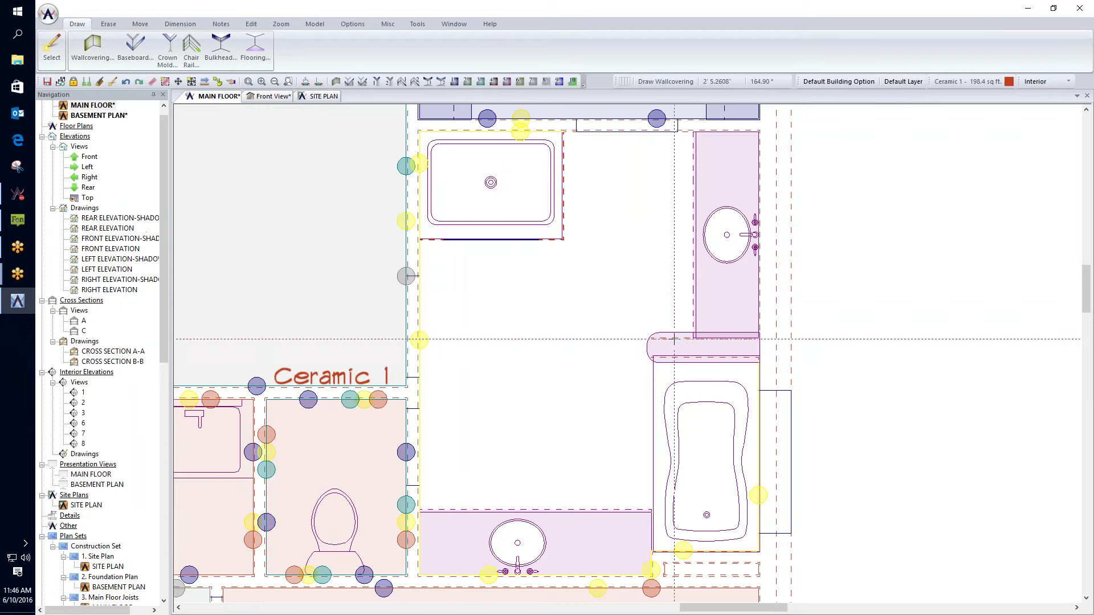
click(51, 48)
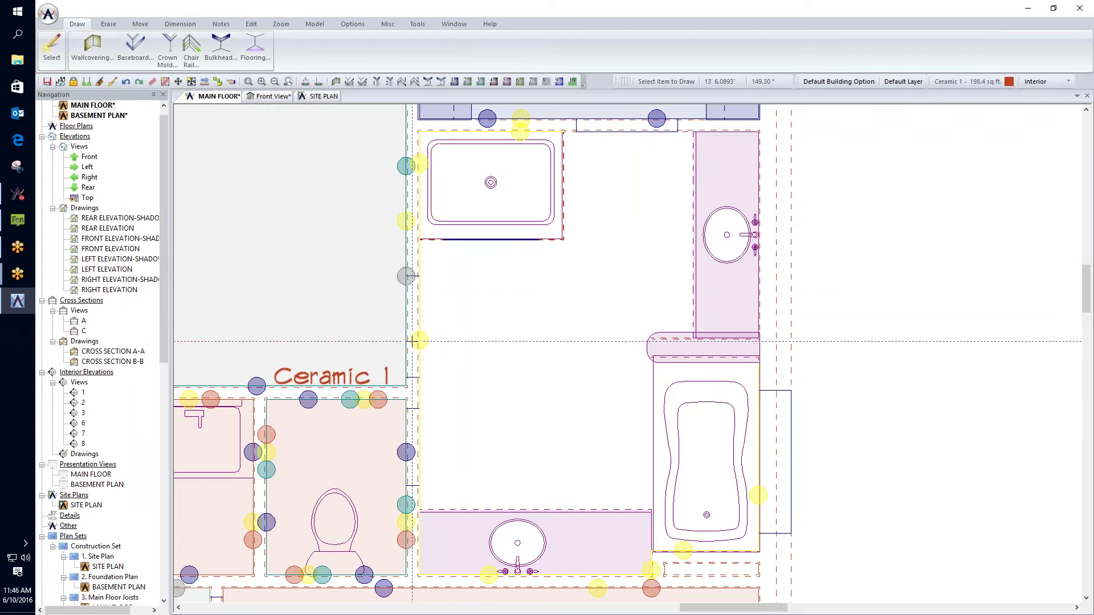
click(417, 341)
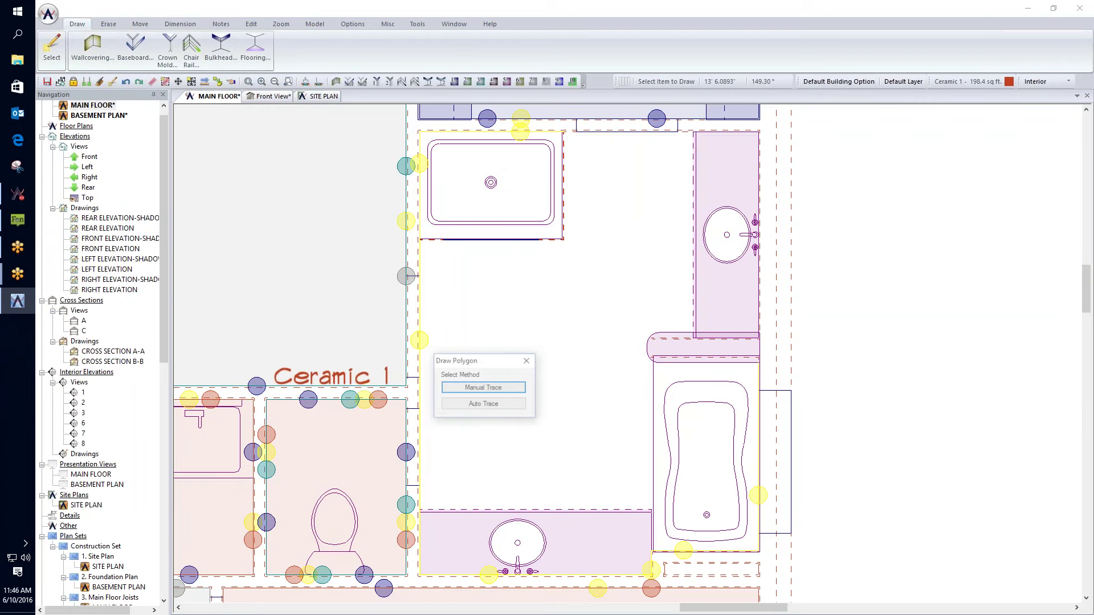
click(497, 392)
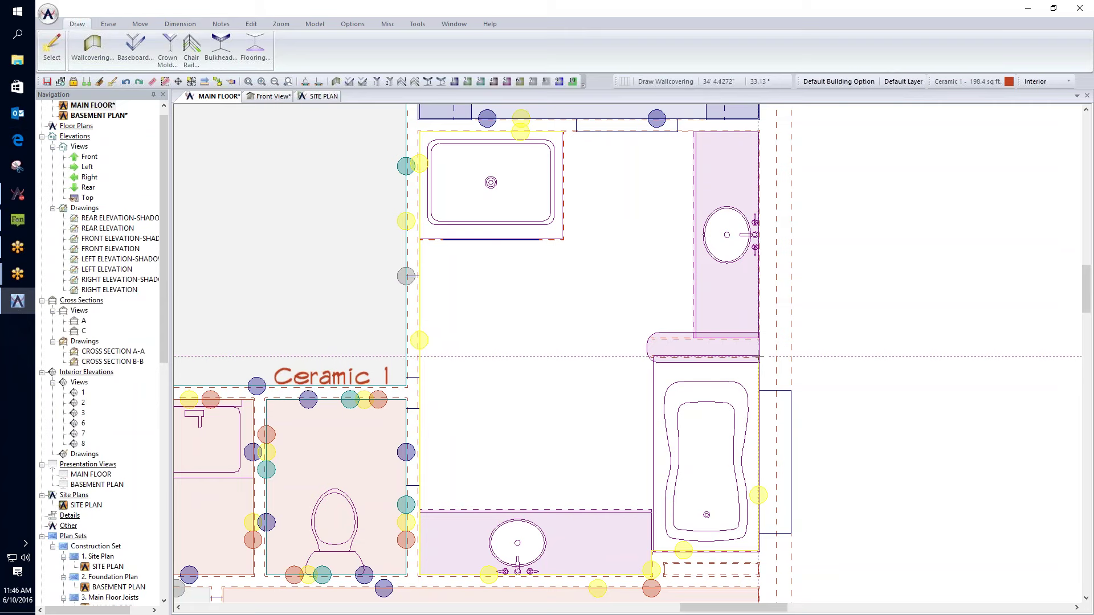
click(652, 356)
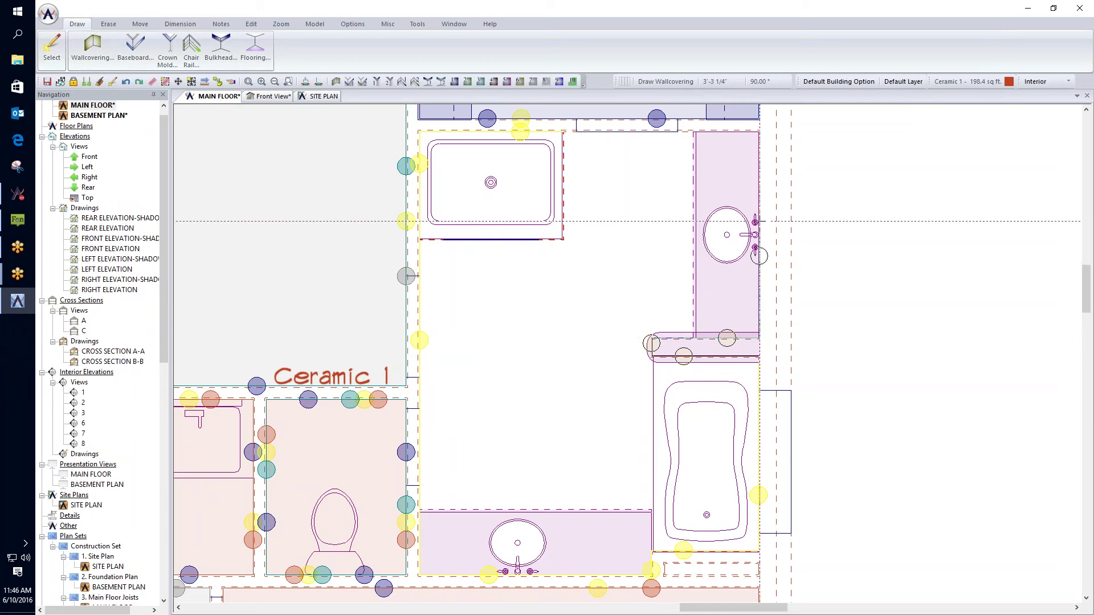
click(759, 131)
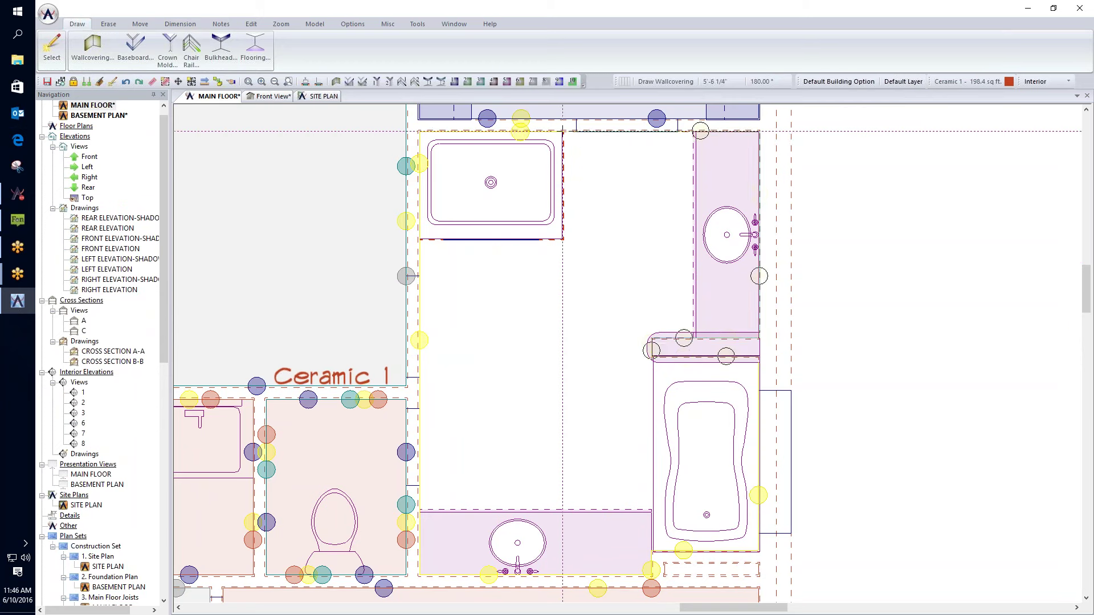
right_click(566, 130)
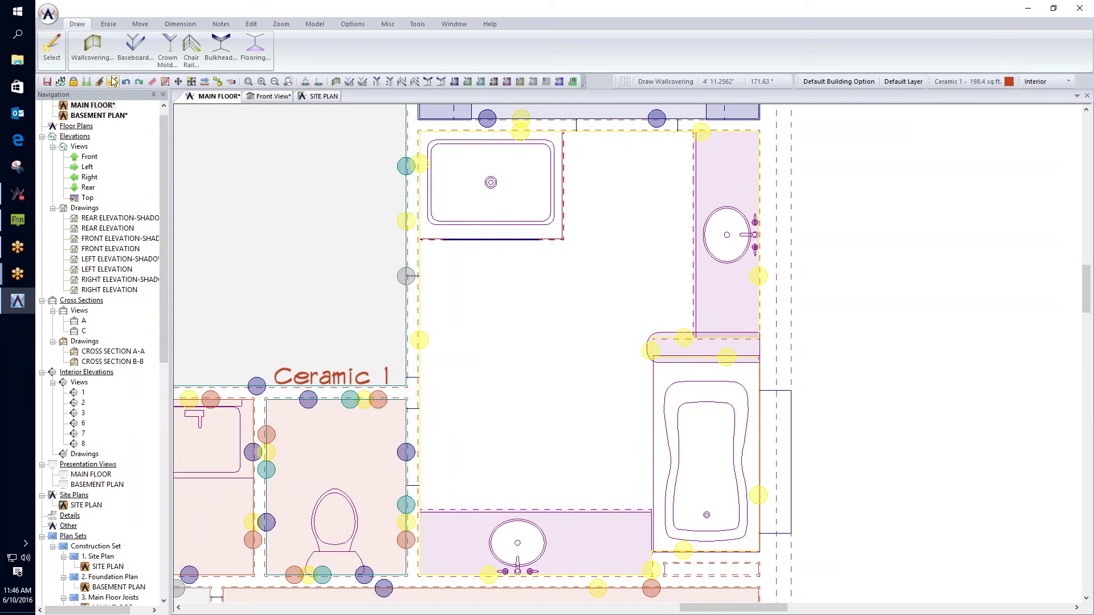
click(47, 82)
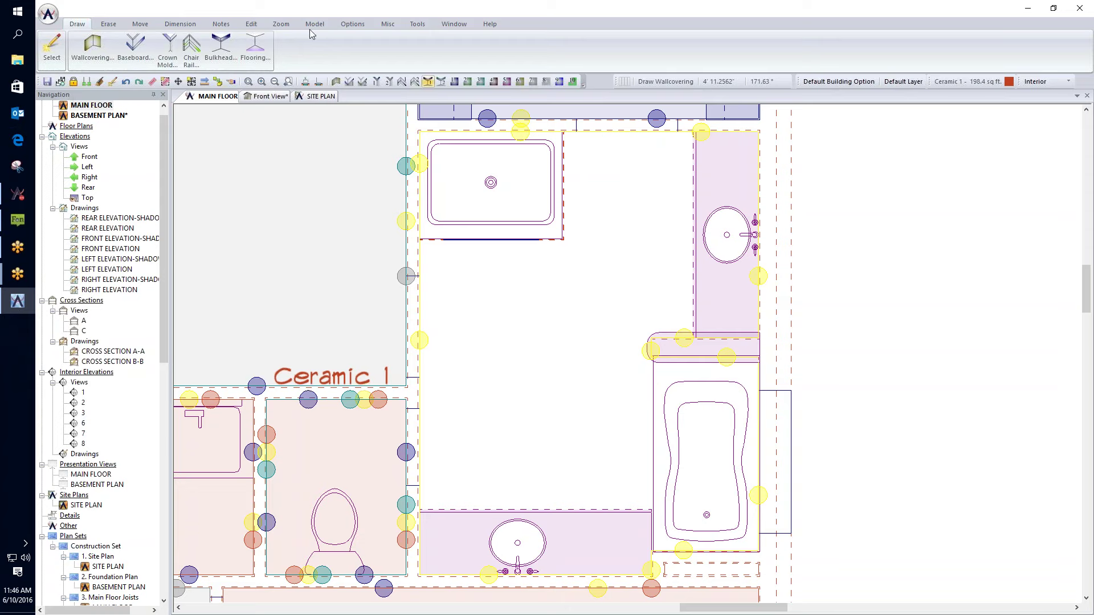
- Add Ceramic 1 flooring to the main bathroom using Auto Trace
scroll(553, 344, down, 3)
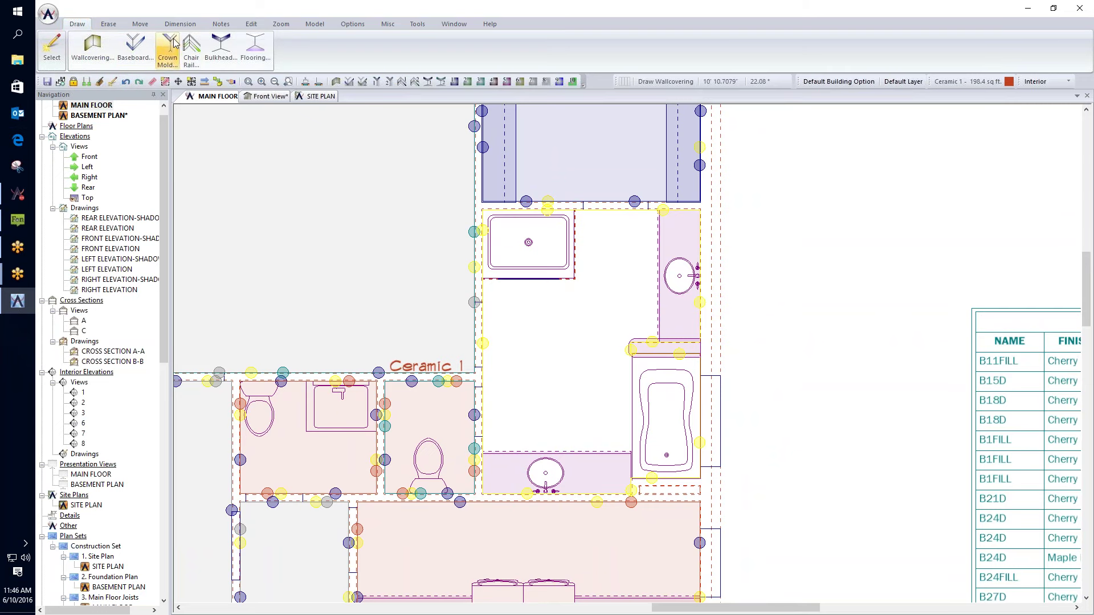
click(256, 46)
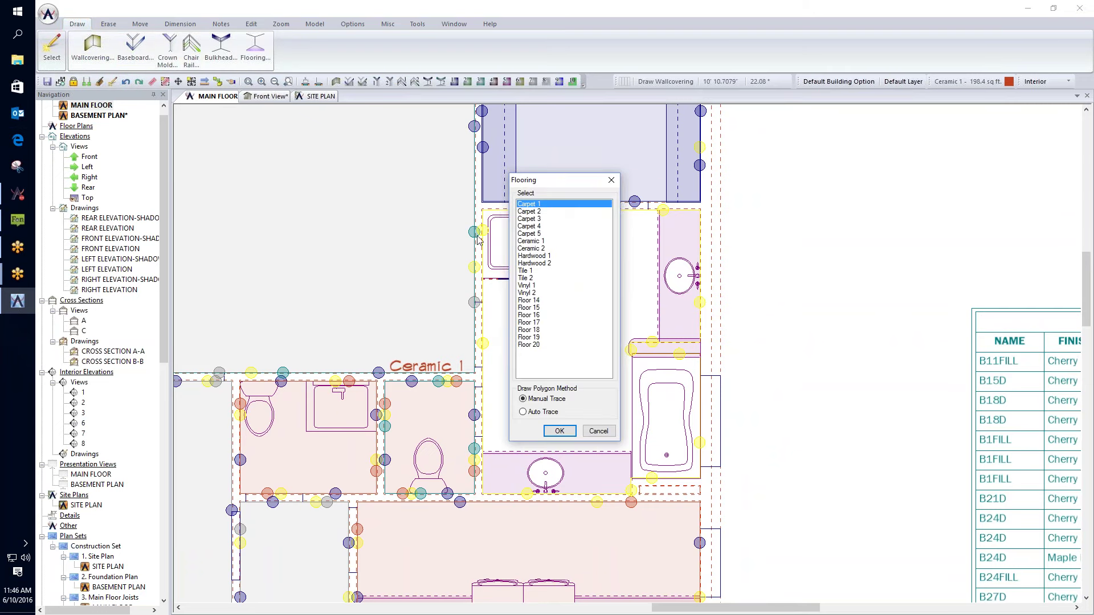
click(533, 243)
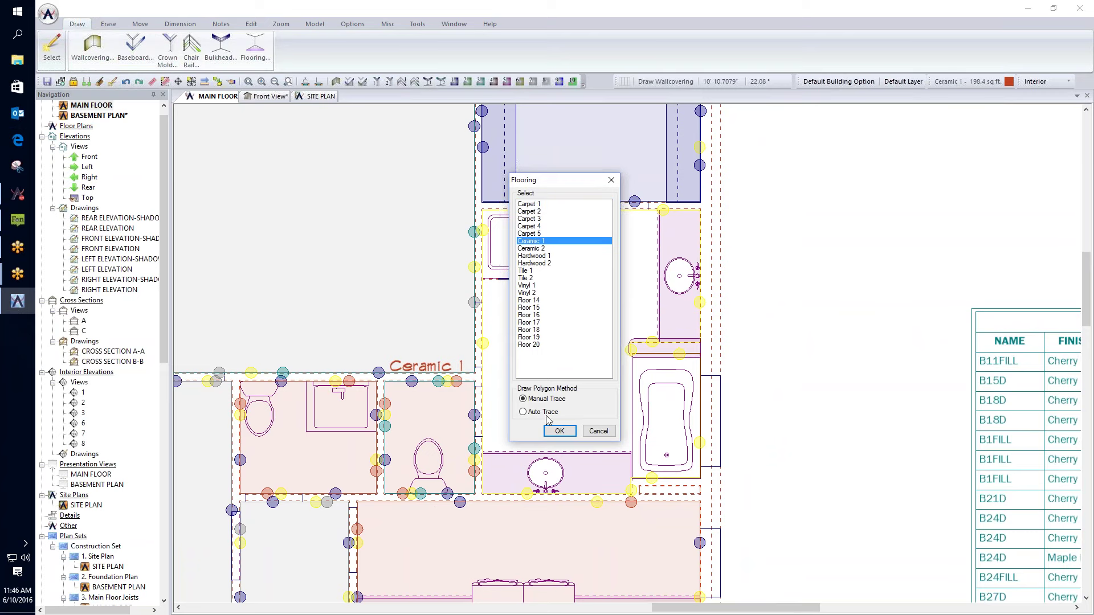
drag(561, 191, 340, 187)
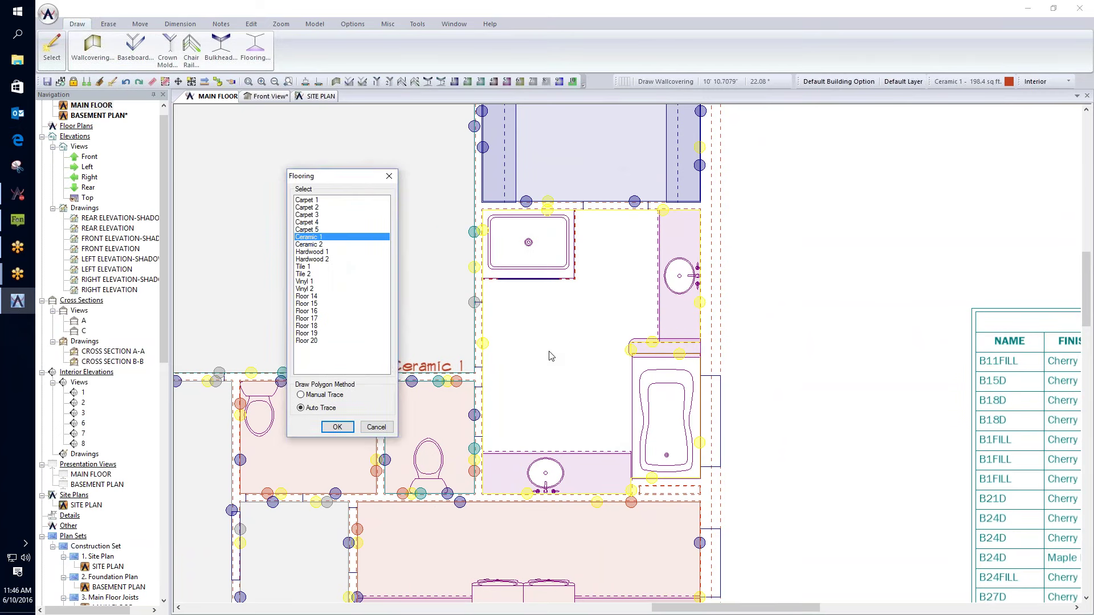
click(338, 428)
click(505, 376)
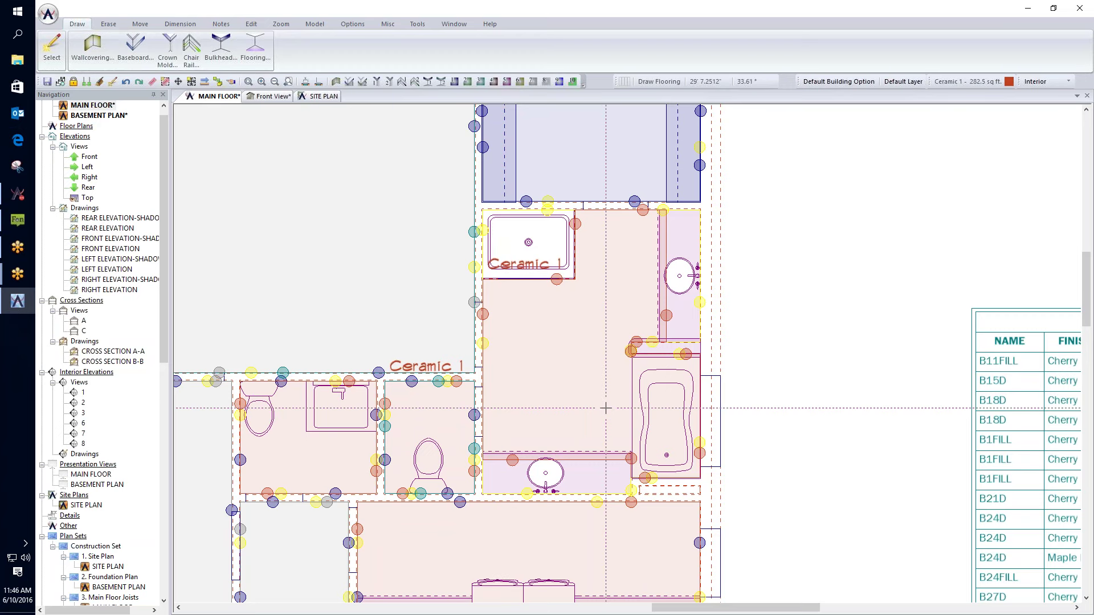
- Manually trace Colonial baseboard along the main bathroom's door wall, the exposed wall between shower and vanity, and the tub's half wall
click(134, 48)
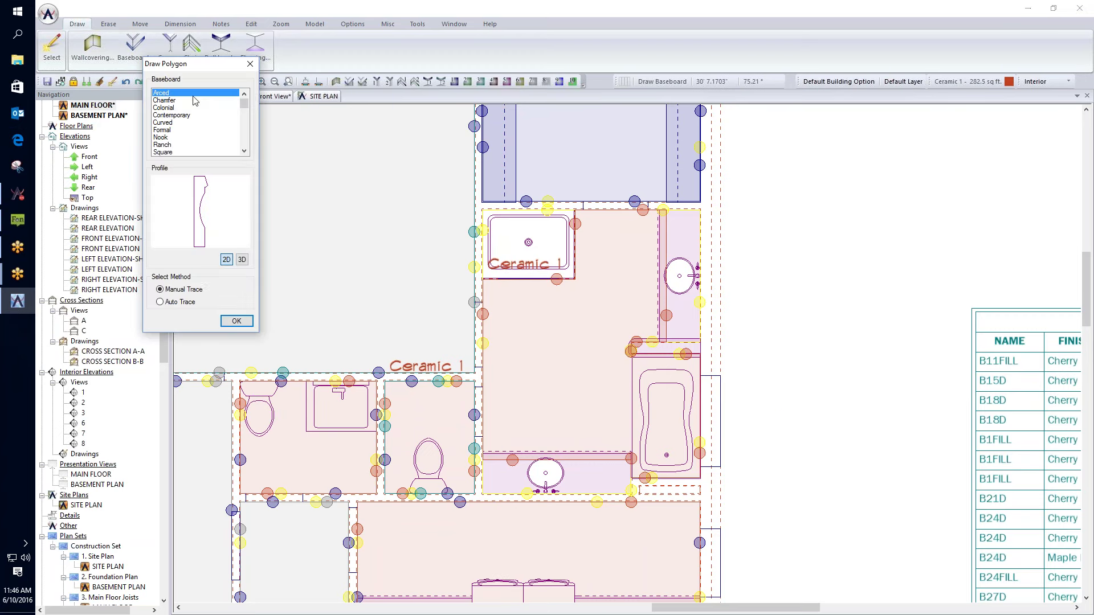
click(165, 108)
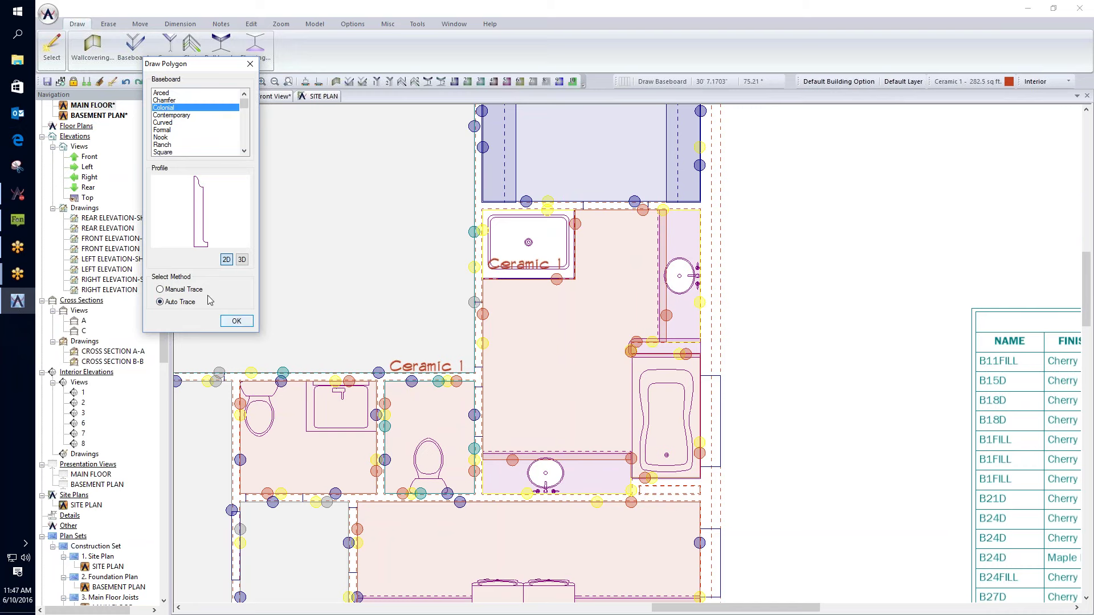
key(Up)
click(233, 321)
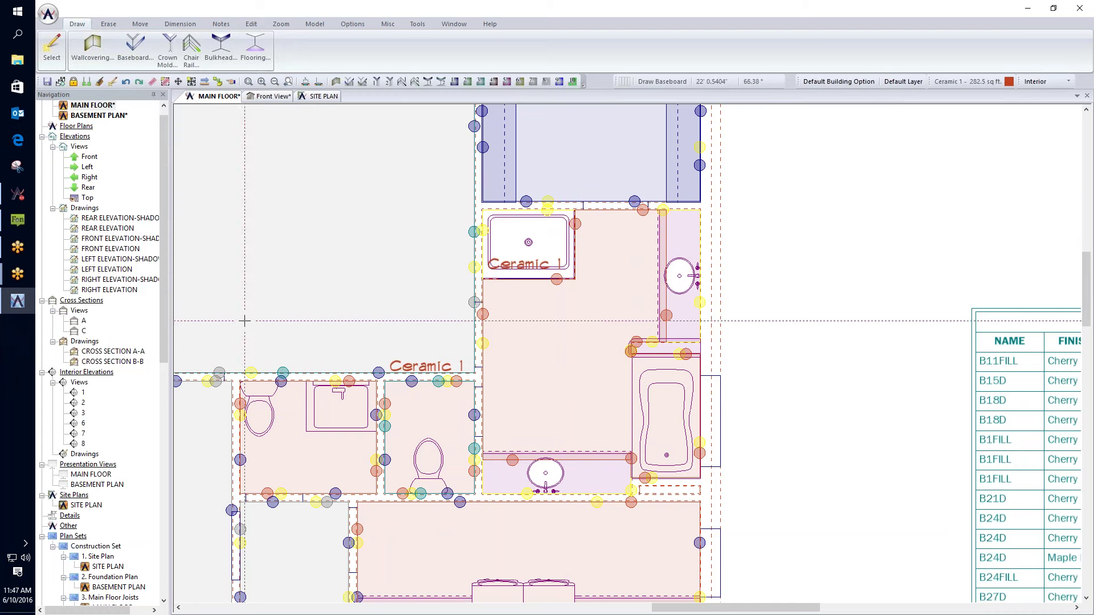
click(484, 279)
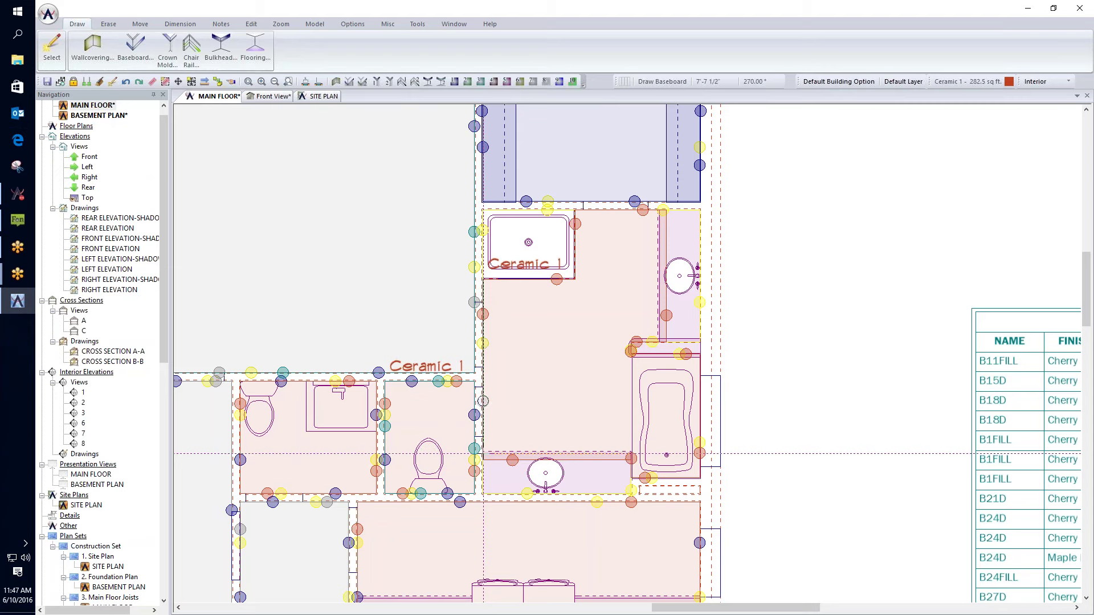
click(483, 455)
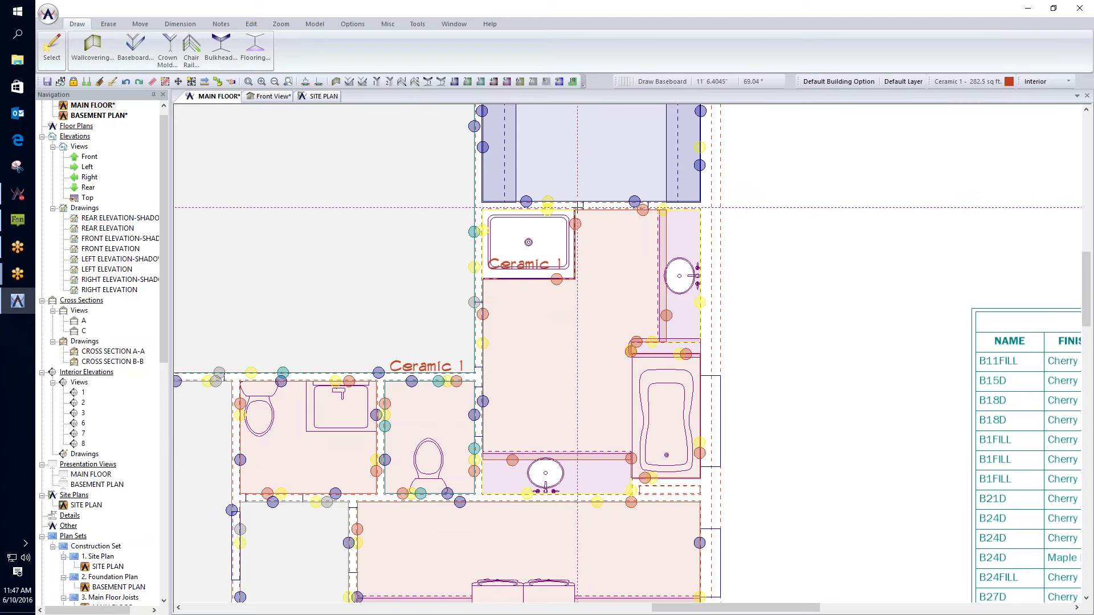
click(483, 209)
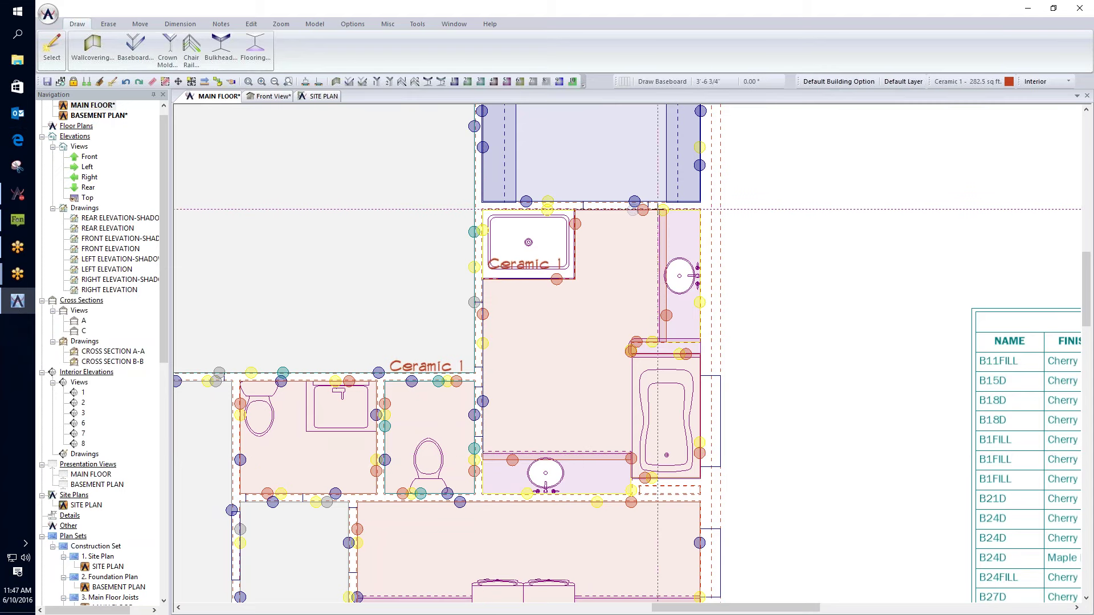
click(661, 209)
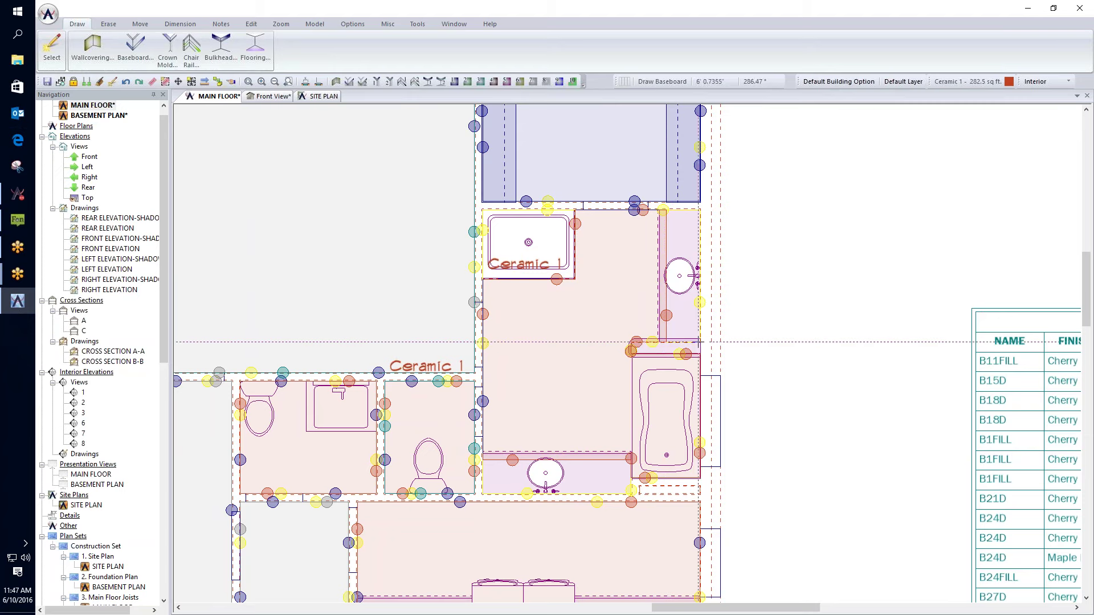
click(698, 341)
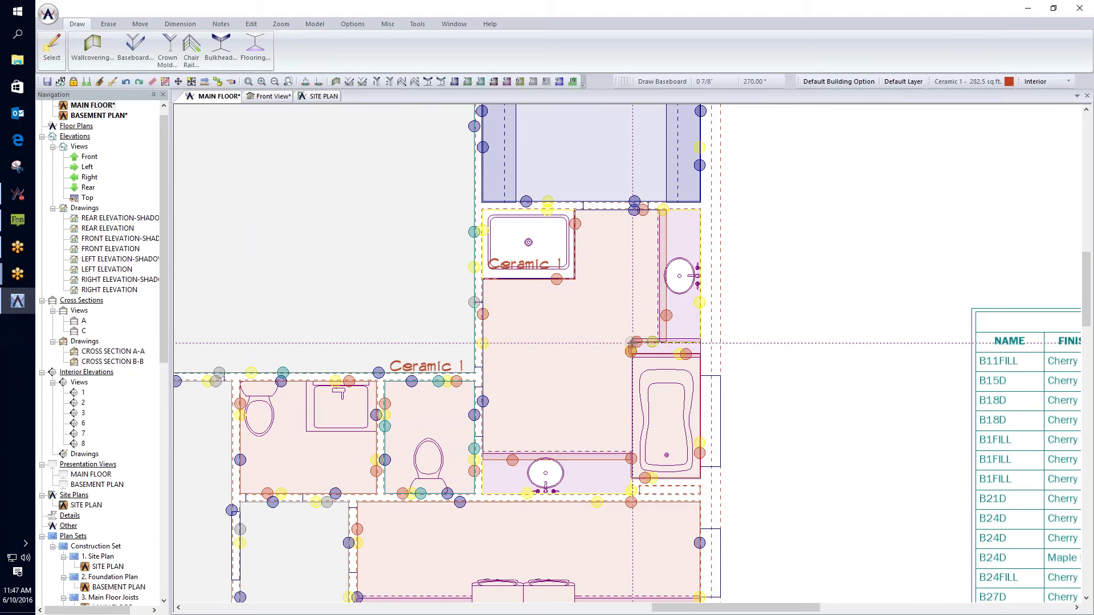
- Inspect the shower base up close in 3D, then nudge the shower's edge slightly on the main floor plan in Drawing mode
click(268, 96)
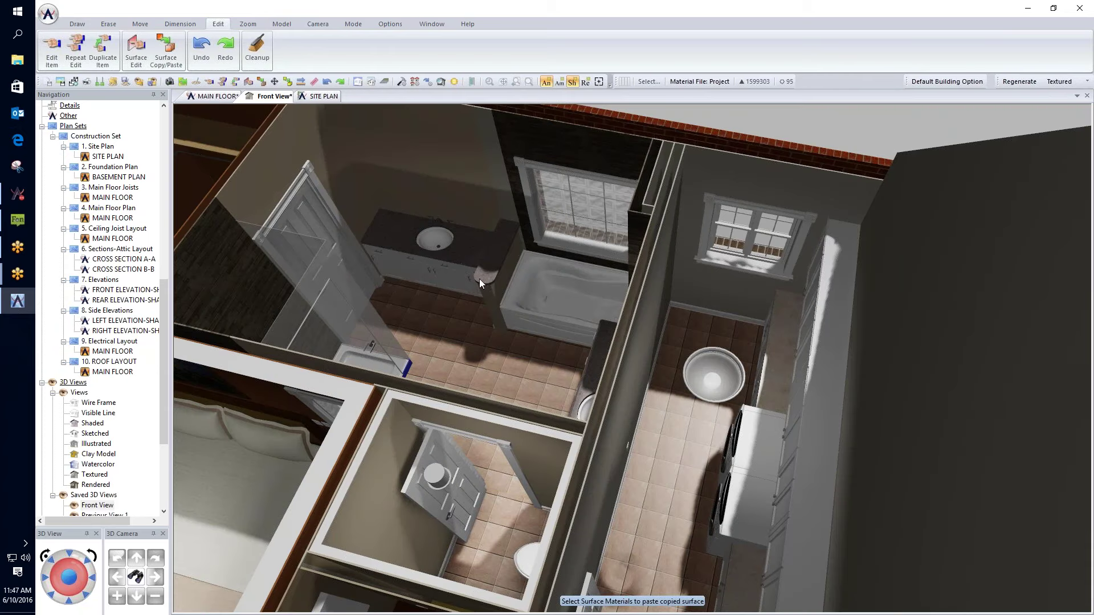
middle_drag(401, 325, 485, 330)
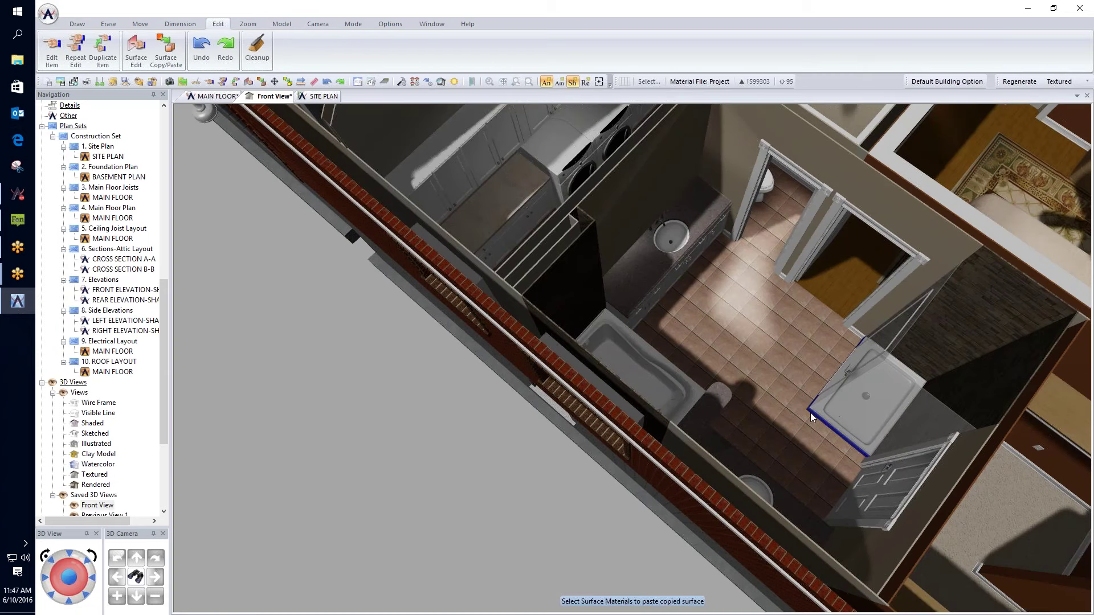
click(141, 582)
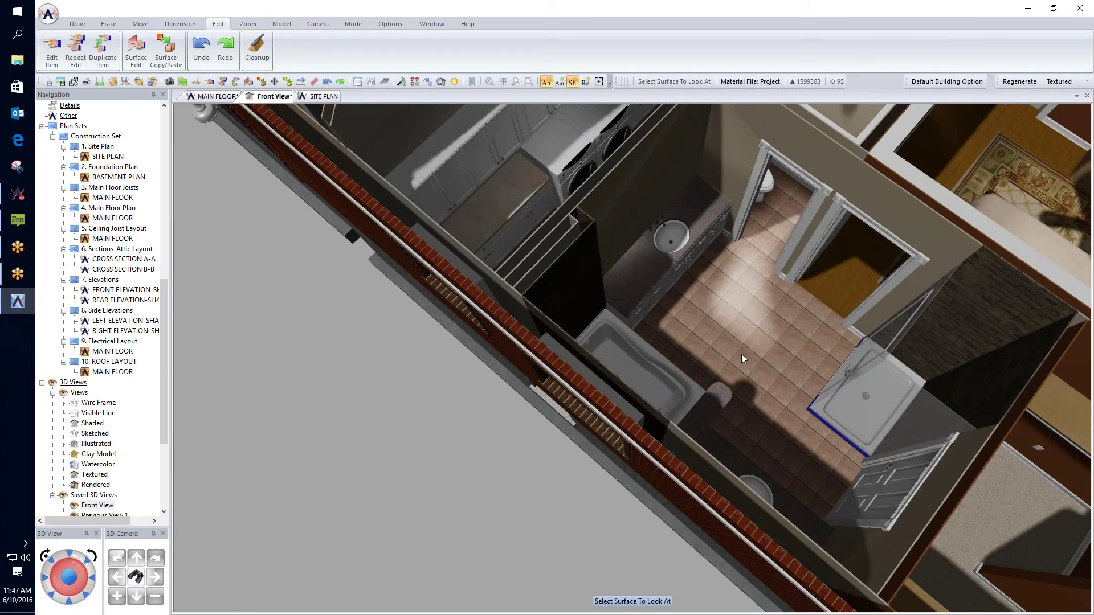
click(828, 421)
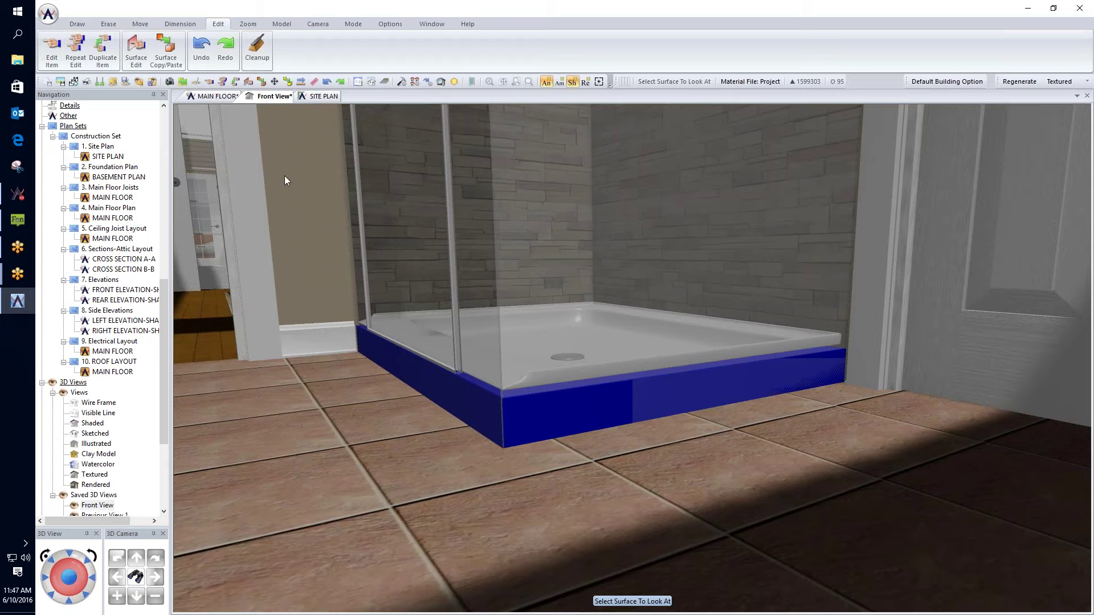
click(201, 97)
scroll(490, 222, up, 5)
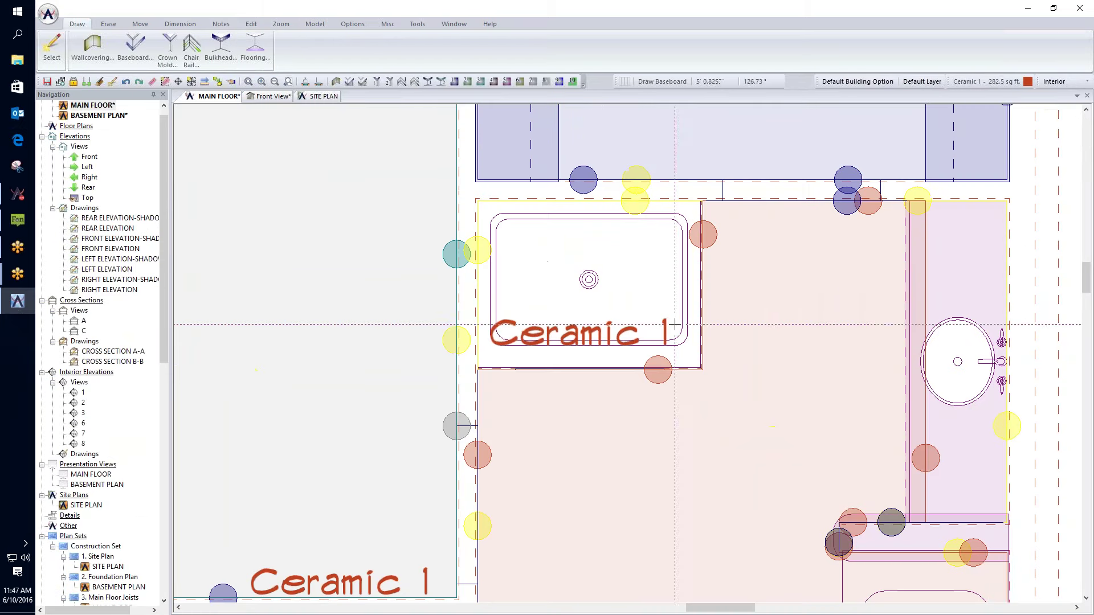
click(1087, 82)
click(1060, 96)
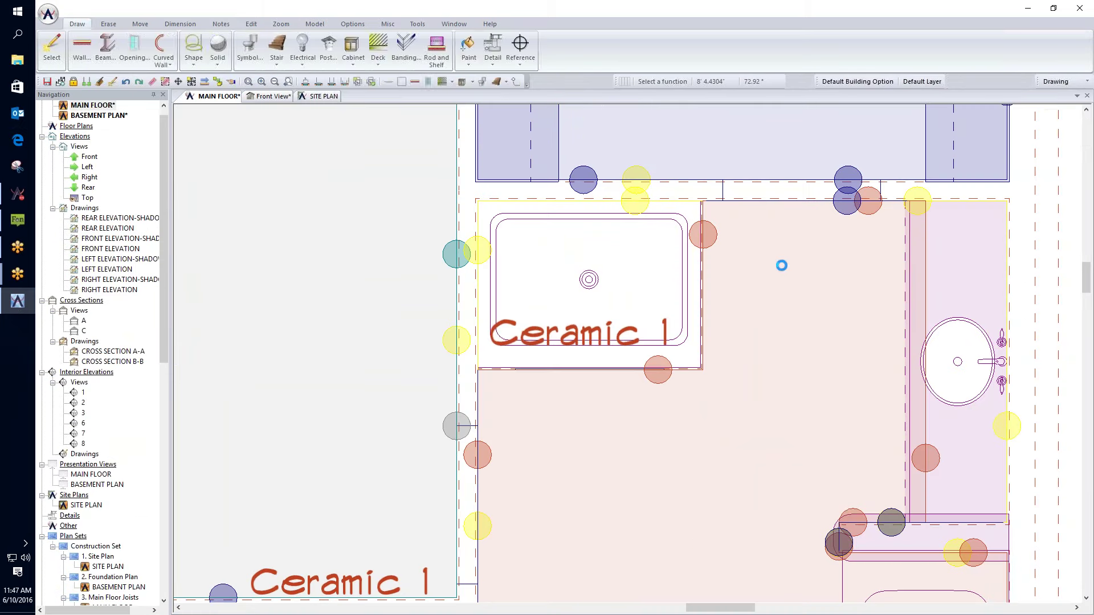
scroll(627, 354, up, 3)
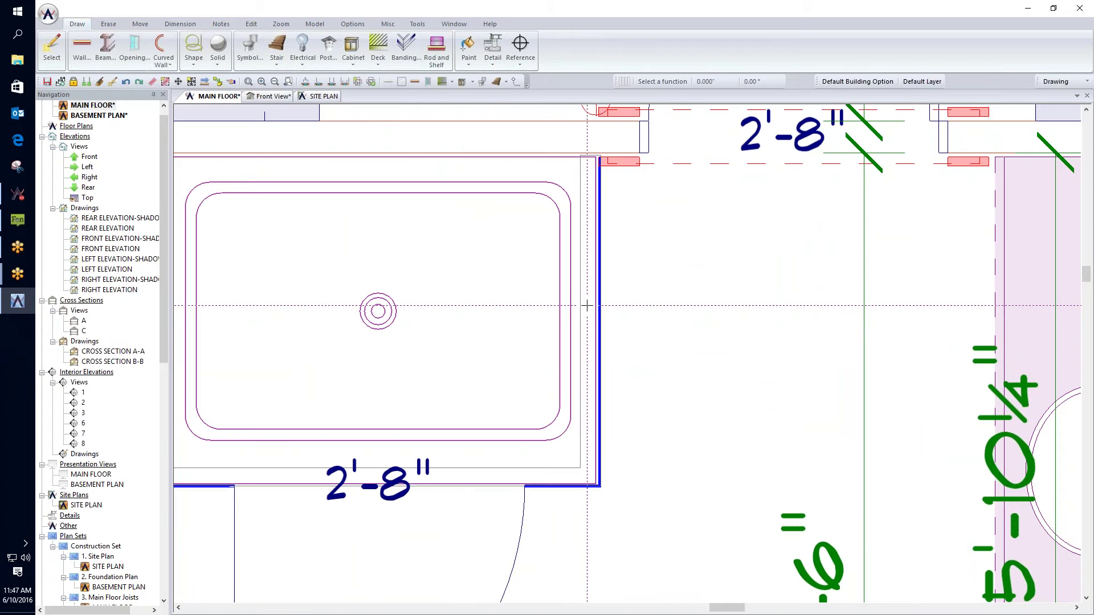
drag(589, 306, 551, 470)
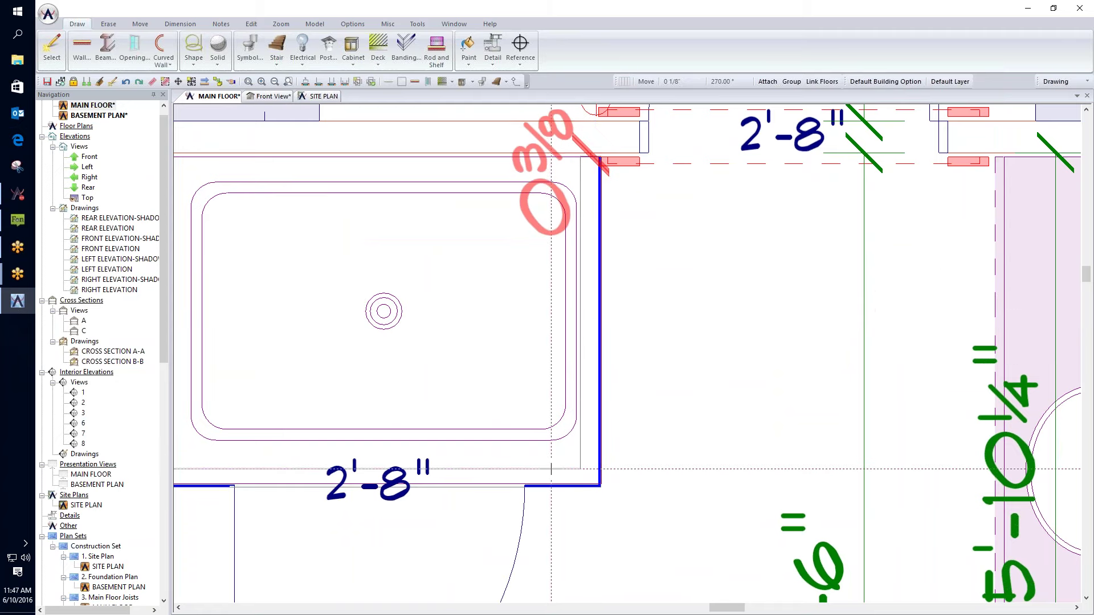
key(ctrl+Tab)
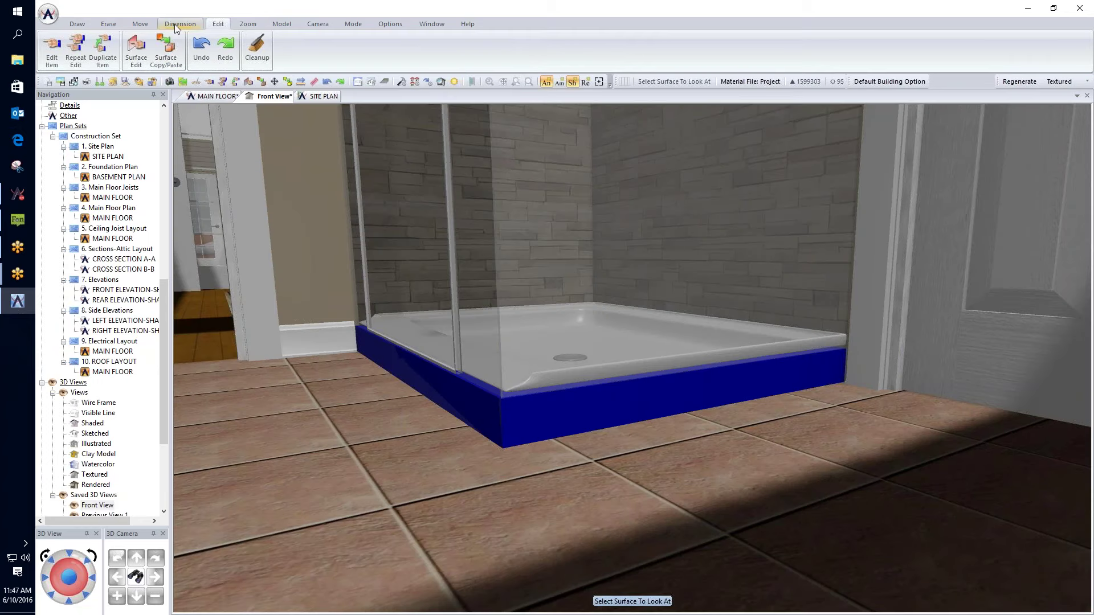
- Try to copy the ceramic tile material from the floor onto the shower base in 3D, and undo it
click(153, 51)
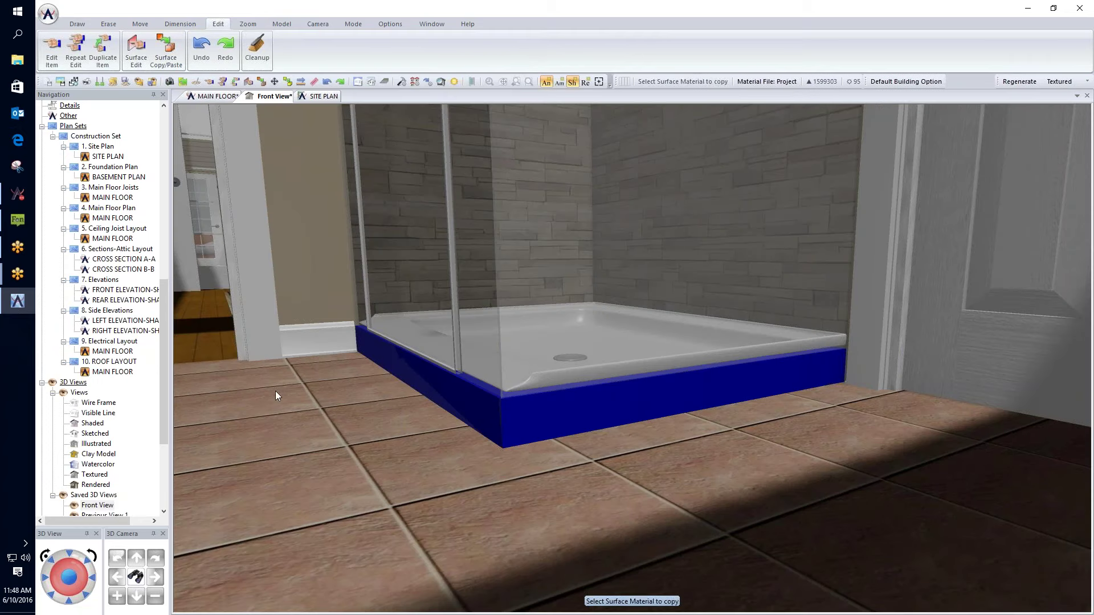
click(335, 505)
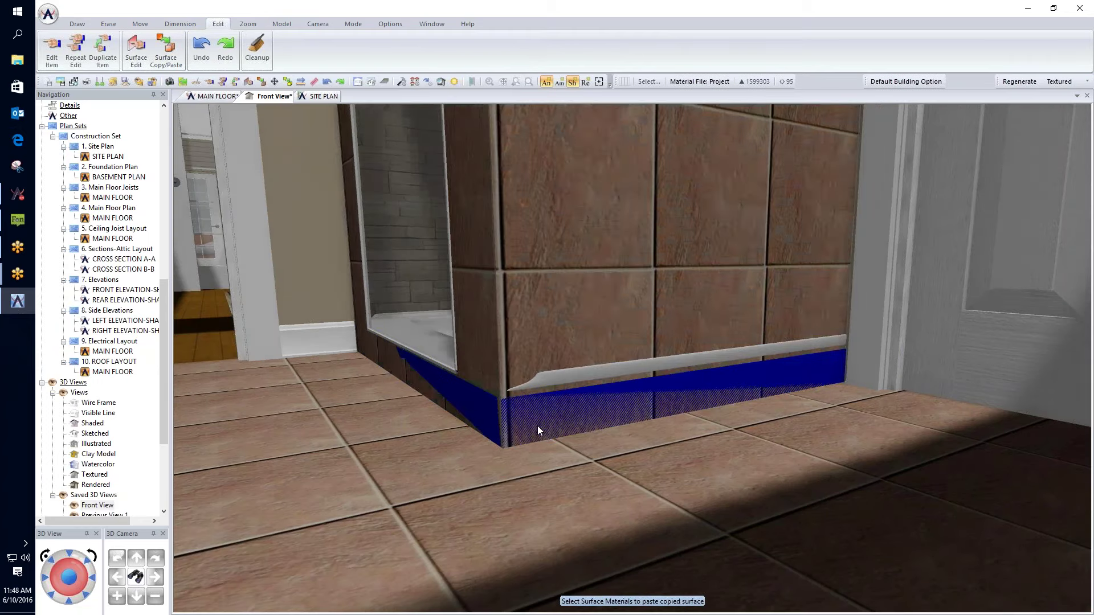
key(ctrl+z)
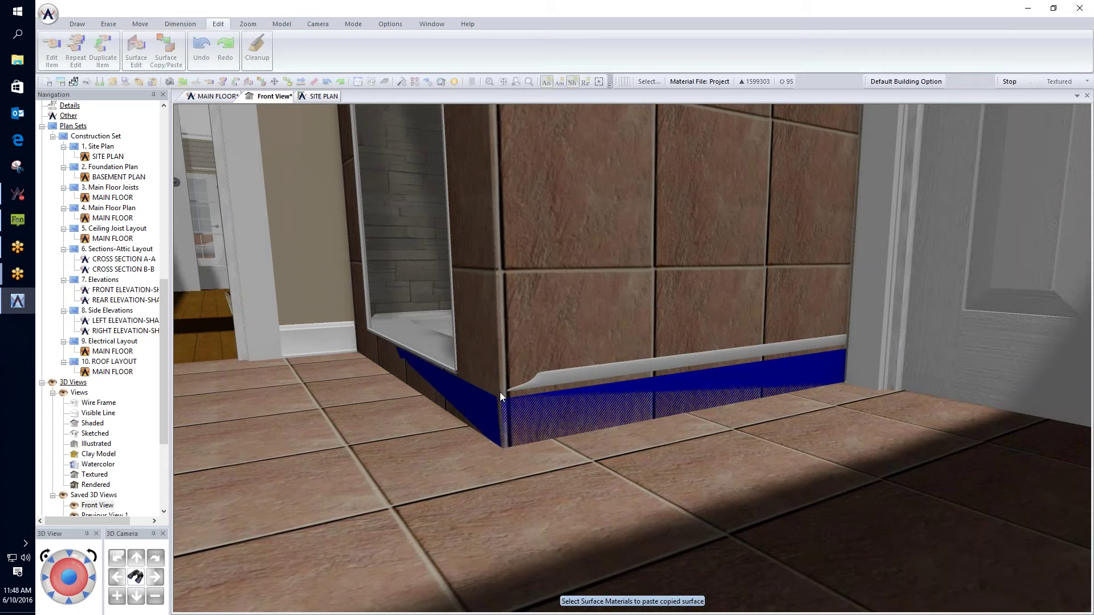
- Nudge the shower's edge again on the main floor plan, then copy the floor's ceramic tile material onto the shower base in 3D
click(226, 97)
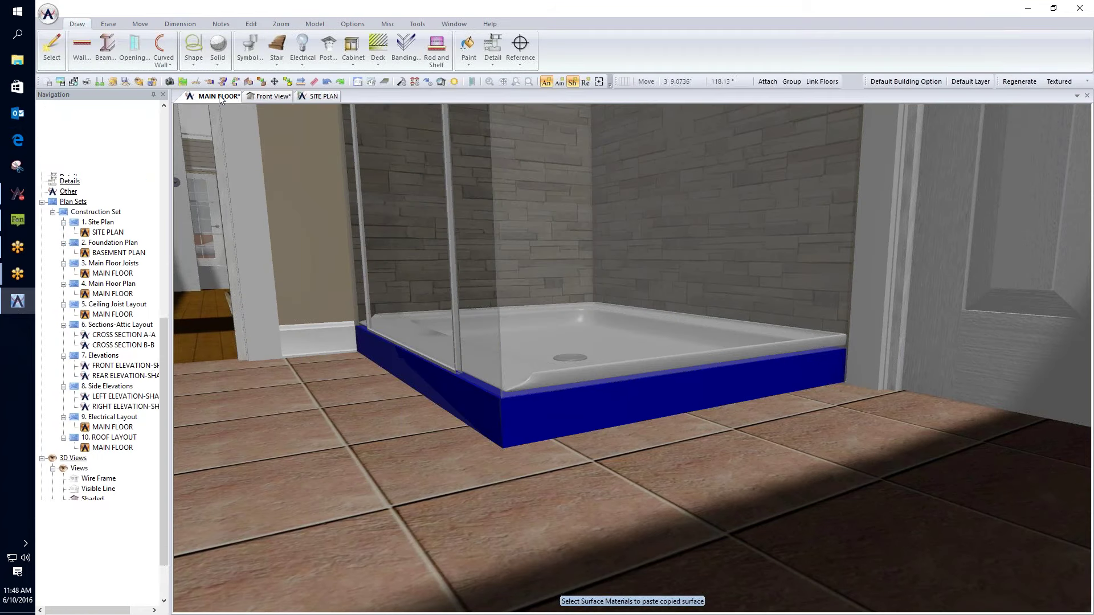
click(618, 352)
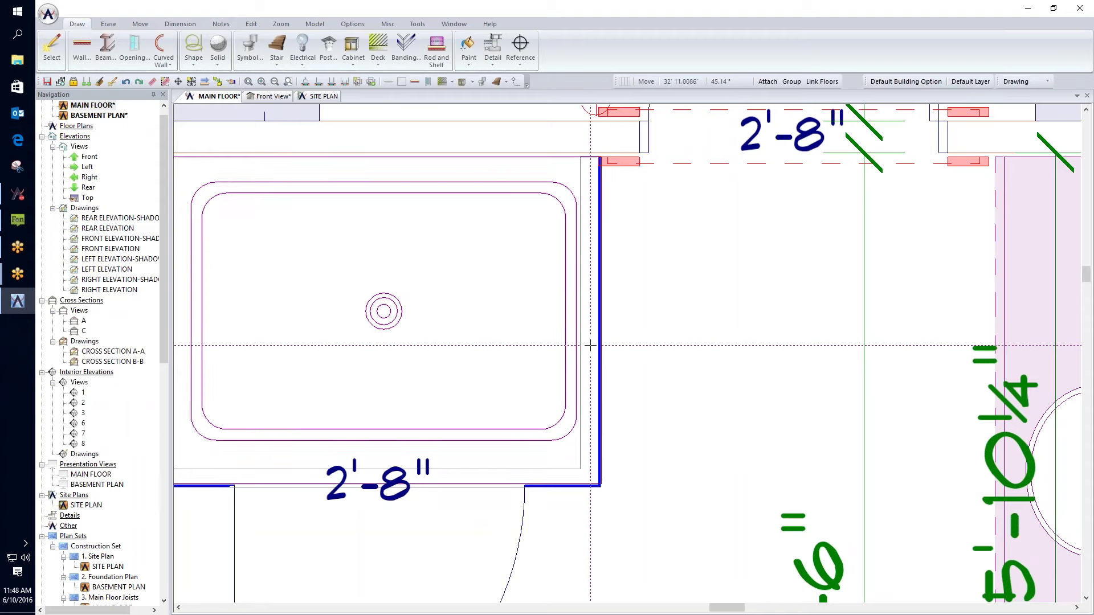
click(267, 96)
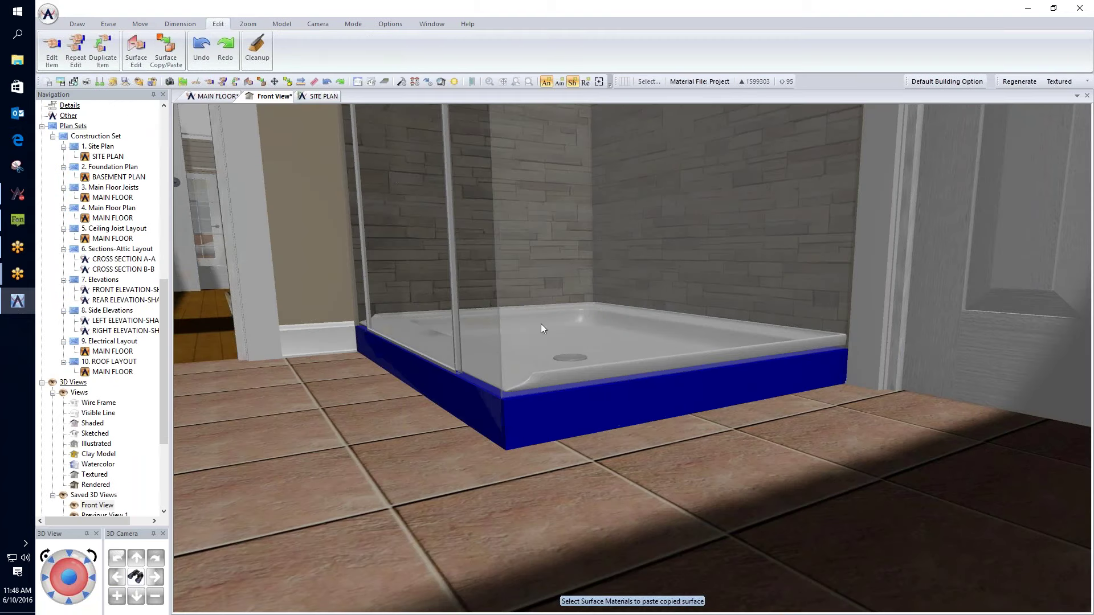
scroll(559, 329, up, 5)
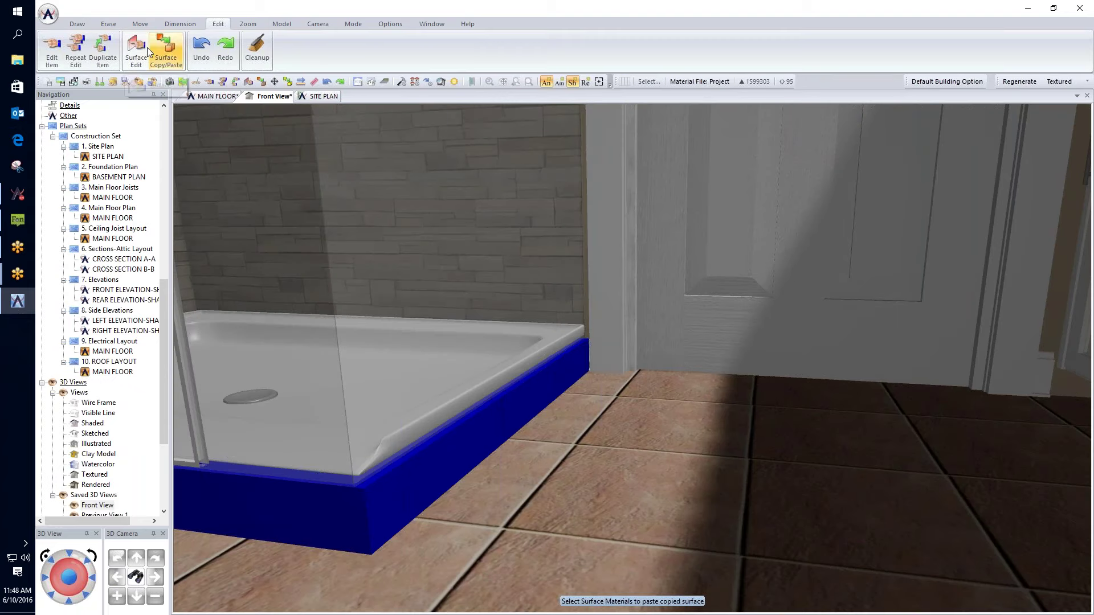
click(162, 49)
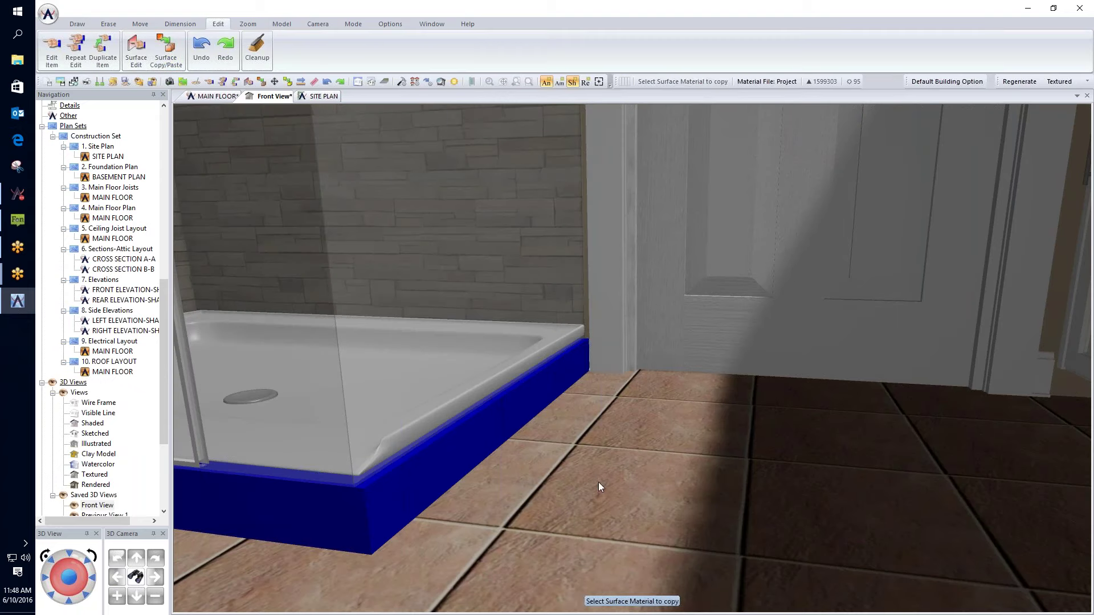
click(448, 455)
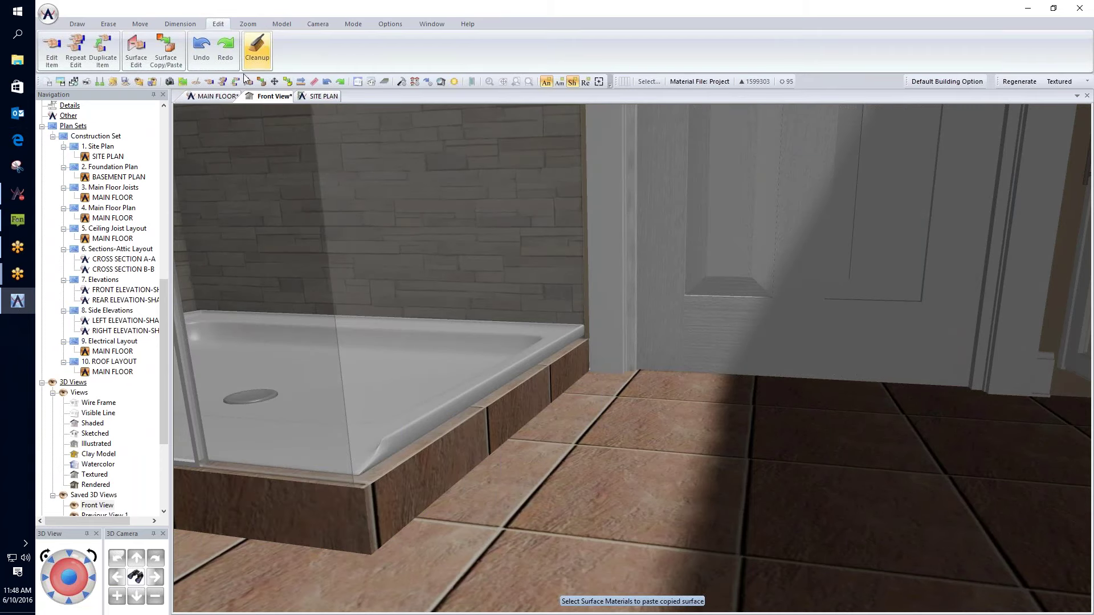
- Readjust the shower edge's position slightly on the main floor plan and check the shower base in 3D
click(218, 96)
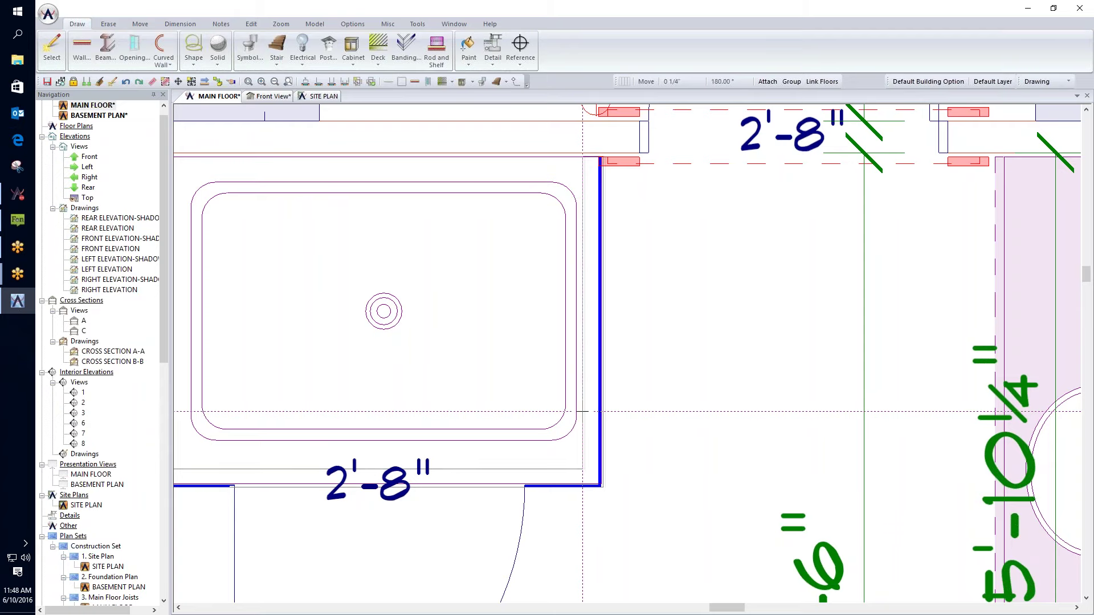
click(272, 96)
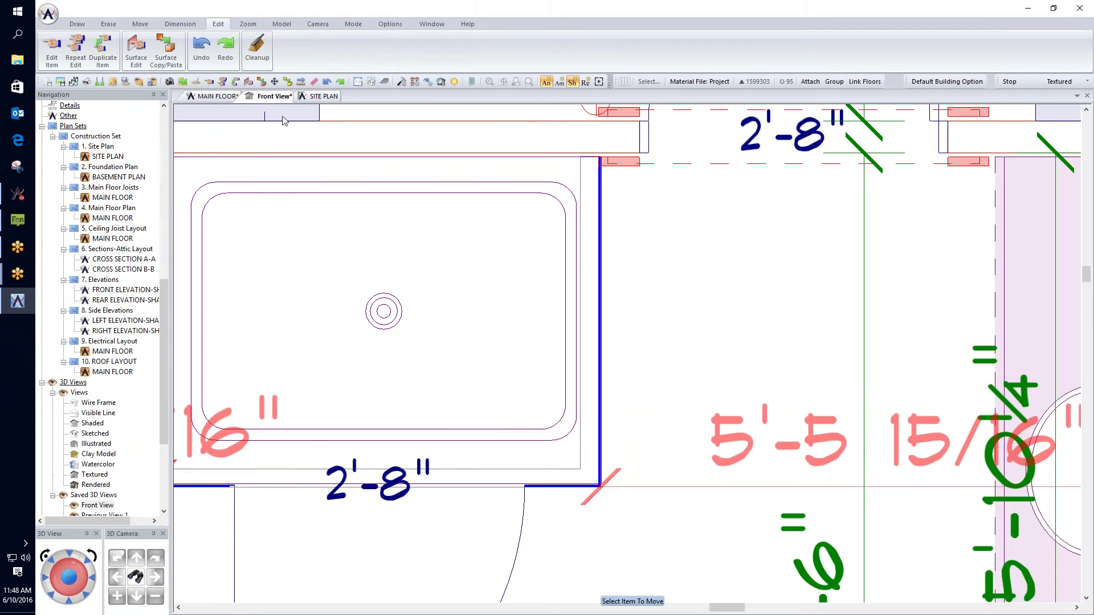
scroll(638, 386, up, 3)
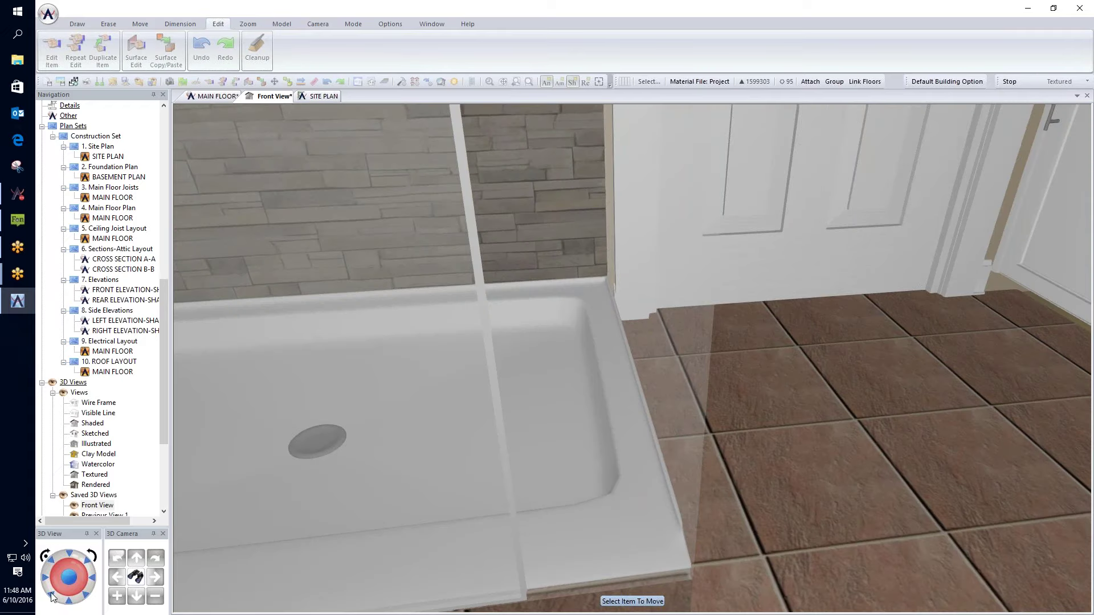
- Place the Bathroom library's mirror symbol on the wall above the vanity sink in the 3D view
key(F6)
middle_drag(321, 497, 514, 272)
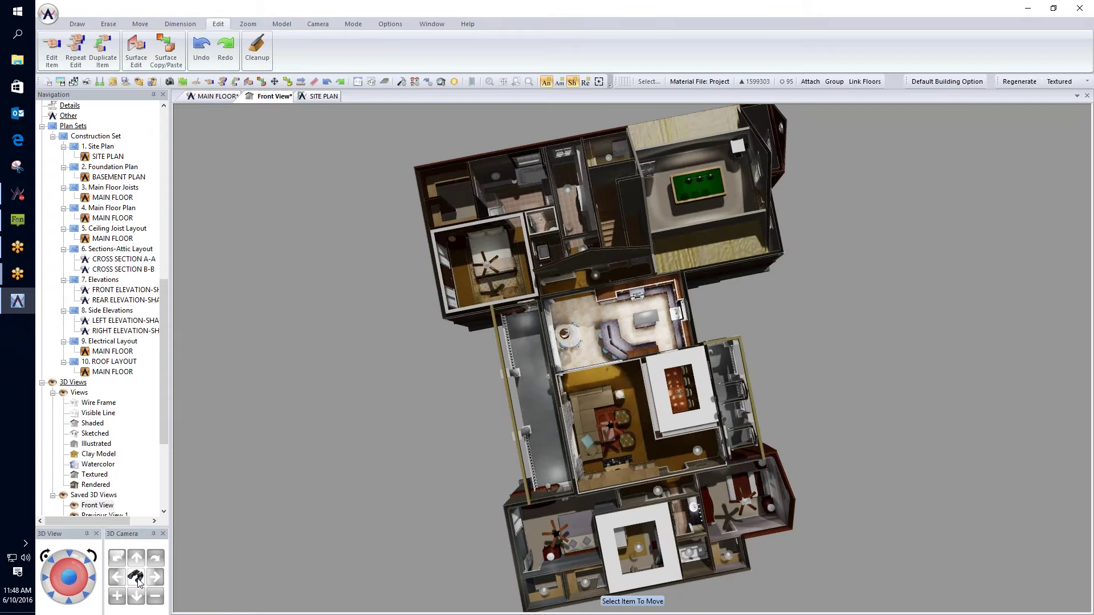
click(502, 165)
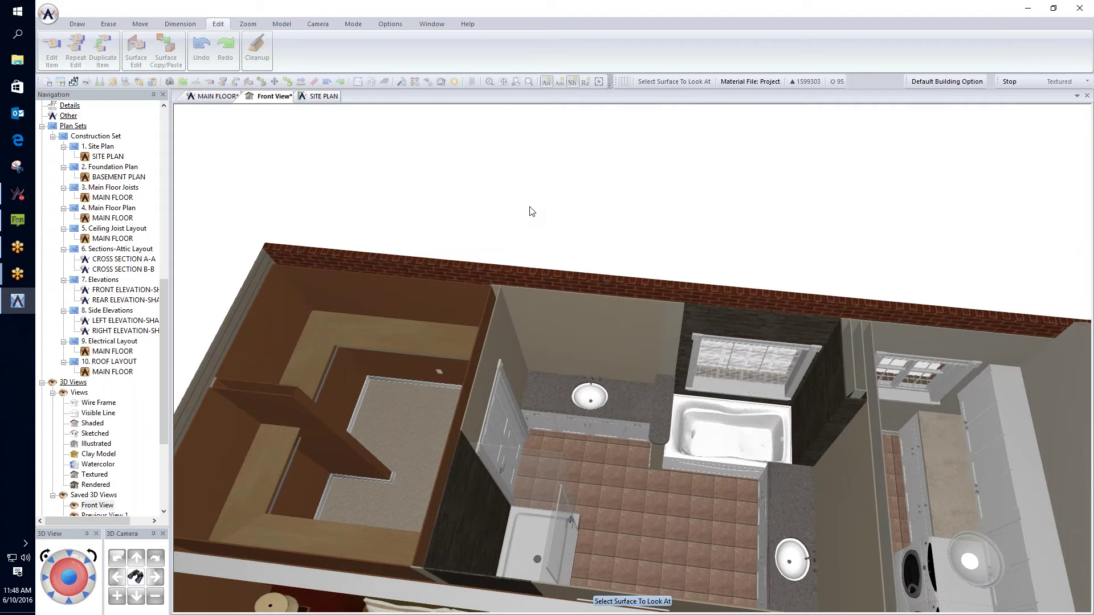
click(651, 361)
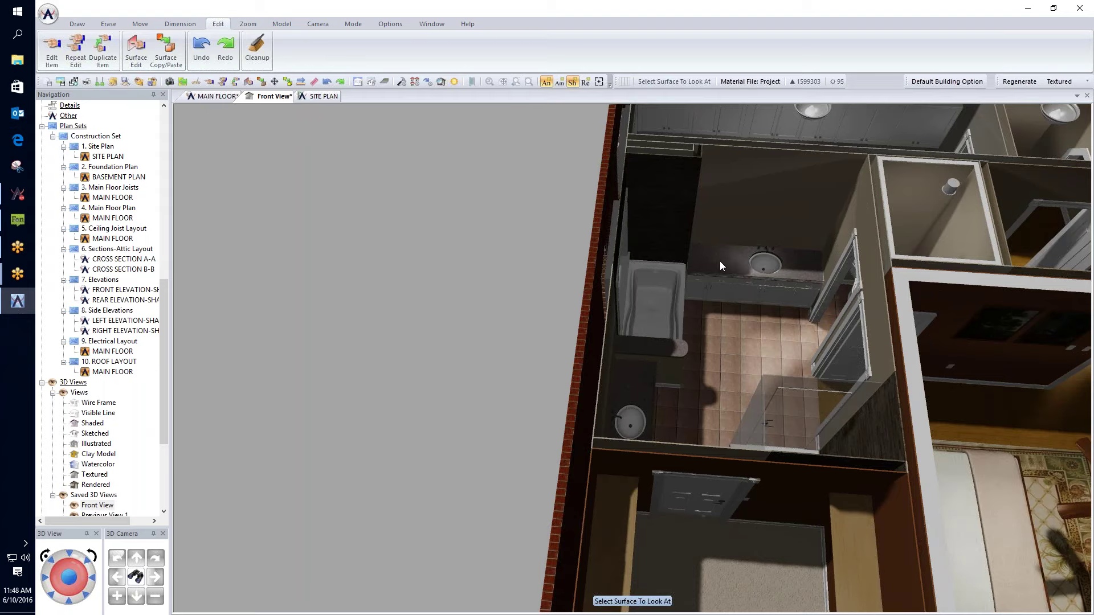
click(789, 222)
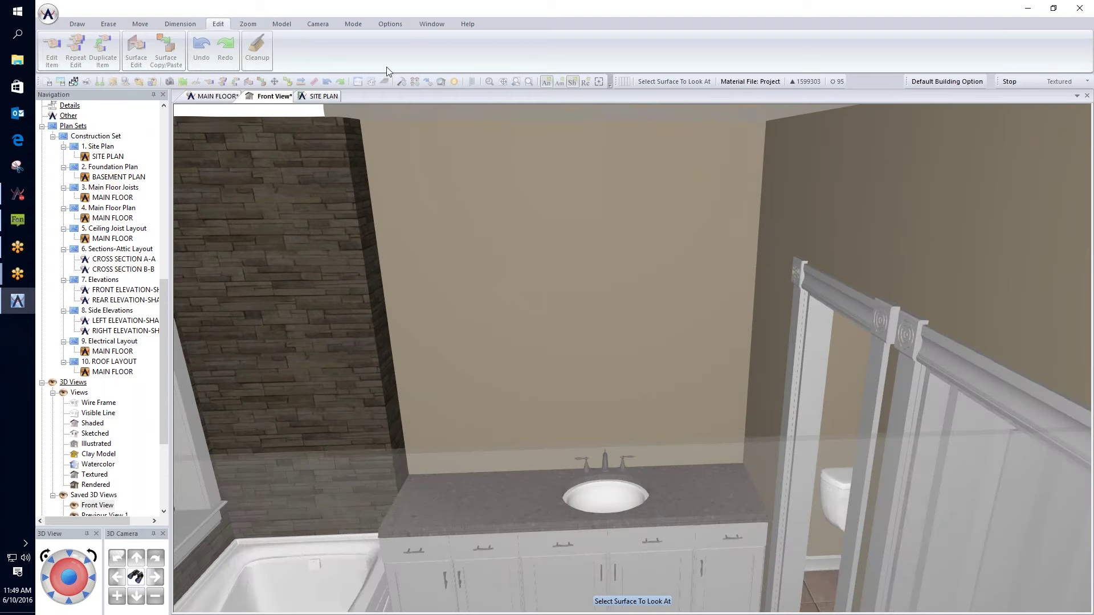
click(80, 25)
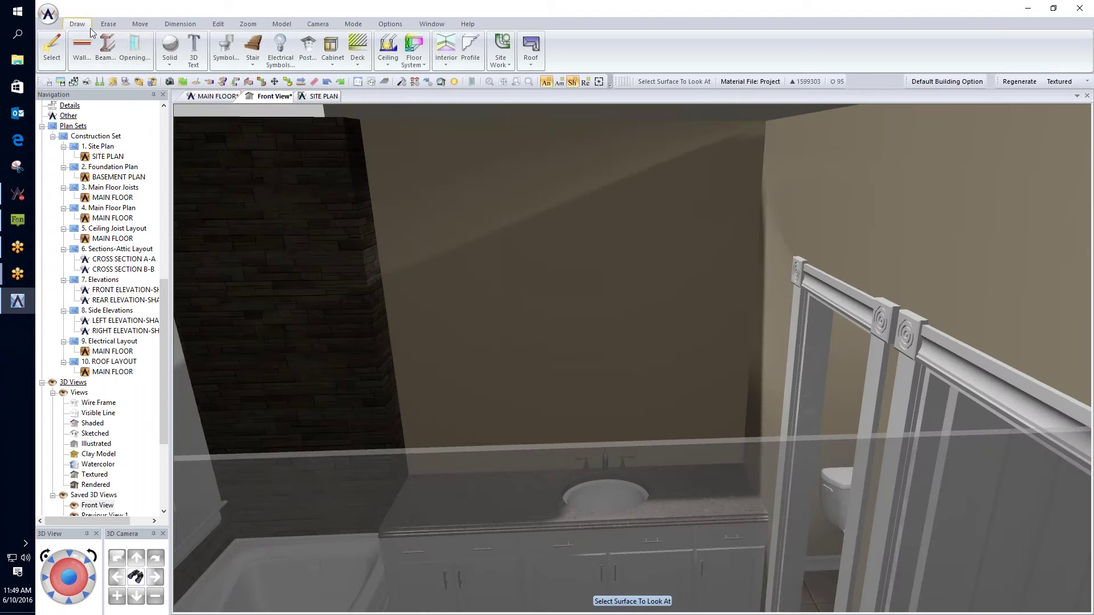
click(226, 48)
click(322, 312)
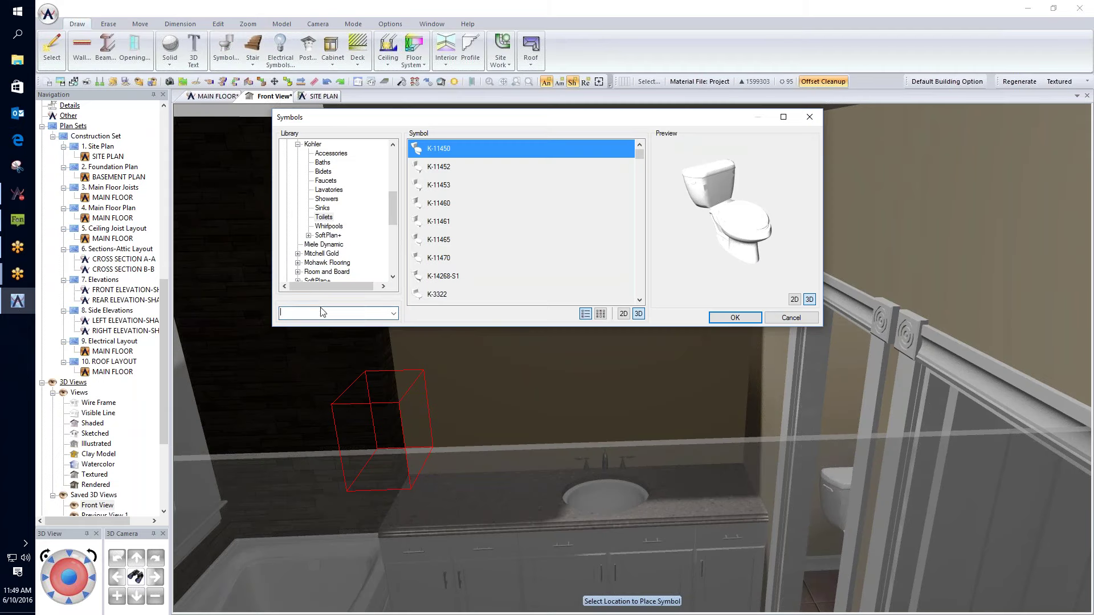
text(mirro)
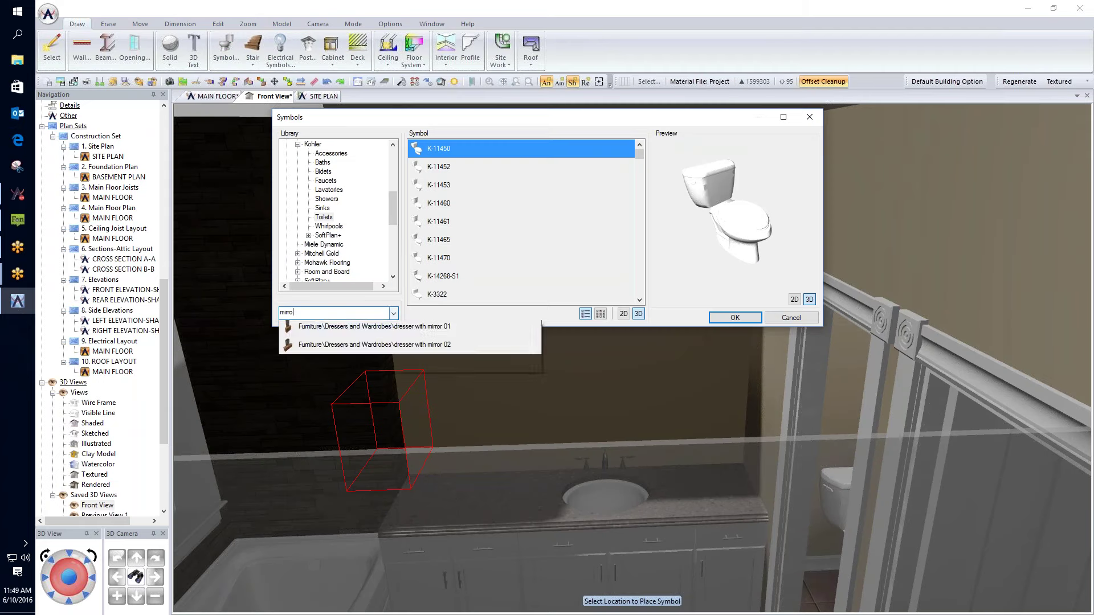
click(375, 365)
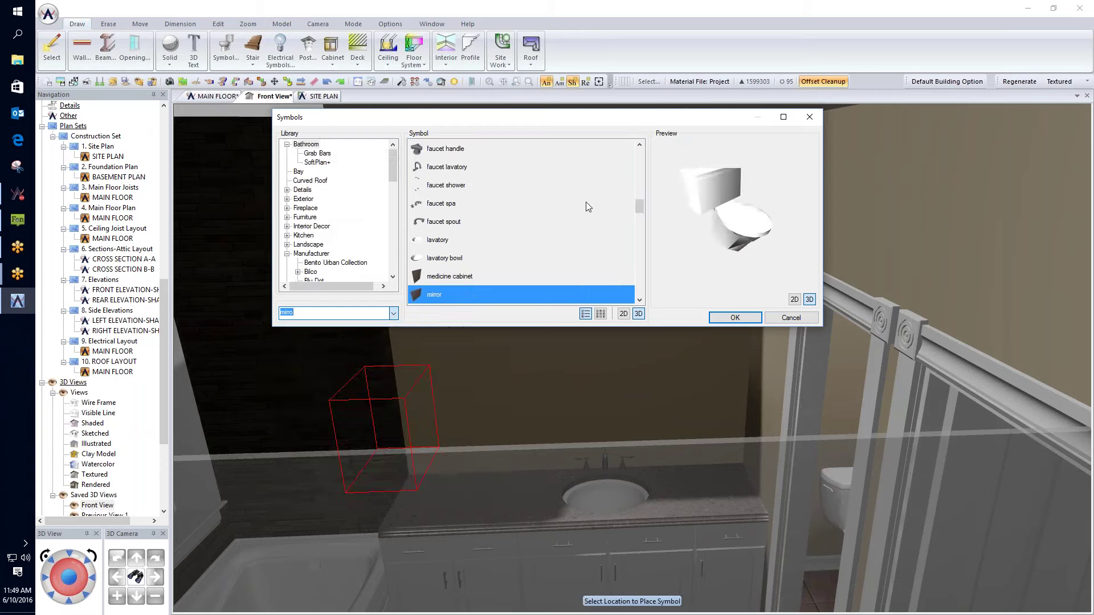
drag(599, 121, 597, 477)
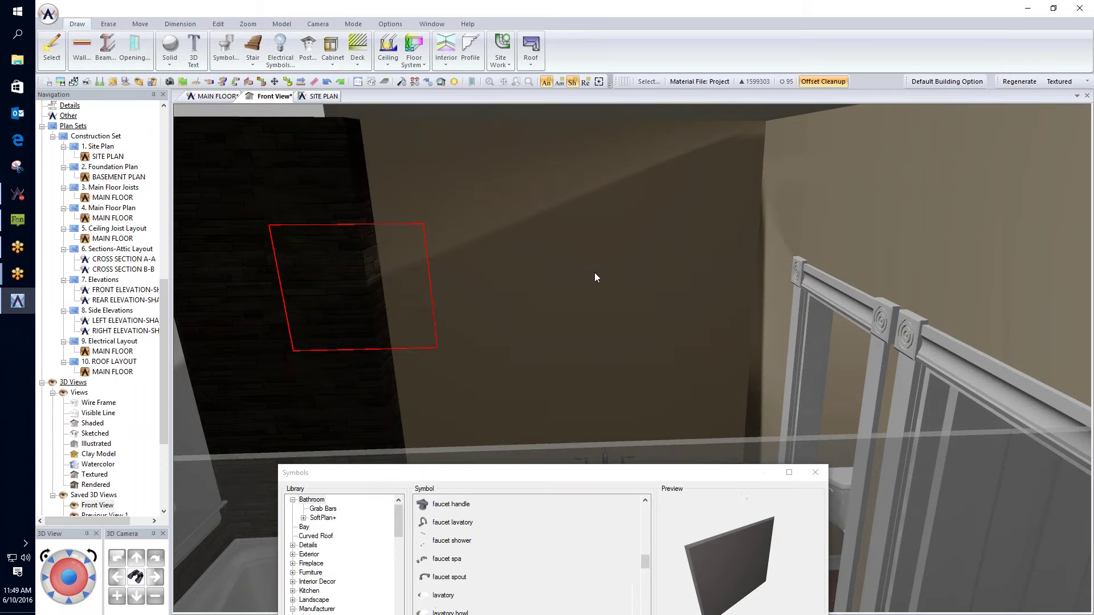
click(596, 277)
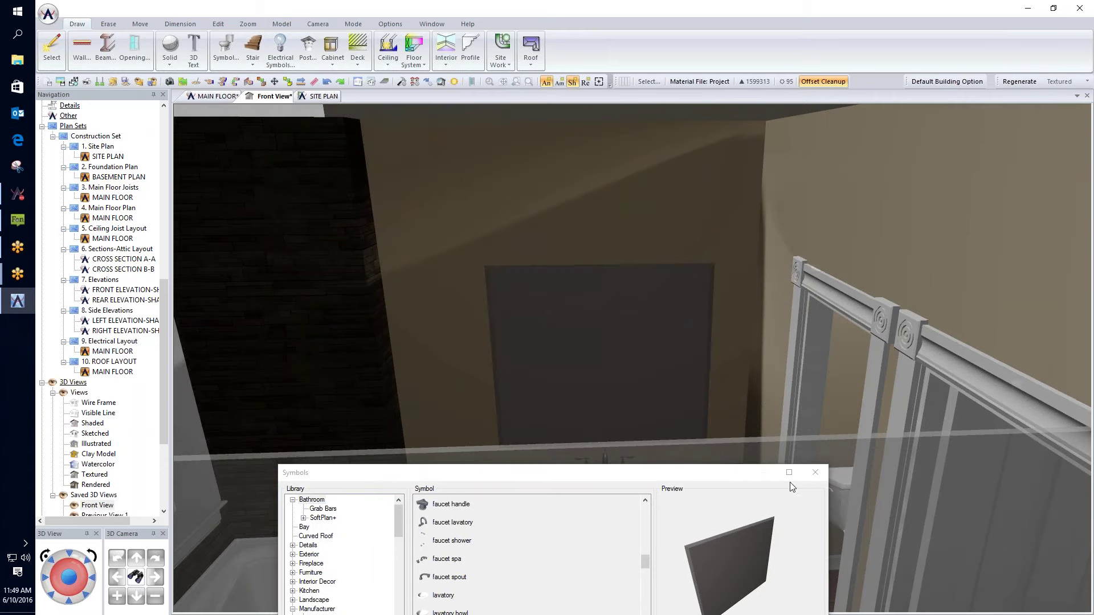
click(815, 474)
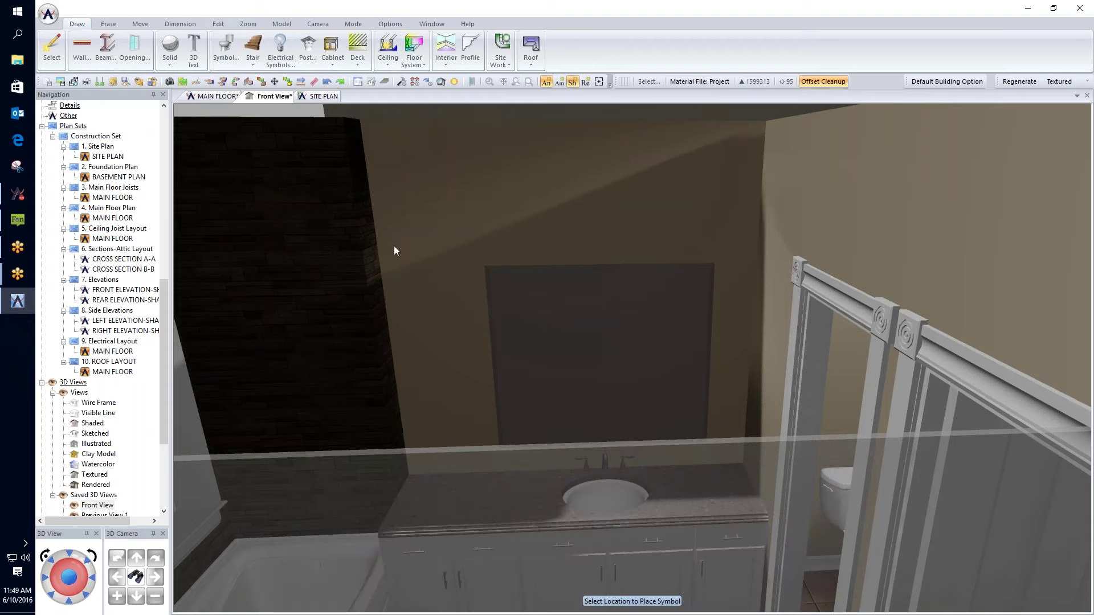
- Place the wall light "vanity bar light 01" centred above the mirror on the vanity wall
scroll(394, 251, up, 2)
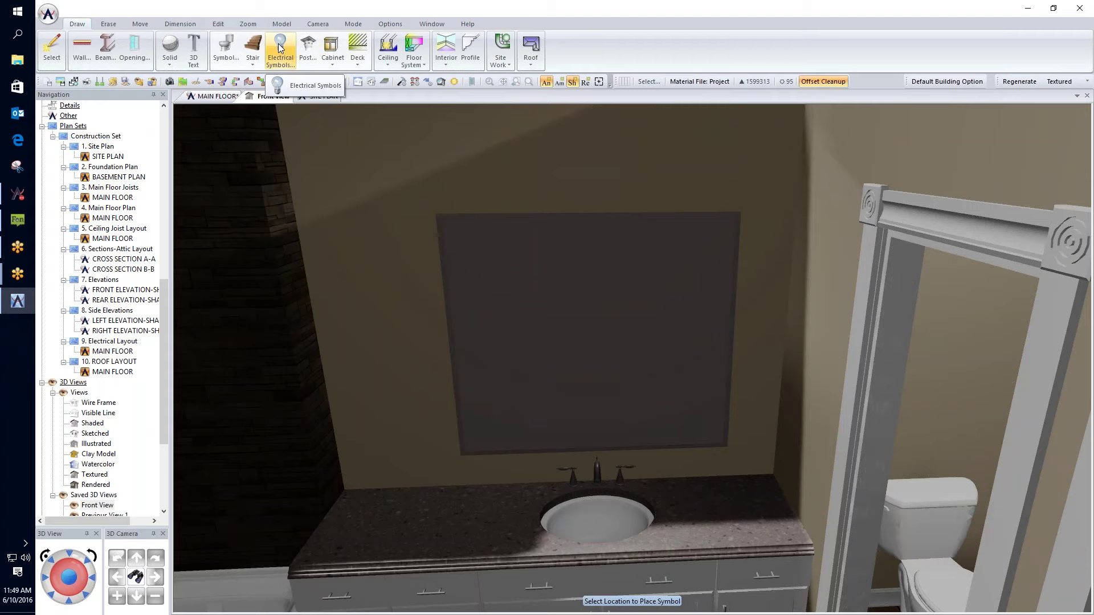
click(280, 48)
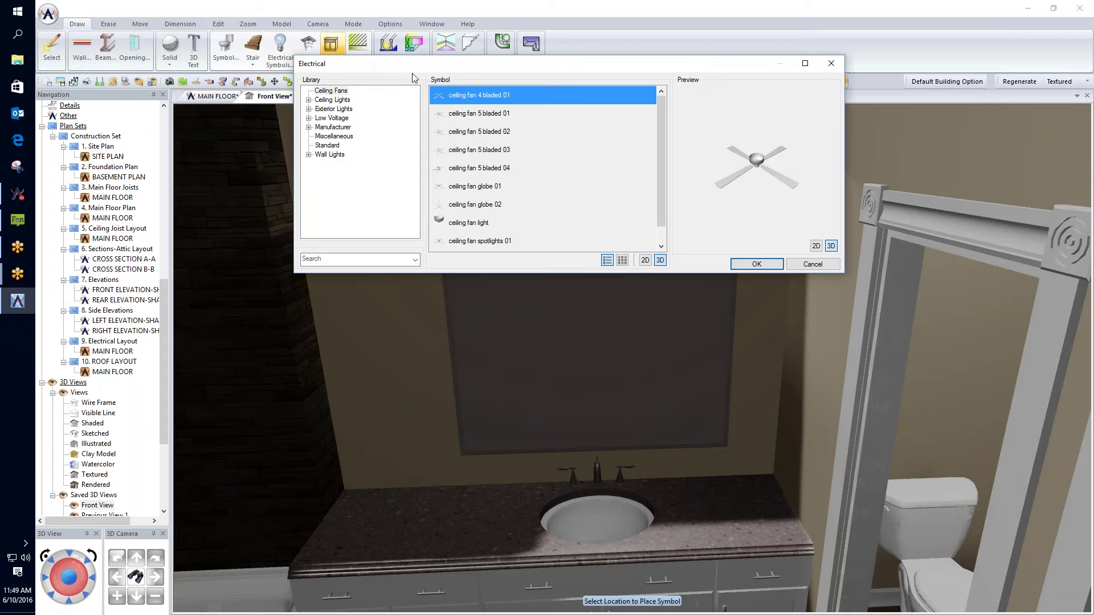
click(333, 259)
text(vanit)
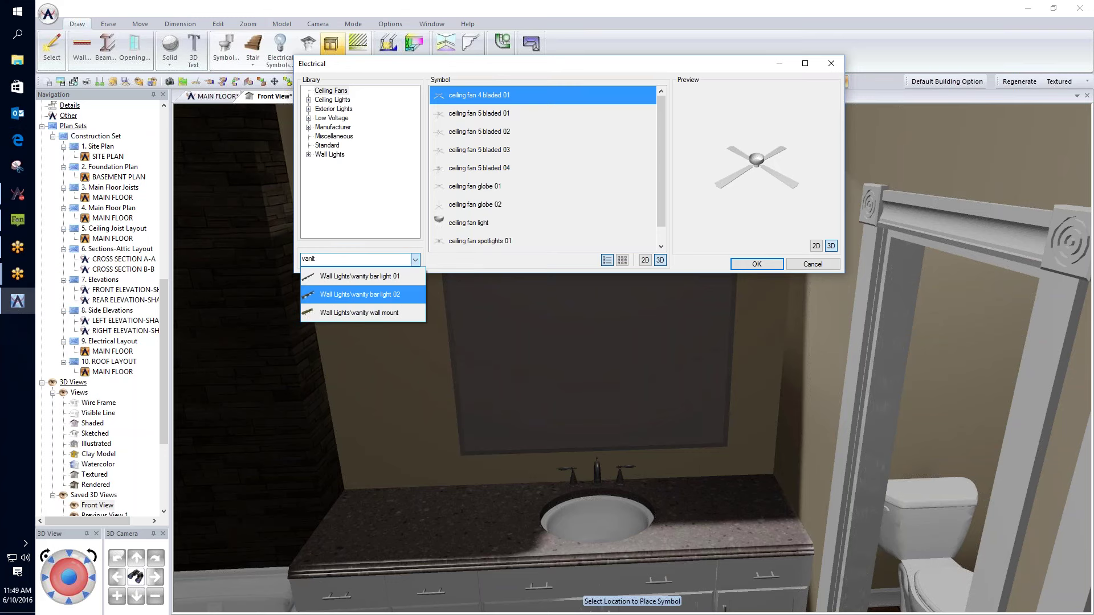
key(Up)
key(Escape)
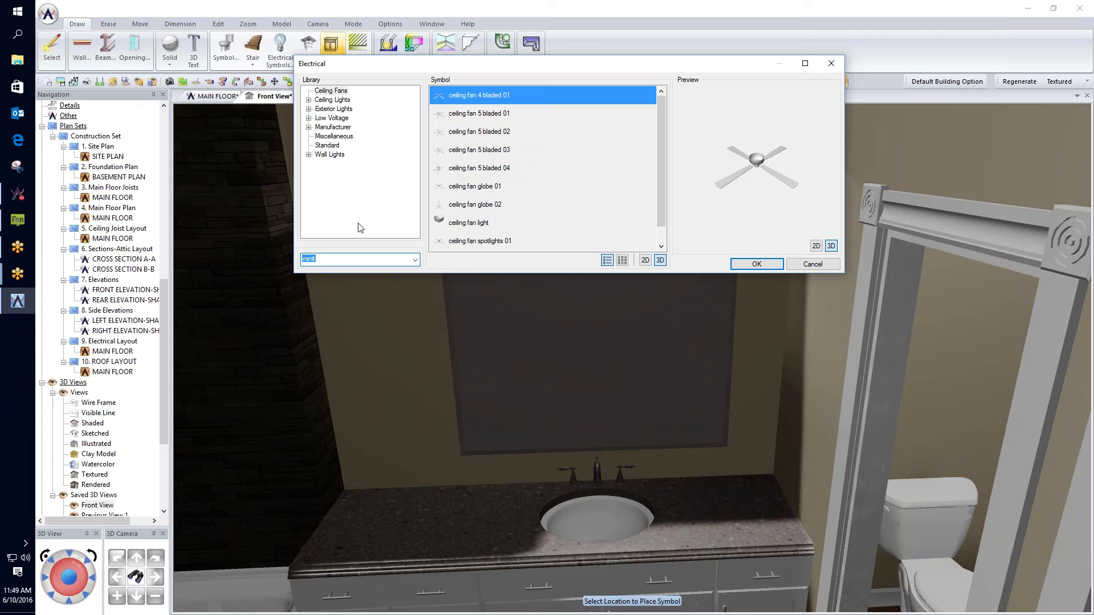
click(331, 260)
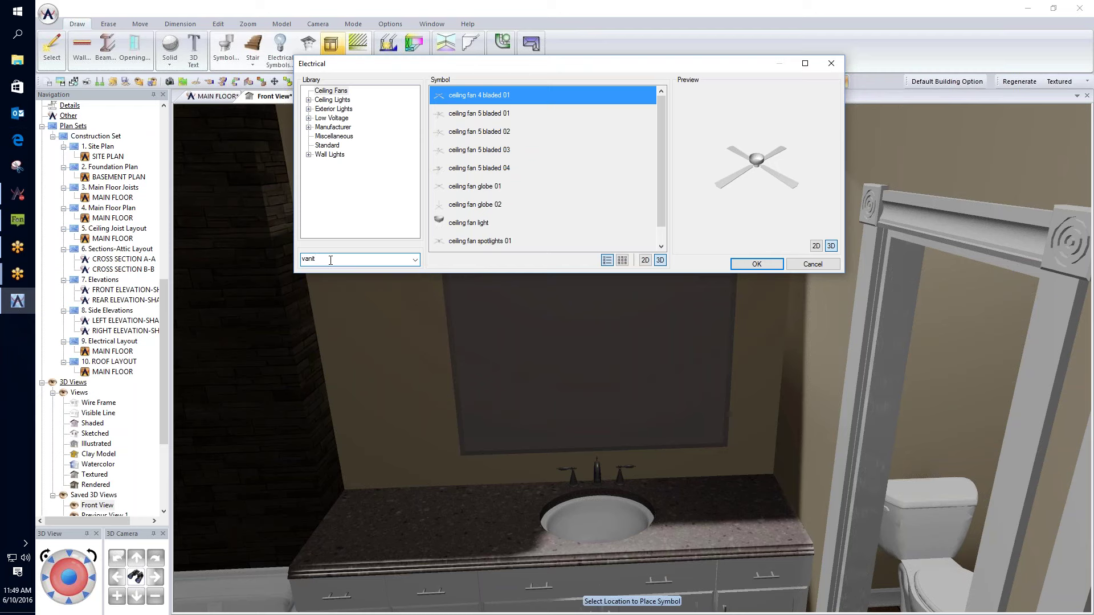
click(415, 260)
click(399, 278)
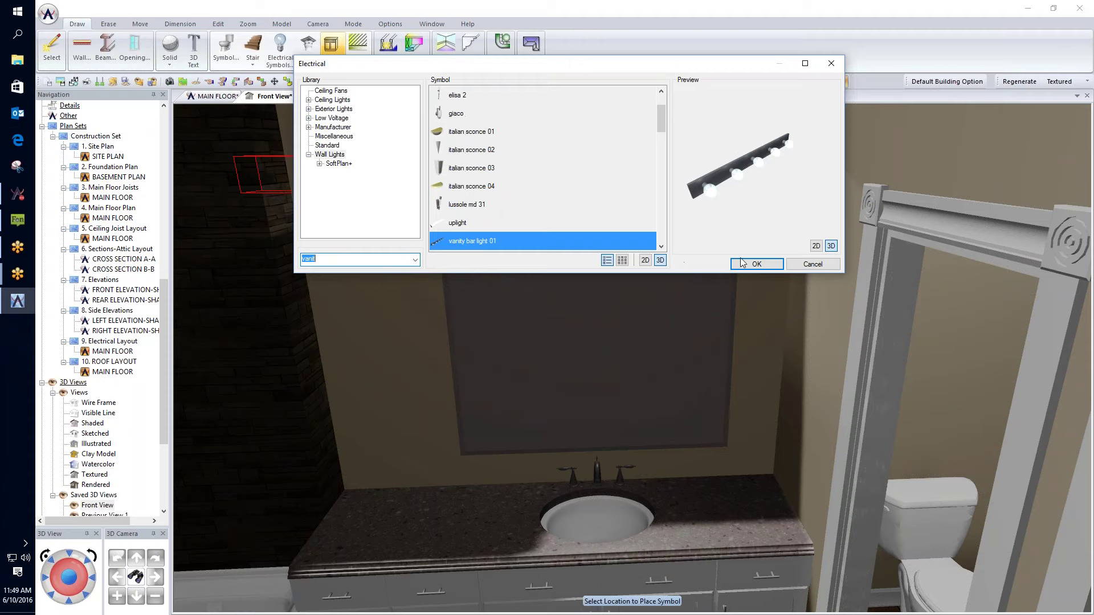
click(756, 264)
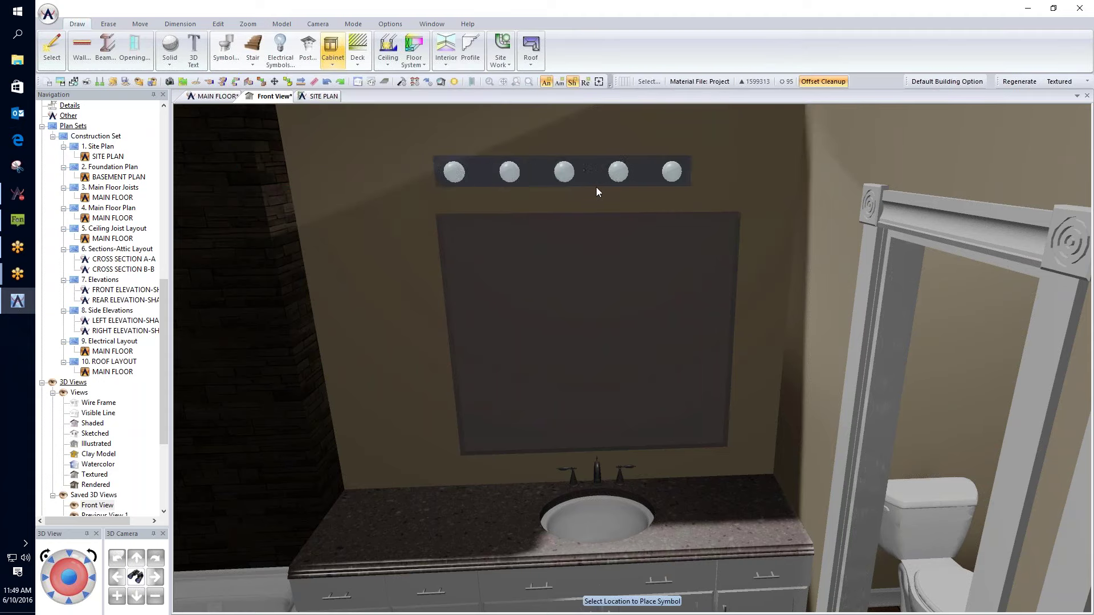
click(593, 191)
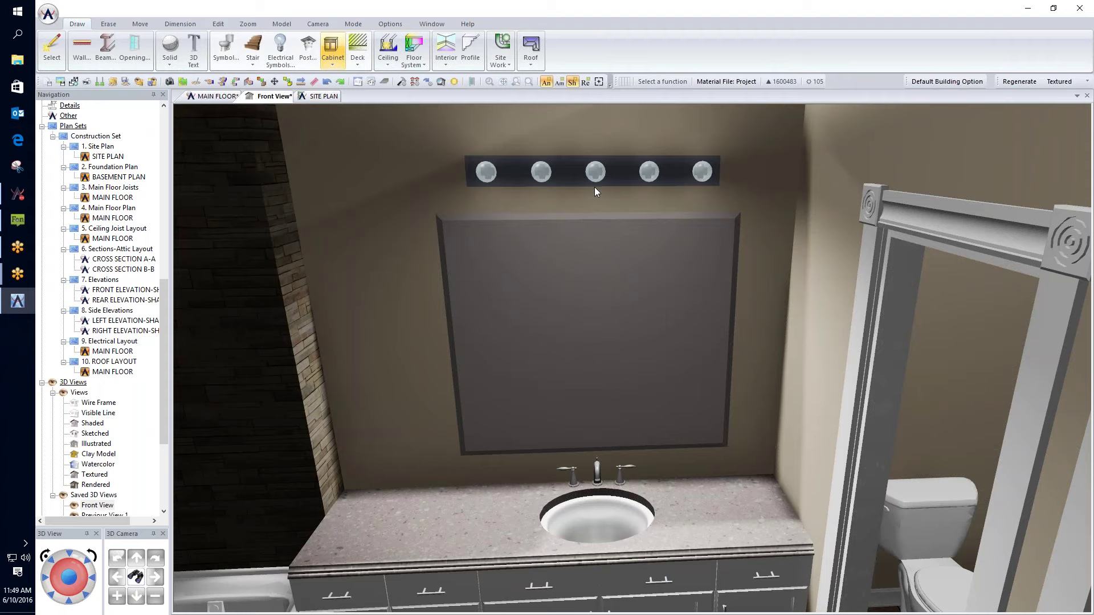
- Duplicate the mirror onto the exterior wall behind the bathroom's other vanity sink, on the main floor plan
key(Left)
key(Left)
key(Left)
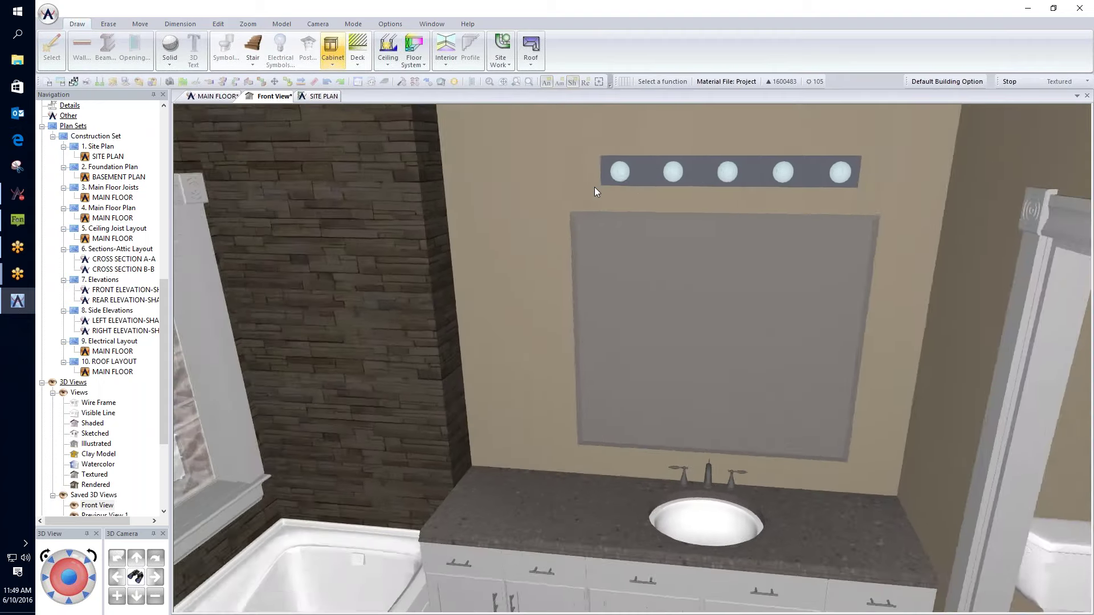
key(Left)
key(Left)
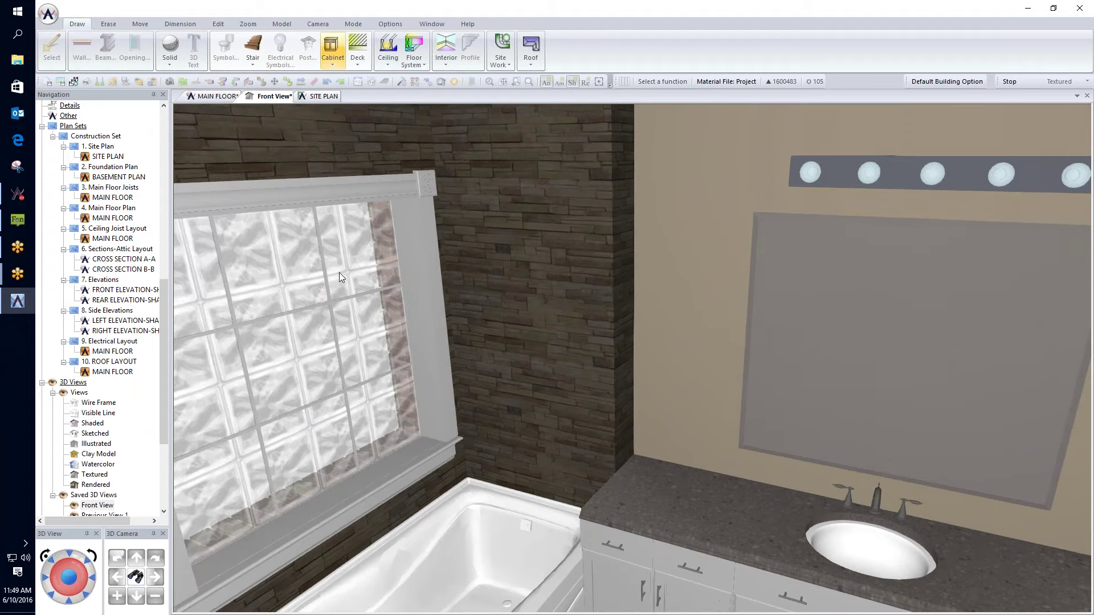
click(219, 96)
scroll(795, 407, down, 4)
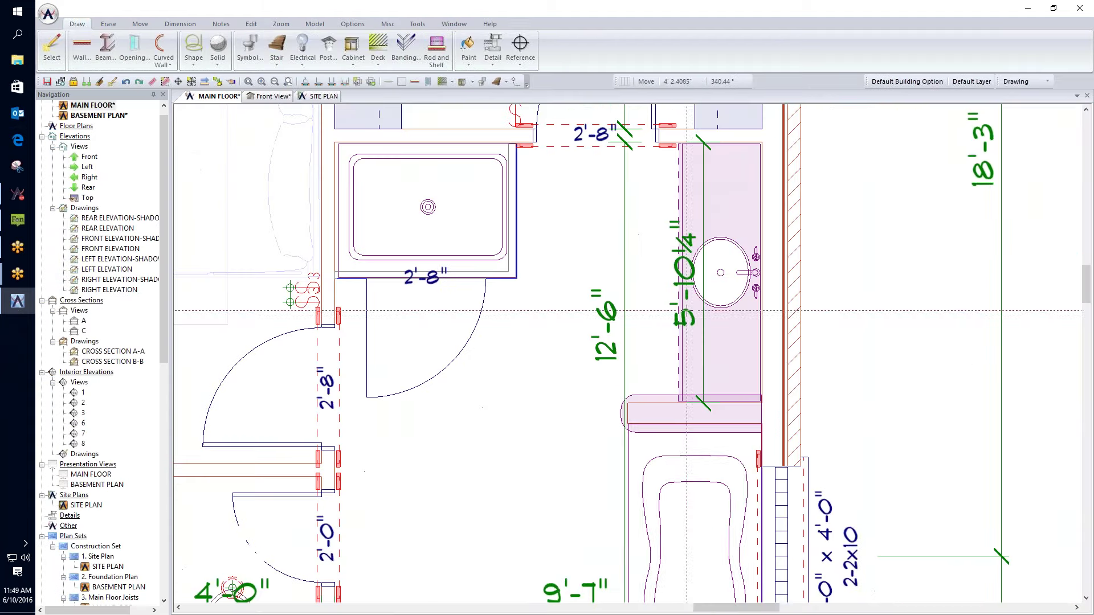
key(Down)
scroll(627, 352, up, 4)
scroll(628, 352, up, 2)
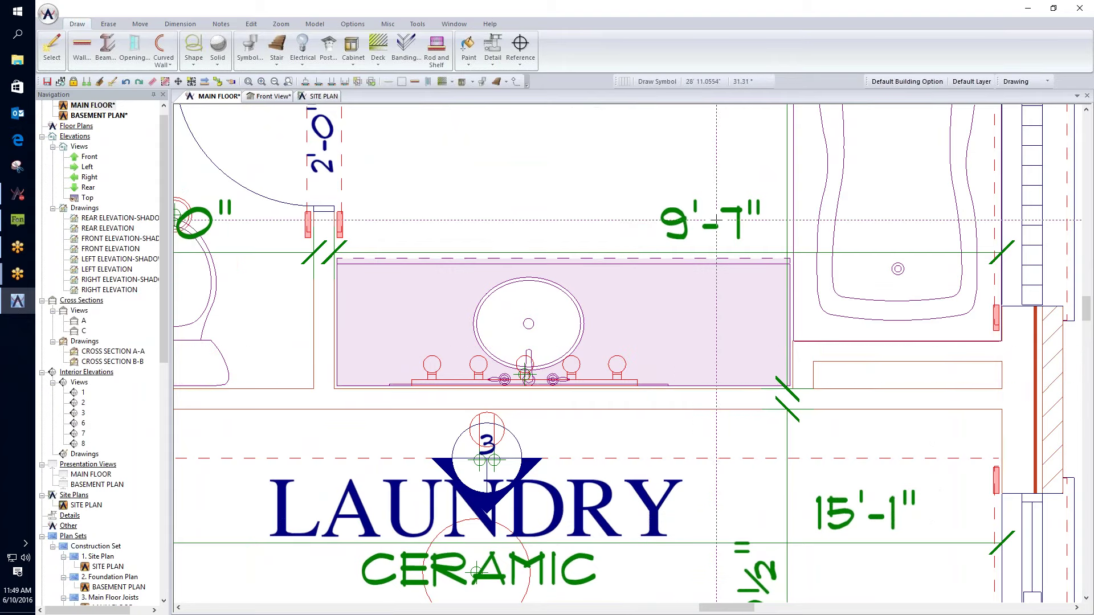
key(Up)
key(Right)
scroll(712, 194, down, 3)
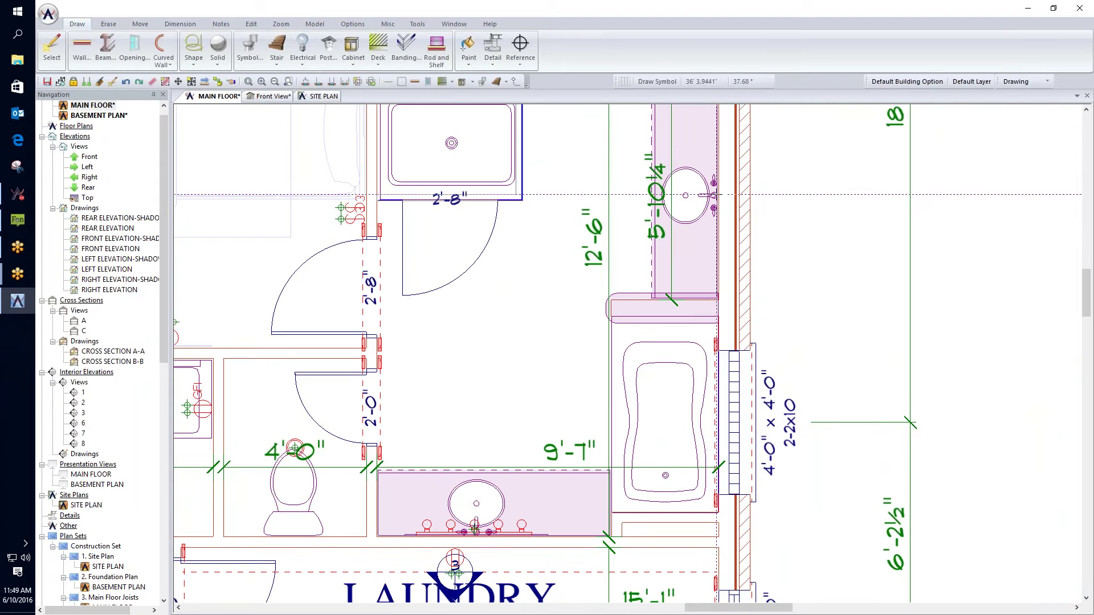
- Duplicate the vanity bar light onto the exterior wall behind the bathroom's other vanity sink, on the main floor plan
scroll(653, 296, down, 1)
key(Down)
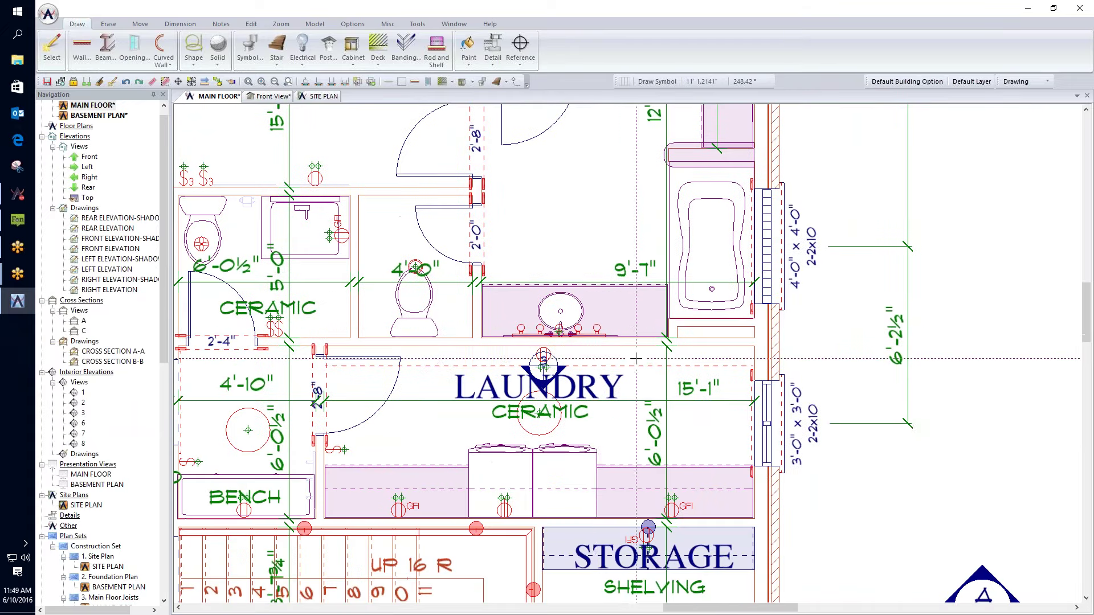
click(597, 329)
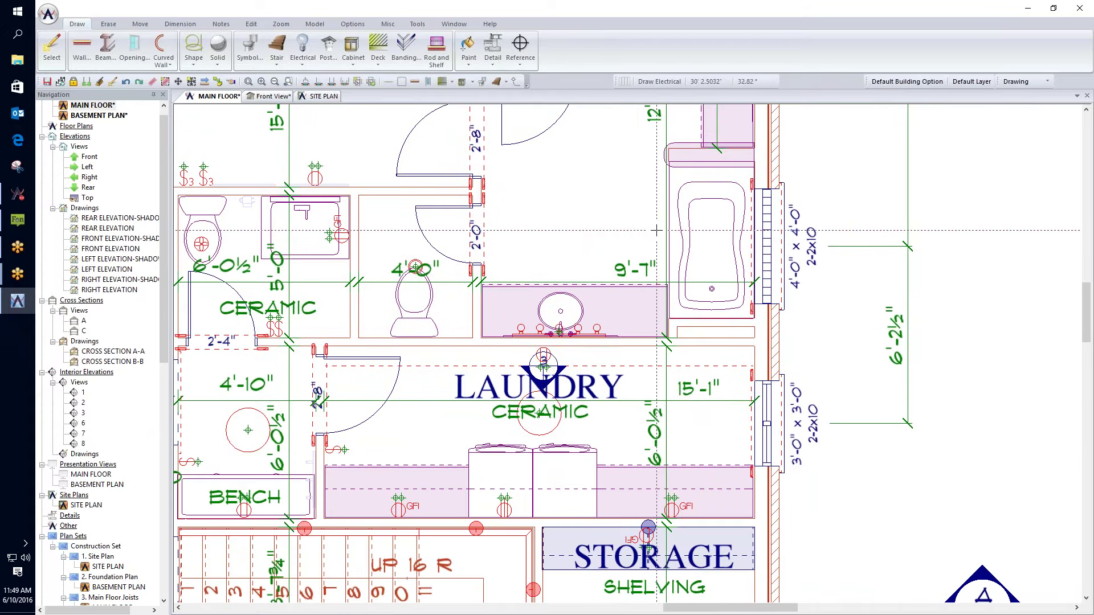
key(Up)
key(Up)
scroll(568, 454, up, 3)
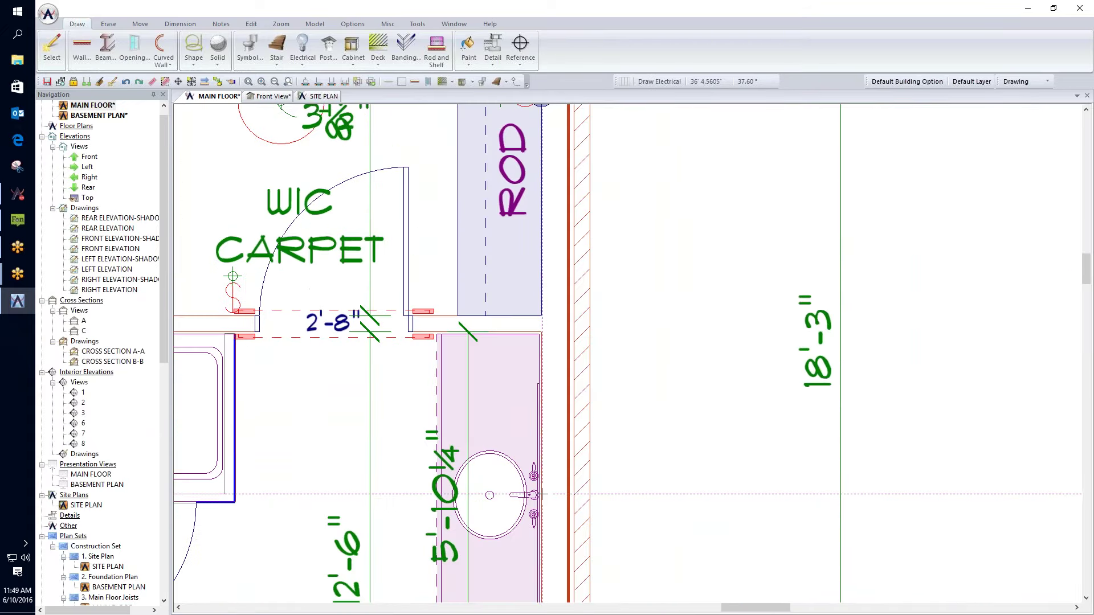
- In the 3D view, copy the tan wall surface material onto the mismatched wall section beside the second vanity's mirror
click(274, 96)
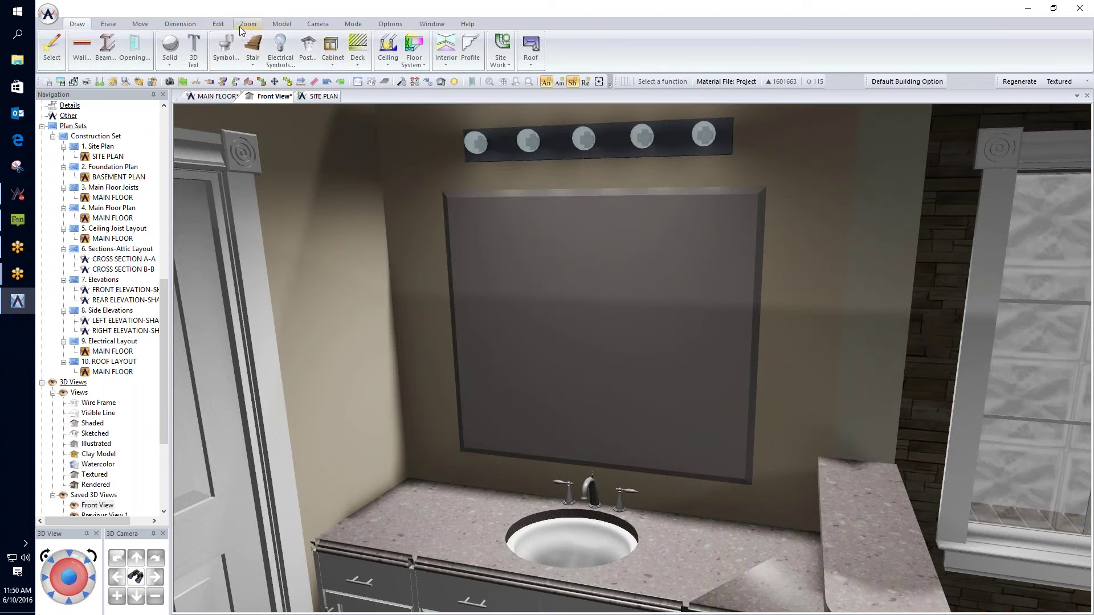
click(218, 24)
click(165, 49)
click(849, 219)
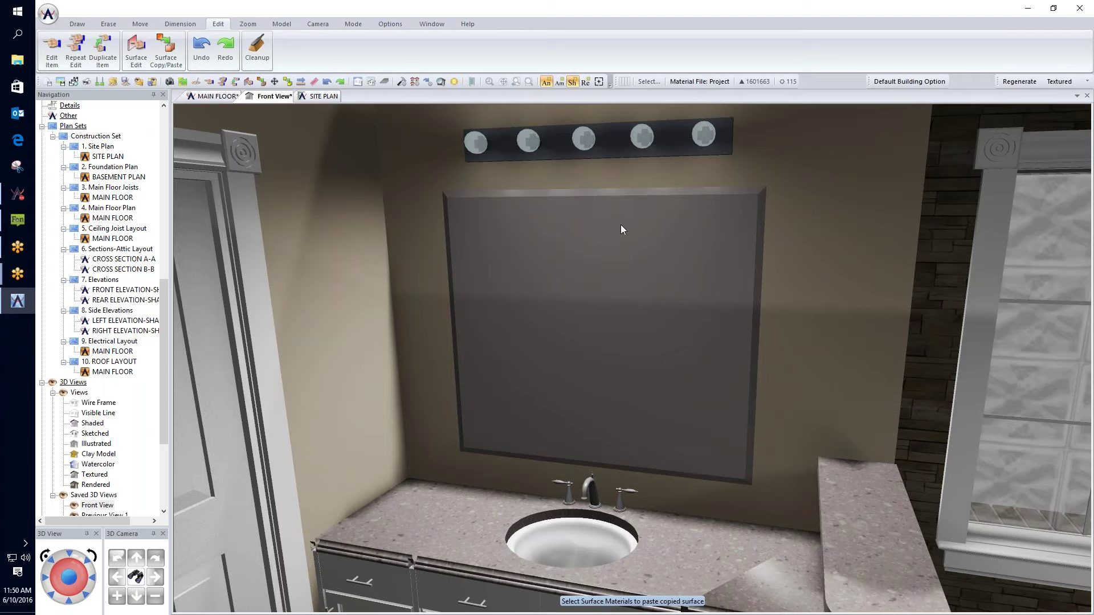
- Enable Reflections in the Textured mode's face options and regenerate the 3D view
click(390, 24)
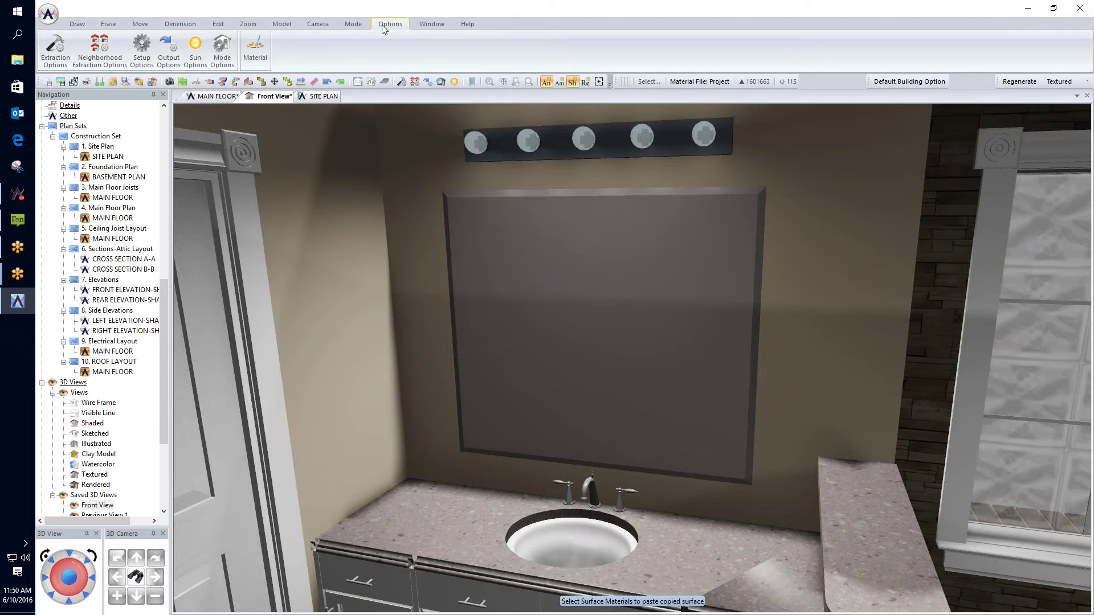
click(142, 49)
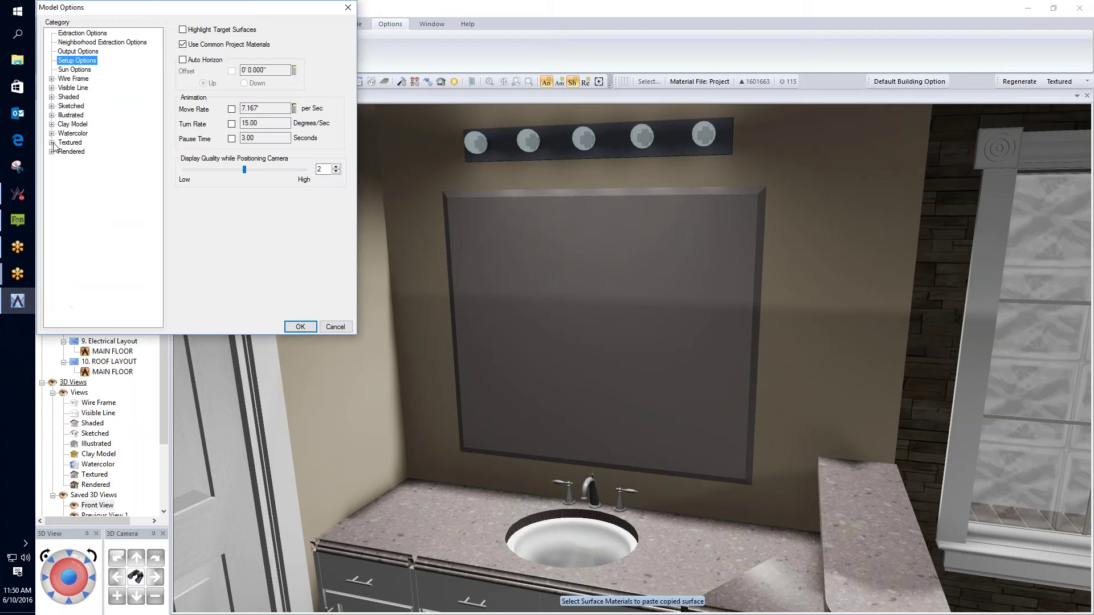
click(85, 169)
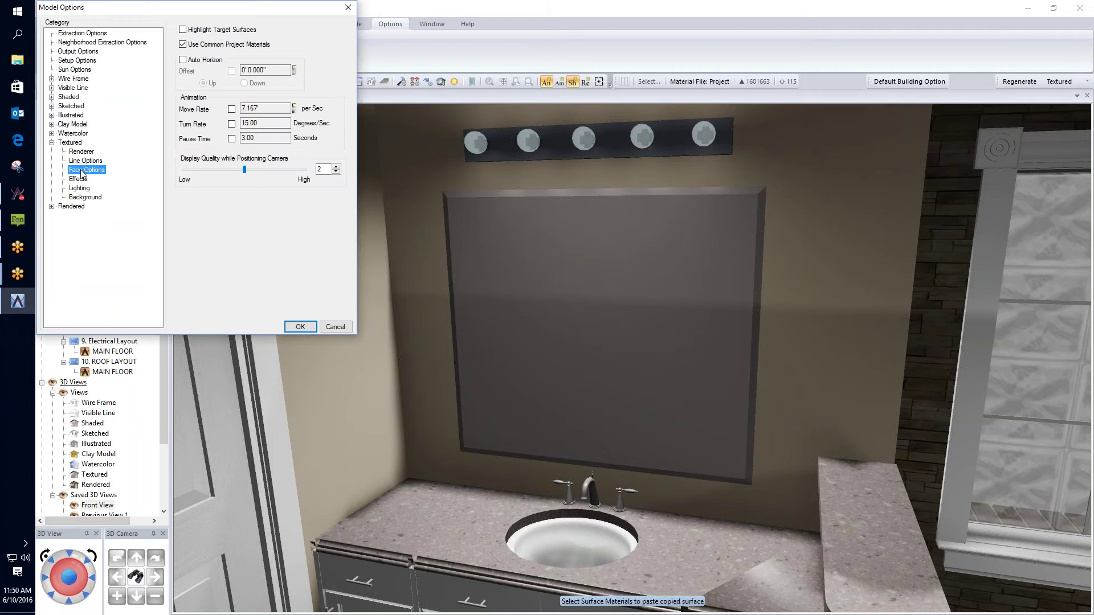
click(183, 118)
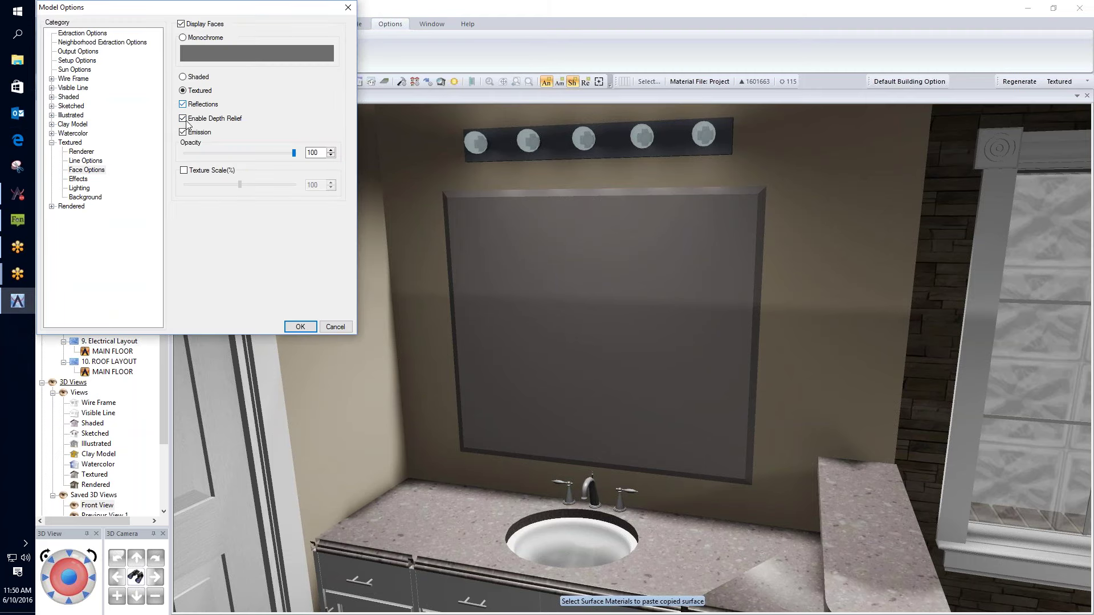
click(301, 327)
click(1017, 82)
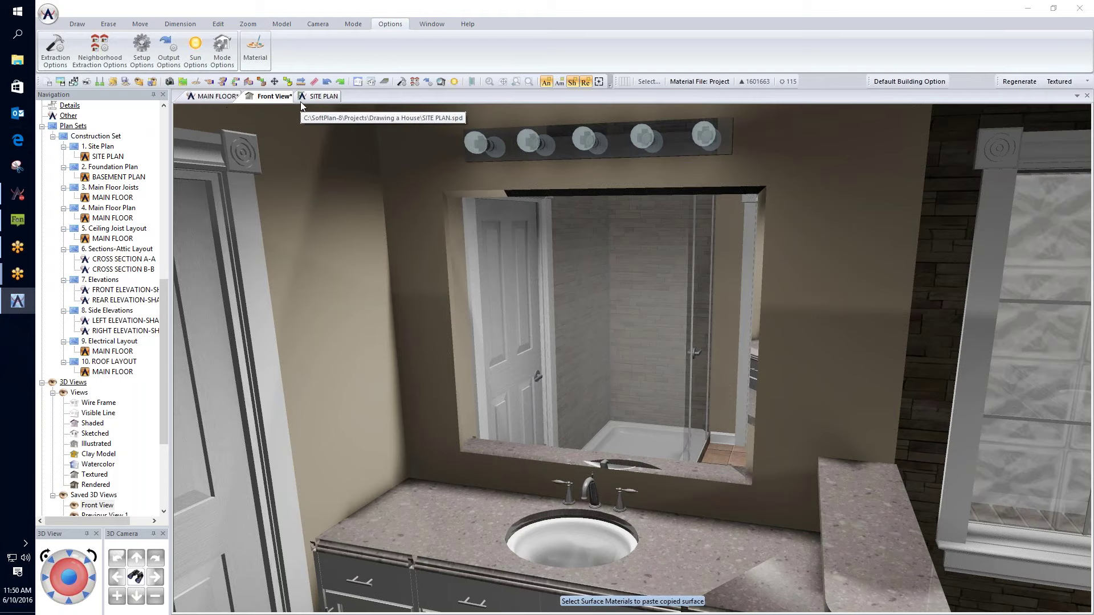
- Examine the master bathroom layout with its vanities, half wall and tub on the main floor plan
click(221, 97)
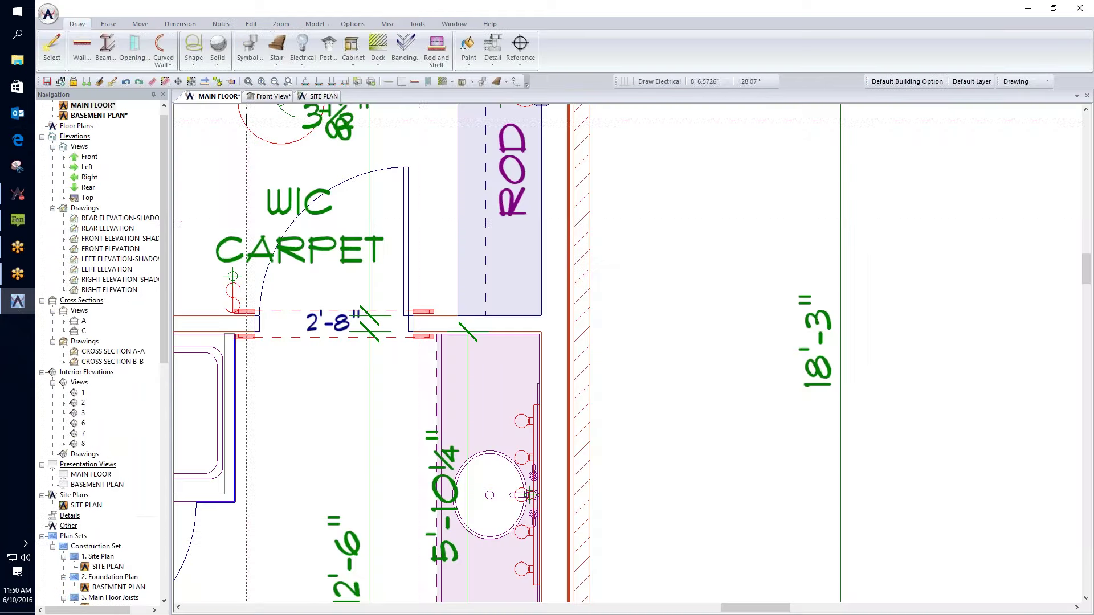
scroll(623, 365, down, 3)
middle_drag(623, 364, 675, 250)
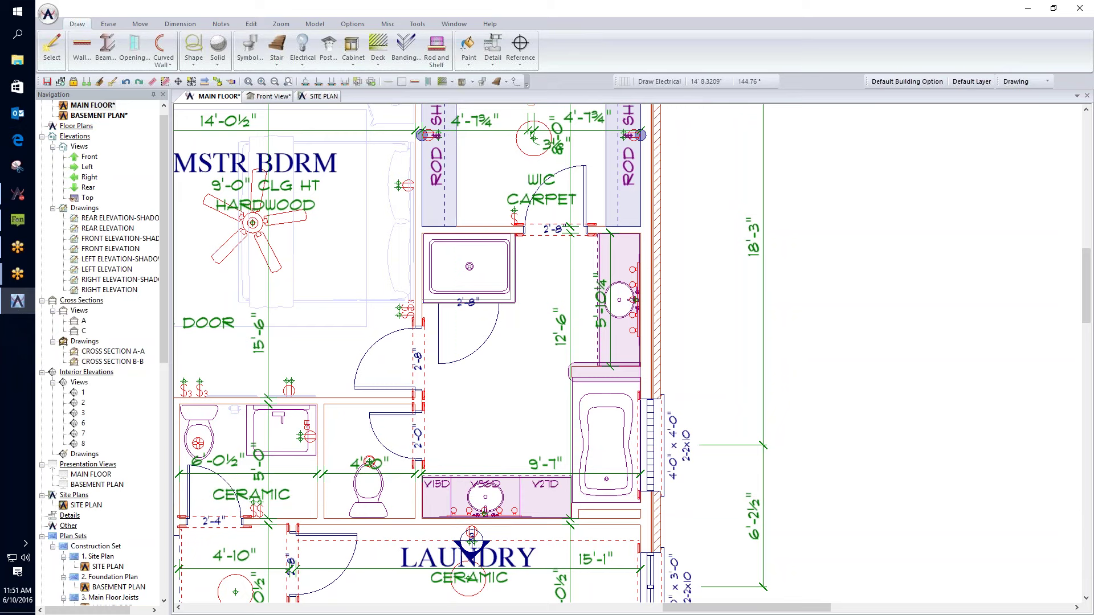
click(388, 24)
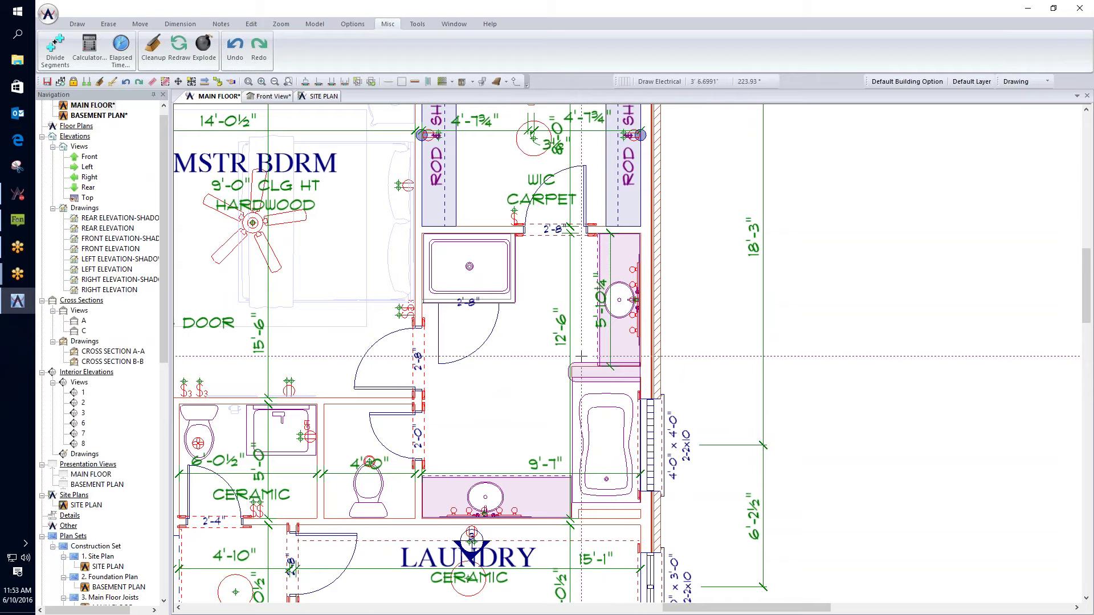
- In the 3D view, change the half-wall countertop's nosing profile to cove dupont and inspect the countertop in the bathroom
click(272, 97)
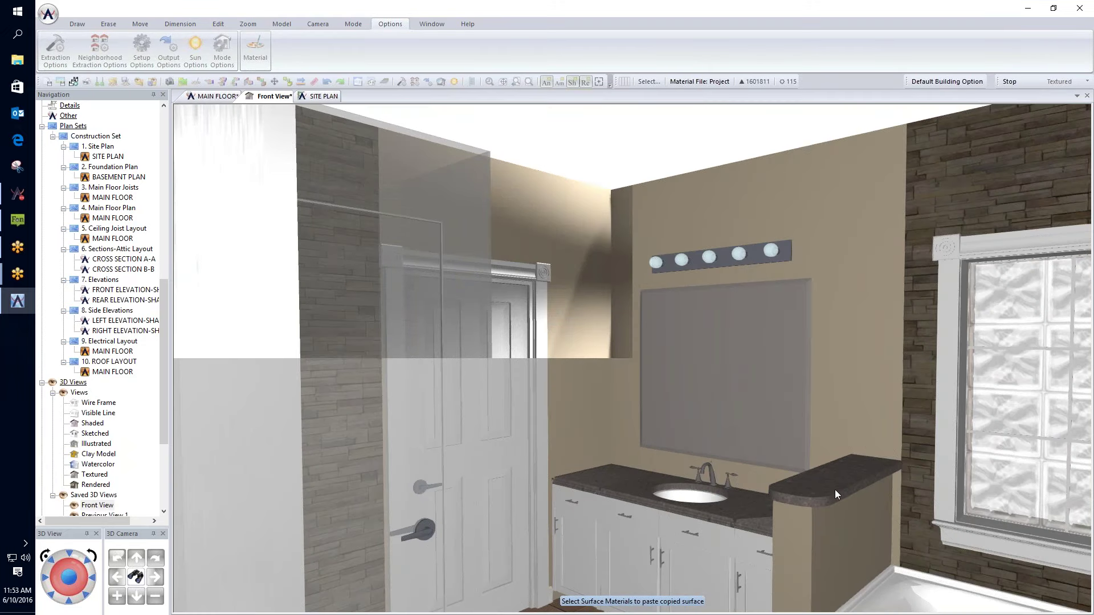
right_click(836, 490)
click(858, 373)
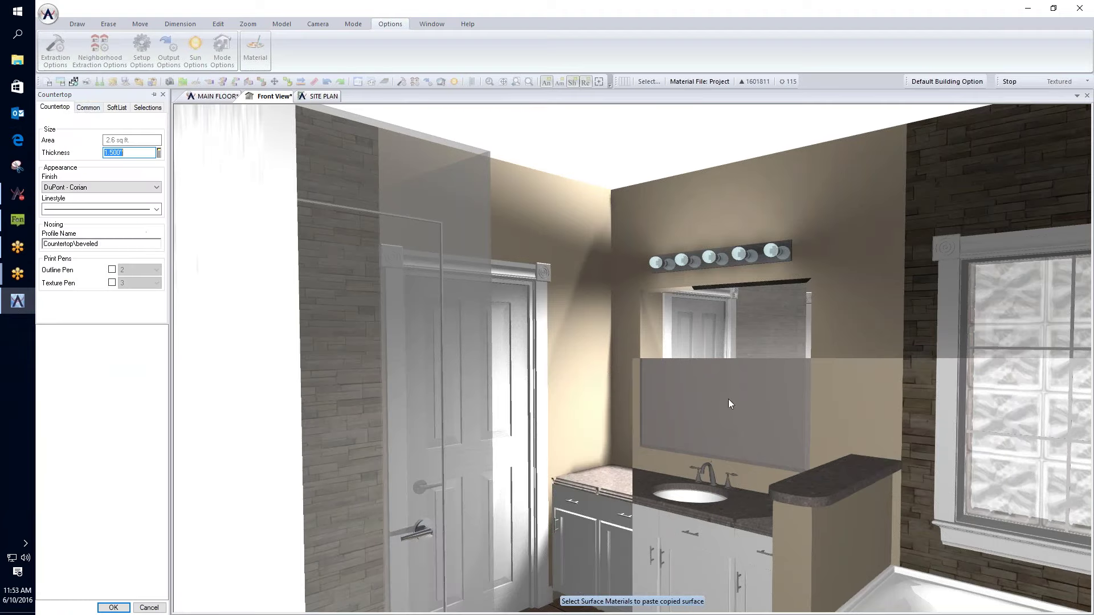
click(92, 243)
click(279, 313)
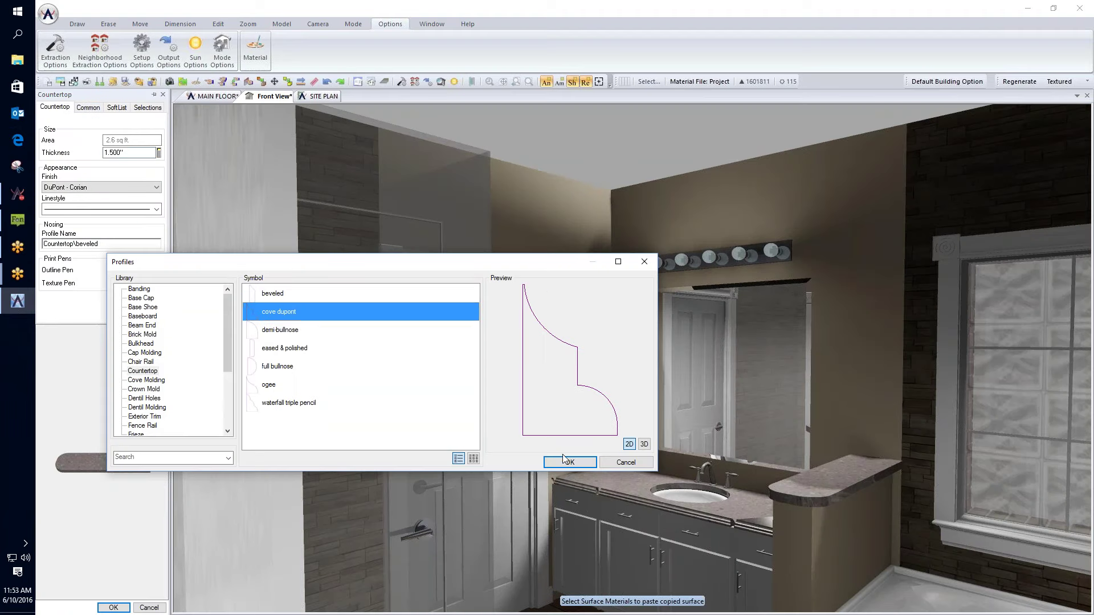
click(567, 460)
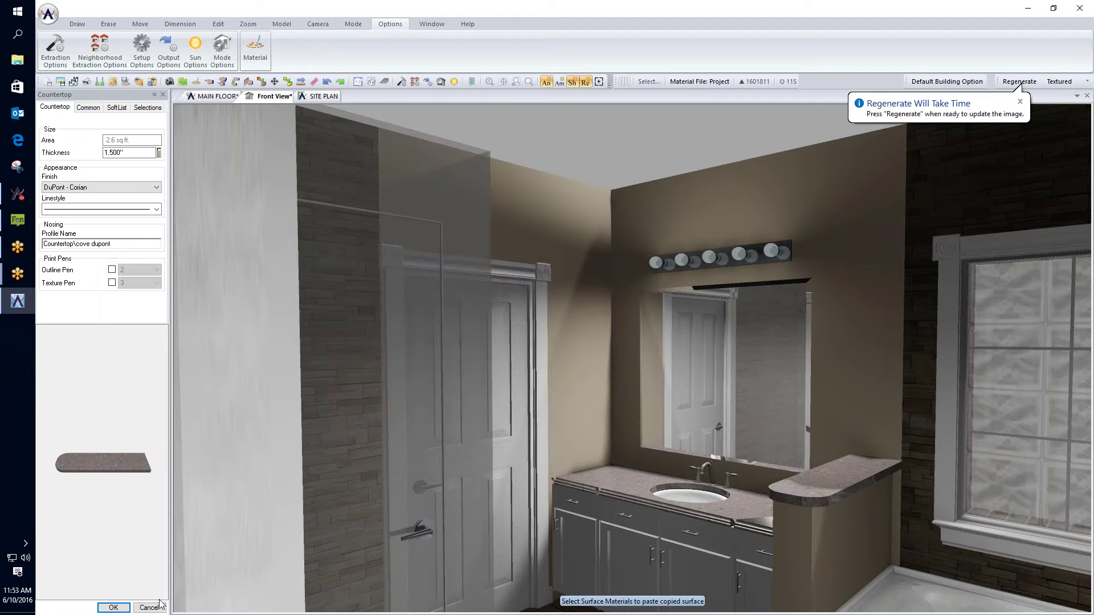
click(113, 608)
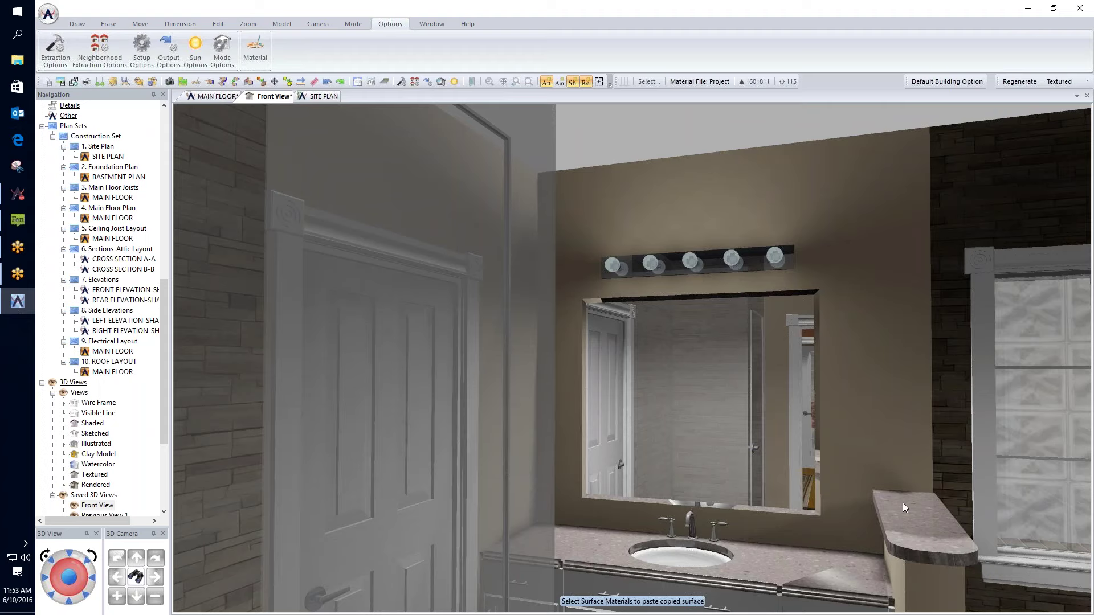
middle_drag(904, 503, 623, 508)
scroll(621, 508, down, 3)
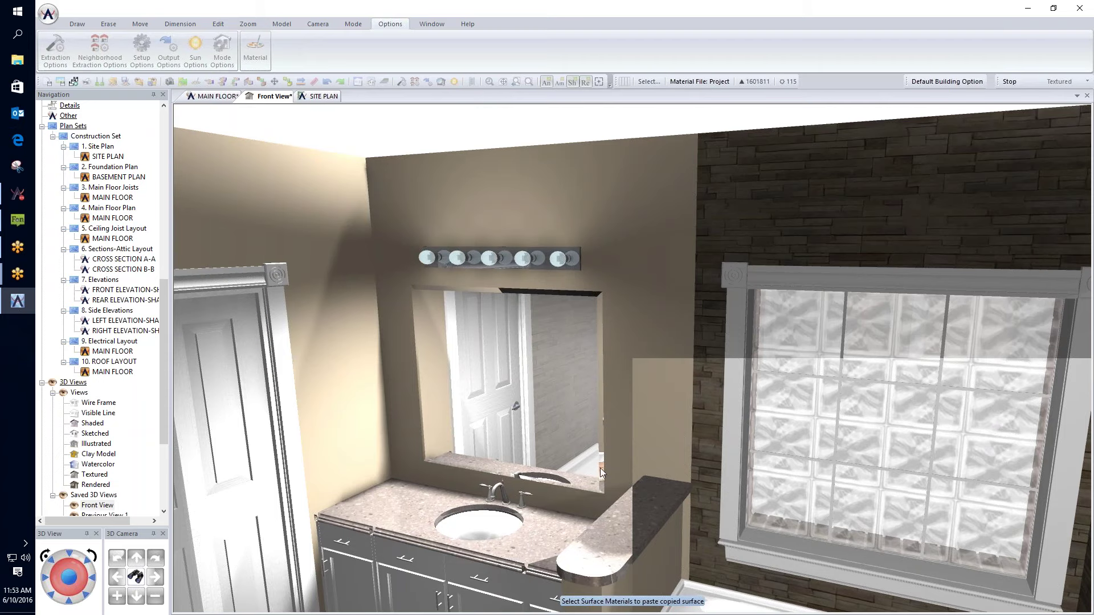
middle_drag(635, 536, 705, 563)
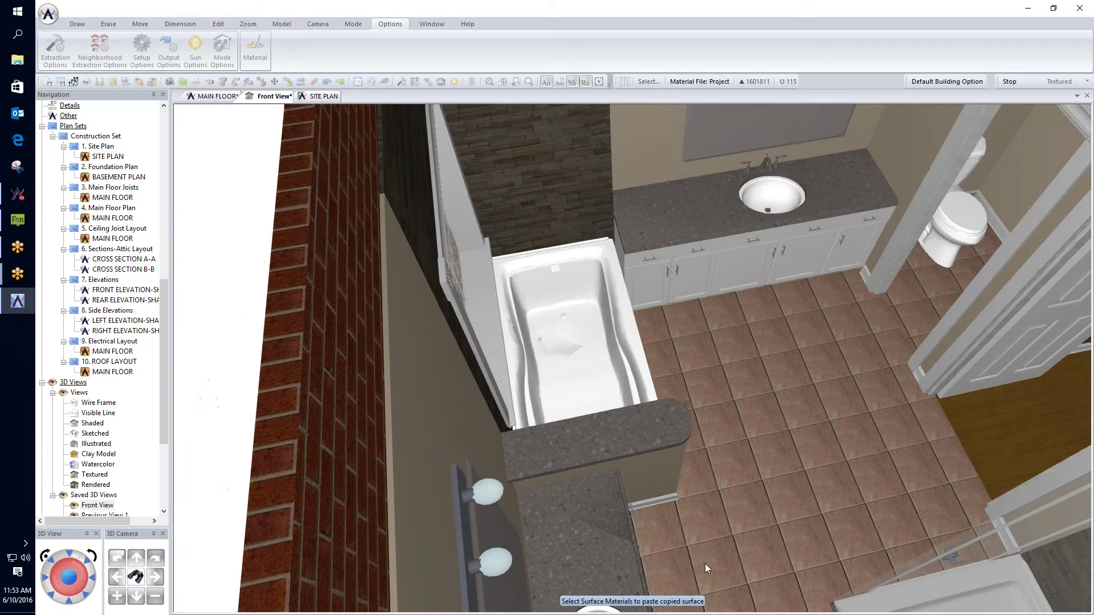